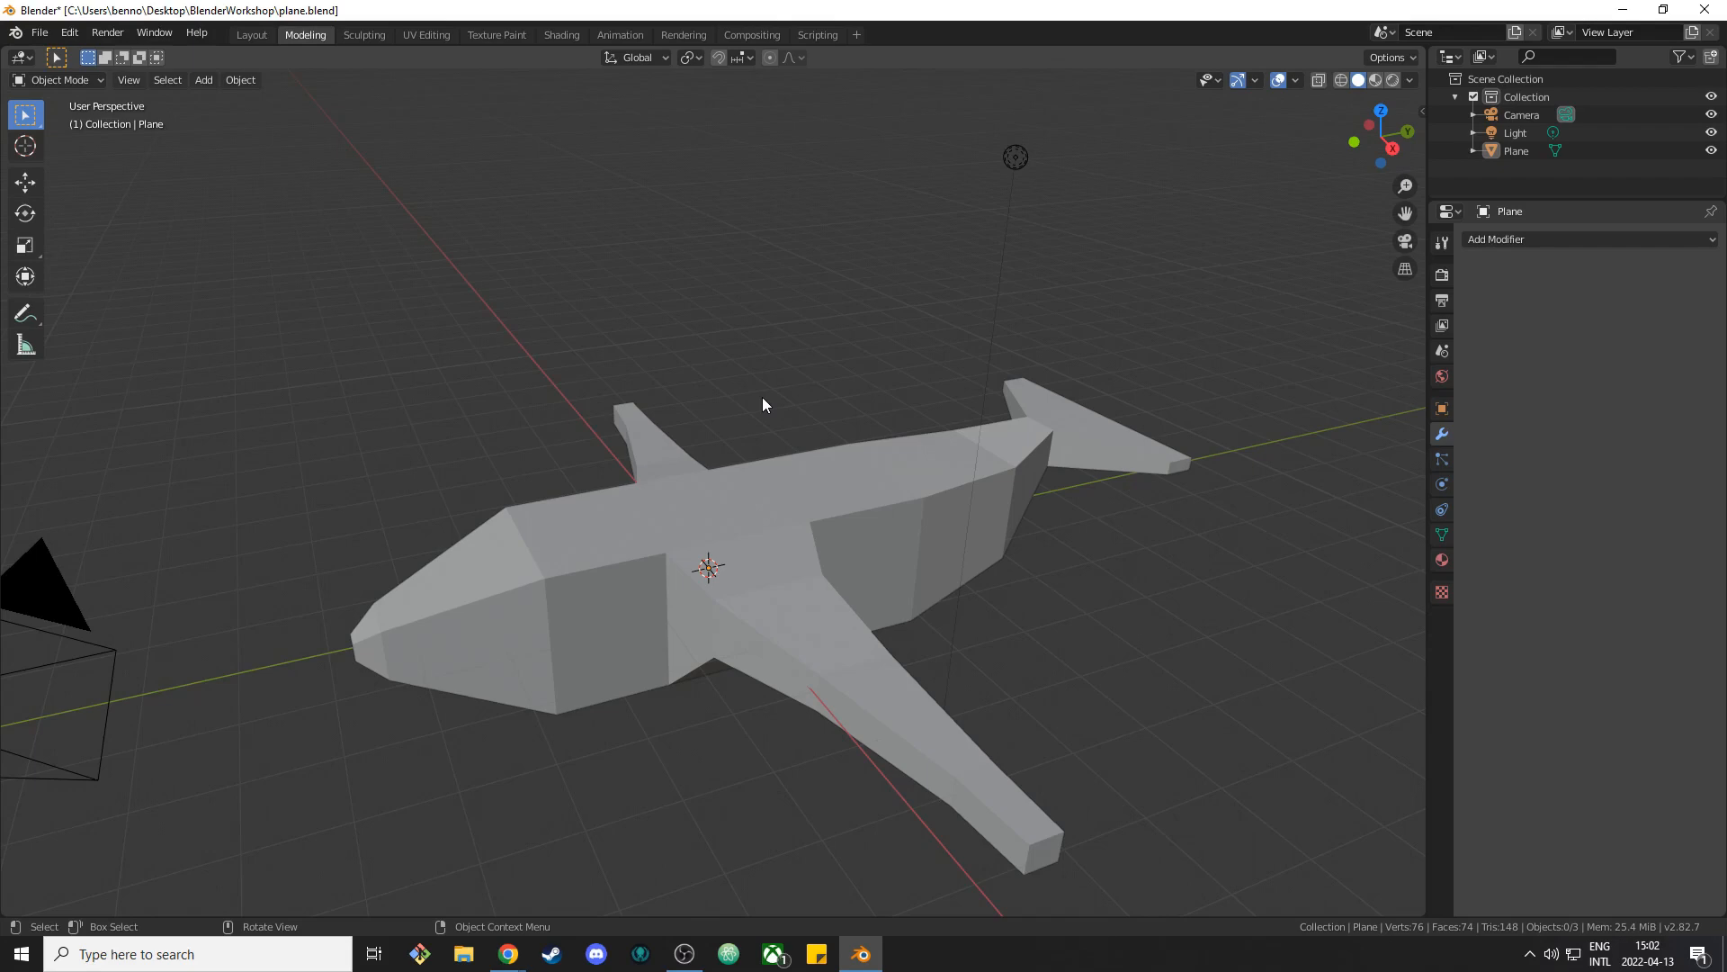
{"action": "mouse_move", "coordinate": [877, 434]}
{"action": "middle_mouse_down"}
{"action": "mouse_move", "coordinate": [704, 441]}
{"action": "mouse_move", "coordinate": [697, 421]}
{"action": "mouse_move", "coordinate": [862, 449]}
{"action": "mouse_move", "coordinate": [889, 423]}
{"action": "middle_mouse_up"}
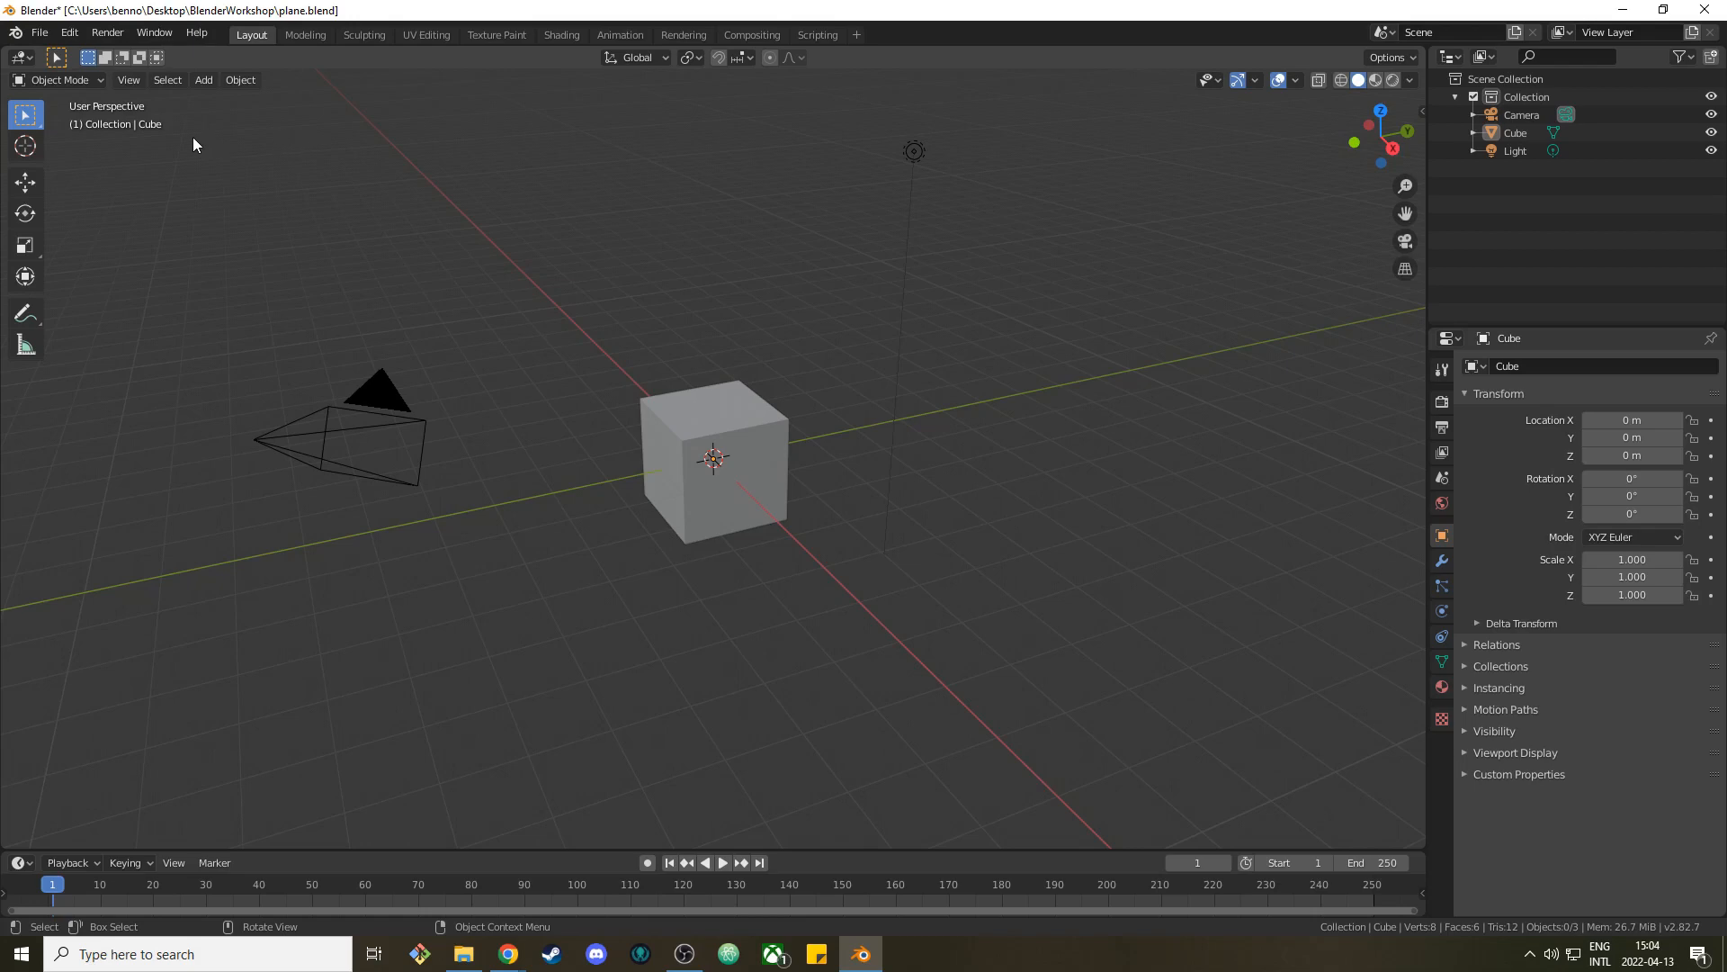
Save the default cube scene as plane.blend in the BlenderWorkshop folder, overwriting the existing file.
{"action": "left_click", "coordinate": [40, 34]}
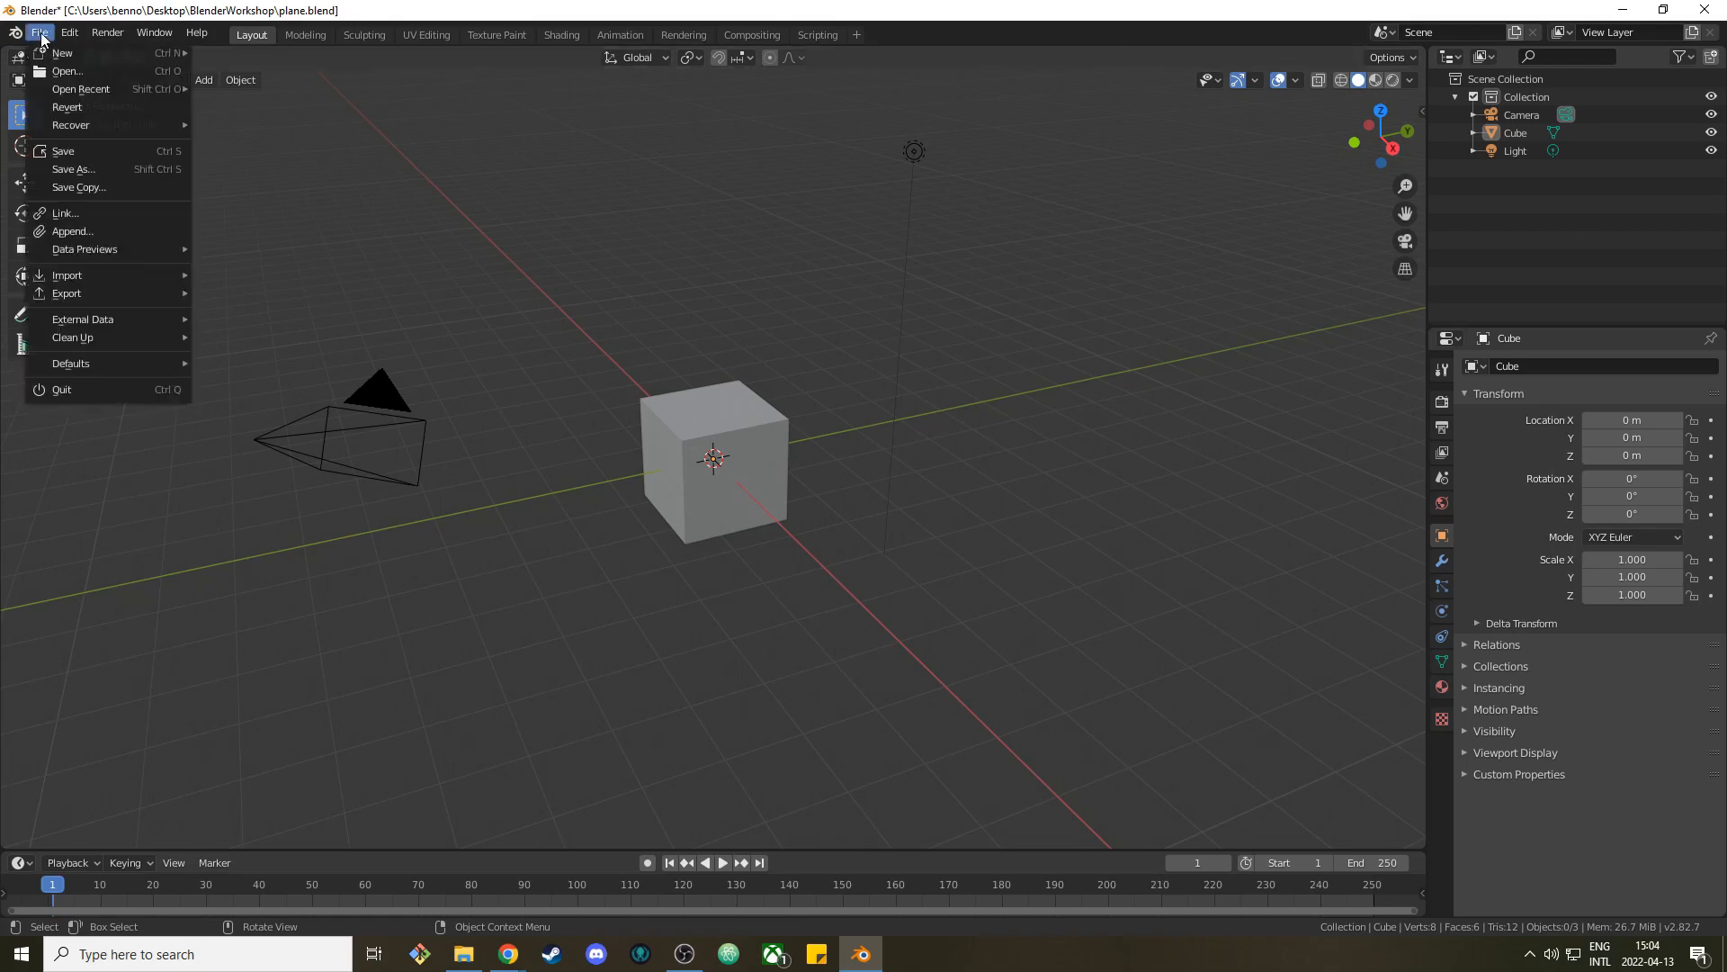
{"action": "left_click", "coordinate": [95, 169]}
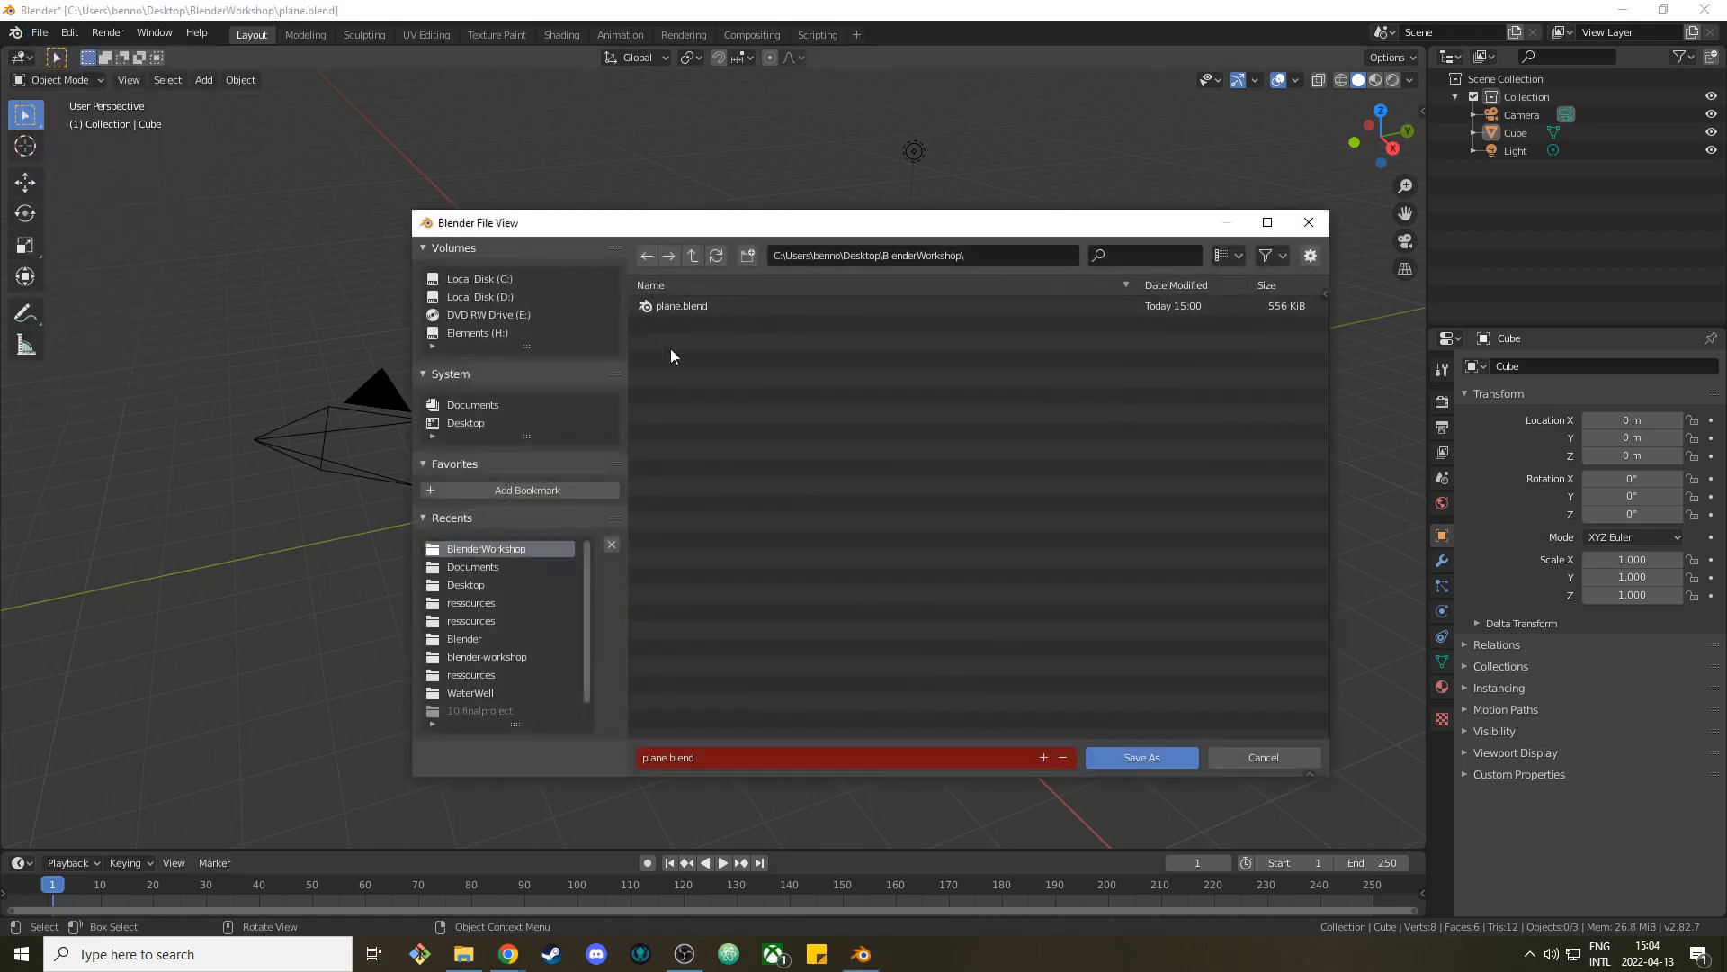
{"action": "left_click", "coordinate": [731, 306]}
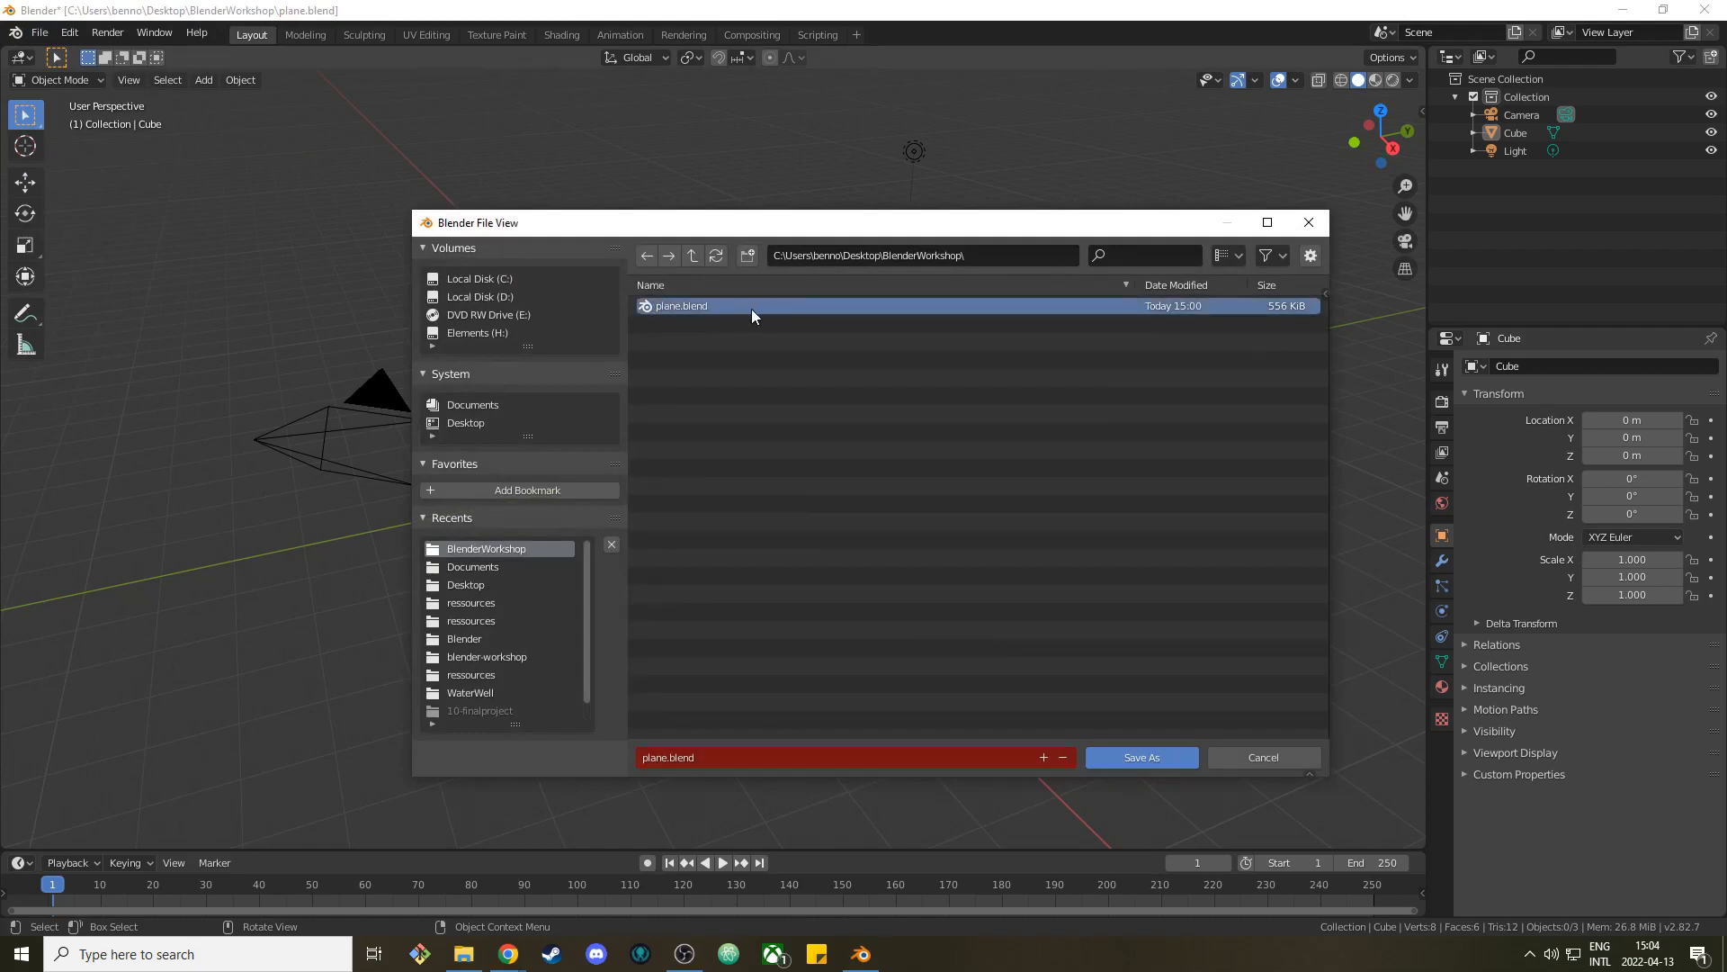
{"action": "left_click", "coordinate": [1118, 754]}
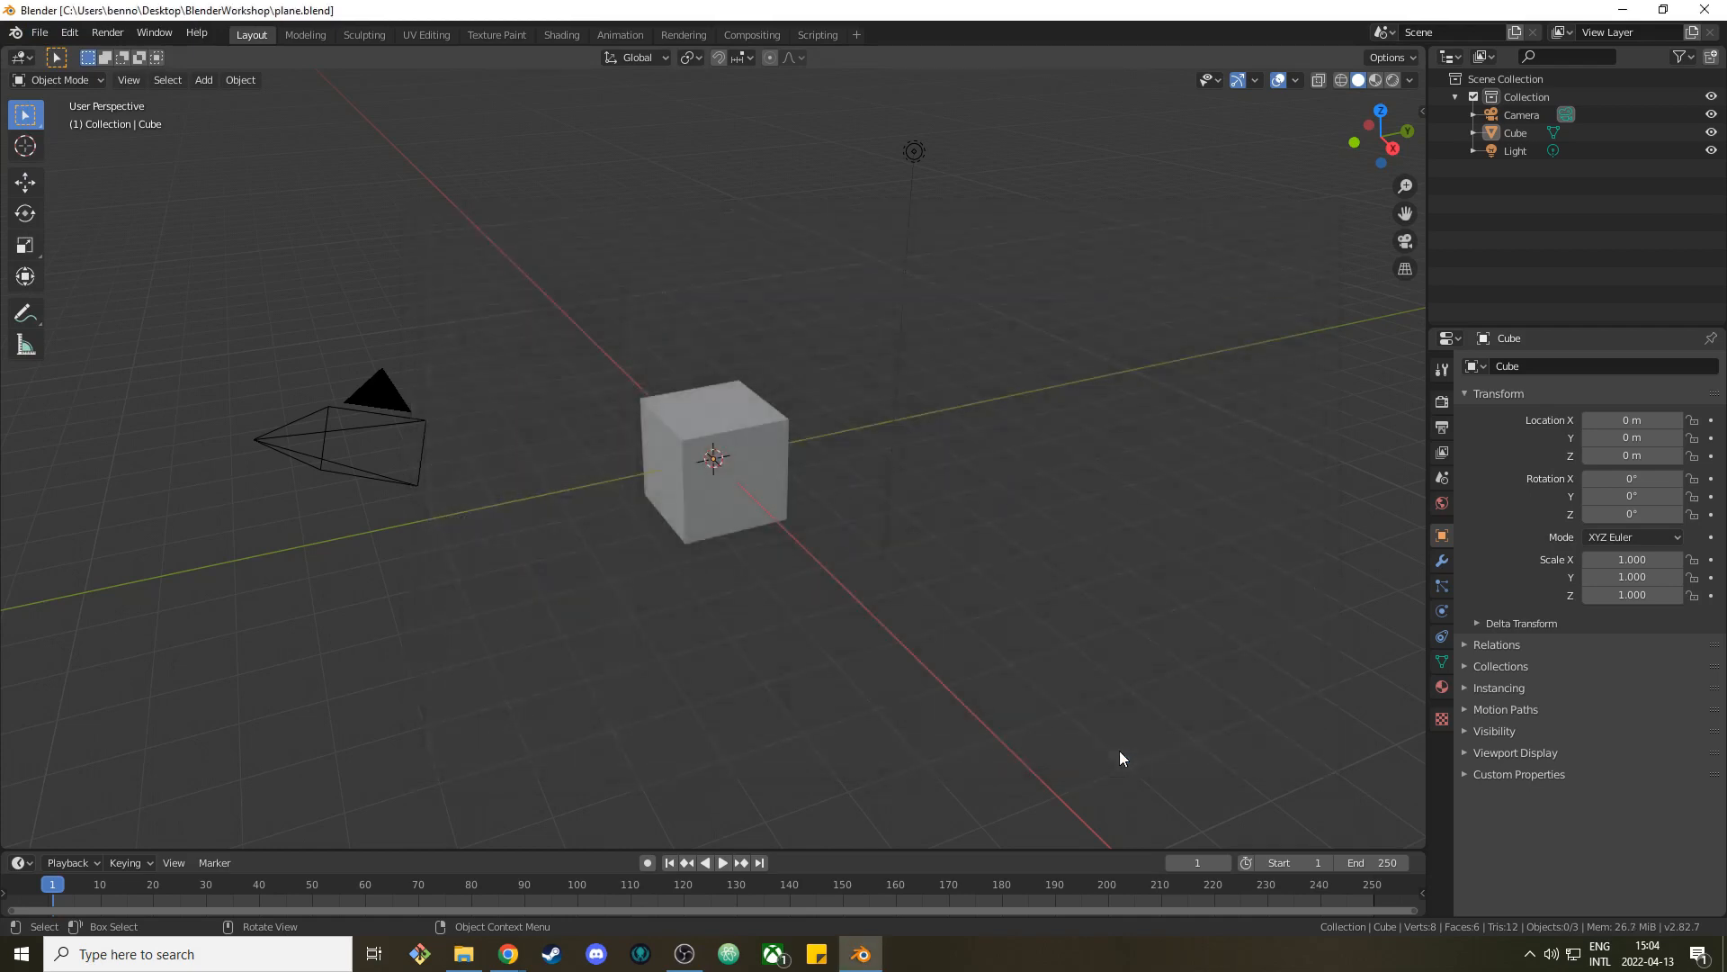
Rename the Cube object to Plane in the scene collection.
{"action": "left_click", "coordinate": [803, 410]}
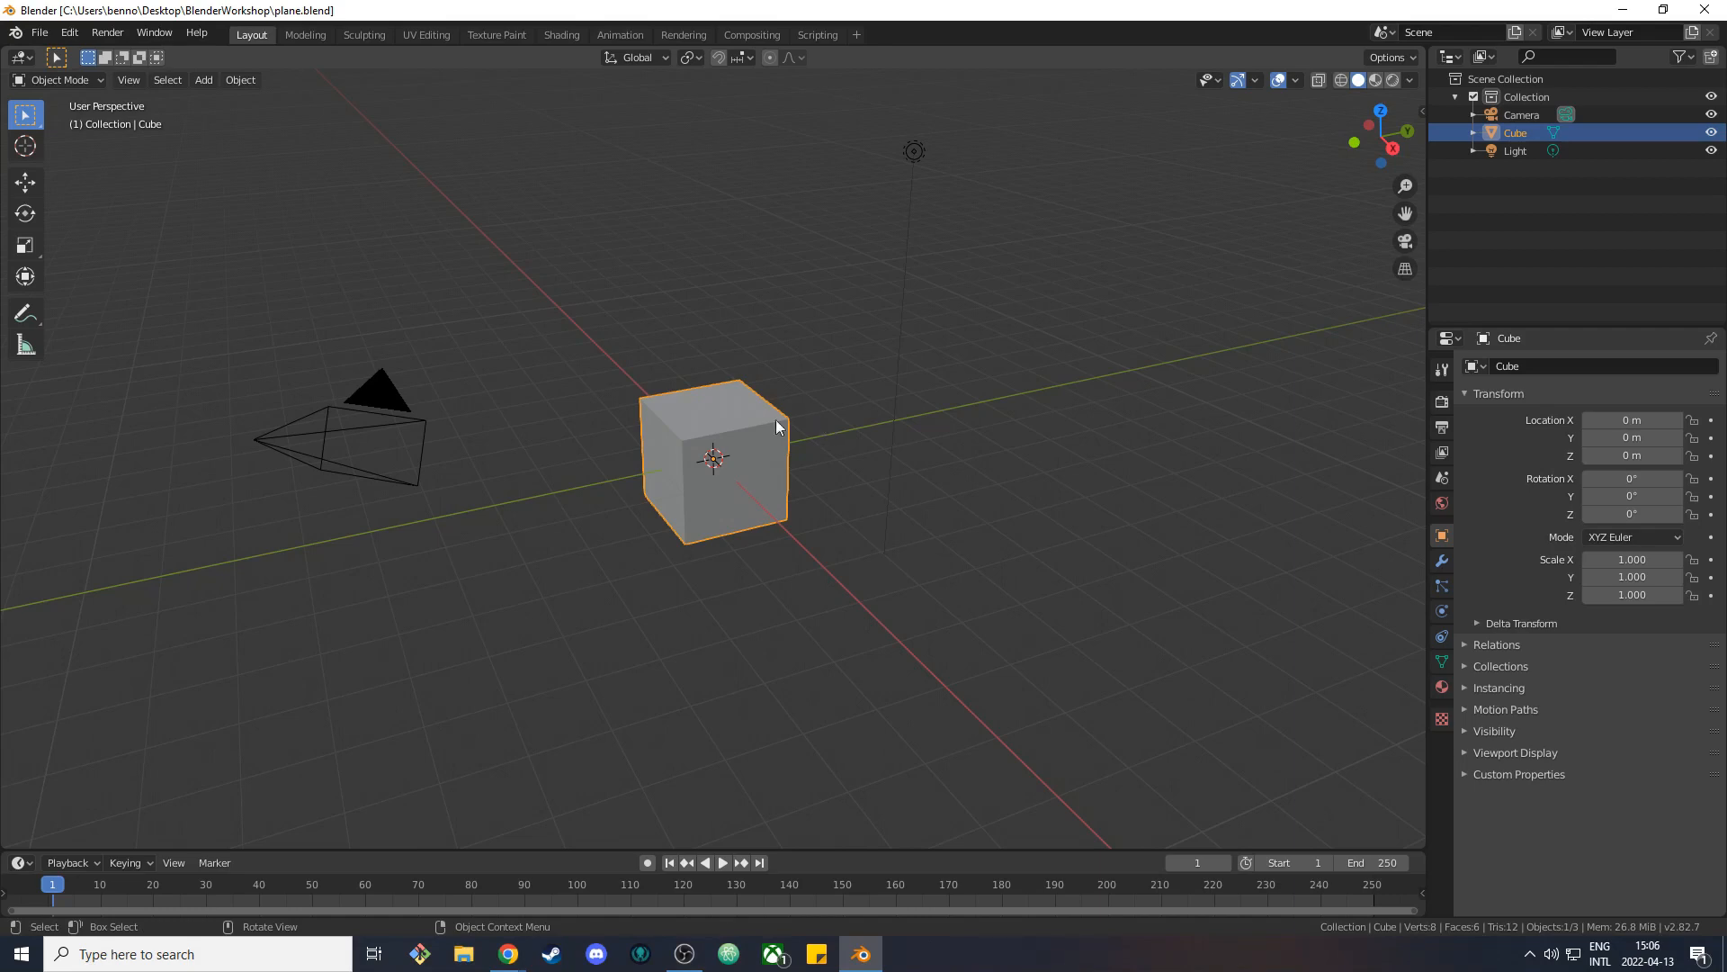
{"action": "right_click", "coordinate": [1513, 134]}
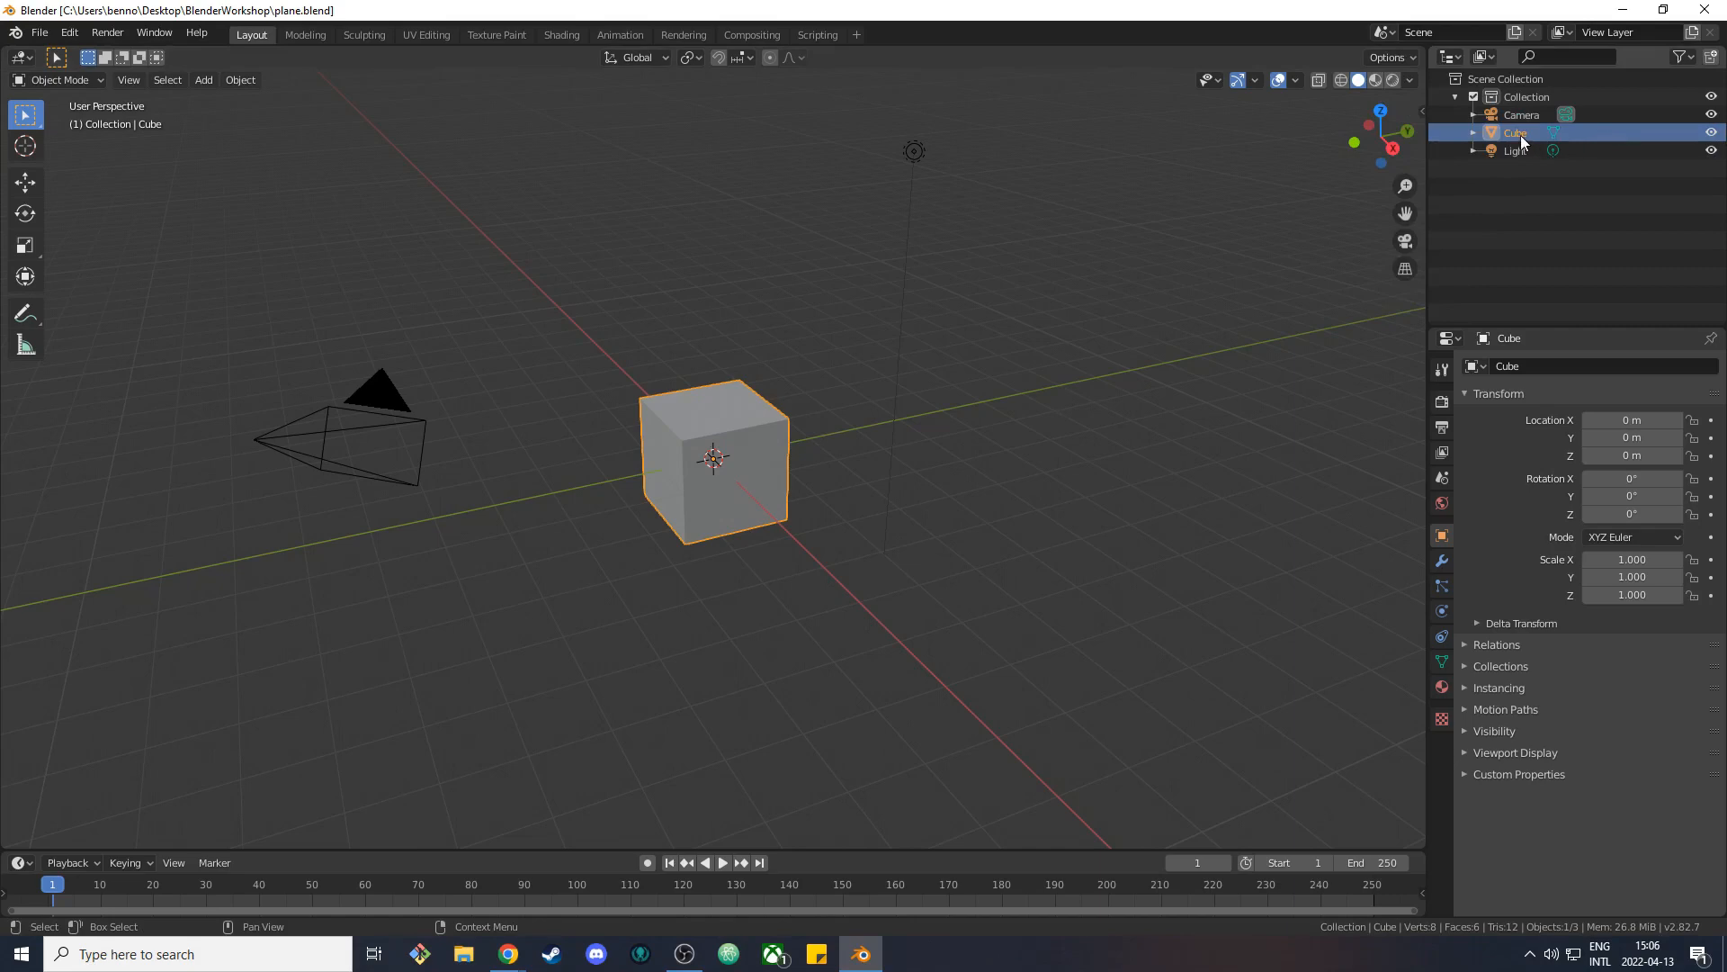
{"action": "right_click", "coordinate": [1520, 135]}
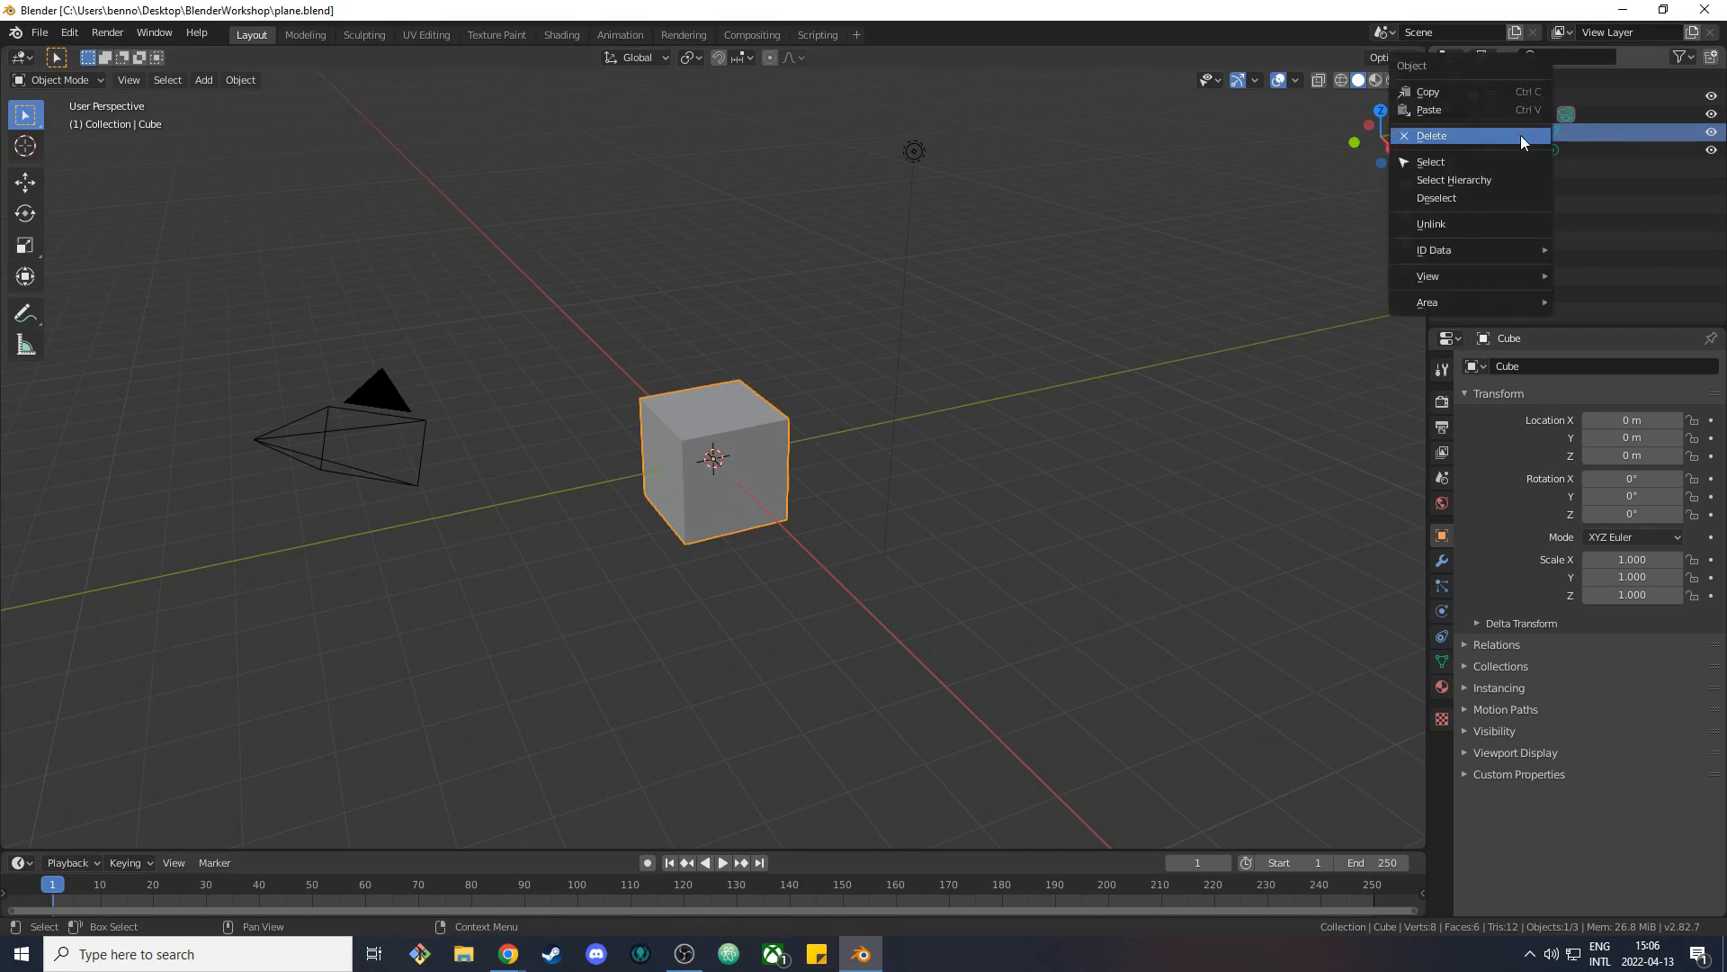
{"action": "mouse_move", "coordinate": [1464, 256]}
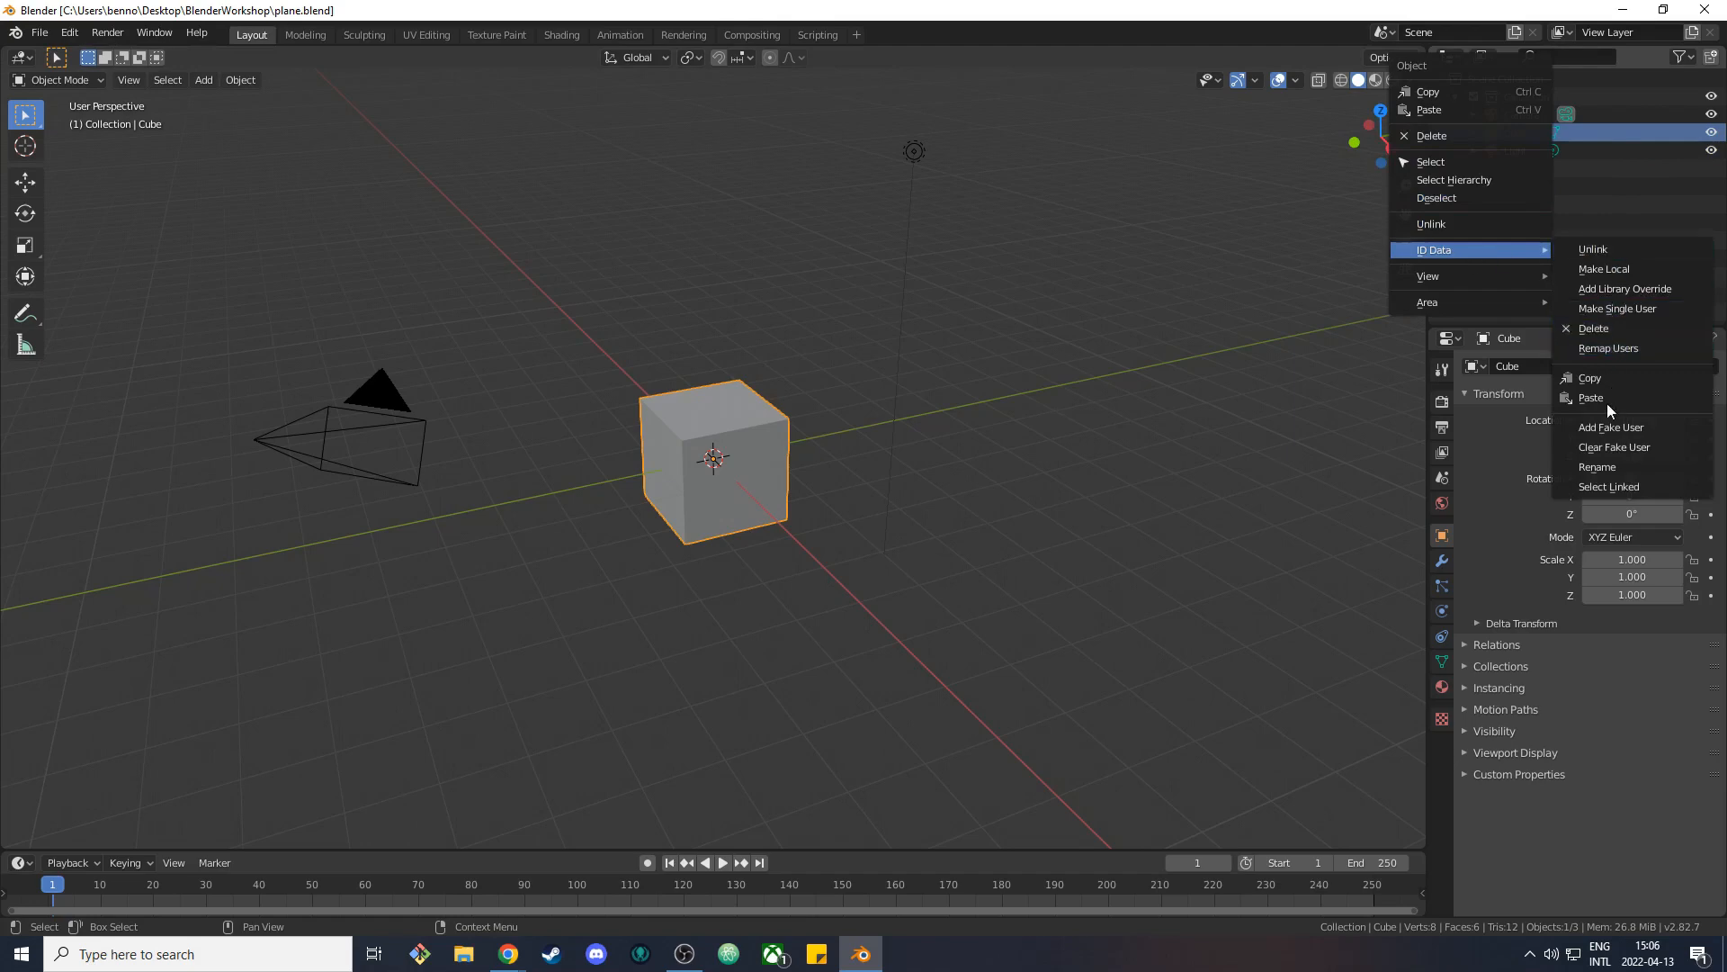
{"action": "left_click", "coordinate": [1607, 465]}
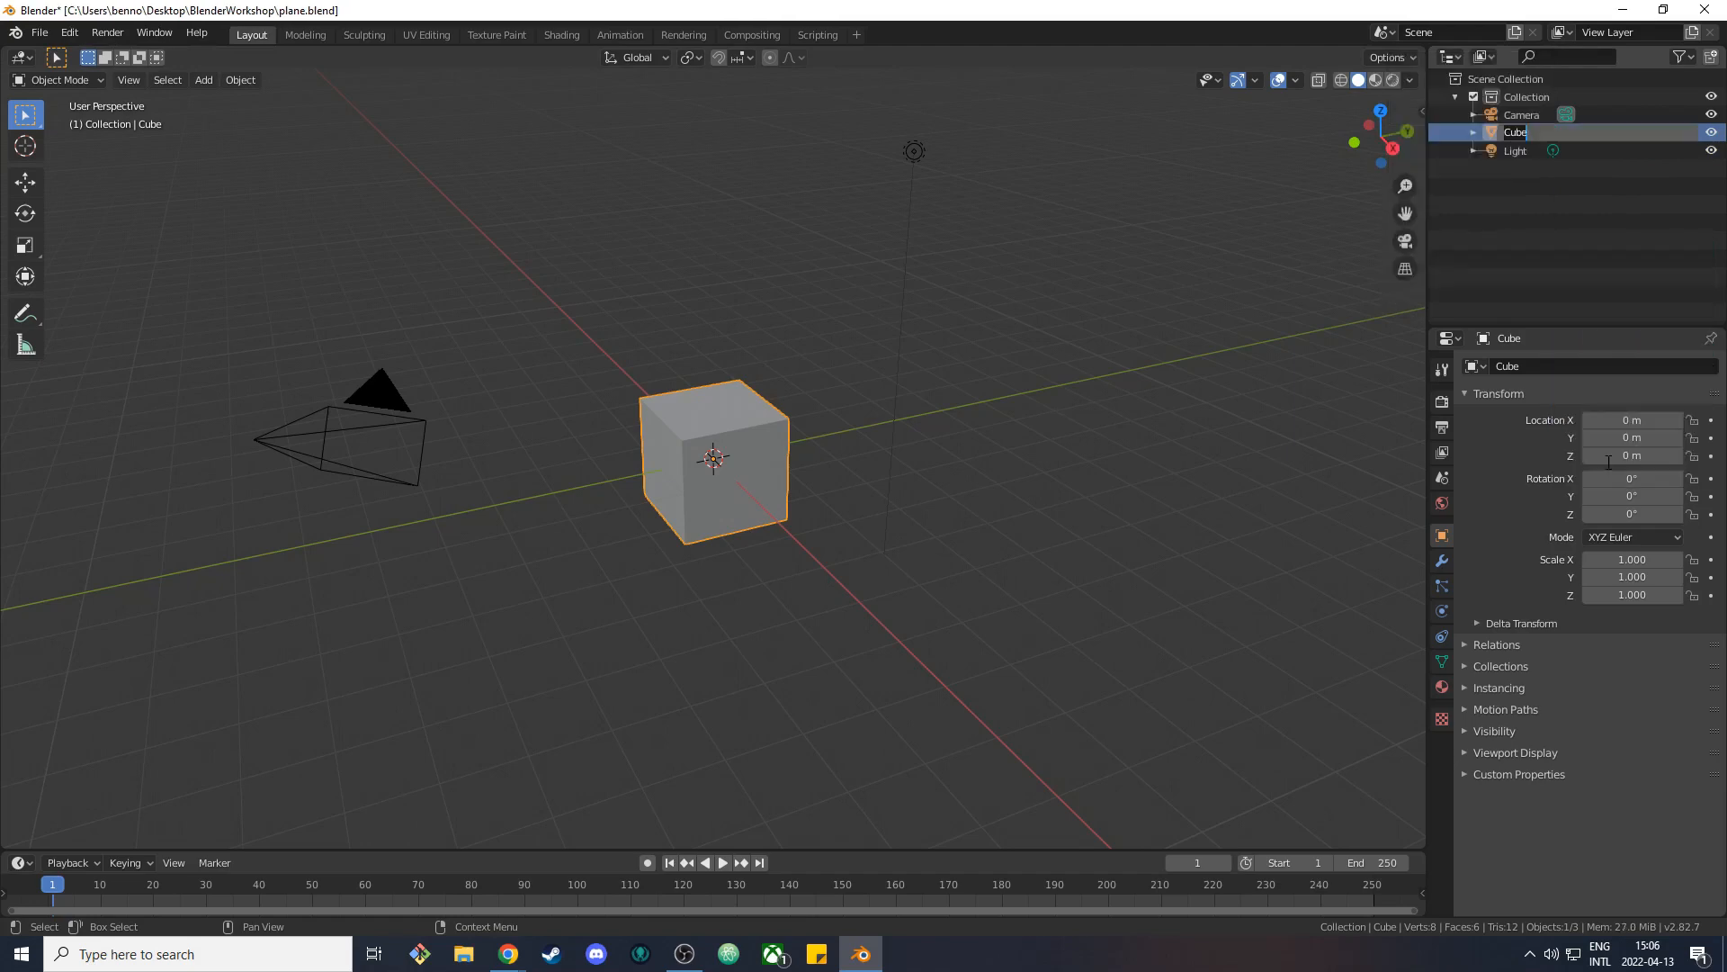
{"action": "type", "text": "Plane"}
{"action": "key", "text": "Return"}
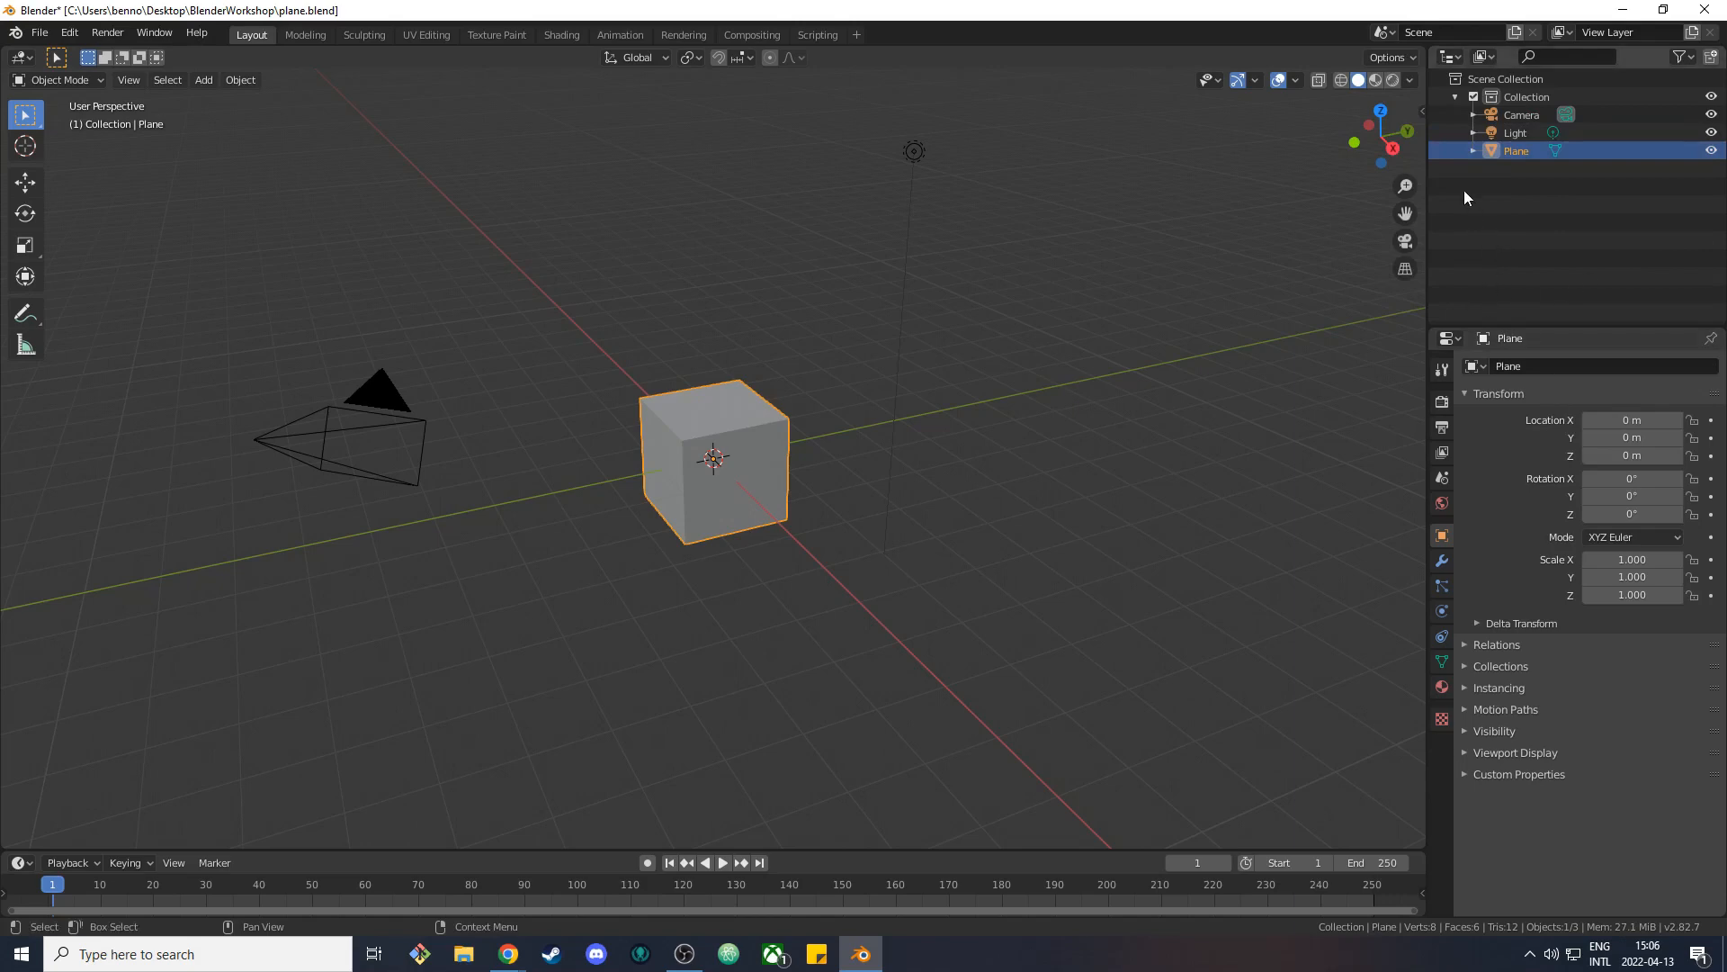
Rename the mesh data under the Plane object to Plane.001.
{"action": "left_click", "coordinate": [1472, 154]}
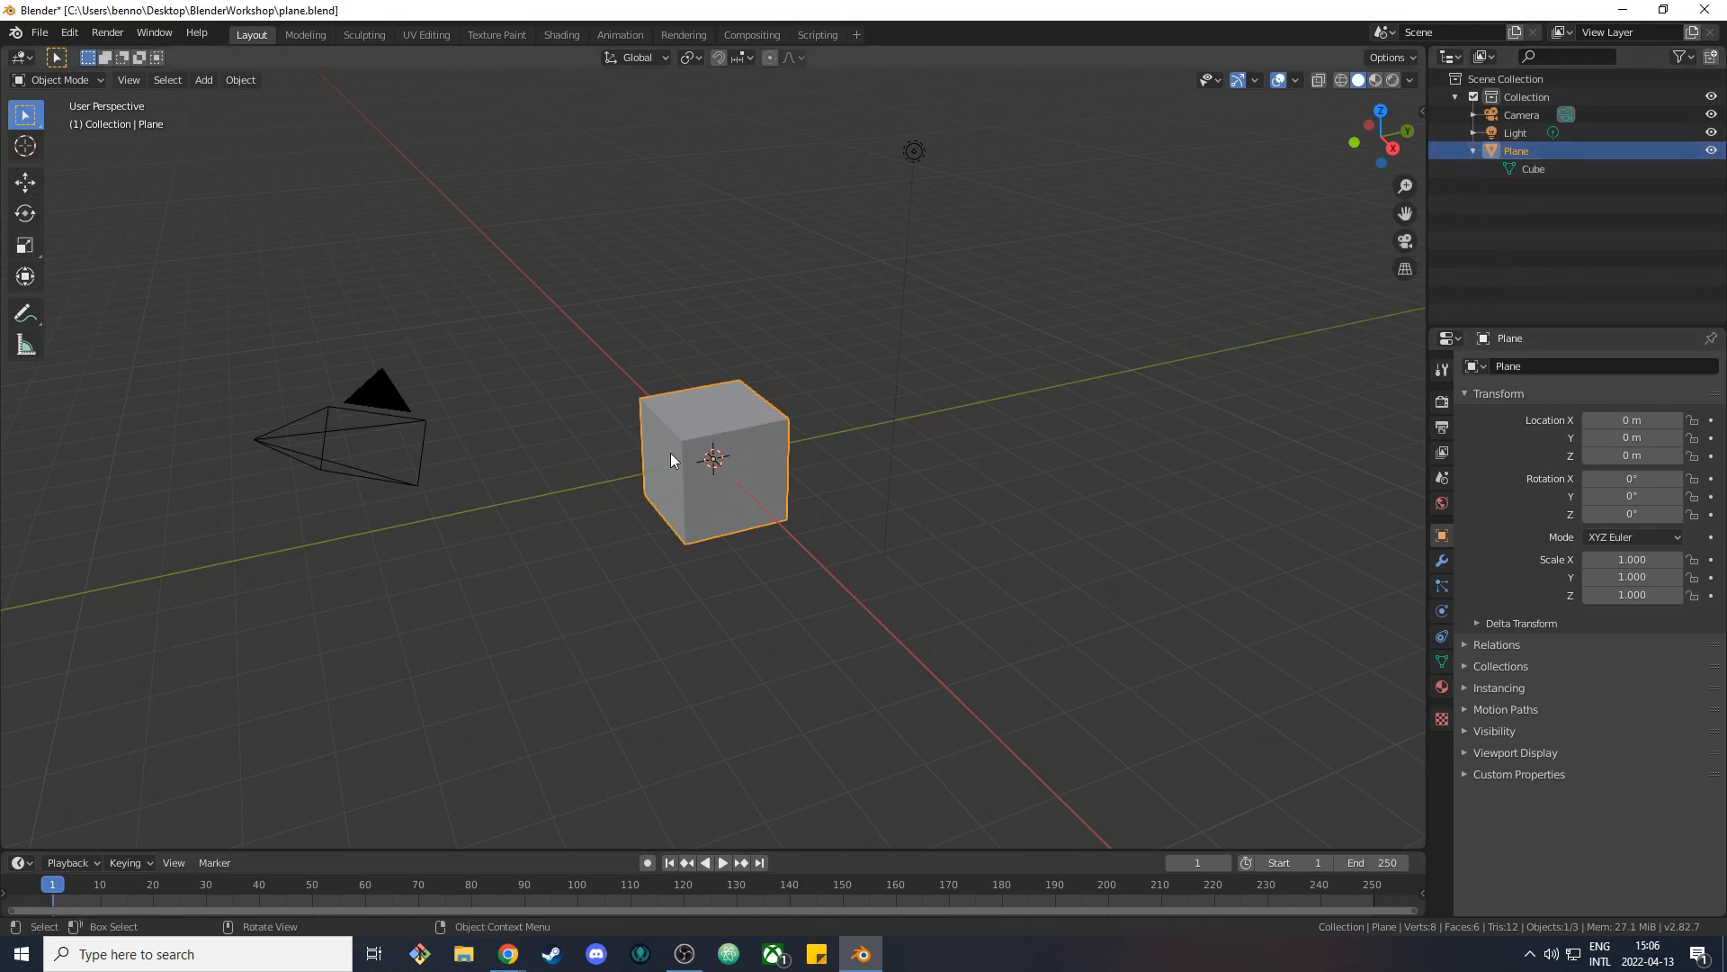
{"action": "left_click", "coordinate": [1546, 171]}
{"action": "right_click", "coordinate": [1538, 169]}
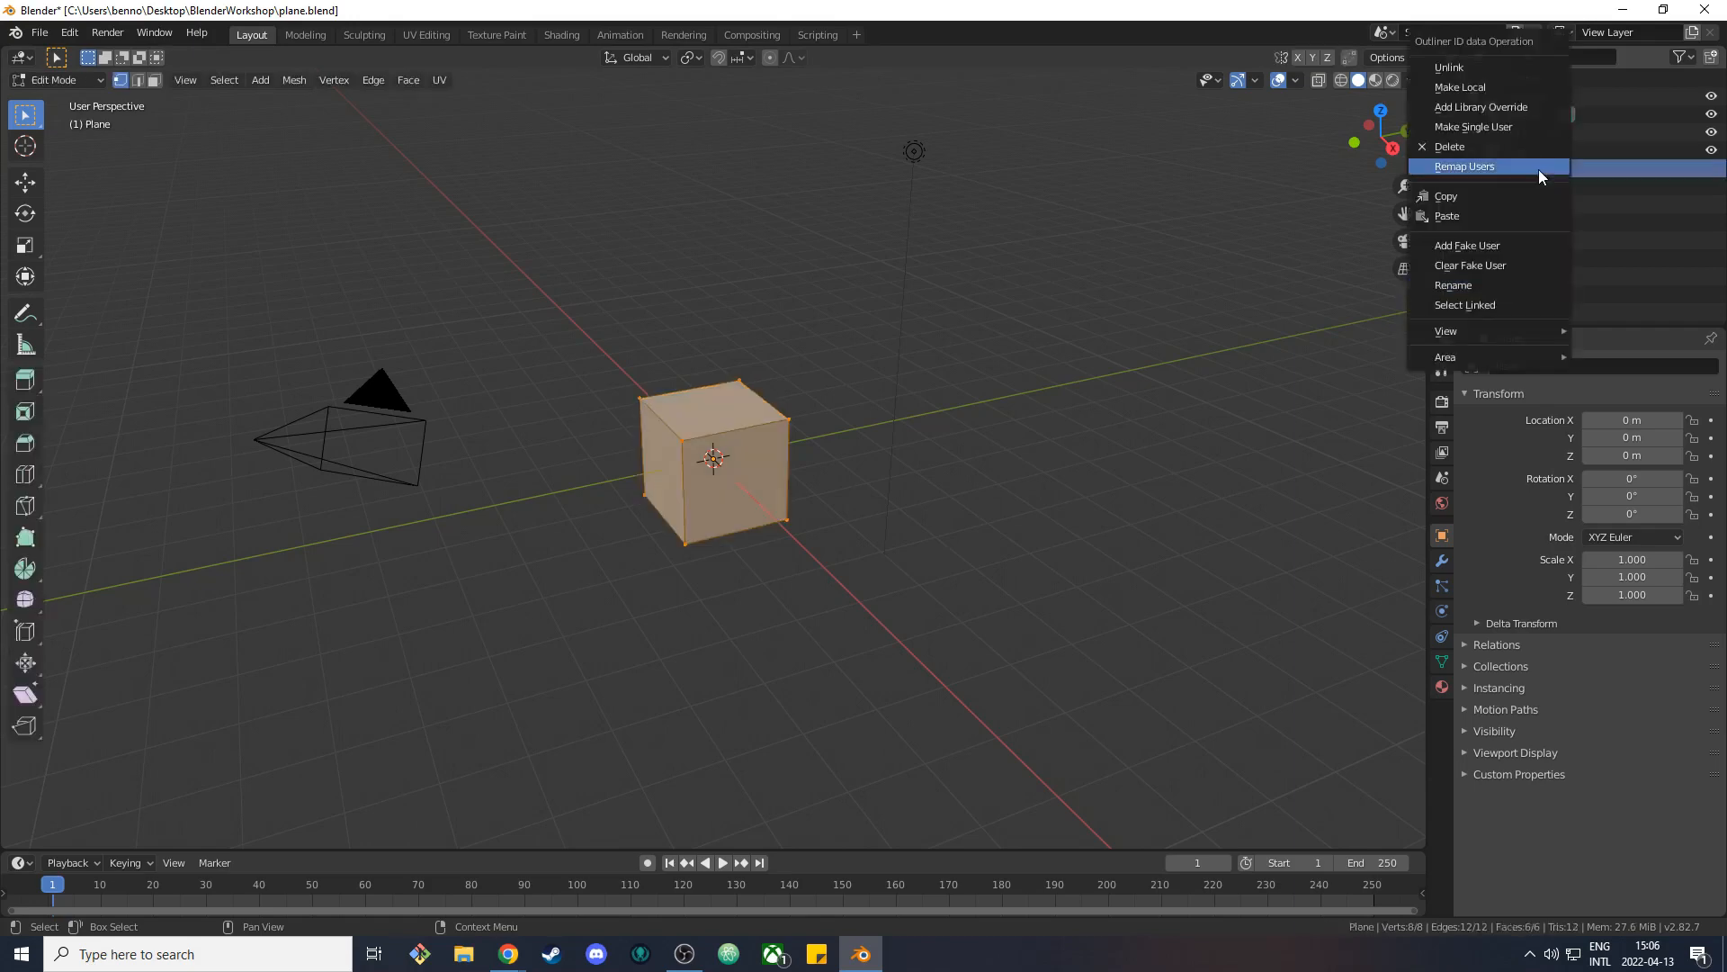
{"action": "left_click", "coordinate": [1468, 285]}
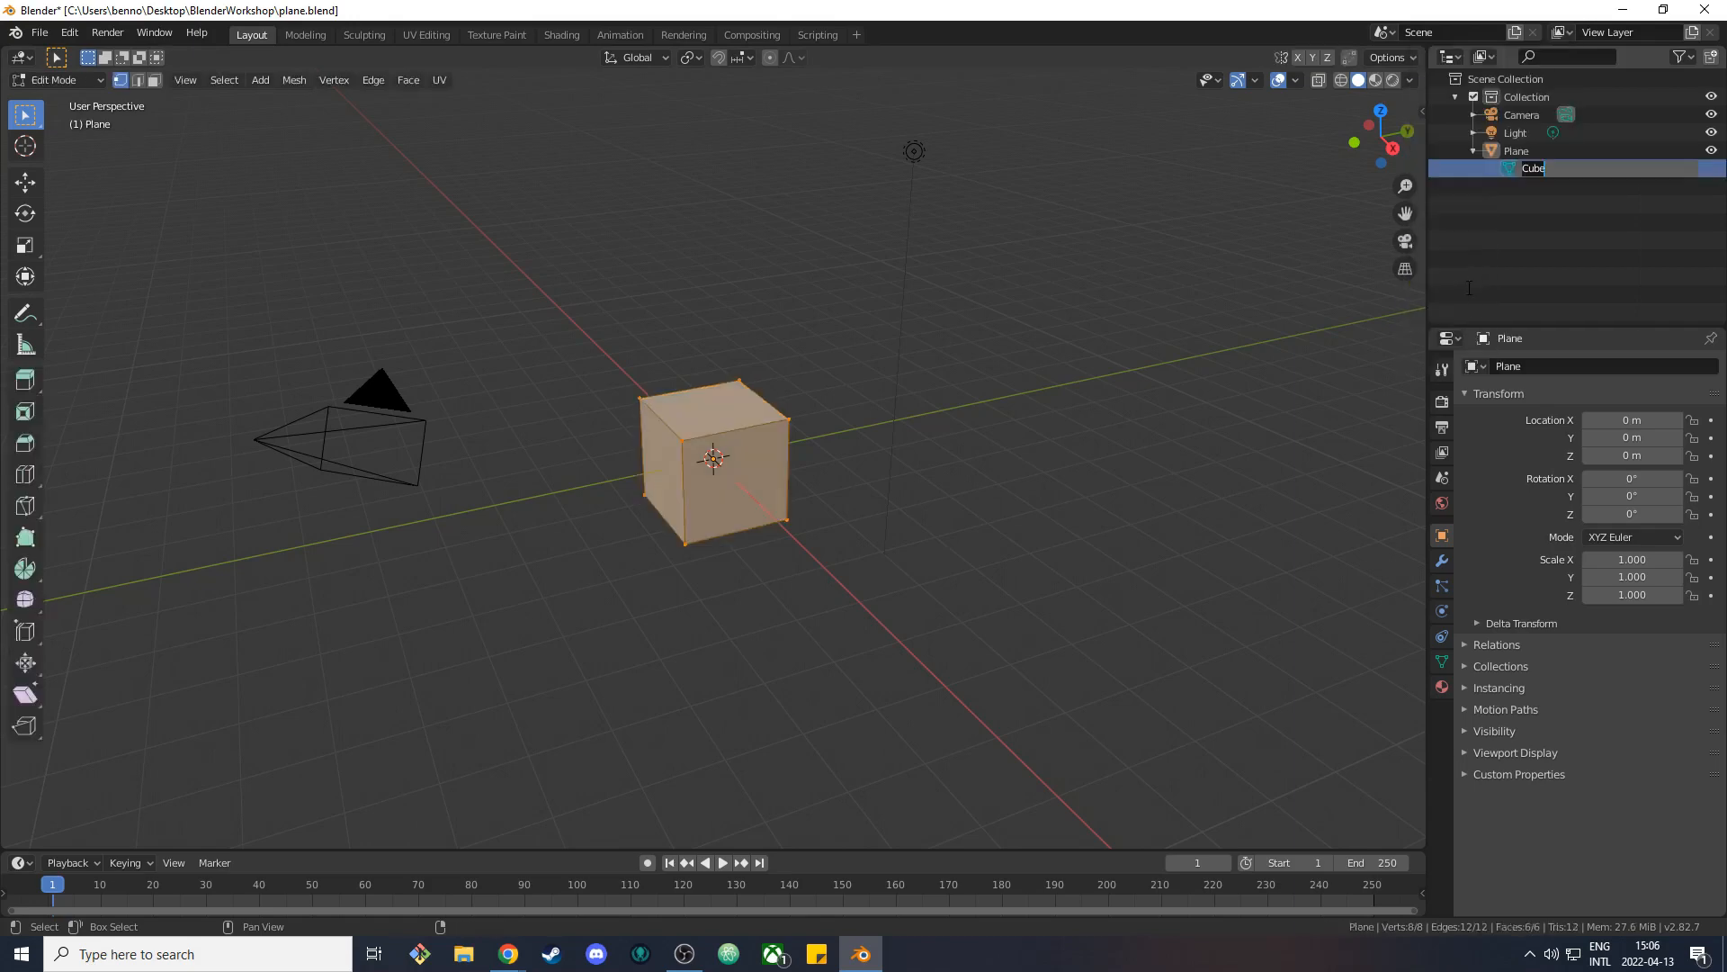
{"action": "type", "text": "Plane.001"}
{"action": "key", "text": "Return"}
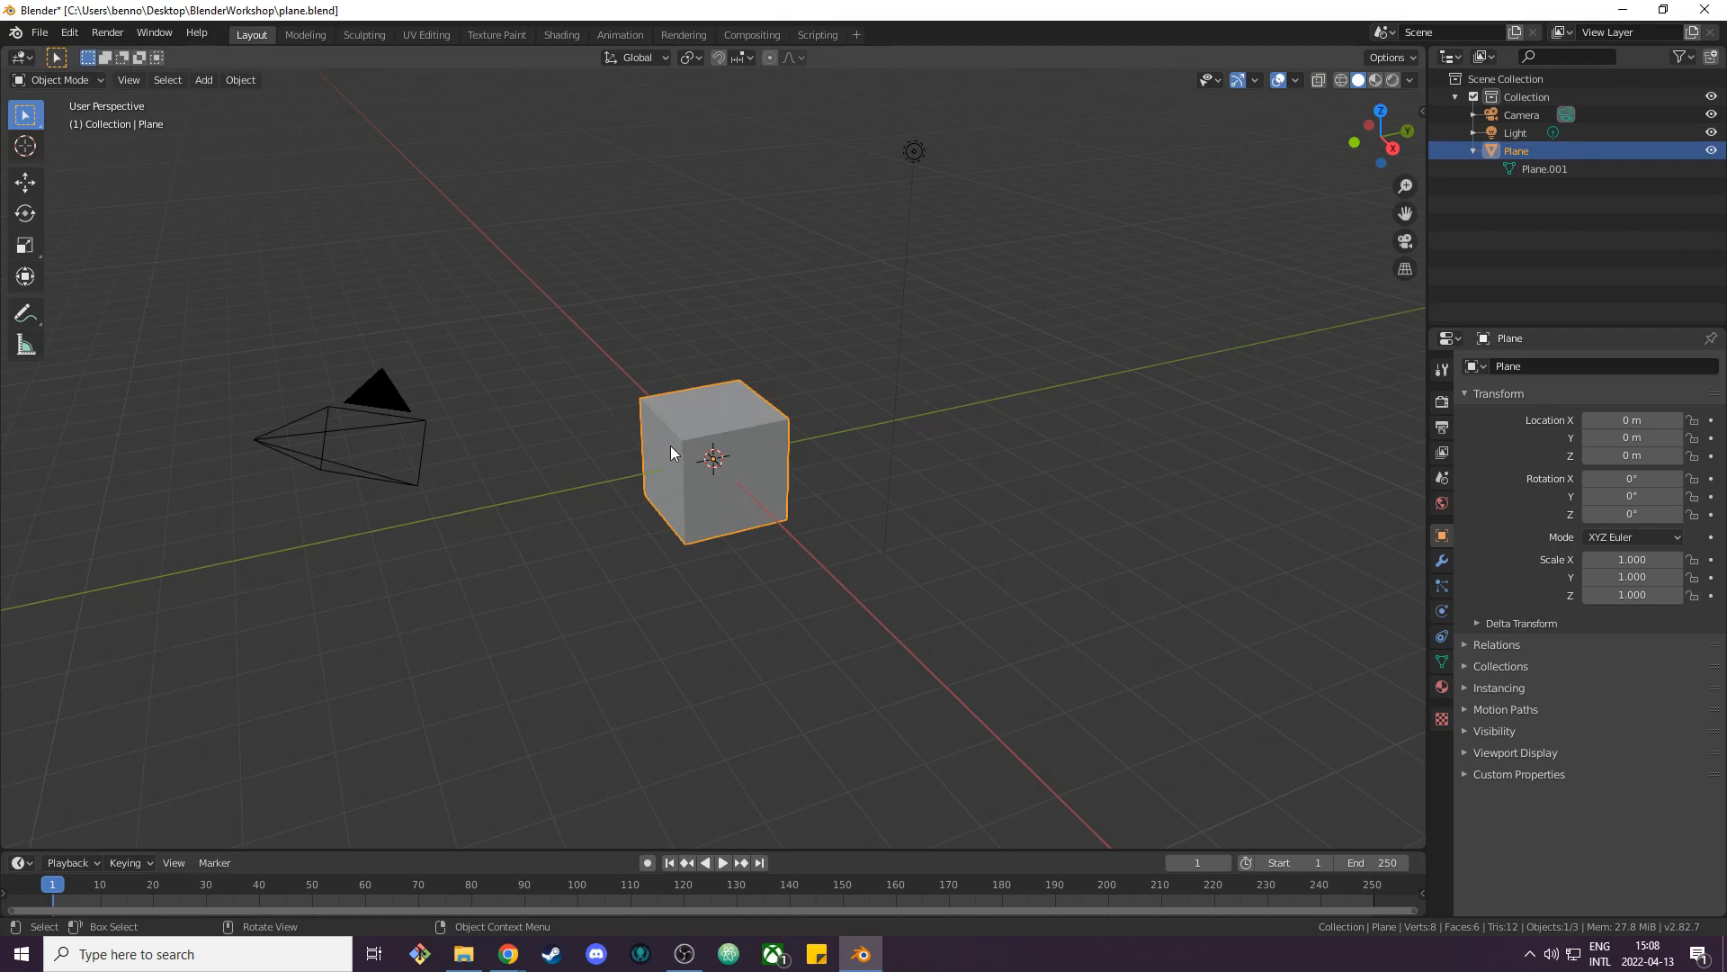
Examine the cube by orbiting, zooming and panning around it, and view it from the right, back and top.
{"action": "middle_click_drag", "start_coordinate": [680, 452], "coordinate": [769, 432]}
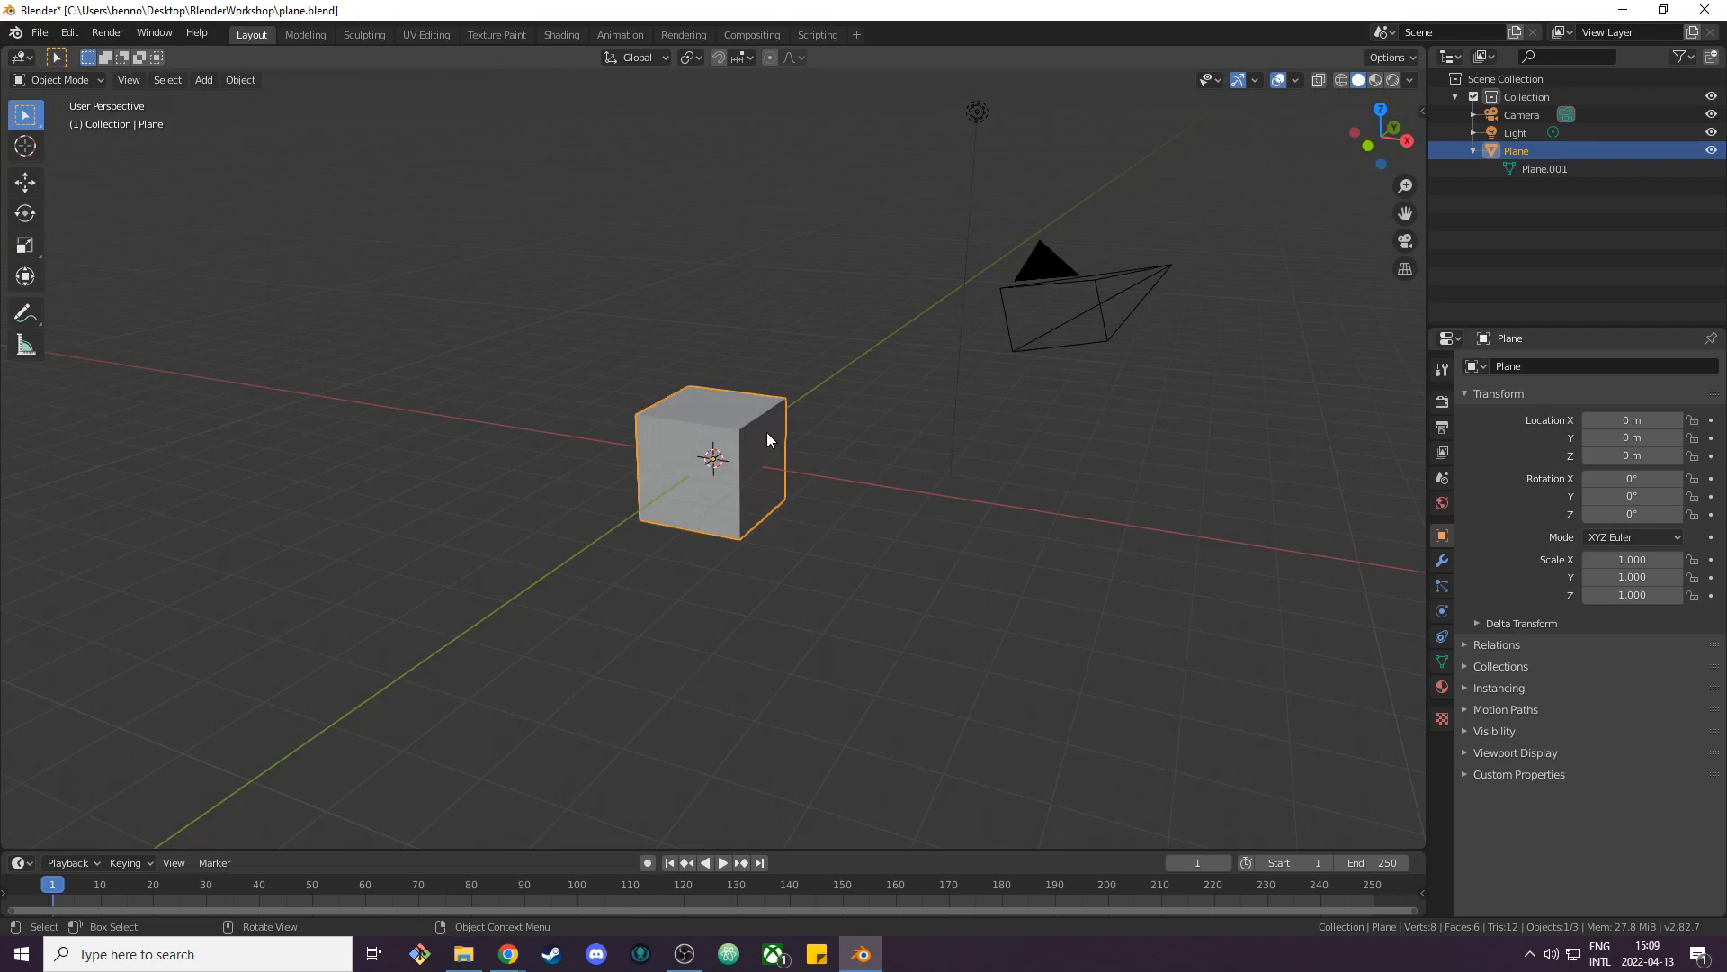
{"action": "scroll", "coordinate": [766, 432], "scroll_direction": "up", "scroll_amount": 2}
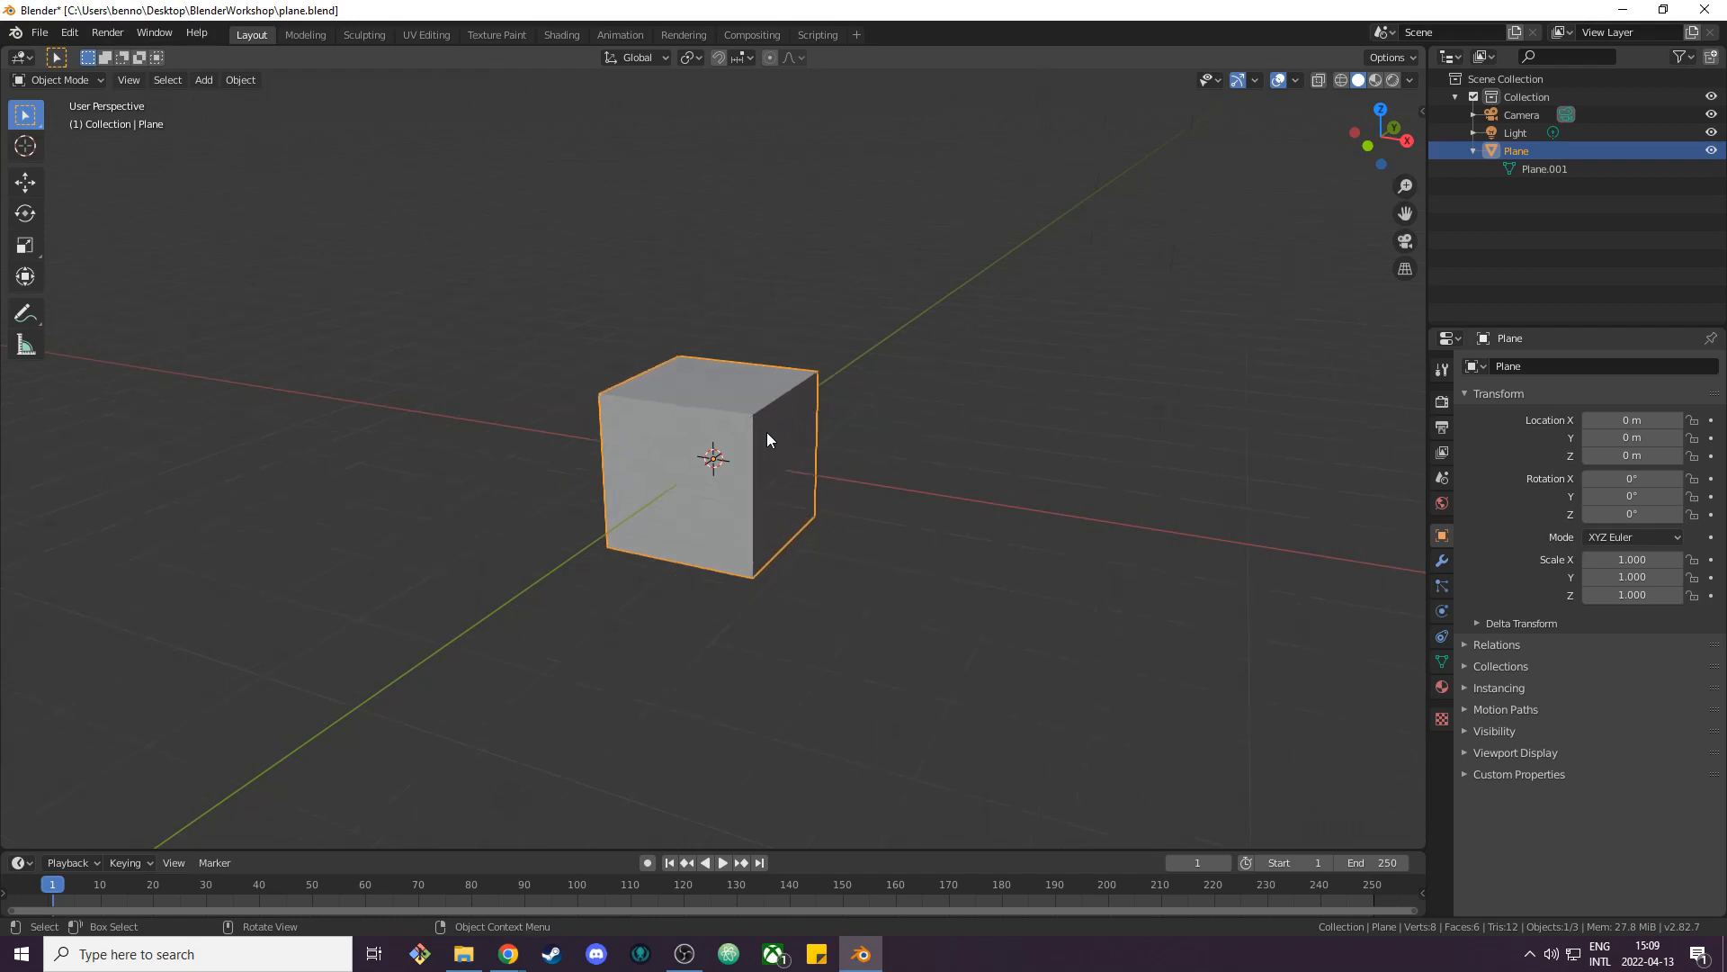
{"action": "scroll", "coordinate": [766, 432], "scroll_direction": "down", "scroll_amount": 4}
{"action": "scroll", "coordinate": [767, 431], "scroll_direction": "up", "scroll_amount": 2}
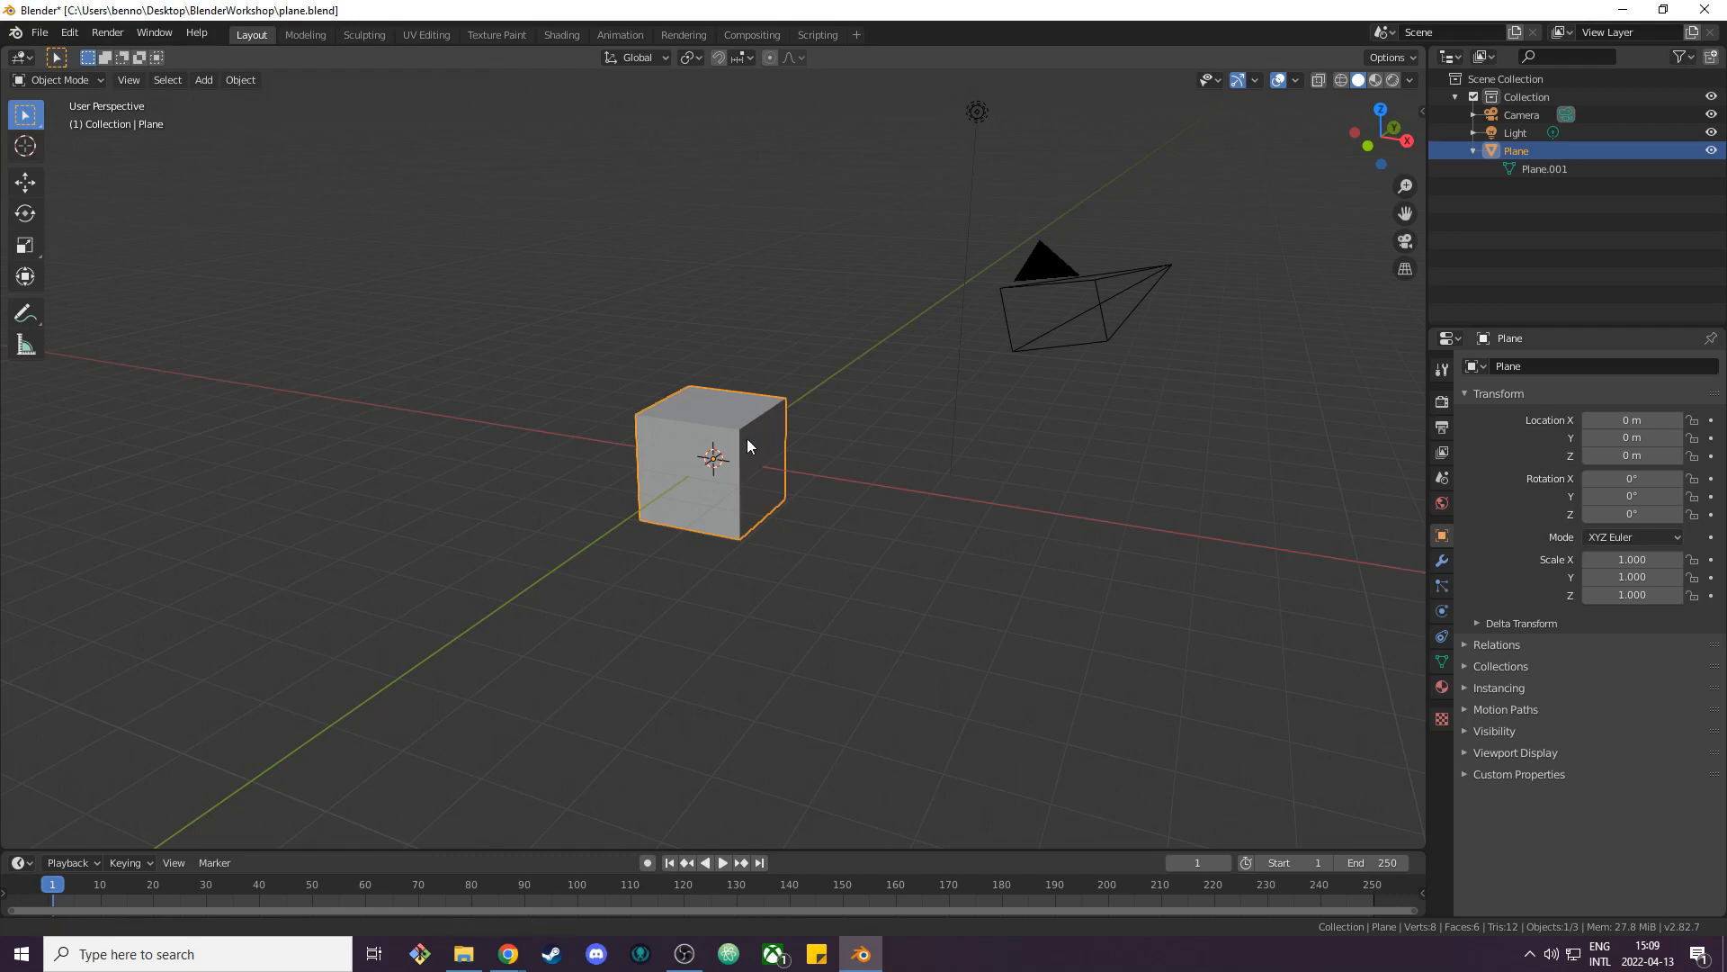
{"action": "mouse_move", "coordinate": [747, 439]}
{"action": "middle_mouse_down"}
{"action": "mouse_move", "coordinate": [751, 526]}
{"action": "mouse_move", "coordinate": [921, 509]}
{"action": "mouse_move", "coordinate": [865, 347]}
{"action": "mouse_move", "coordinate": [548, 461]}
{"action": "mouse_move", "coordinate": [767, 547]}
{"action": "mouse_move", "coordinate": [721, 381]}
{"action": "mouse_move", "coordinate": [791, 504]}
{"action": "mouse_move", "coordinate": [781, 471]}
{"action": "mouse_move", "coordinate": [745, 473]}
{"action": "middle_mouse_up"}
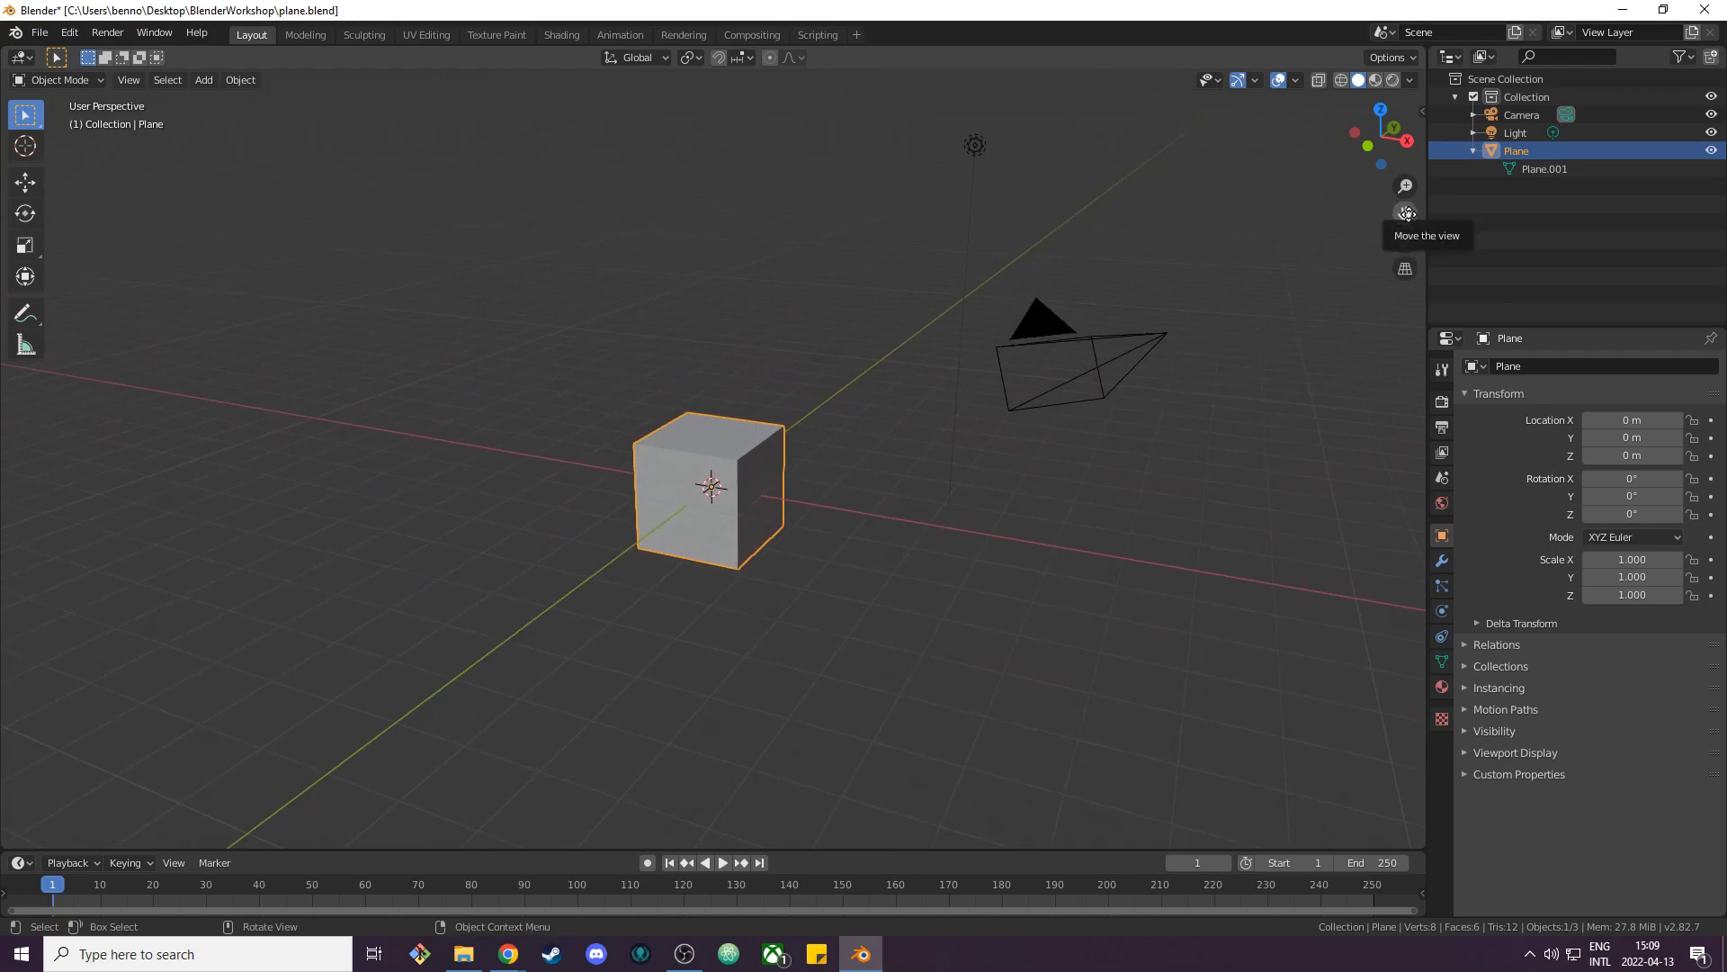
{"action": "mouse_move", "coordinate": [1401, 212]}
{"action": "left_mouse_down"}
{"action": "mouse_move", "coordinate": [1336, 222]}
{"action": "mouse_move", "coordinate": [1229, 293]}
{"action": "mouse_move", "coordinate": [1528, 372]}
{"action": "mouse_move", "coordinate": [1486, 145]}
{"action": "mouse_move", "coordinate": [1212, 259]}
{"action": "mouse_move", "coordinate": [1455, 279]}
{"action": "mouse_move", "coordinate": [1347, 287]}
{"action": "mouse_move", "coordinate": [1347, 191]}
{"action": "mouse_move", "coordinate": [1424, 214]}
{"action": "mouse_move", "coordinate": [1413, 223]}
{"action": "left_mouse_up"}
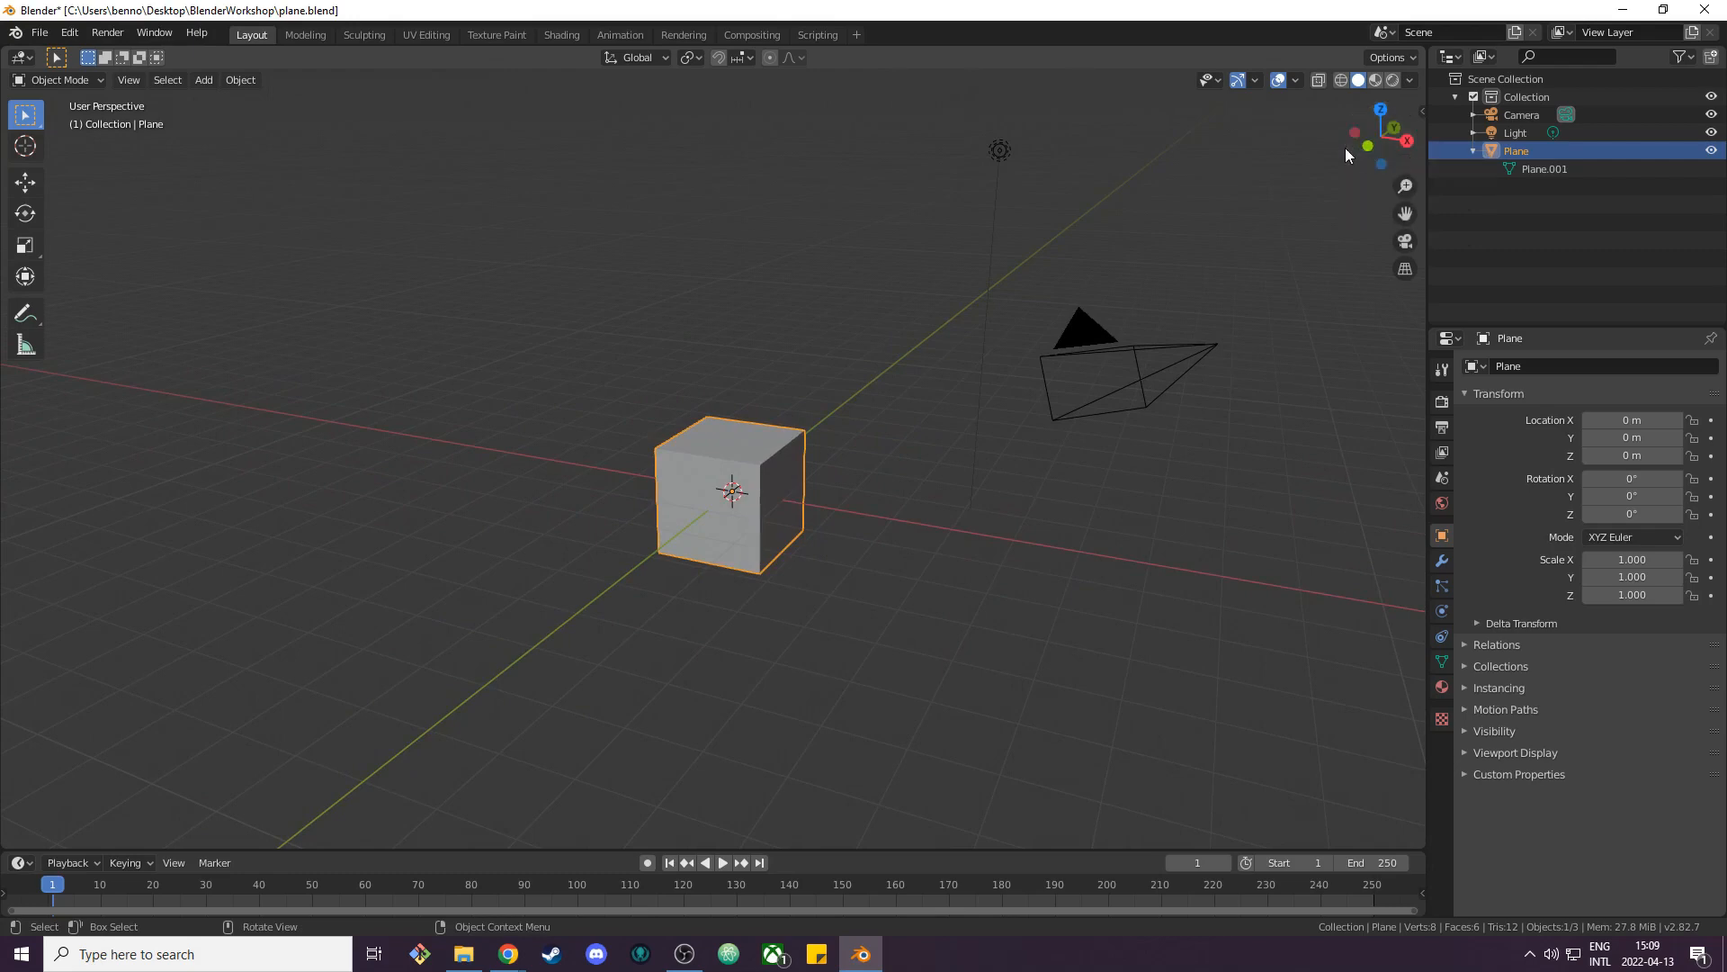
{"action": "left_click", "coordinate": [1405, 140]}
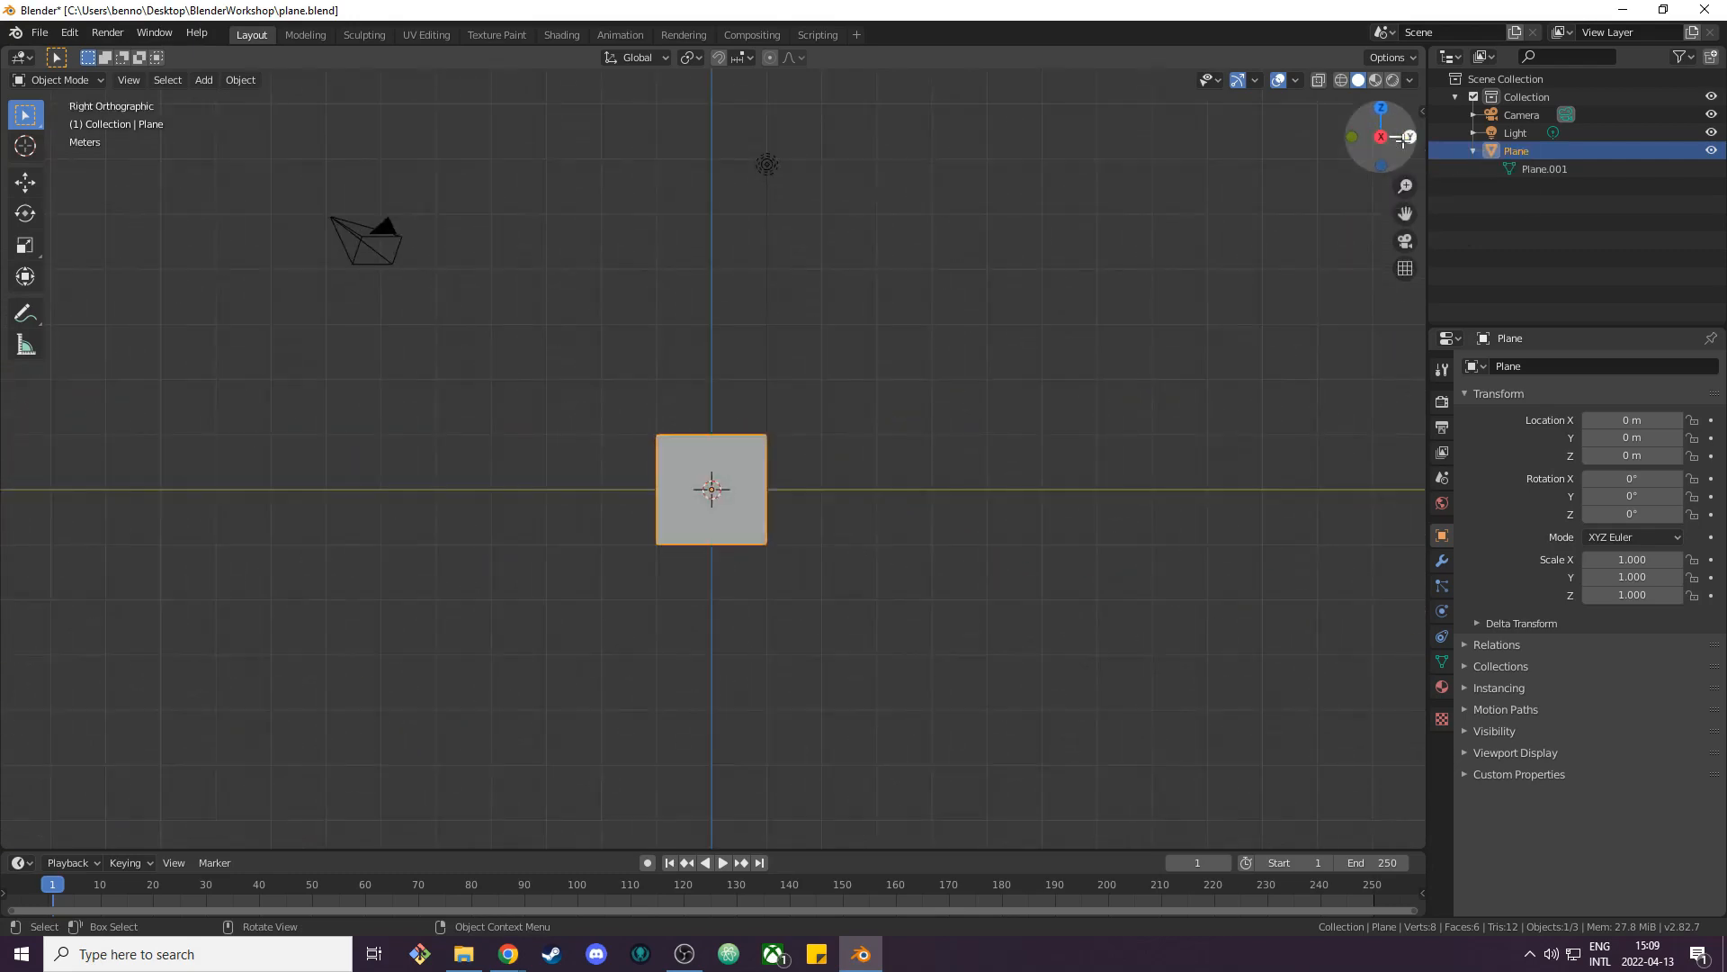
{"action": "left_click", "coordinate": [1406, 141]}
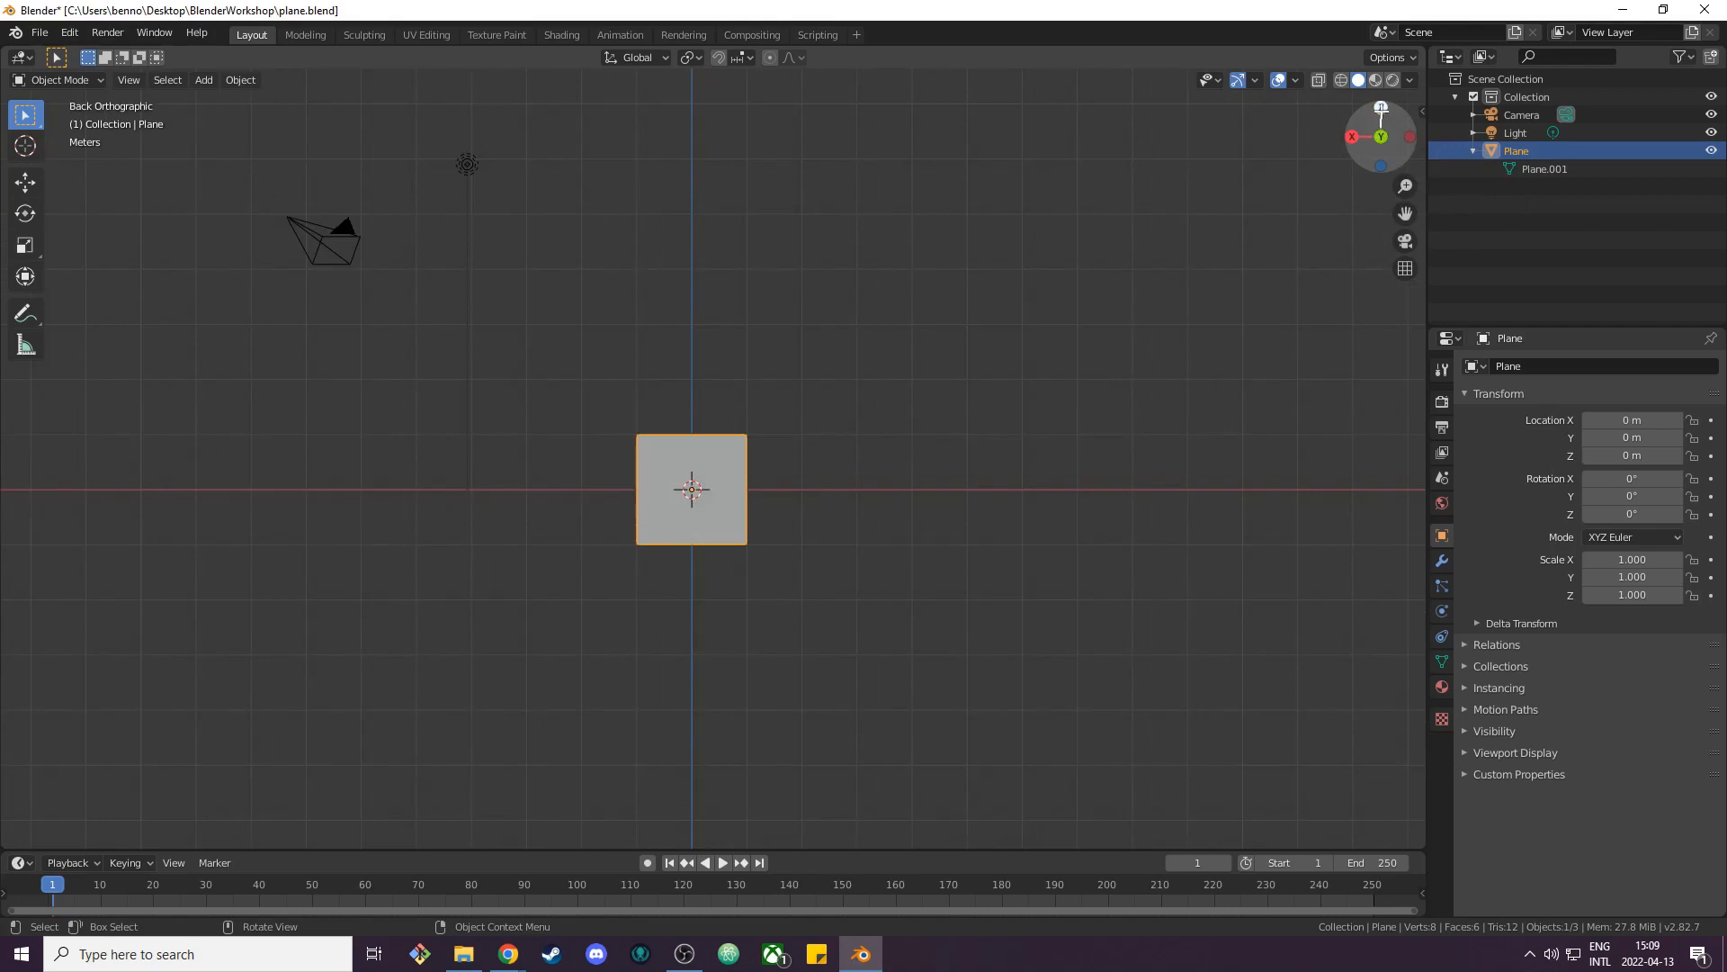
{"action": "left_click", "coordinate": [1381, 108]}
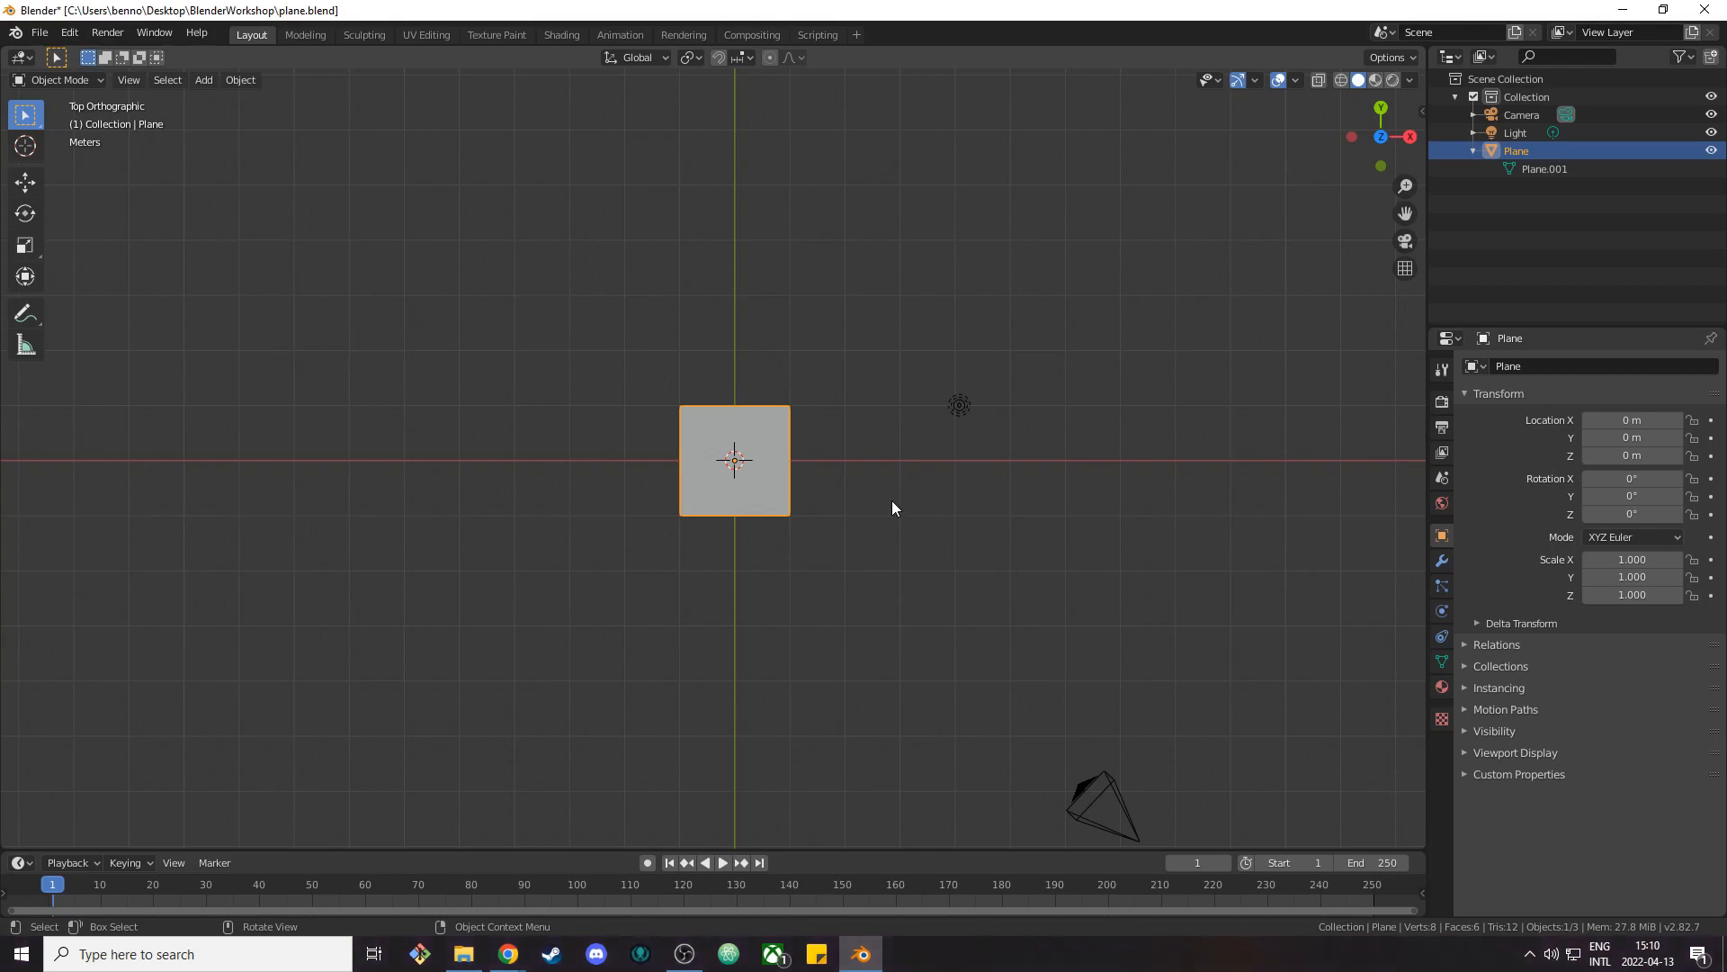
Return to an angled perspective view, select the camera and clear the selection again.
{"action": "middle_click_drag", "start_coordinate": [893, 501], "coordinate": [766, 573]}
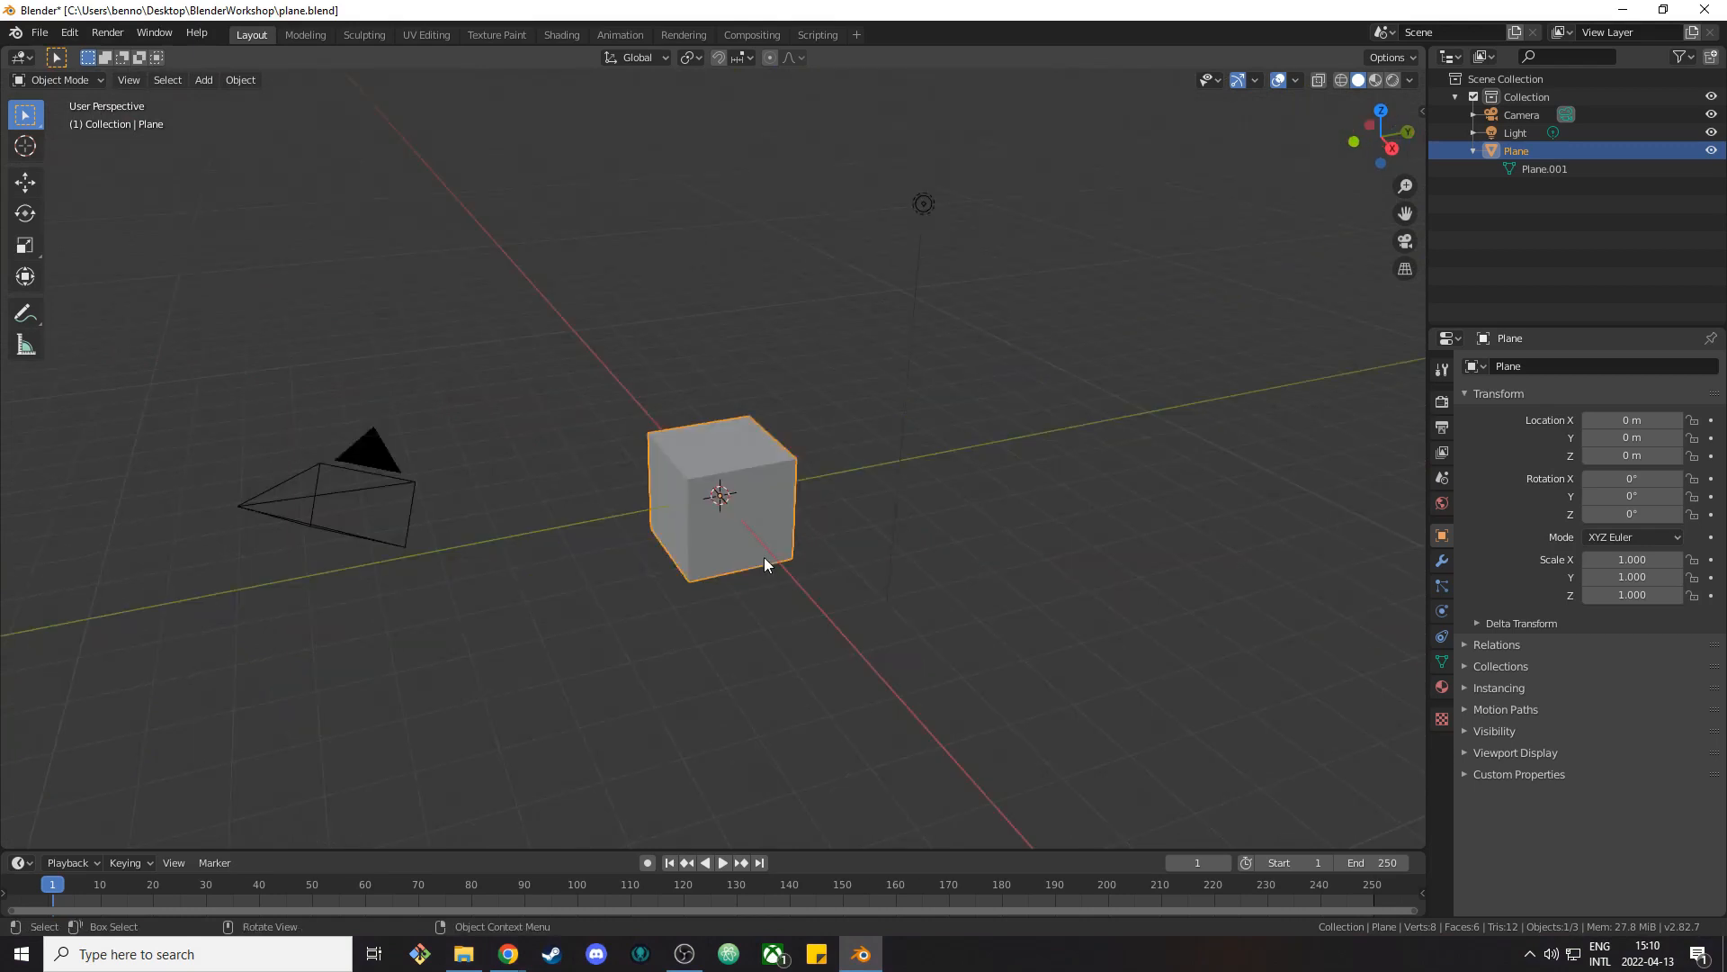
{"action": "left_click", "coordinate": [345, 504]}
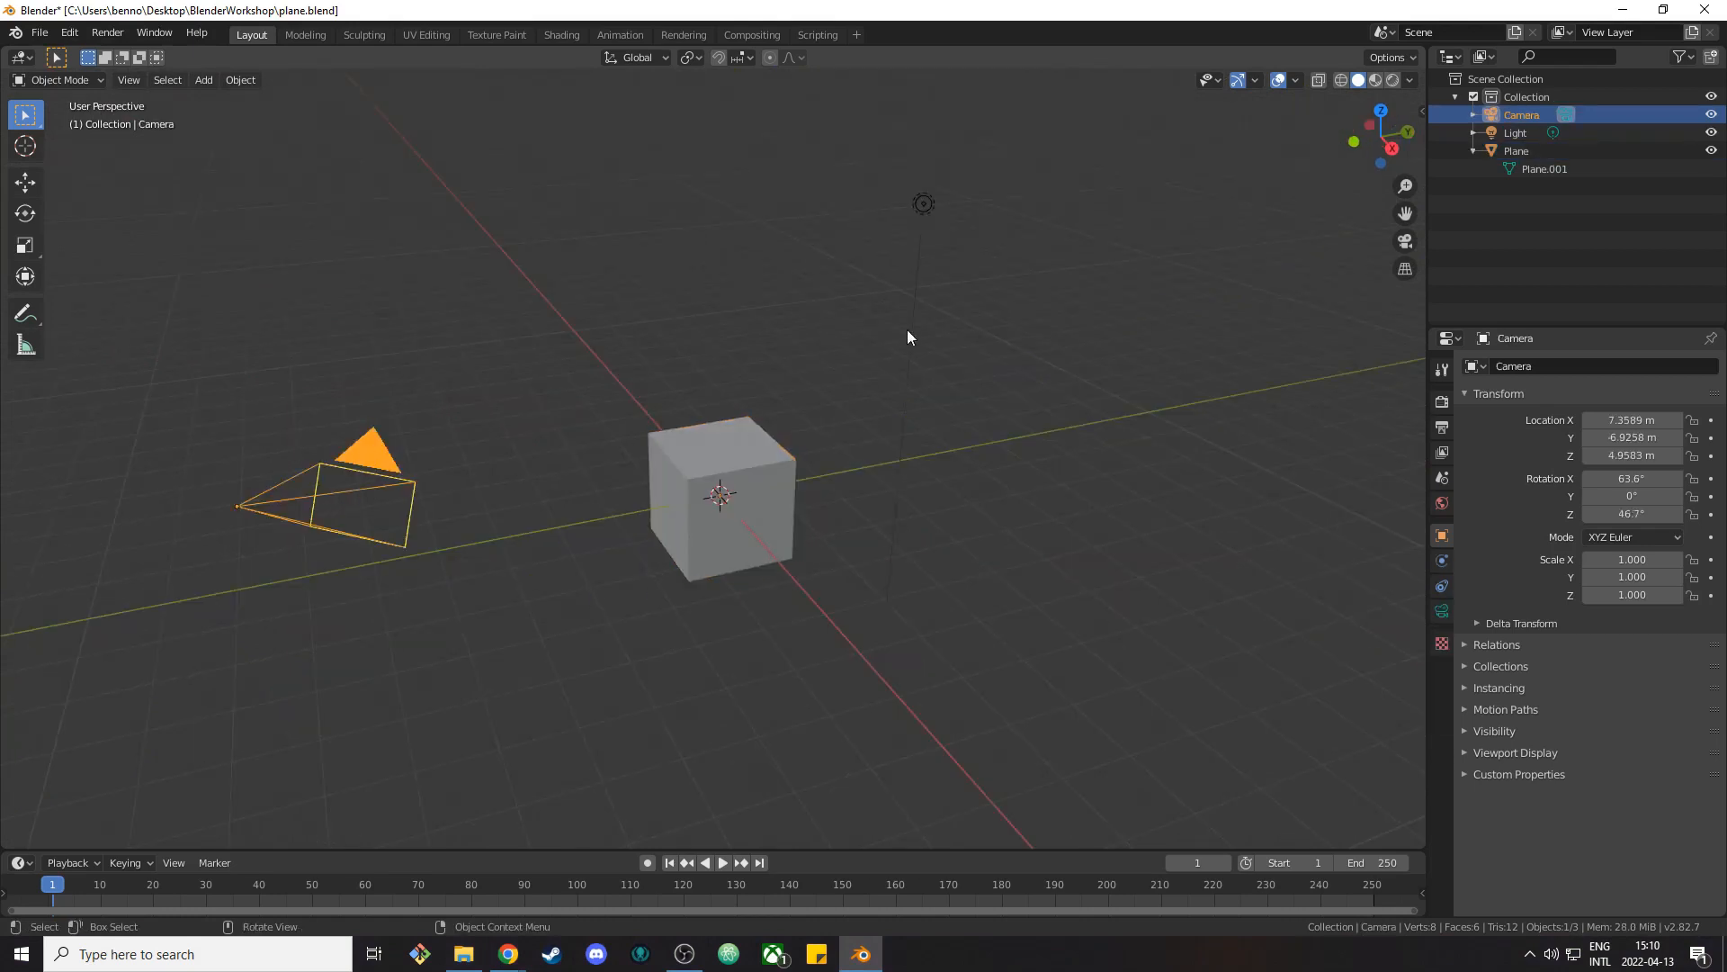
{"action": "left_click", "coordinate": [1011, 346]}
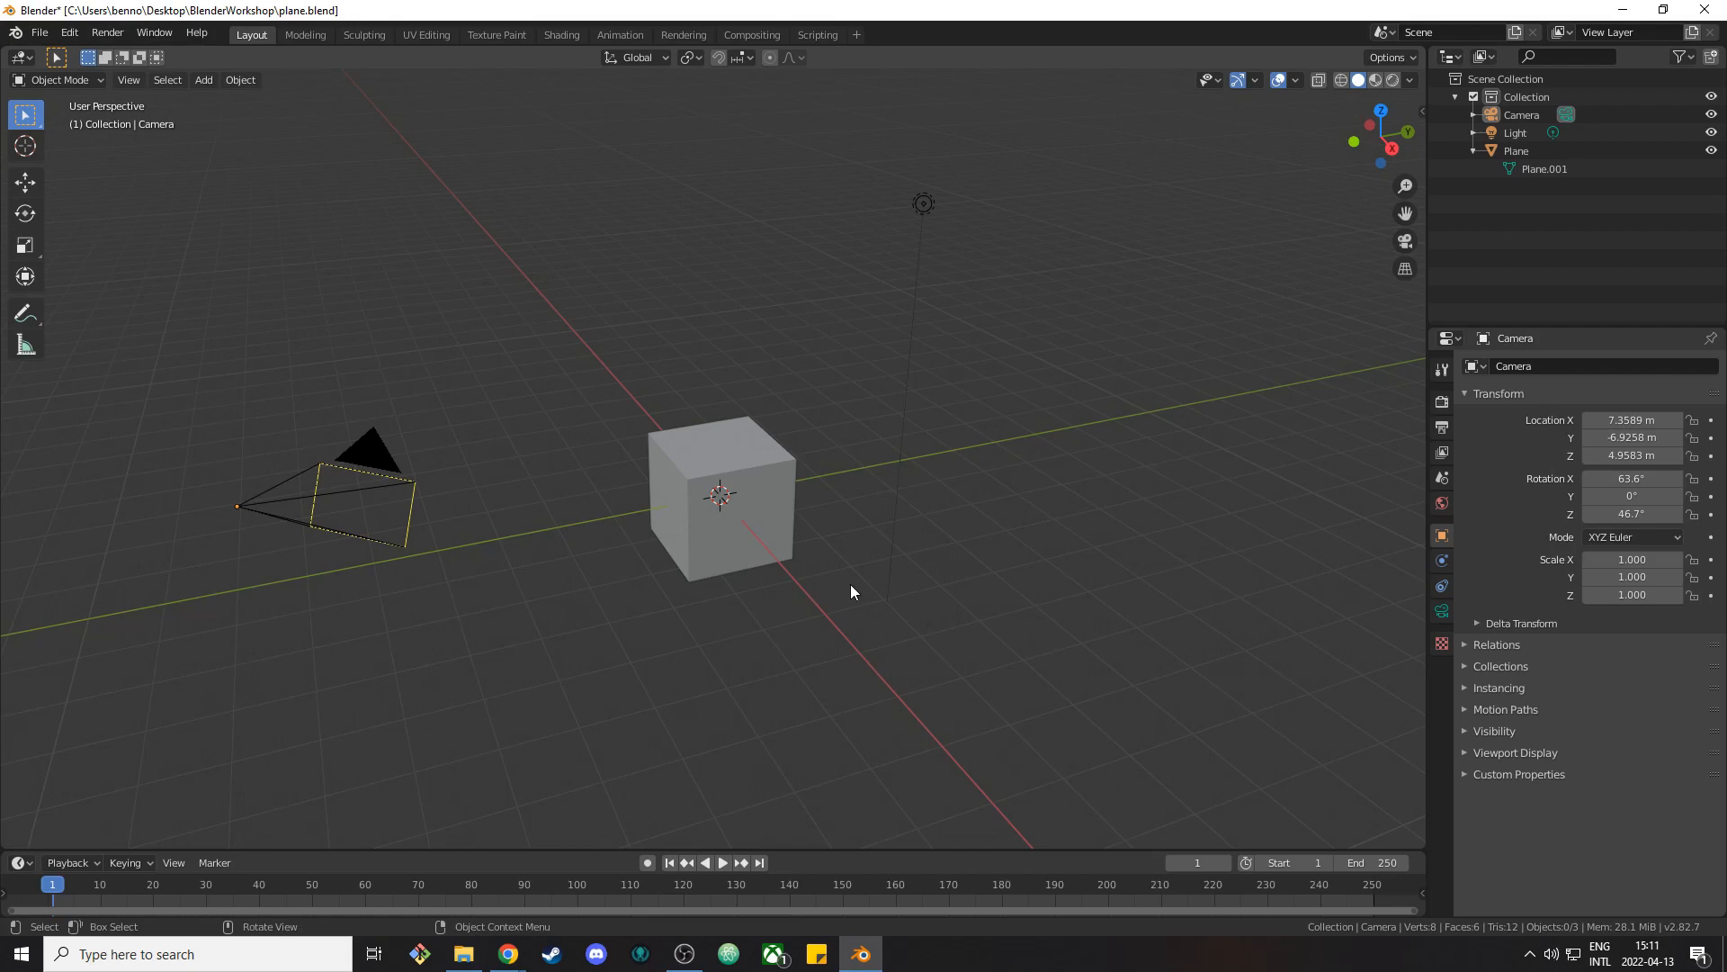
Try moving the cube freely and constrained to the global X, Y and Z axes in turn.
{"action": "left_click", "coordinate": [698, 509]}
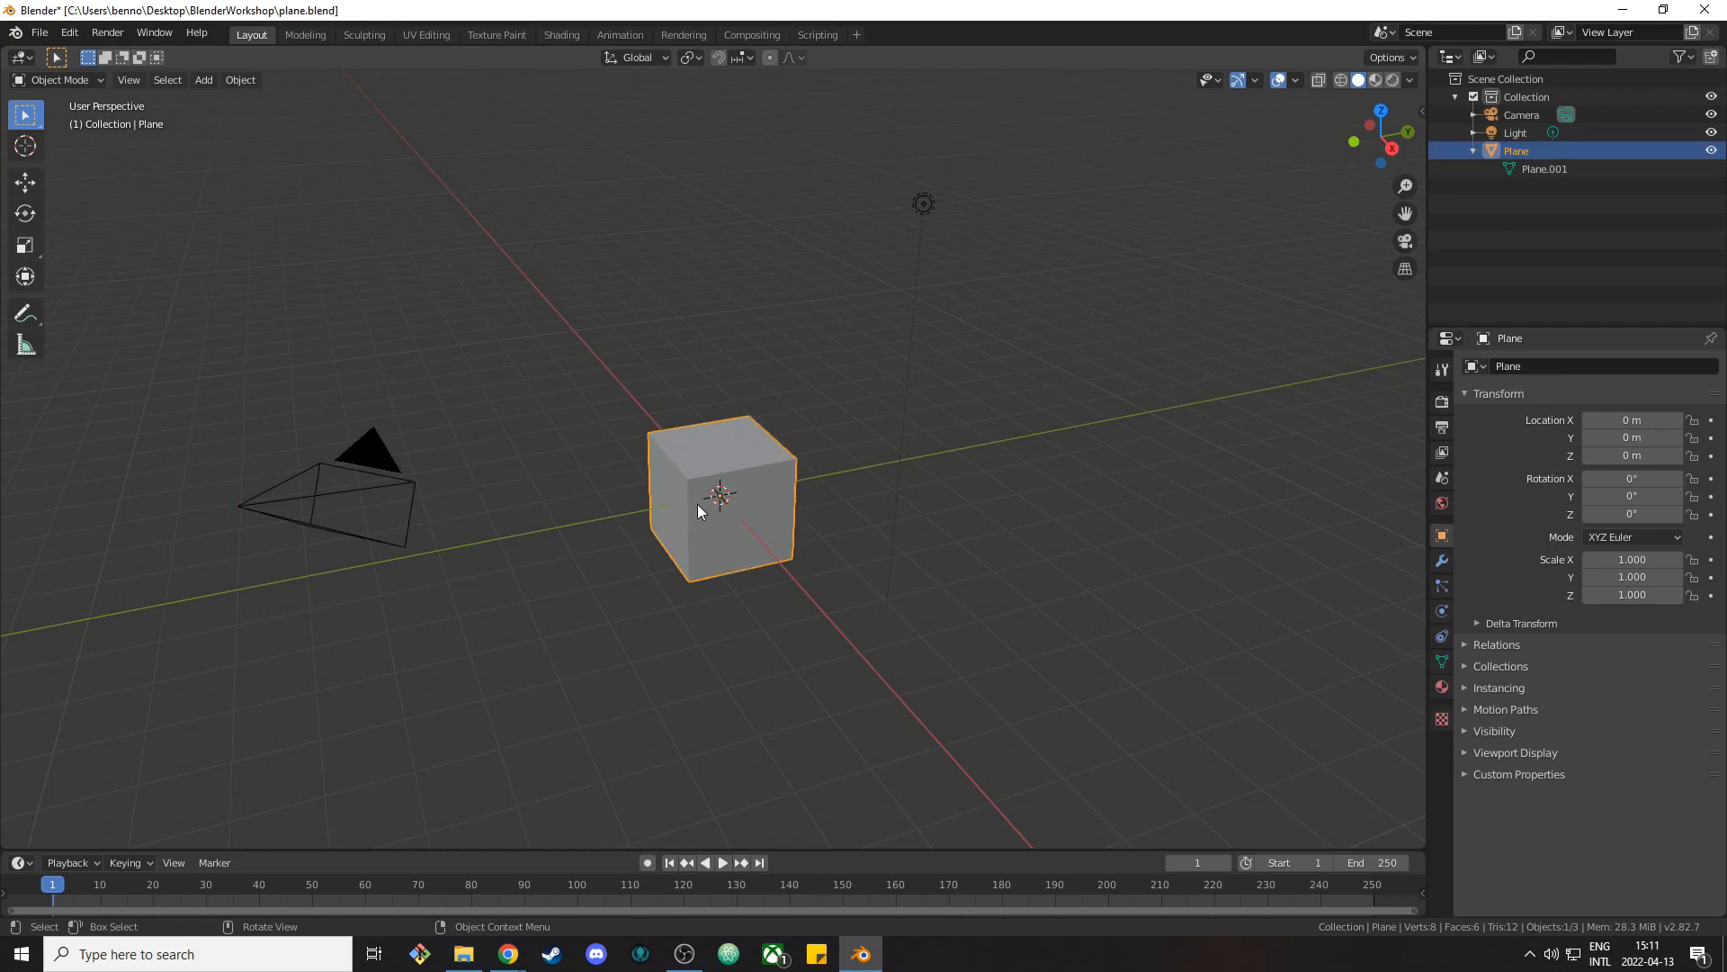
{"action": "key", "text": "g"}
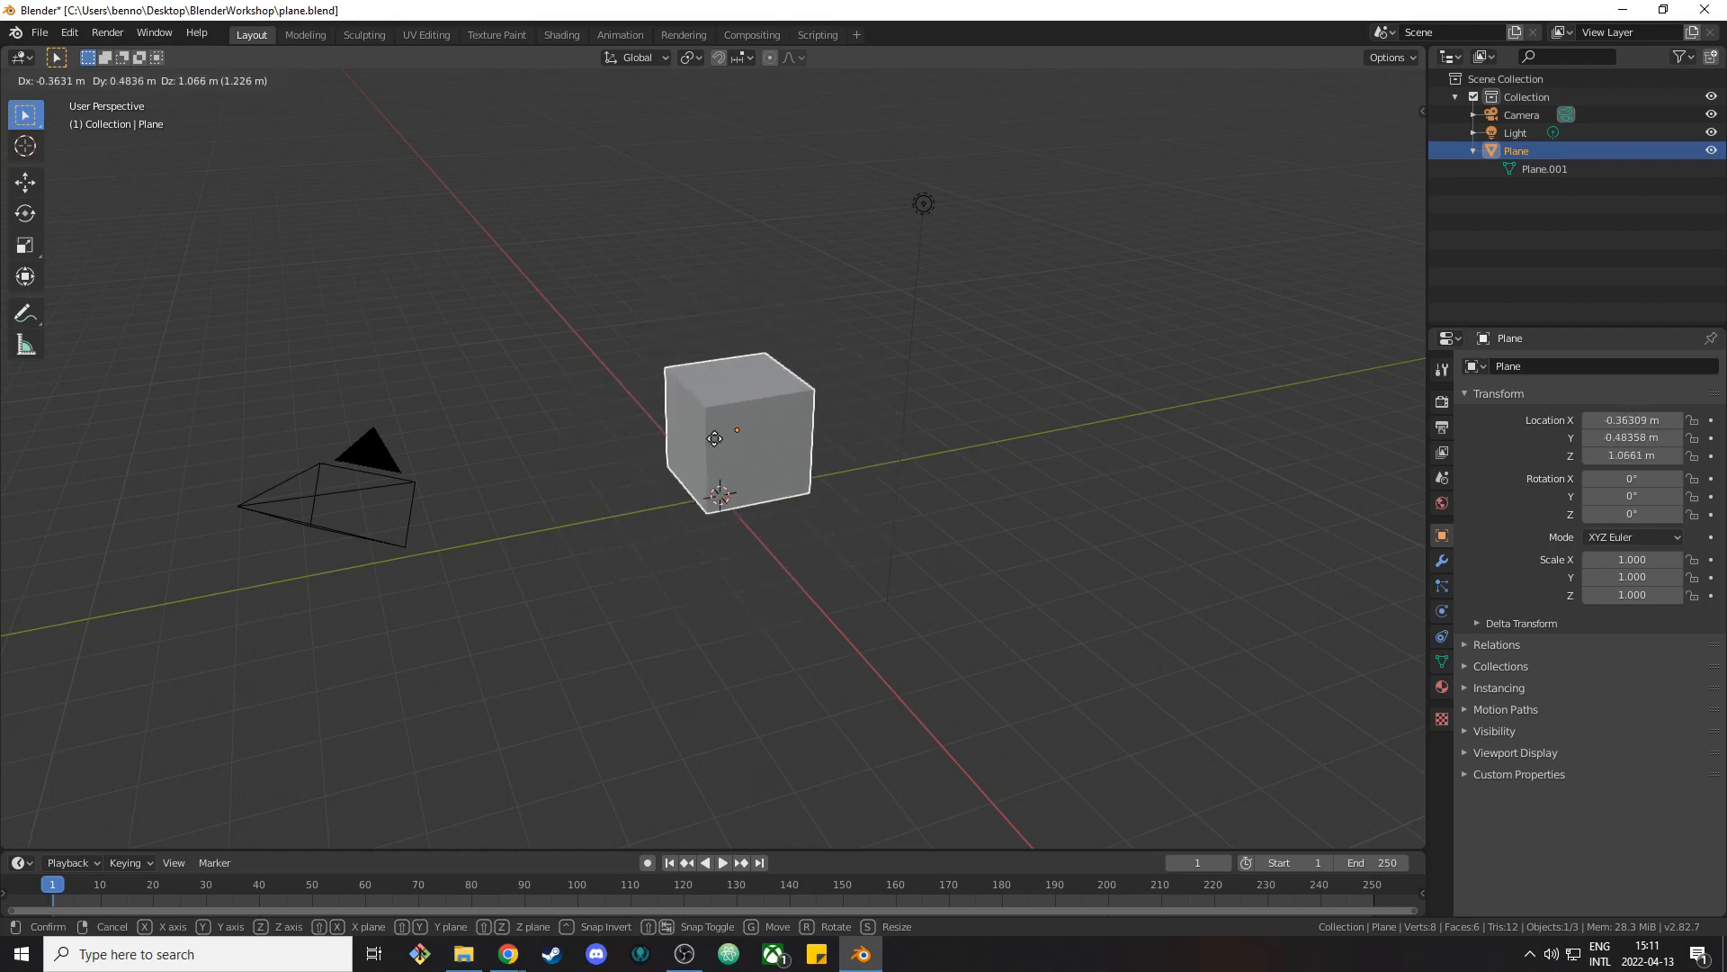
{"action": "key", "text": "x"}
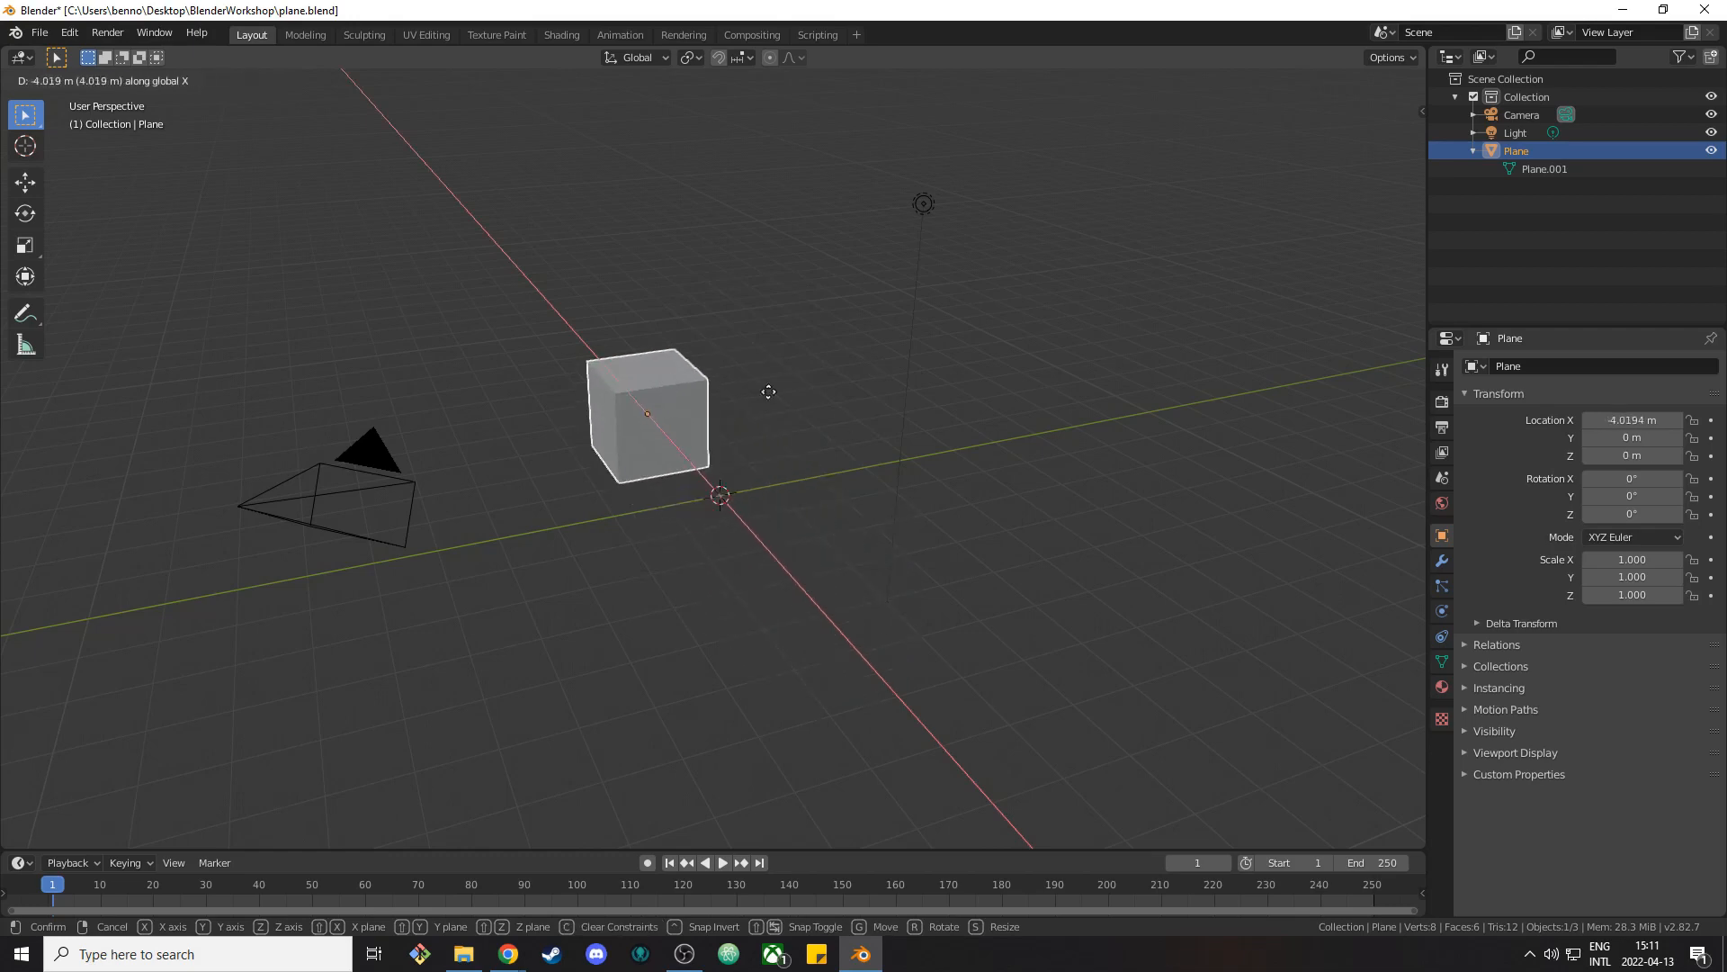
{"action": "key", "text": "y"}
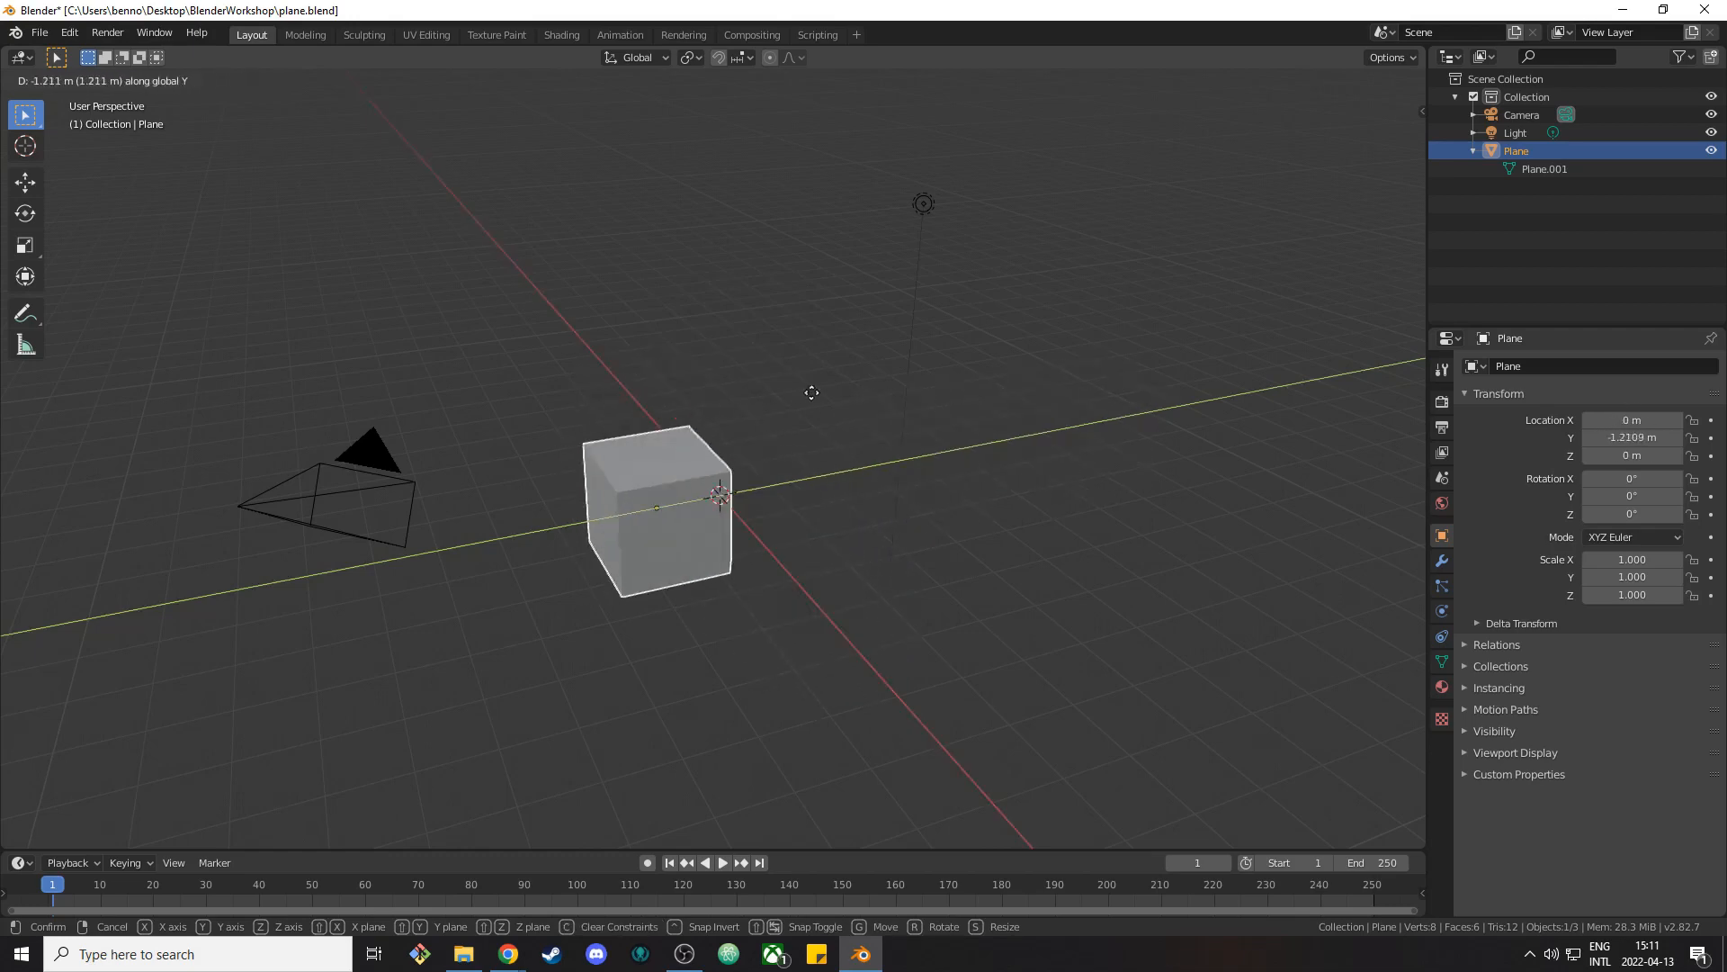
{"action": "key", "text": "z"}
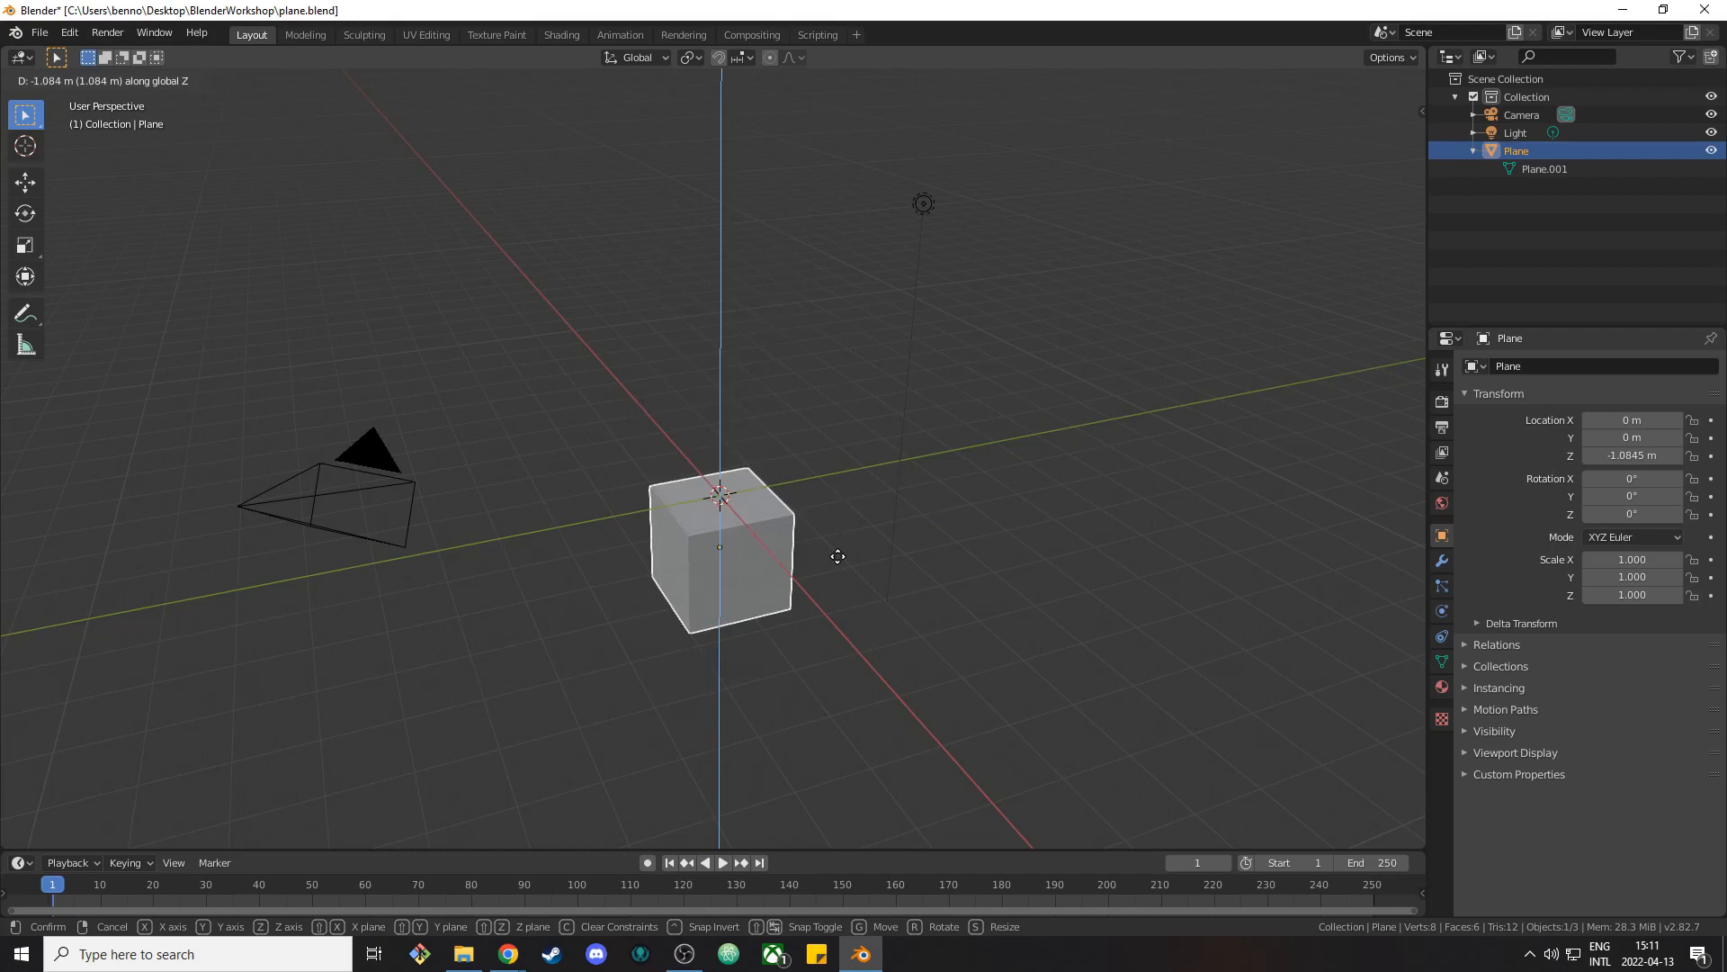
{"action": "right_click", "coordinate": [838, 556]}
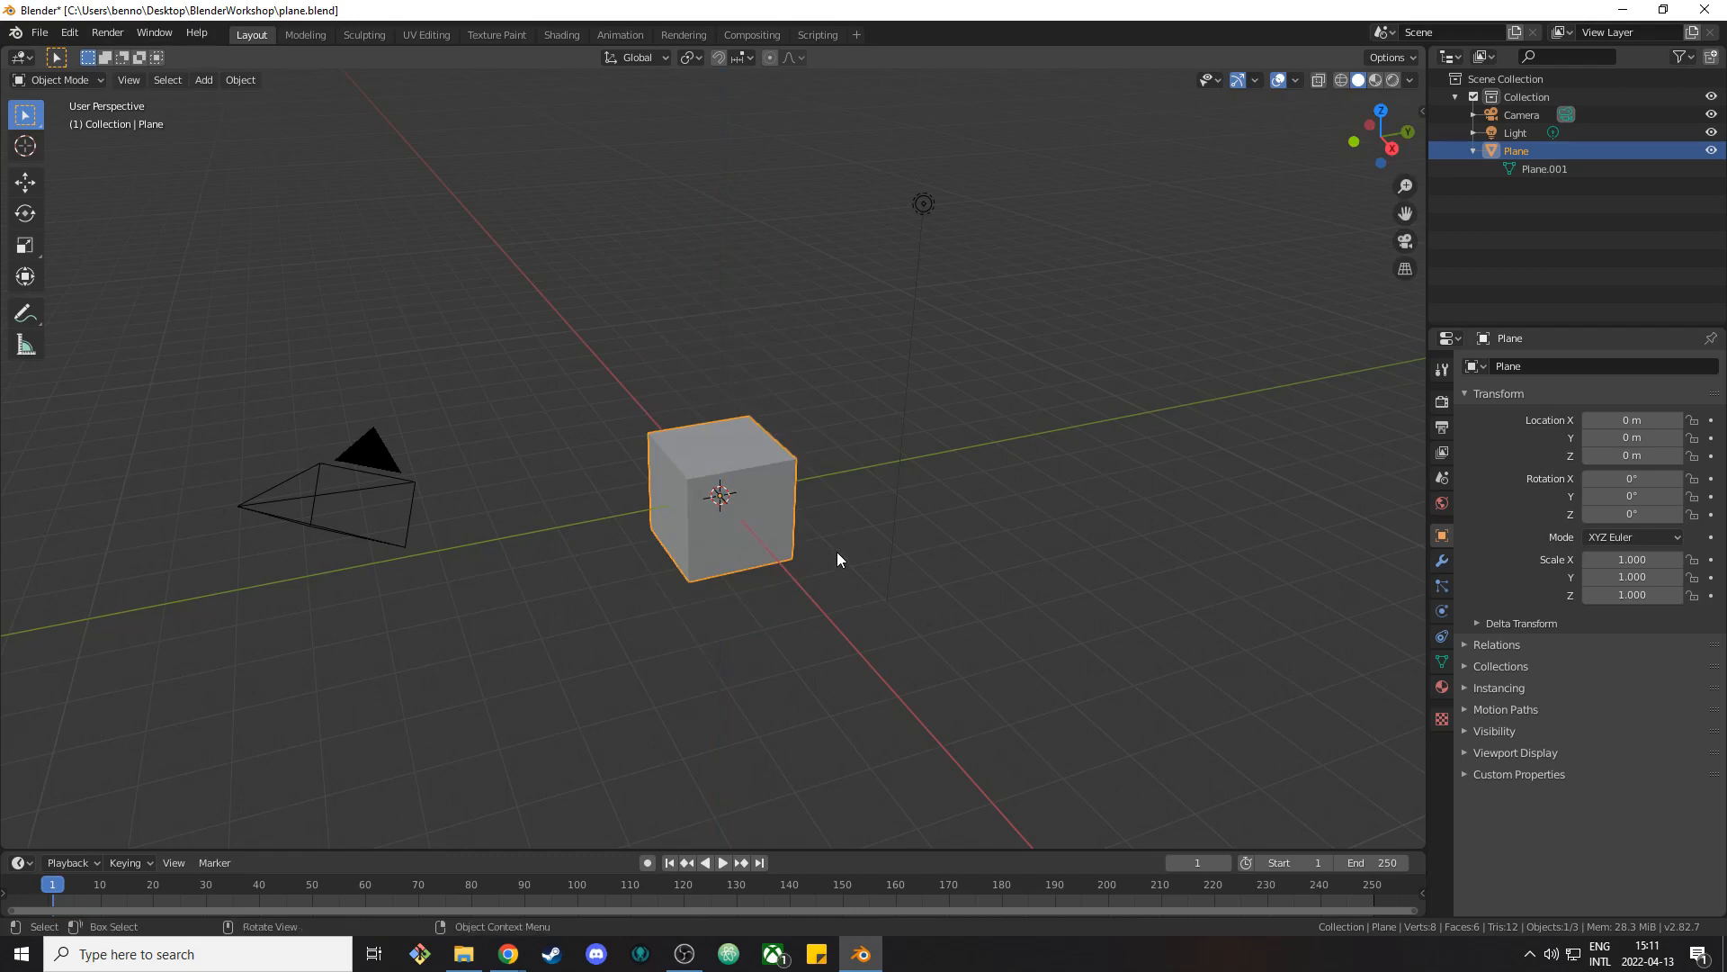
Try switching the cube's move constraint from the X axis to the Z axis.
{"action": "key", "text": "g"}
{"action": "key", "text": "x"}
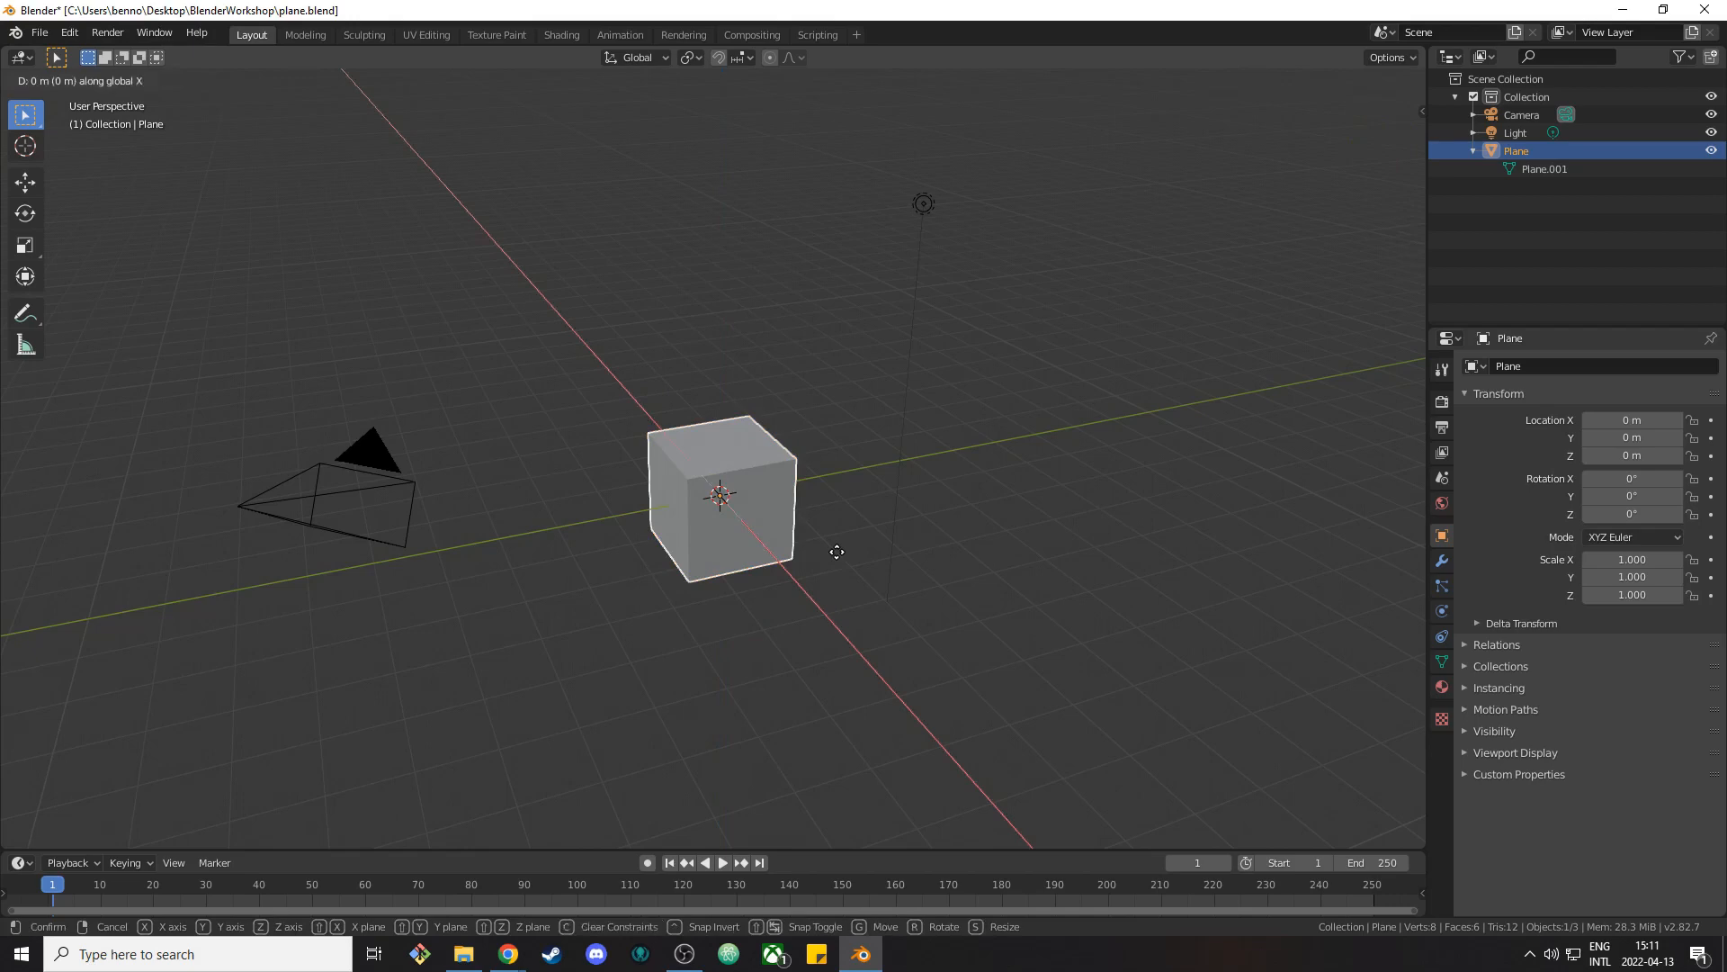
{"action": "key", "text": "z"}
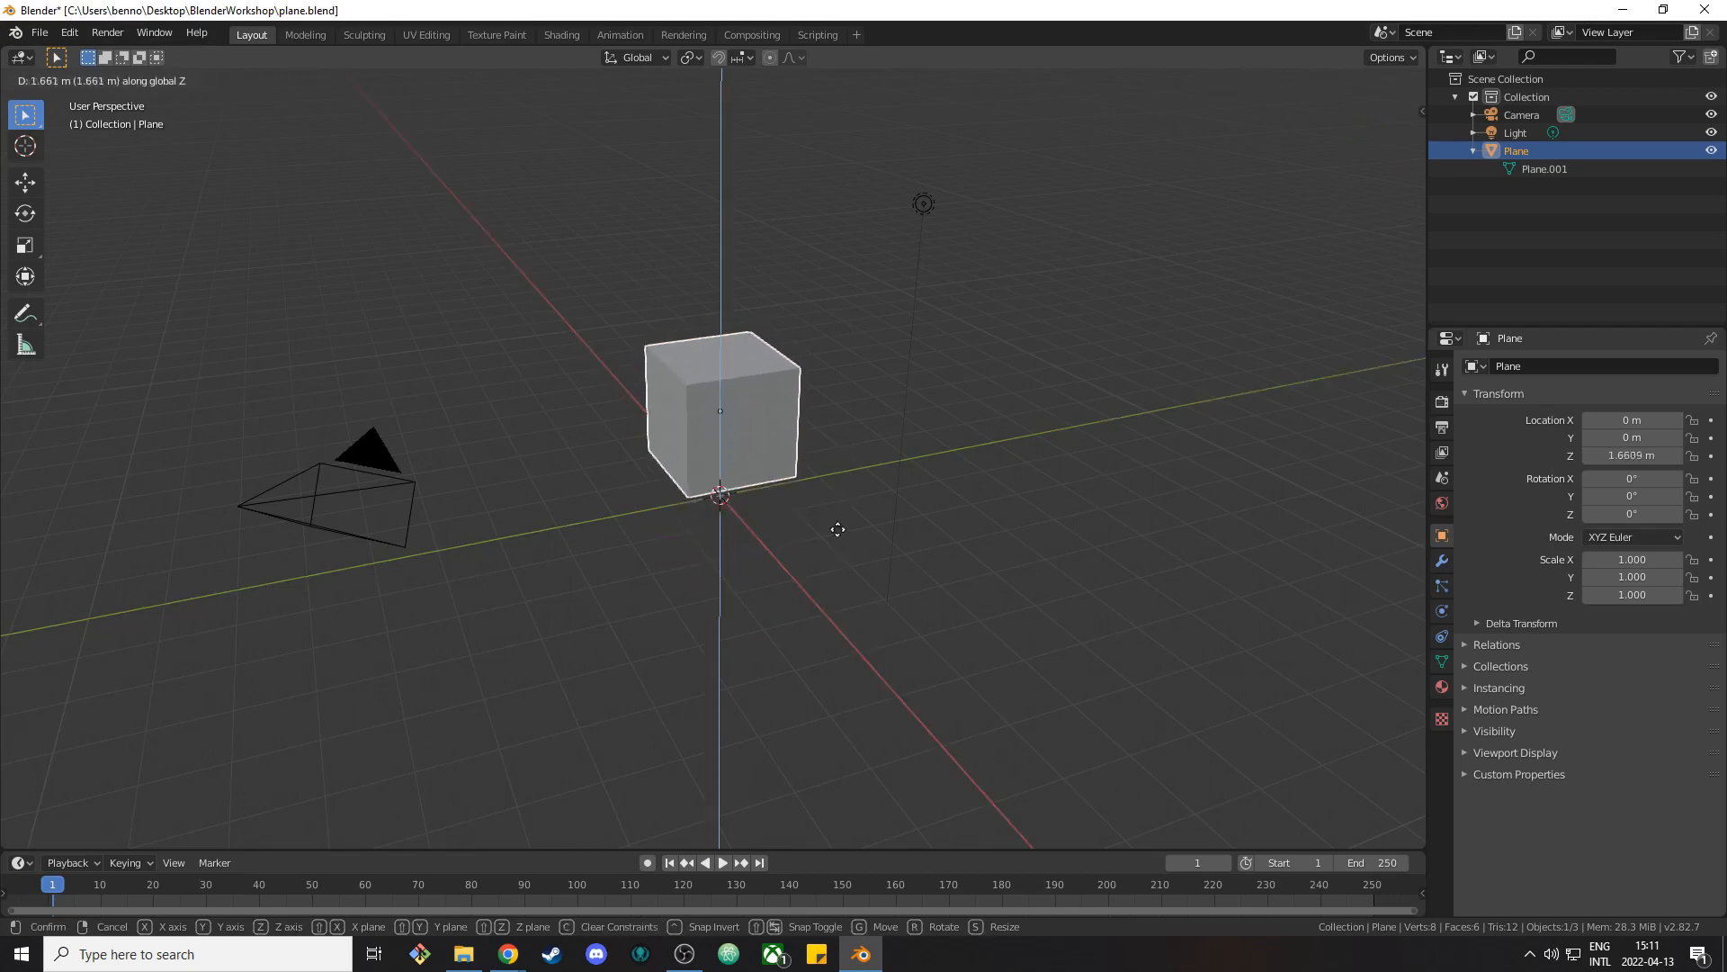
{"action": "right_click", "coordinate": [720, 492]}
Try moving the cube freely, then scaling it uniformly and along the global X axis only.
{"action": "key", "text": "g"}
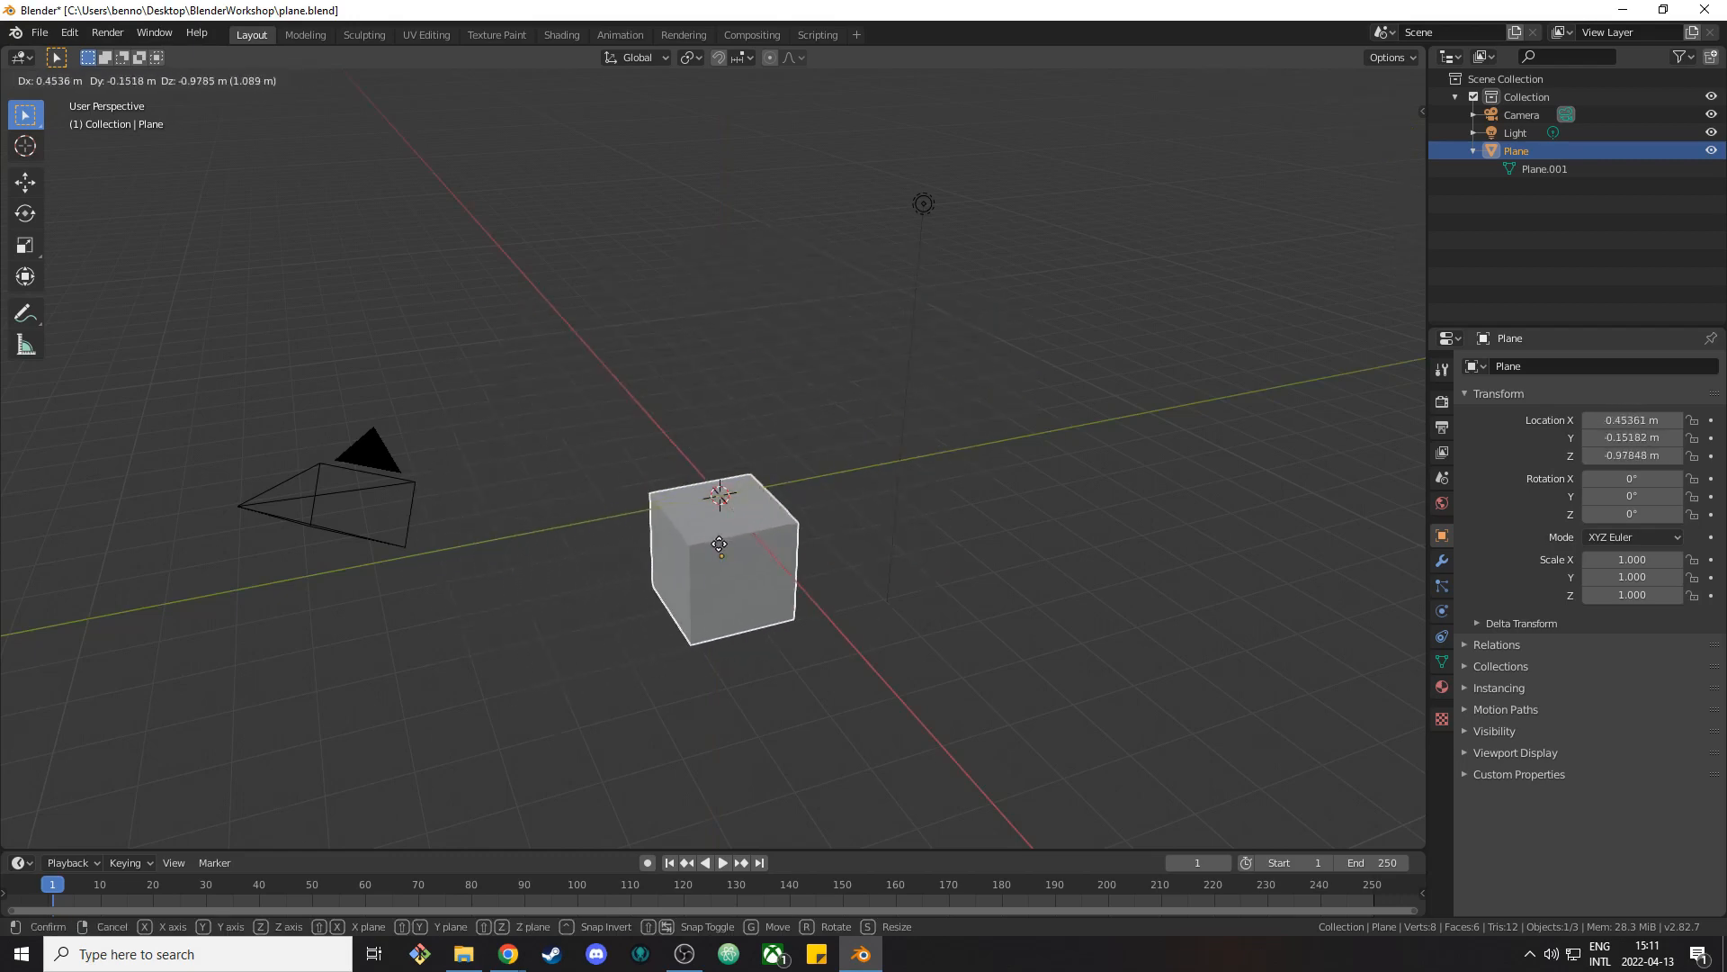
{"action": "right_click", "coordinate": [719, 544]}
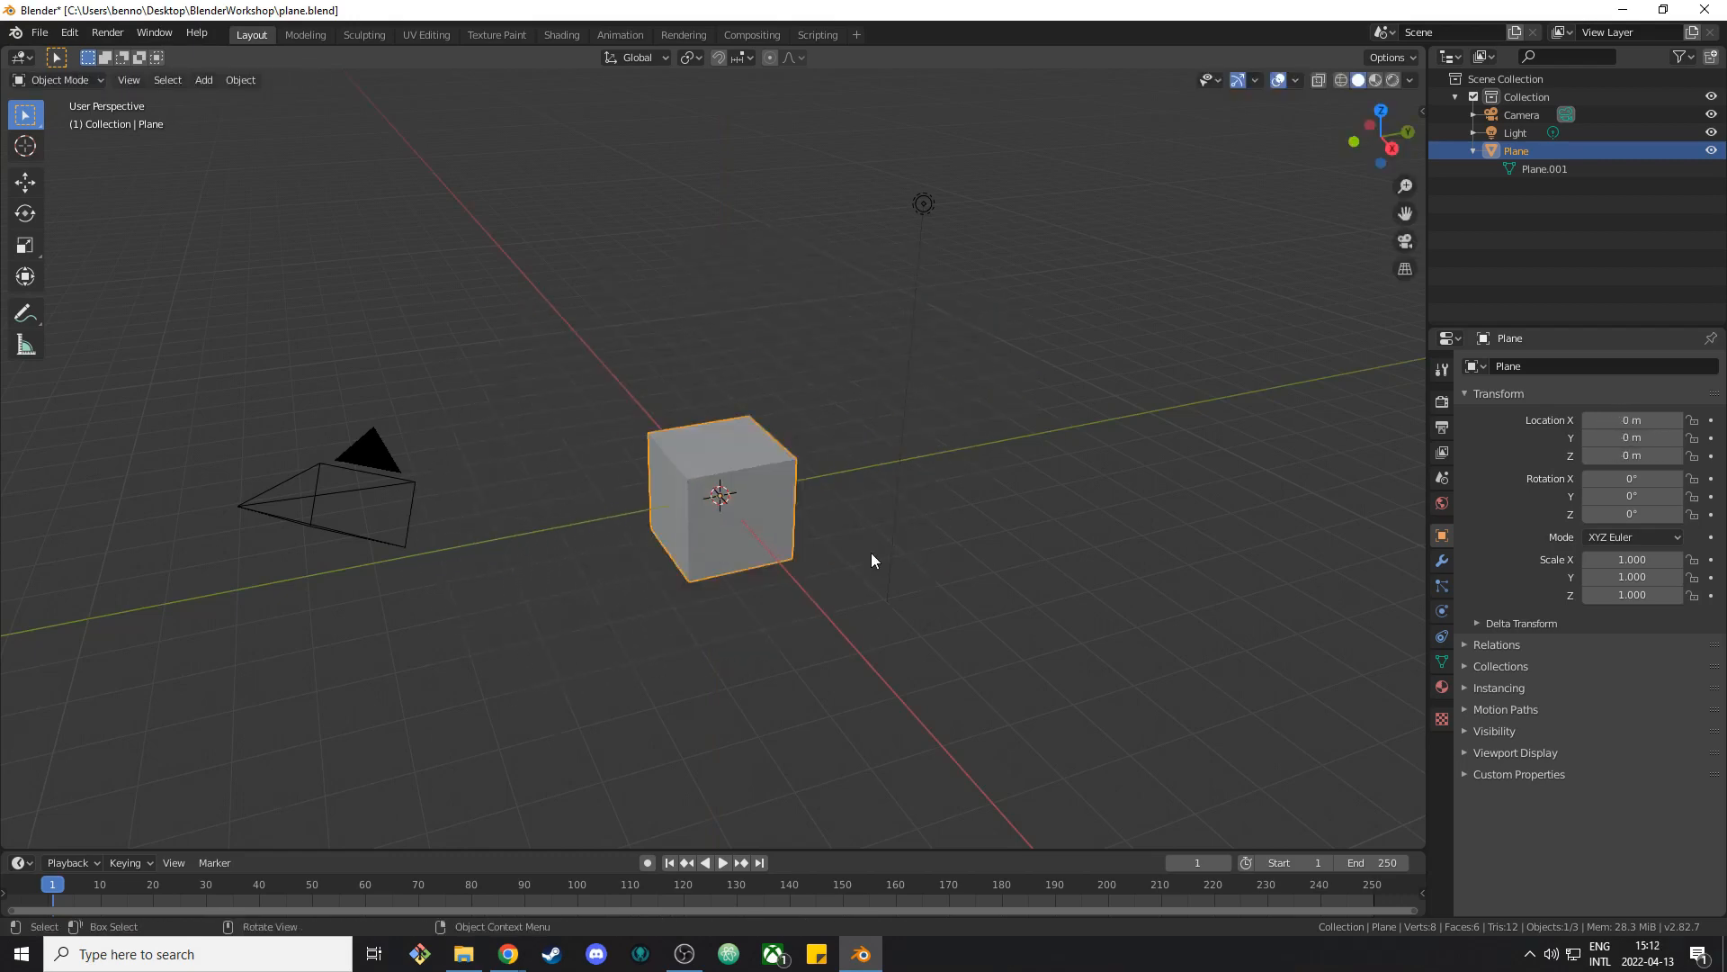
{"action": "key", "text": "s"}
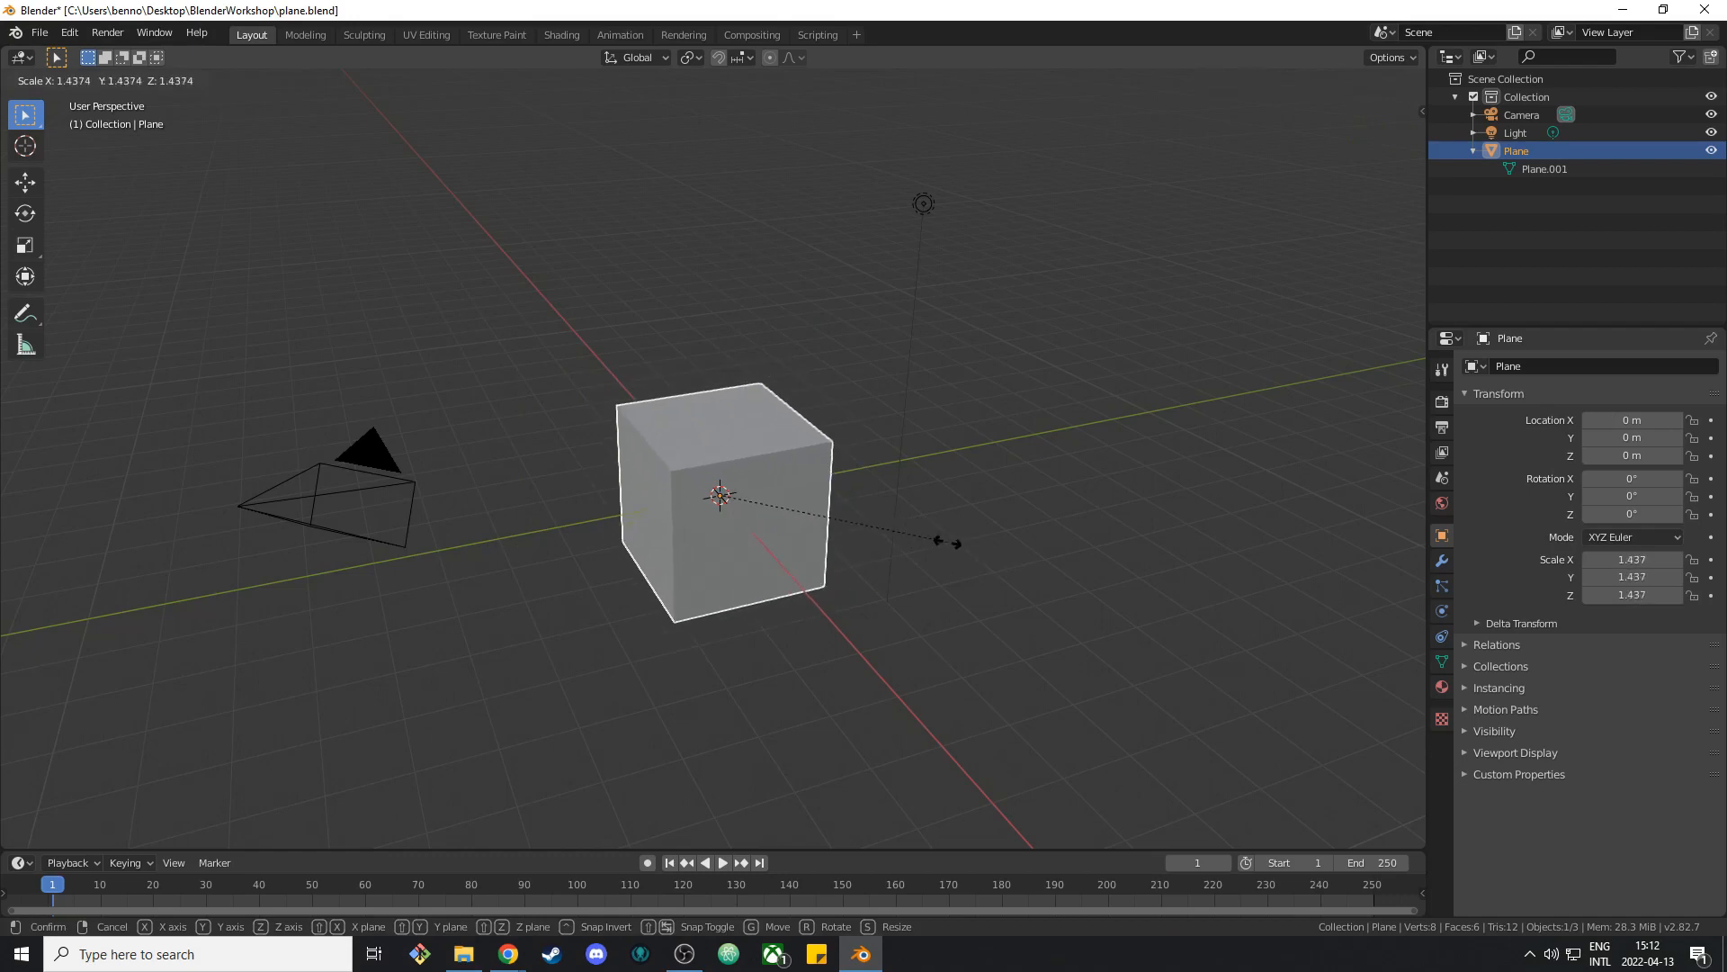
{"action": "key", "text": "x"}
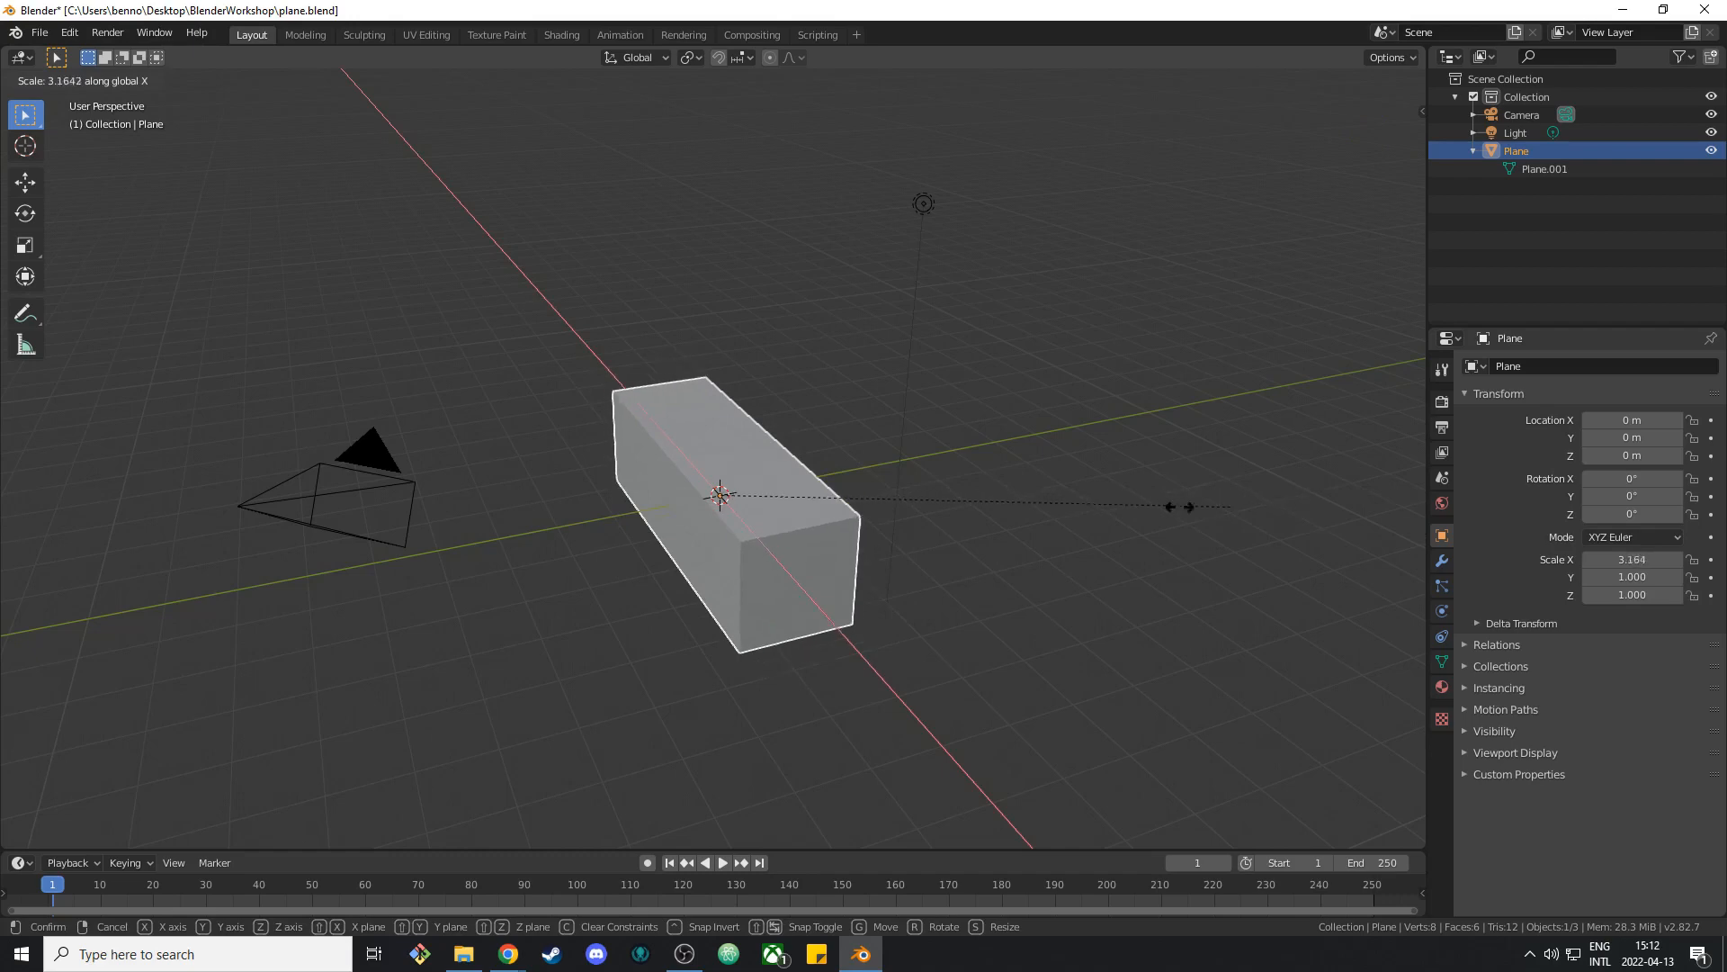
{"action": "key", "text": "Escape"}
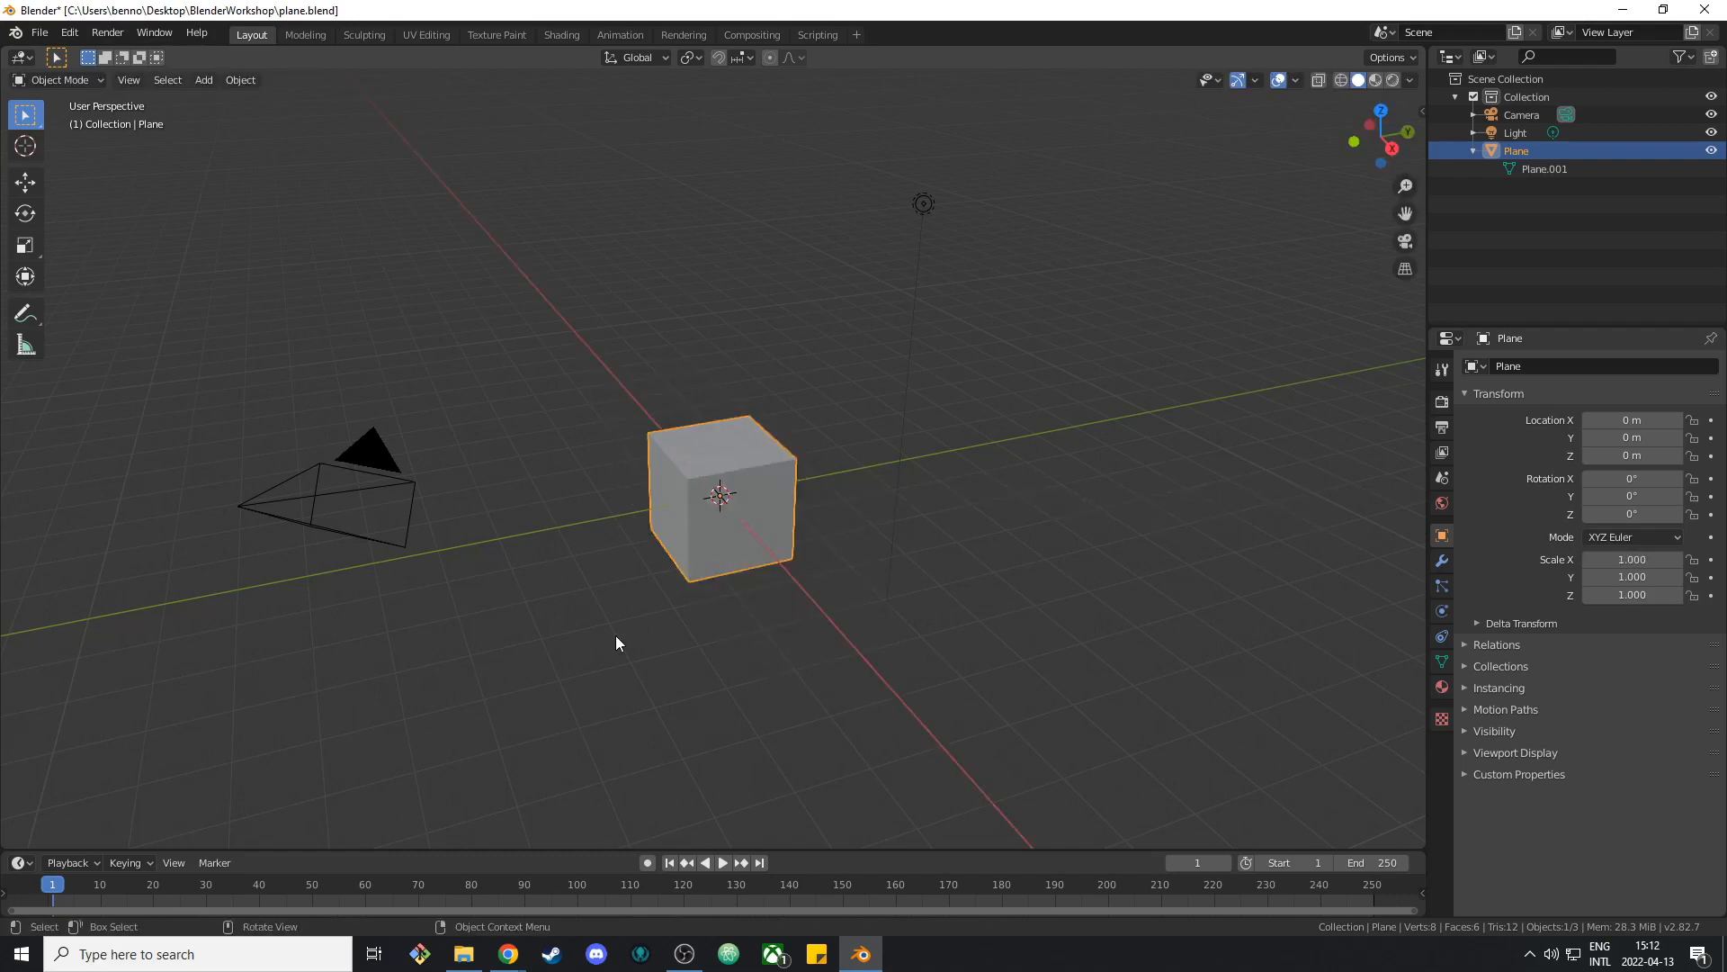
Try rotating the cube freely and about the global X, Y and Z axes in turn.
{"action": "key", "text": "r"}
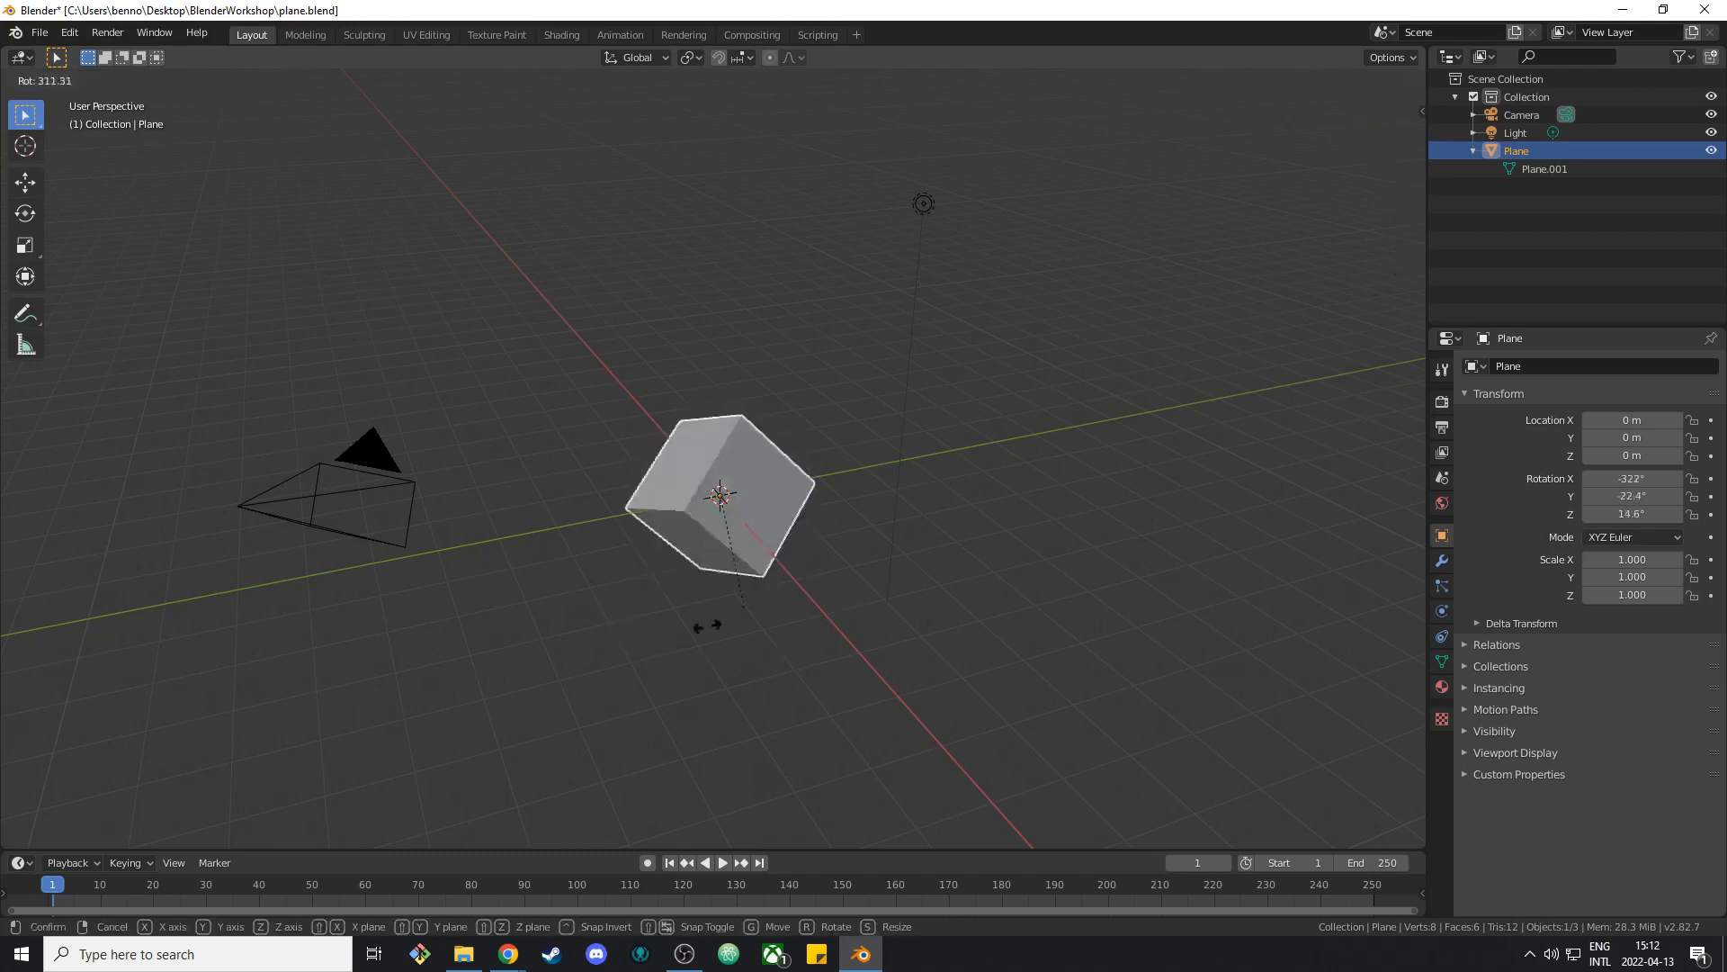
{"action": "key", "text": "x"}
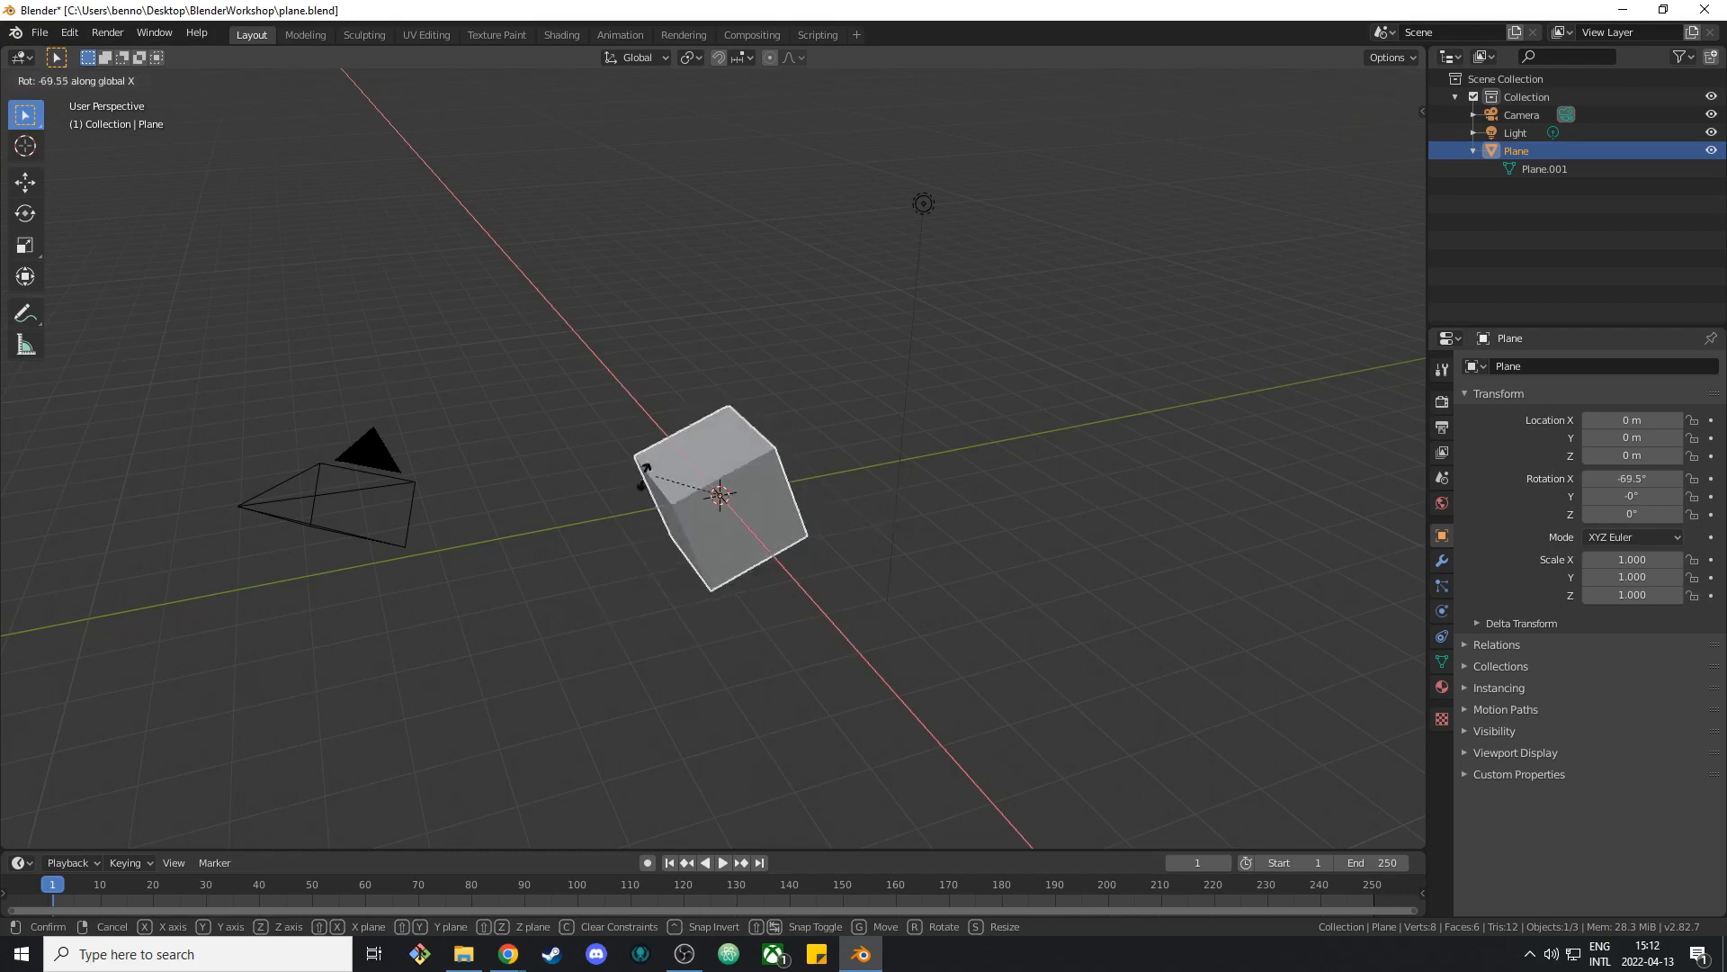
{"action": "key", "text": "y"}
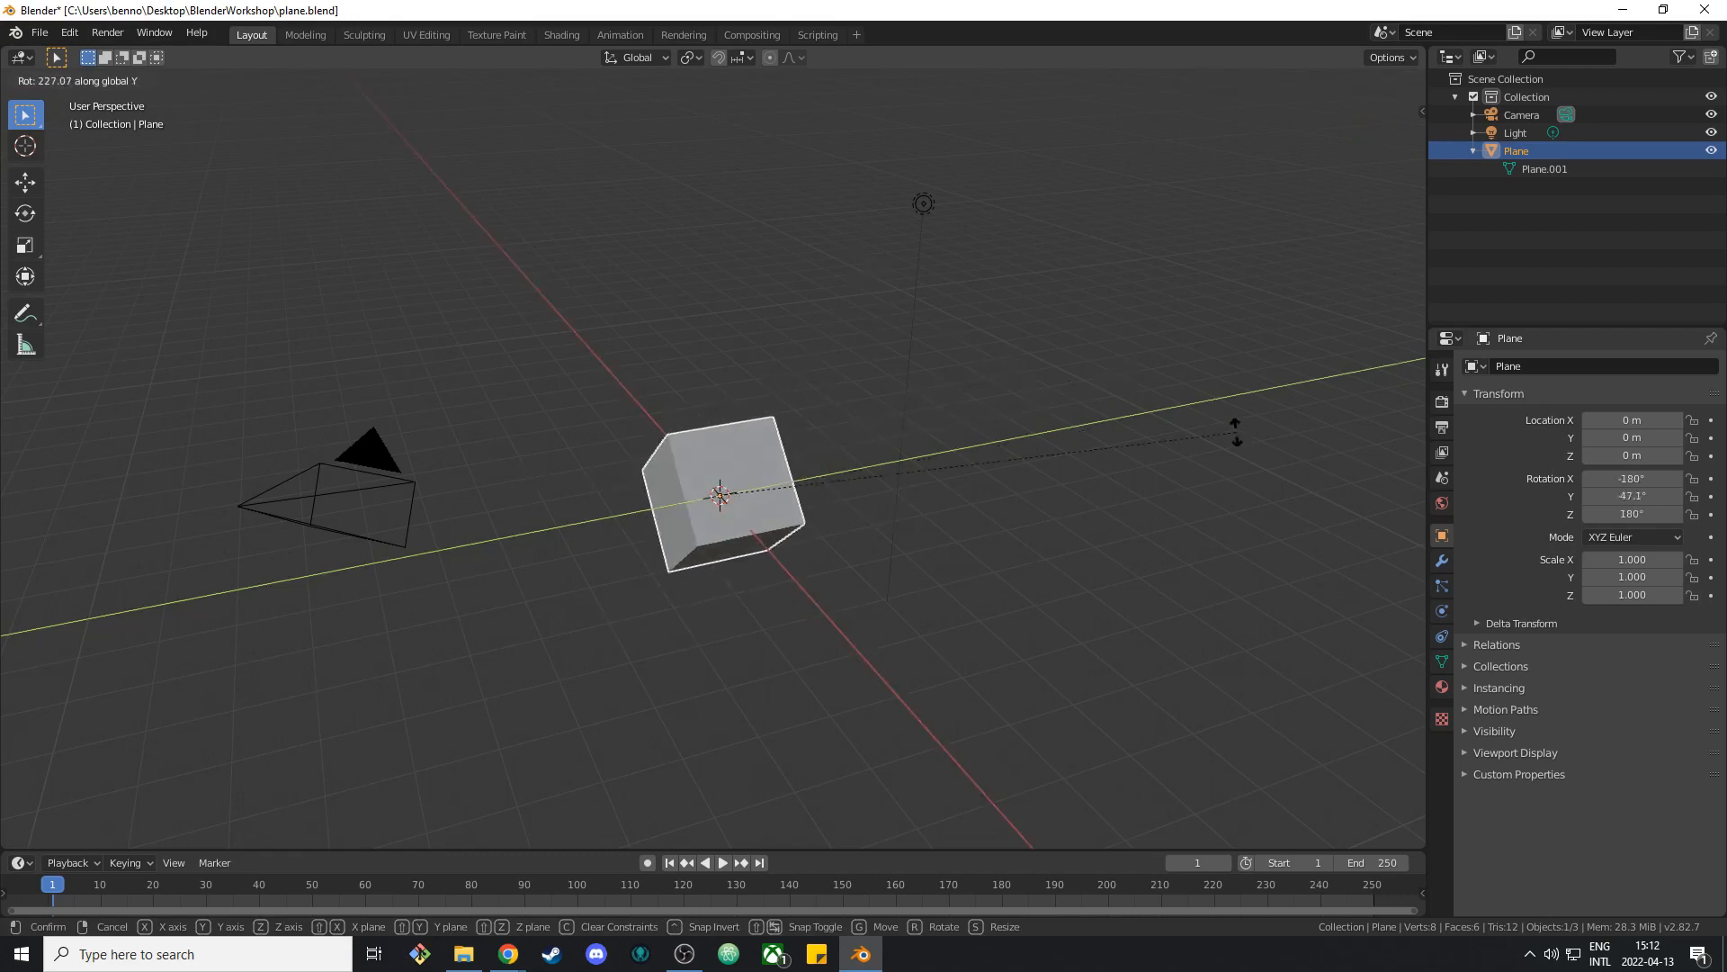
{"action": "key", "text": "z"}
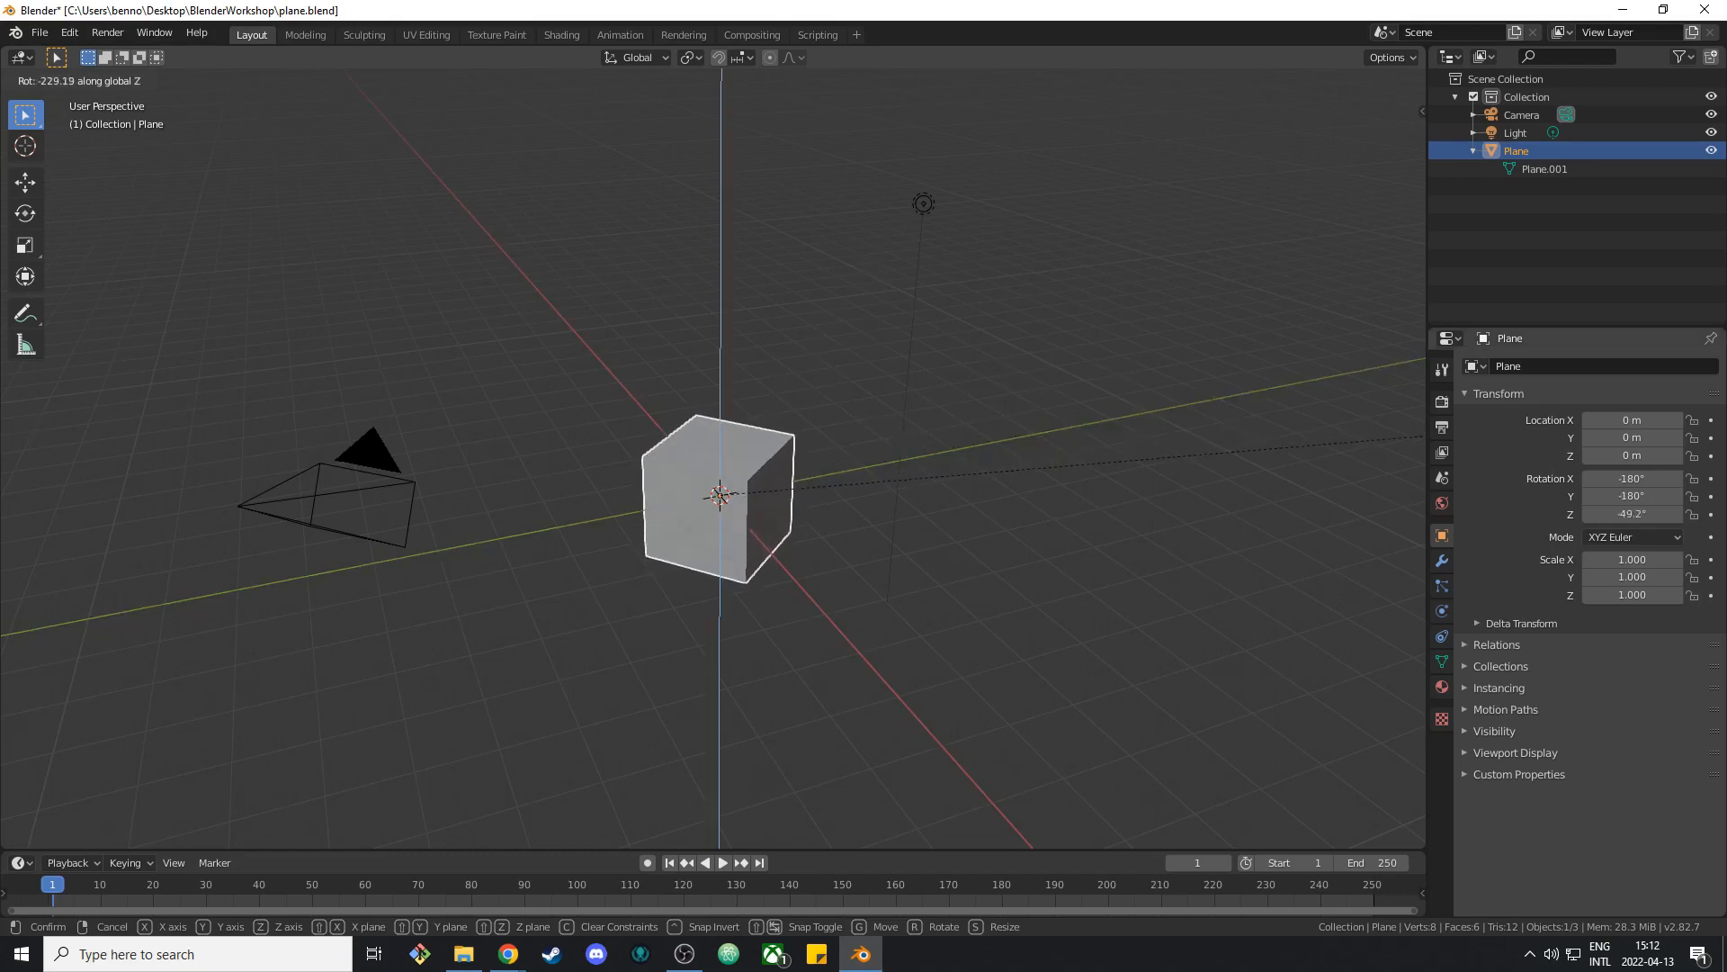
{"action": "key", "text": "Escape"}
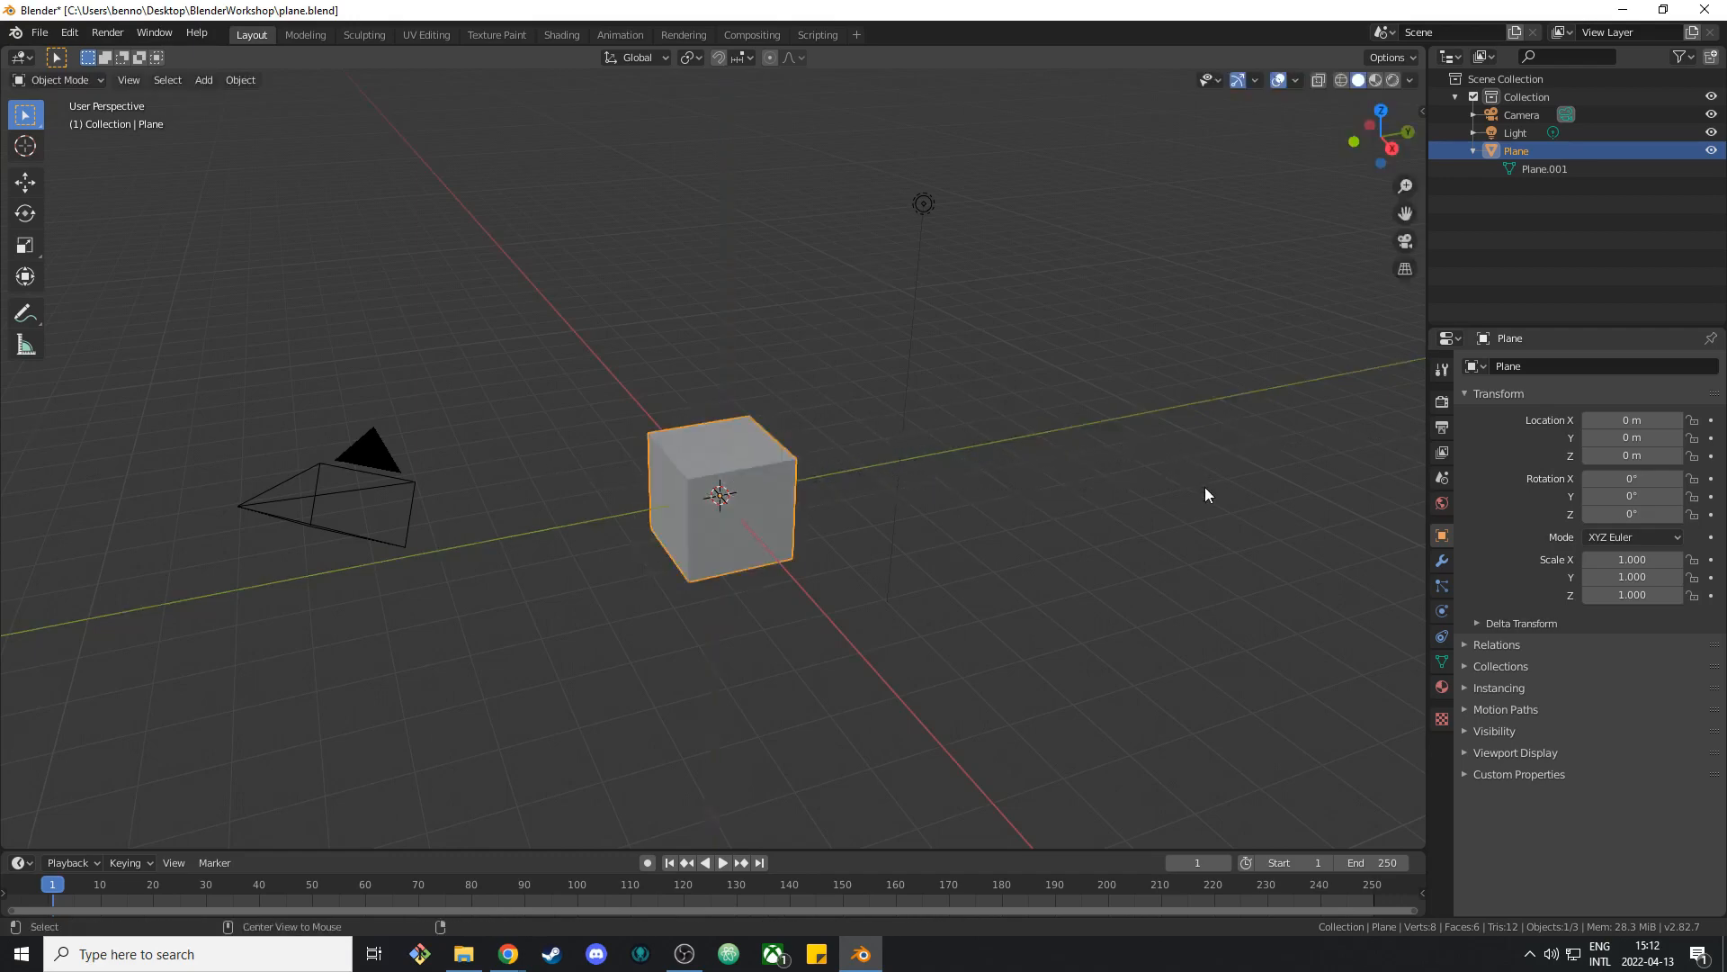
Deselect the cube and switch to the Modeling workspace.
{"action": "left_click", "coordinate": [875, 403]}
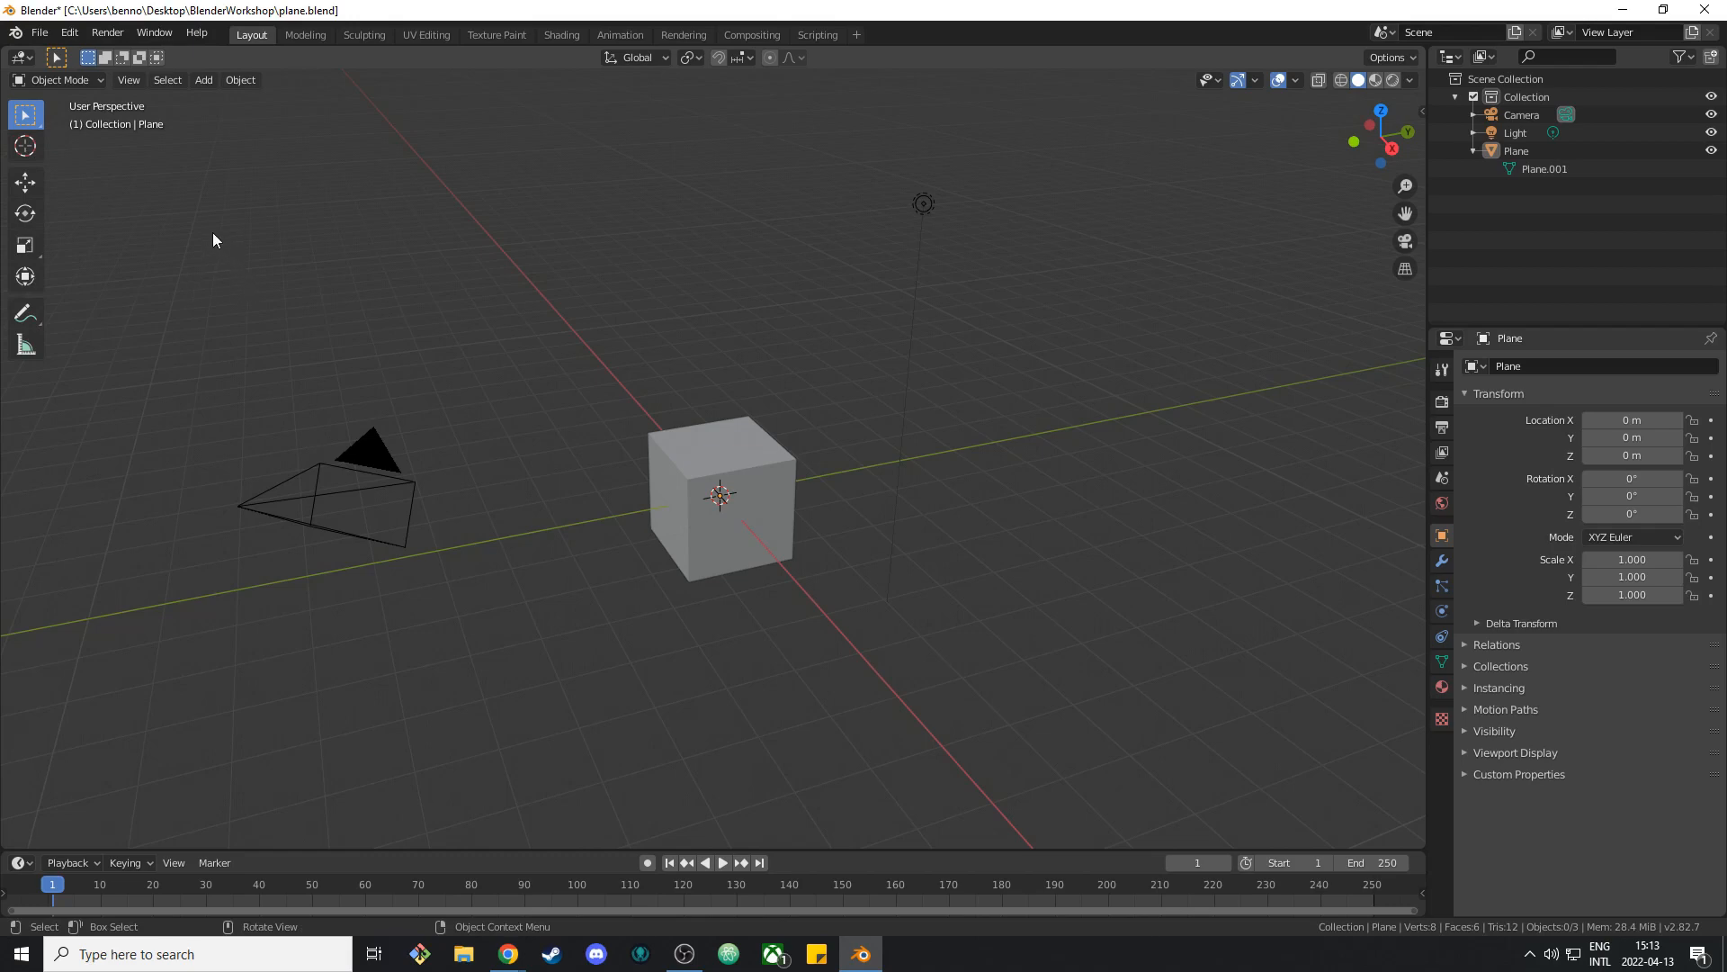
{"action": "left_click", "coordinate": [303, 38]}
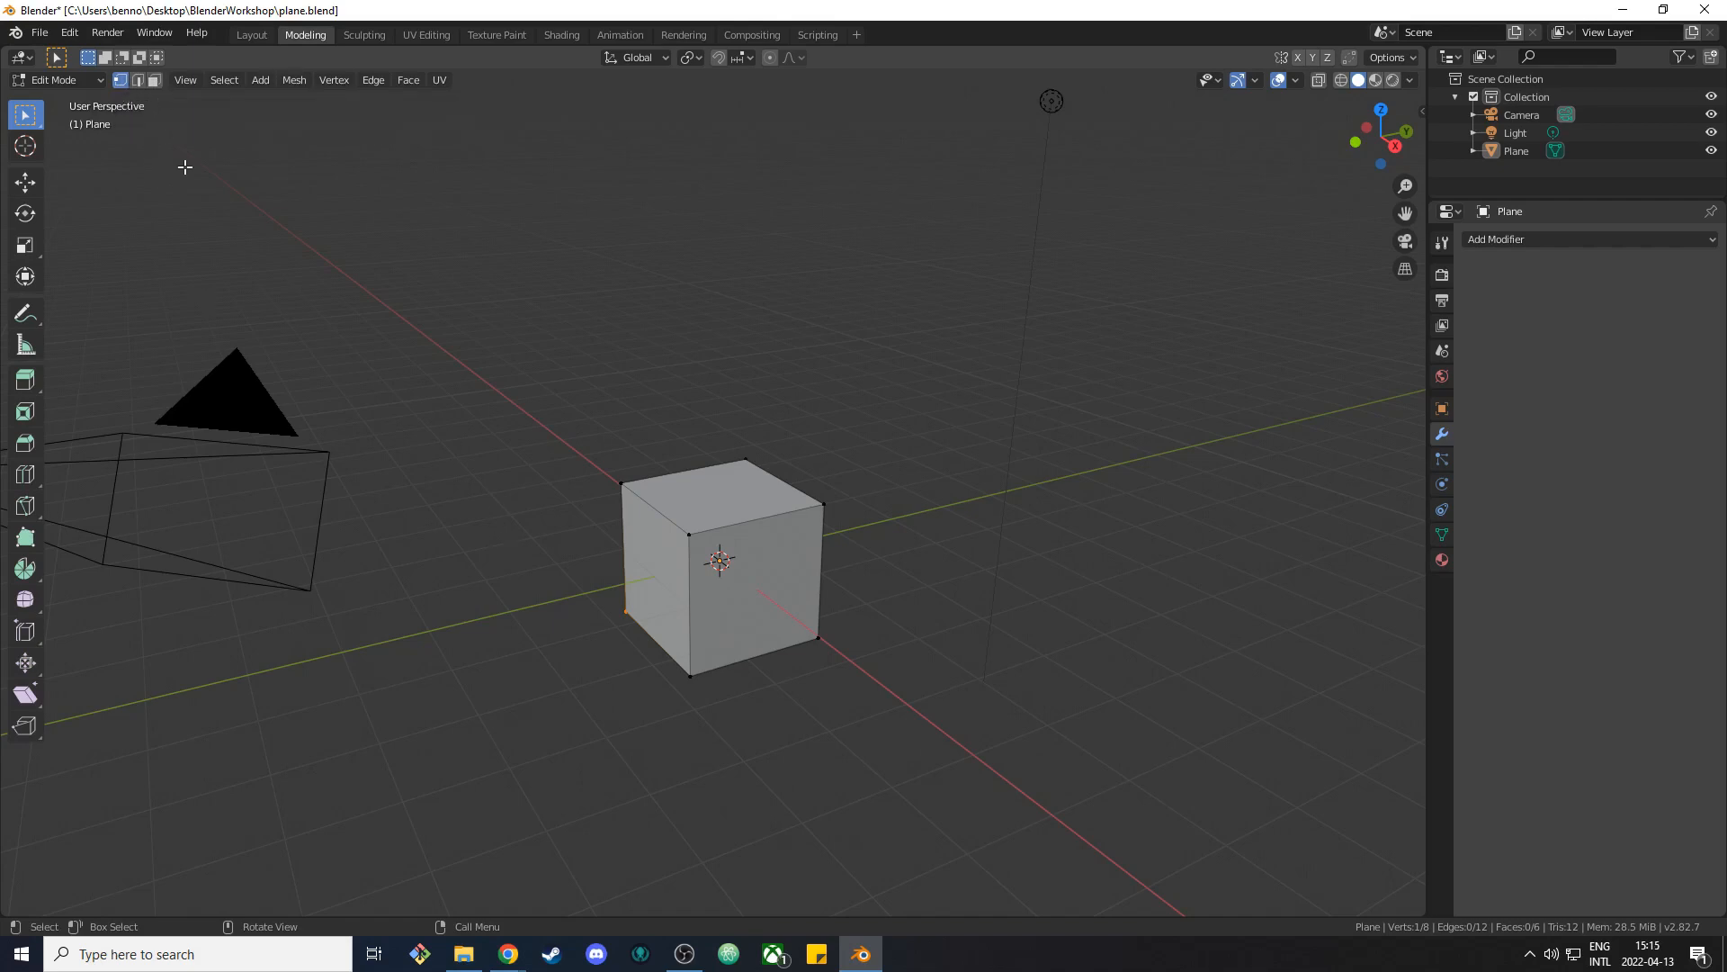
Select the cube's upper left corner vertex and try moving it freely and along the global X and Z axes.
{"action": "left_click_drag", "start_coordinate": [577, 463], "coordinate": [644, 518]}
{"action": "key", "text": "g"}
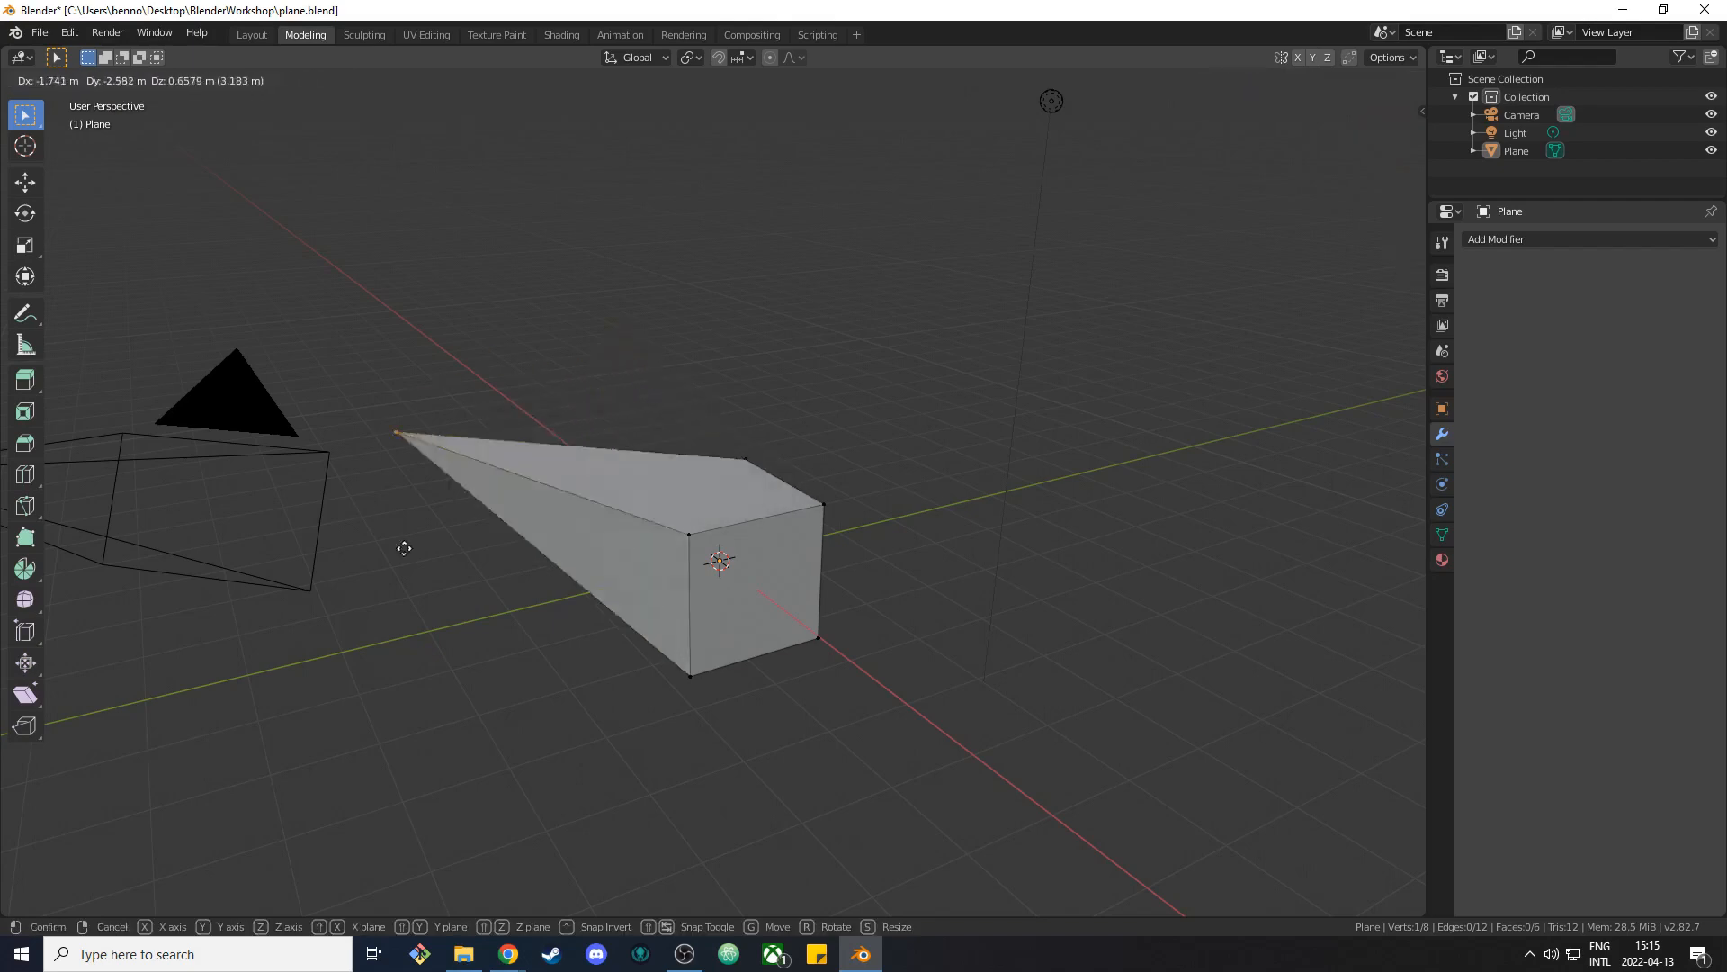
{"action": "key", "text": "x"}
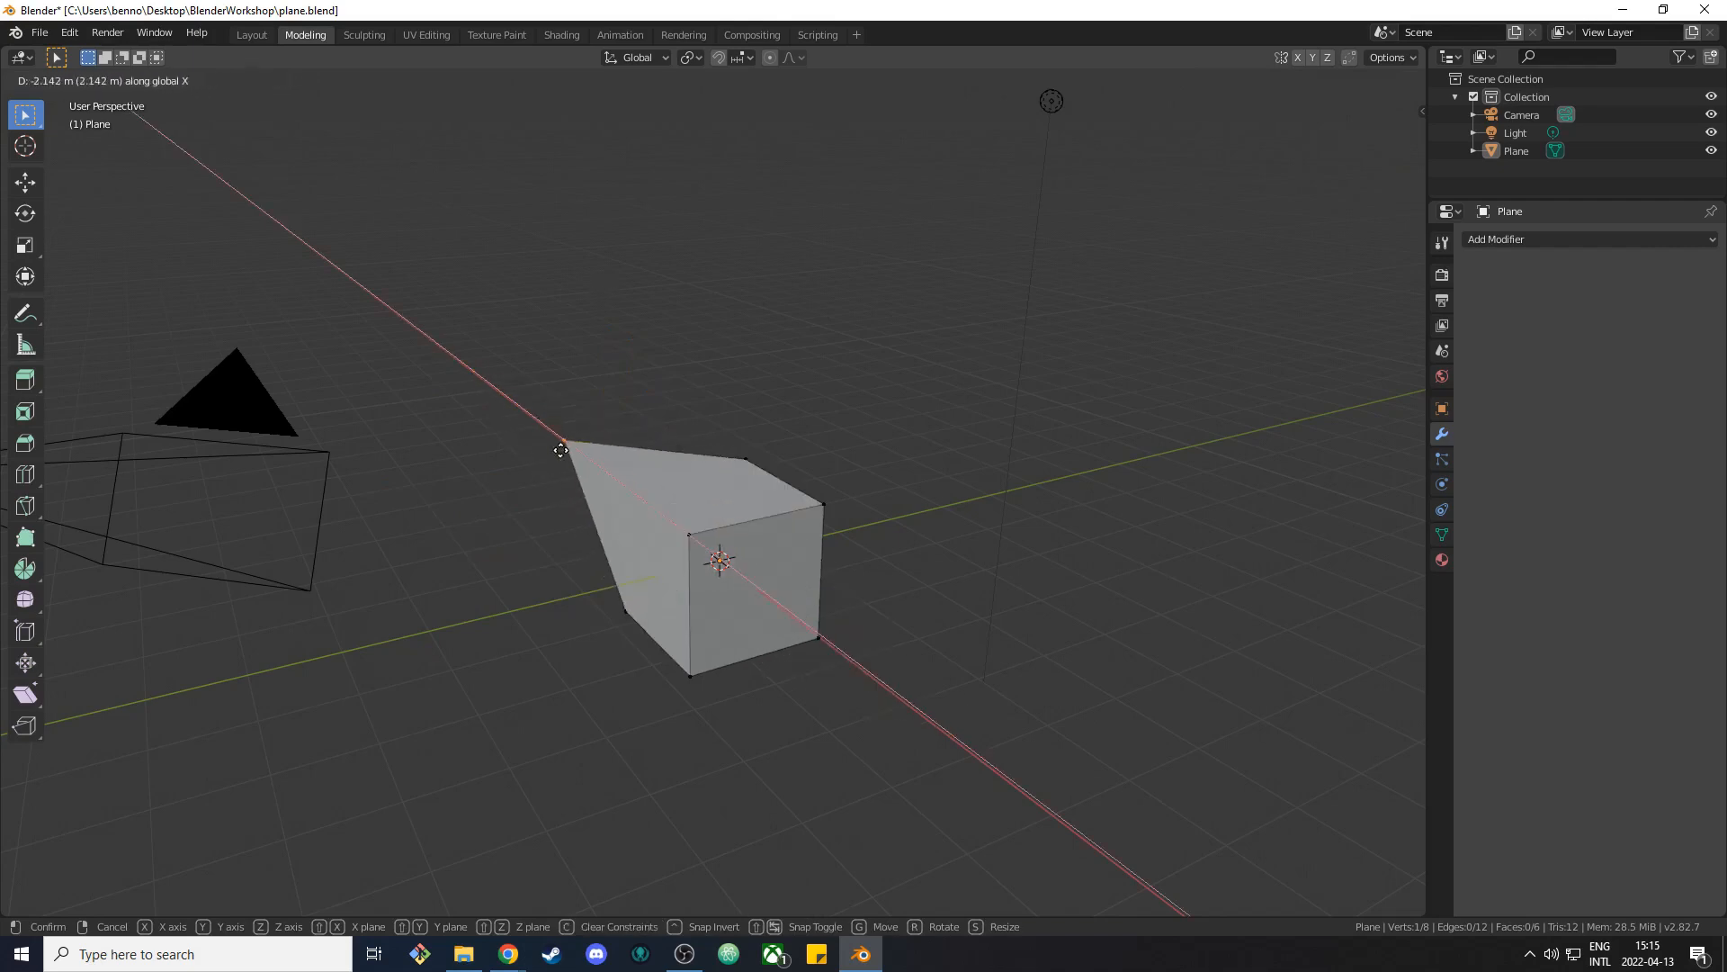
{"action": "key", "text": "z"}
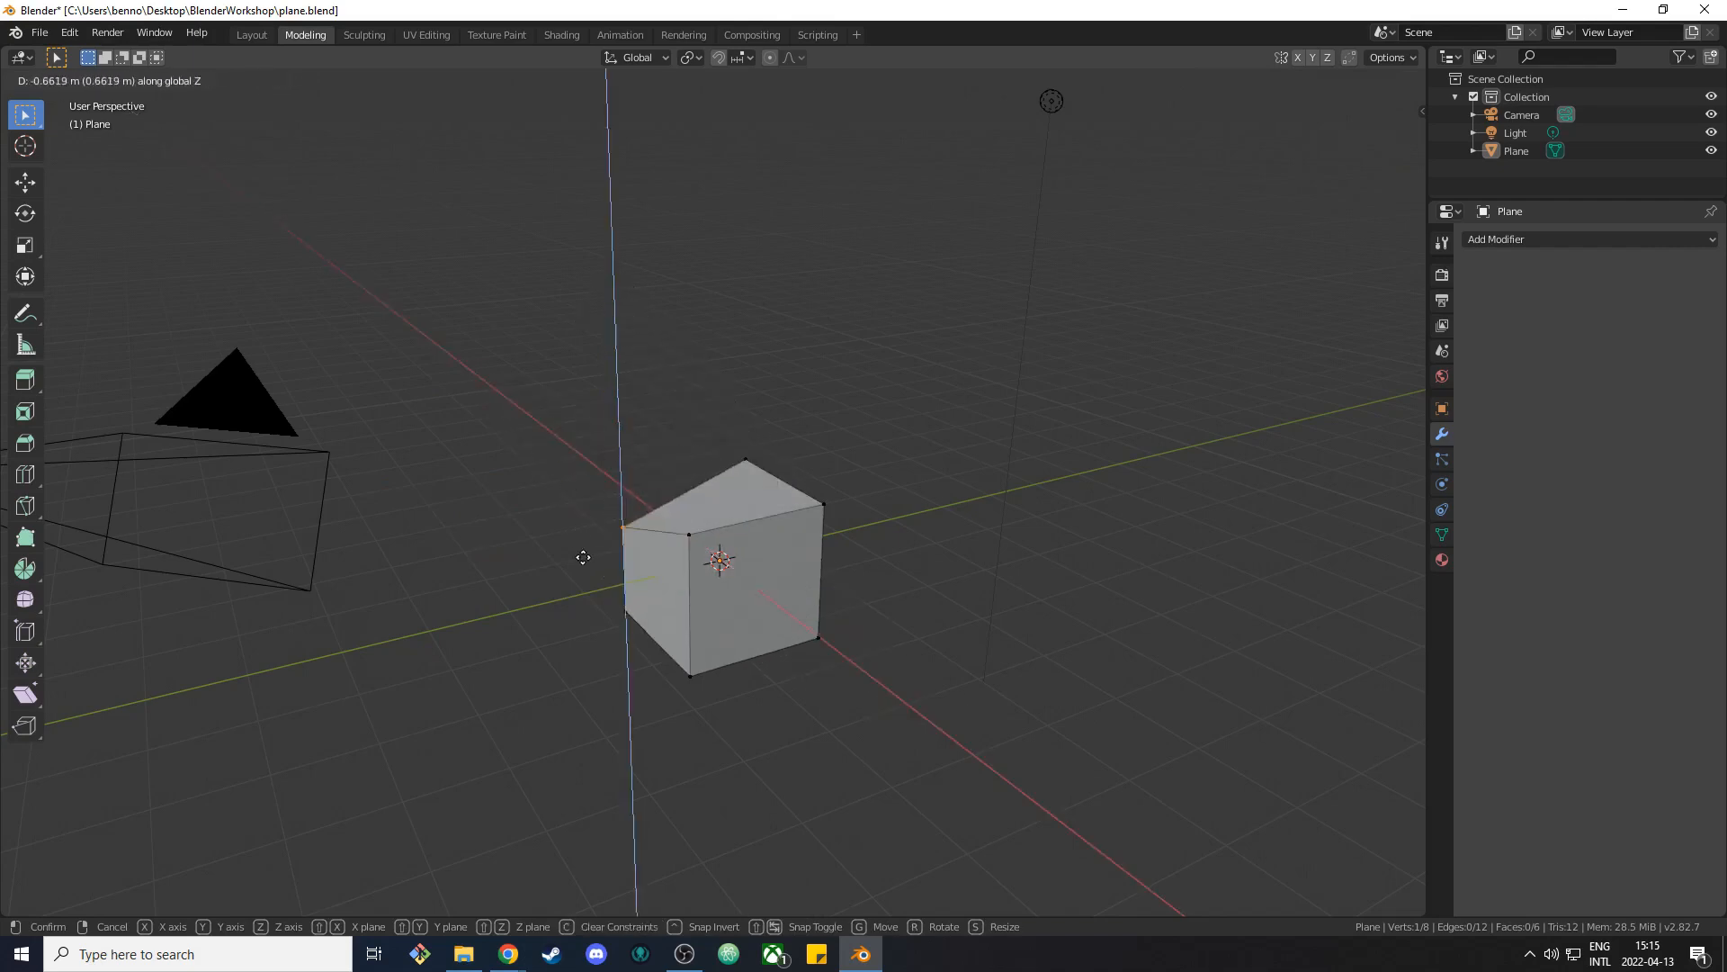
{"action": "key", "text": "Escape"}
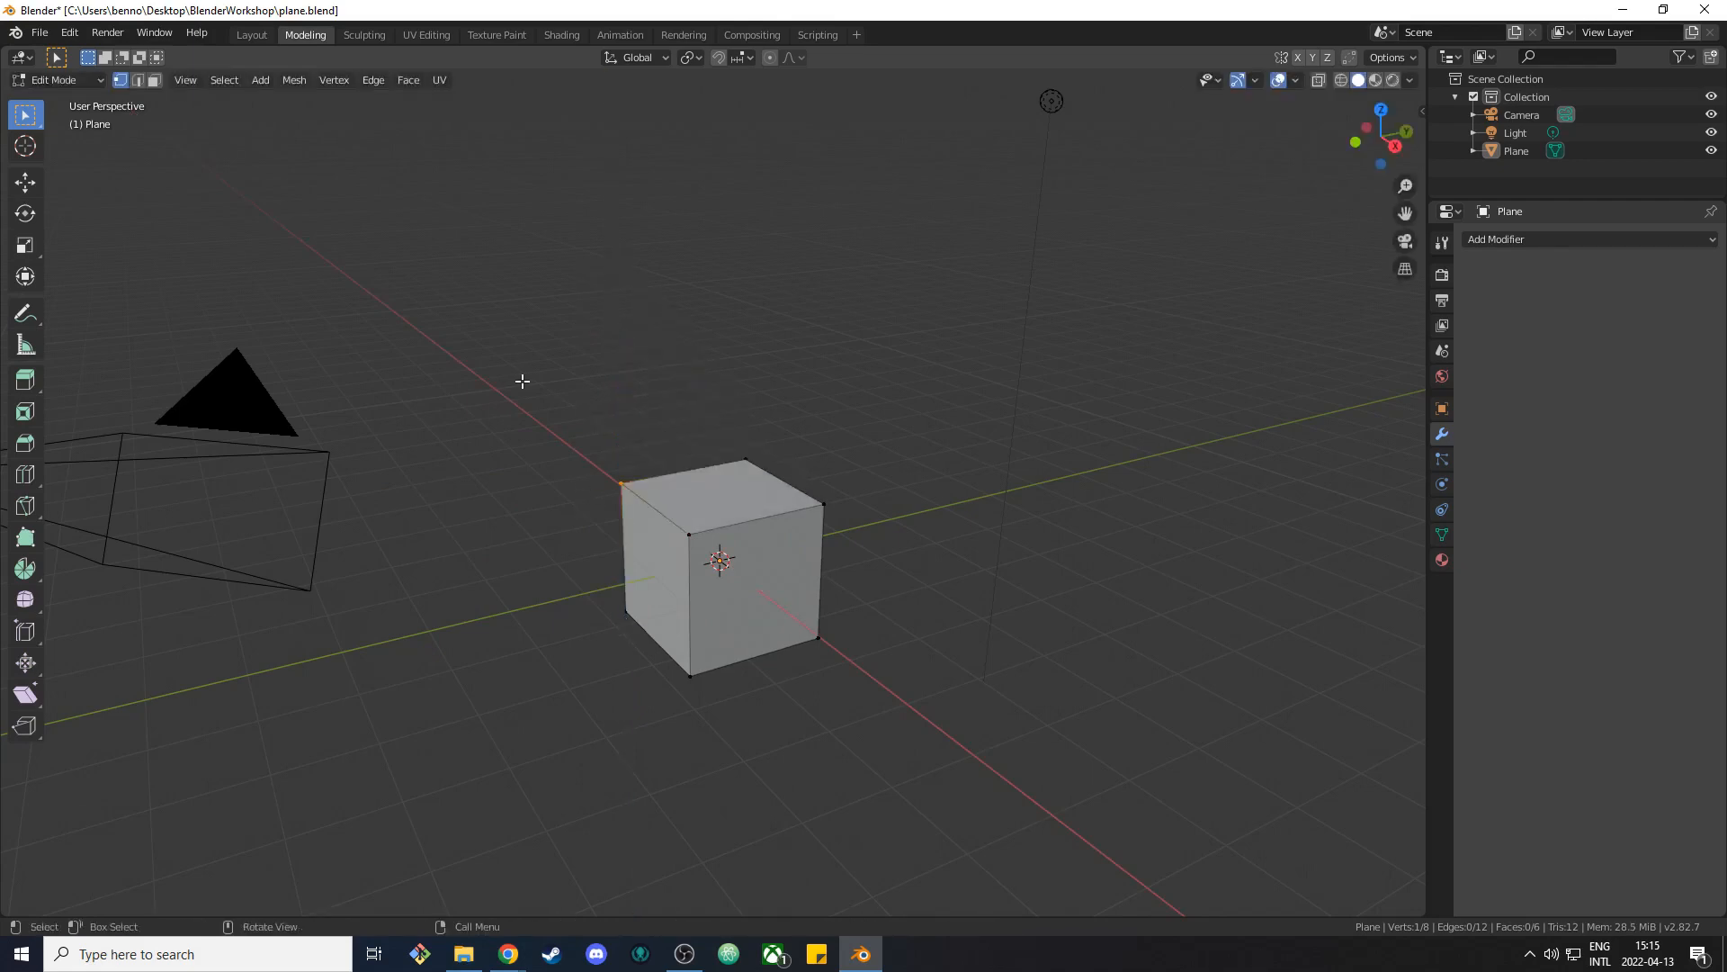
Switch to edge selection, pick several cube edges in turn and try moving the far-left vertical edge freely.
{"action": "left_click", "coordinate": [143, 80]}
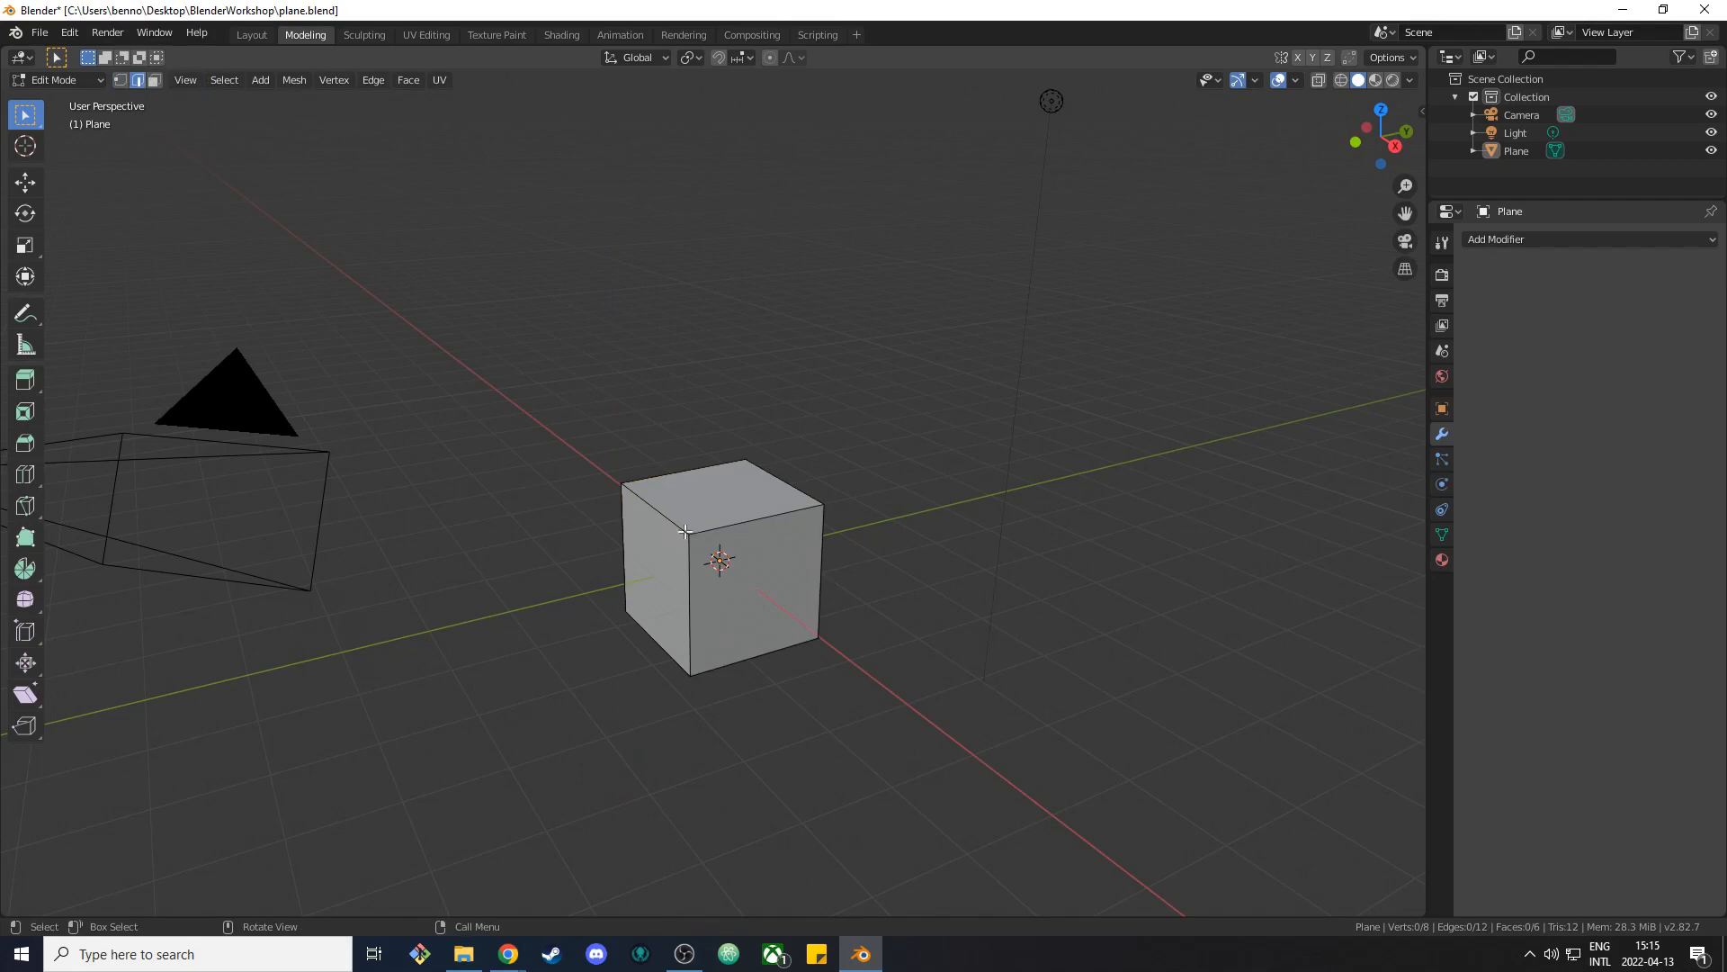
{"action": "left_click", "coordinate": [728, 526]}
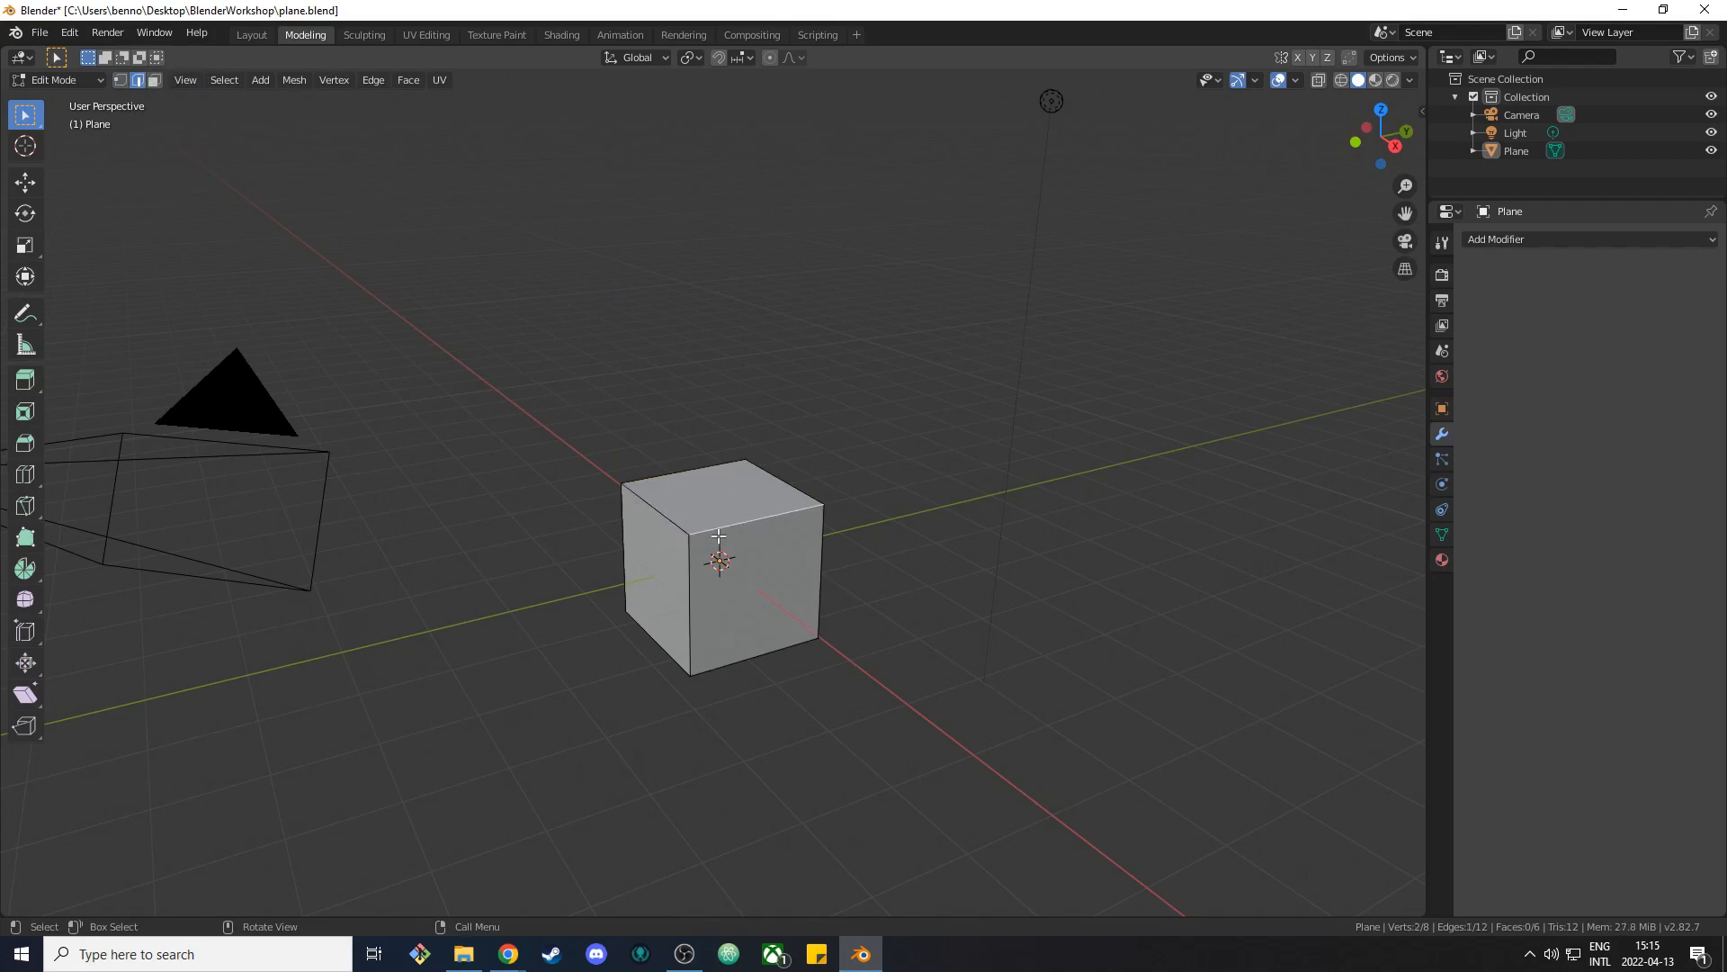
{"action": "left_click", "coordinate": [681, 627]}
{"action": "left_click", "coordinate": [615, 545]}
{"action": "key", "text": "g"}
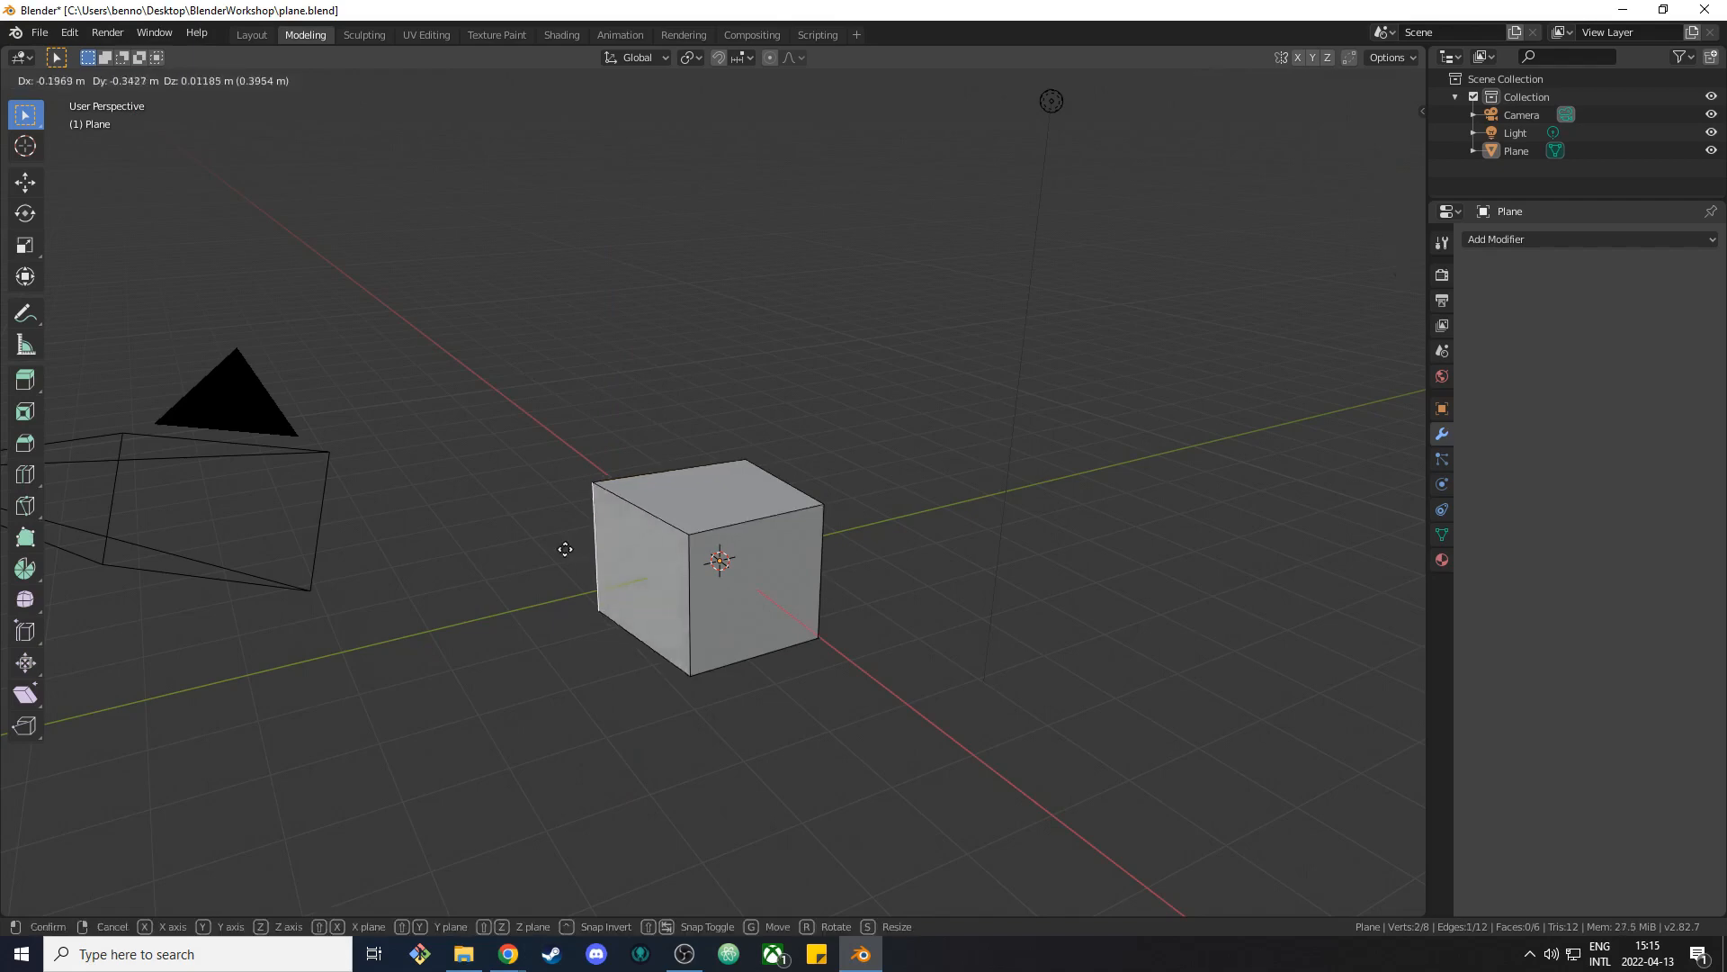
{"action": "key", "text": "Escape"}
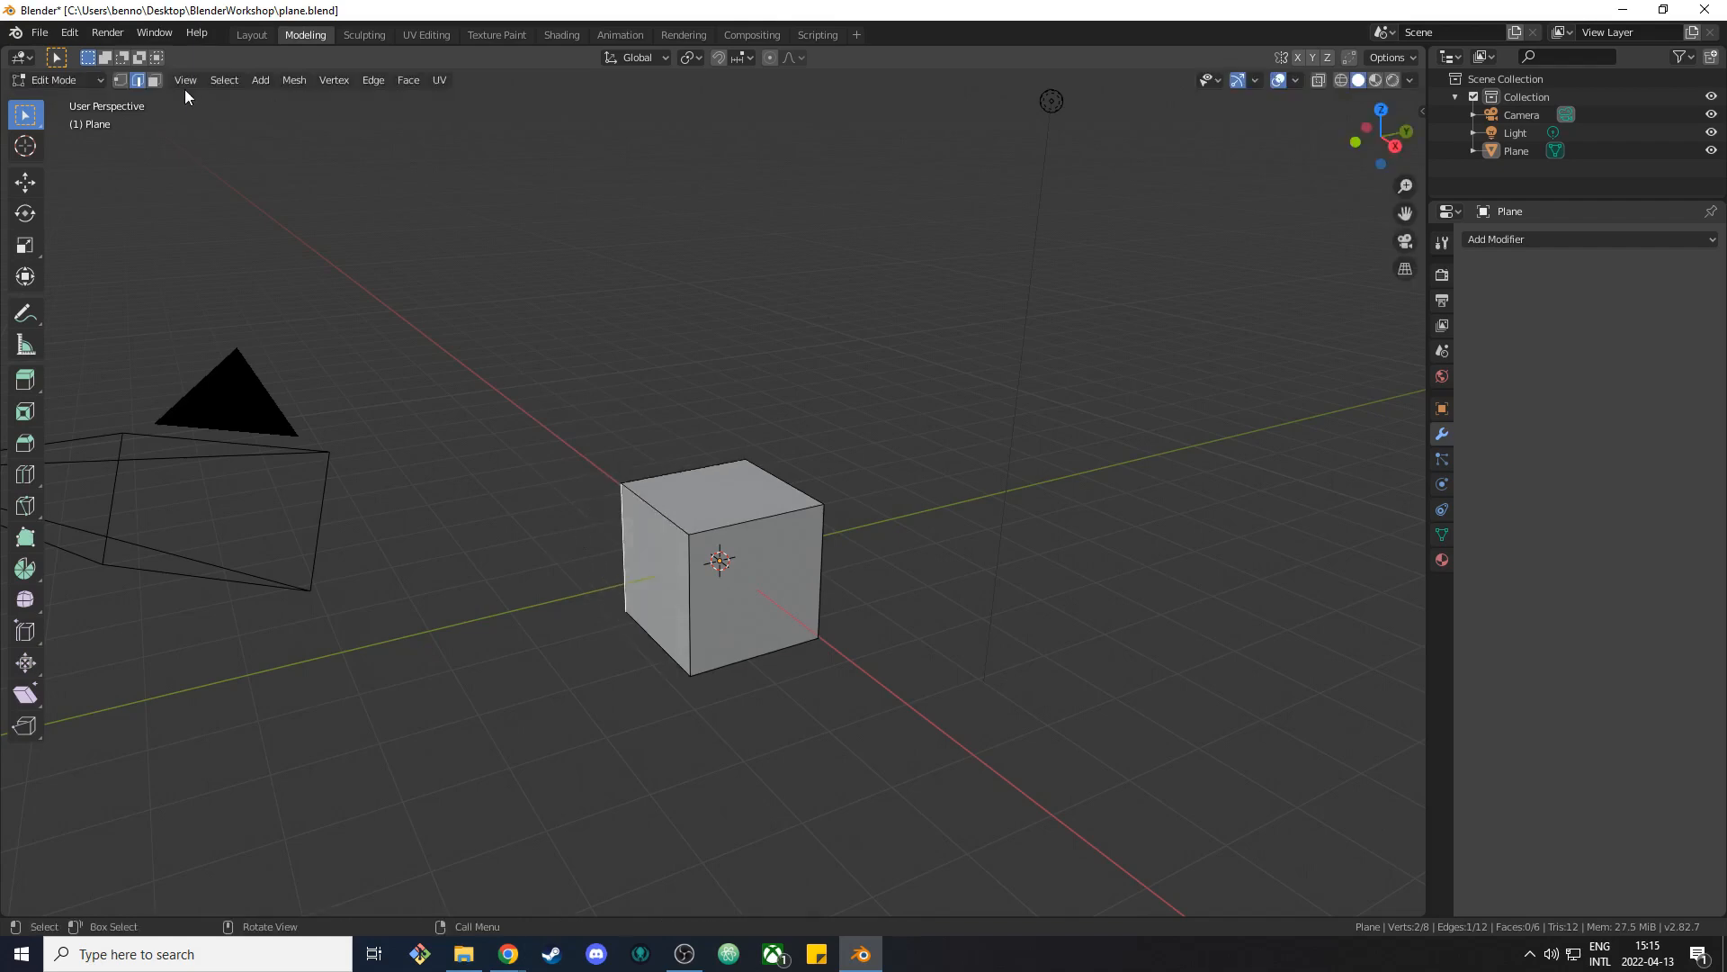
Switch to face selection, select the cube's left side face and try moving it freely.
{"action": "left_click", "coordinate": [154, 80]}
{"action": "left_click", "coordinate": [641, 584]}
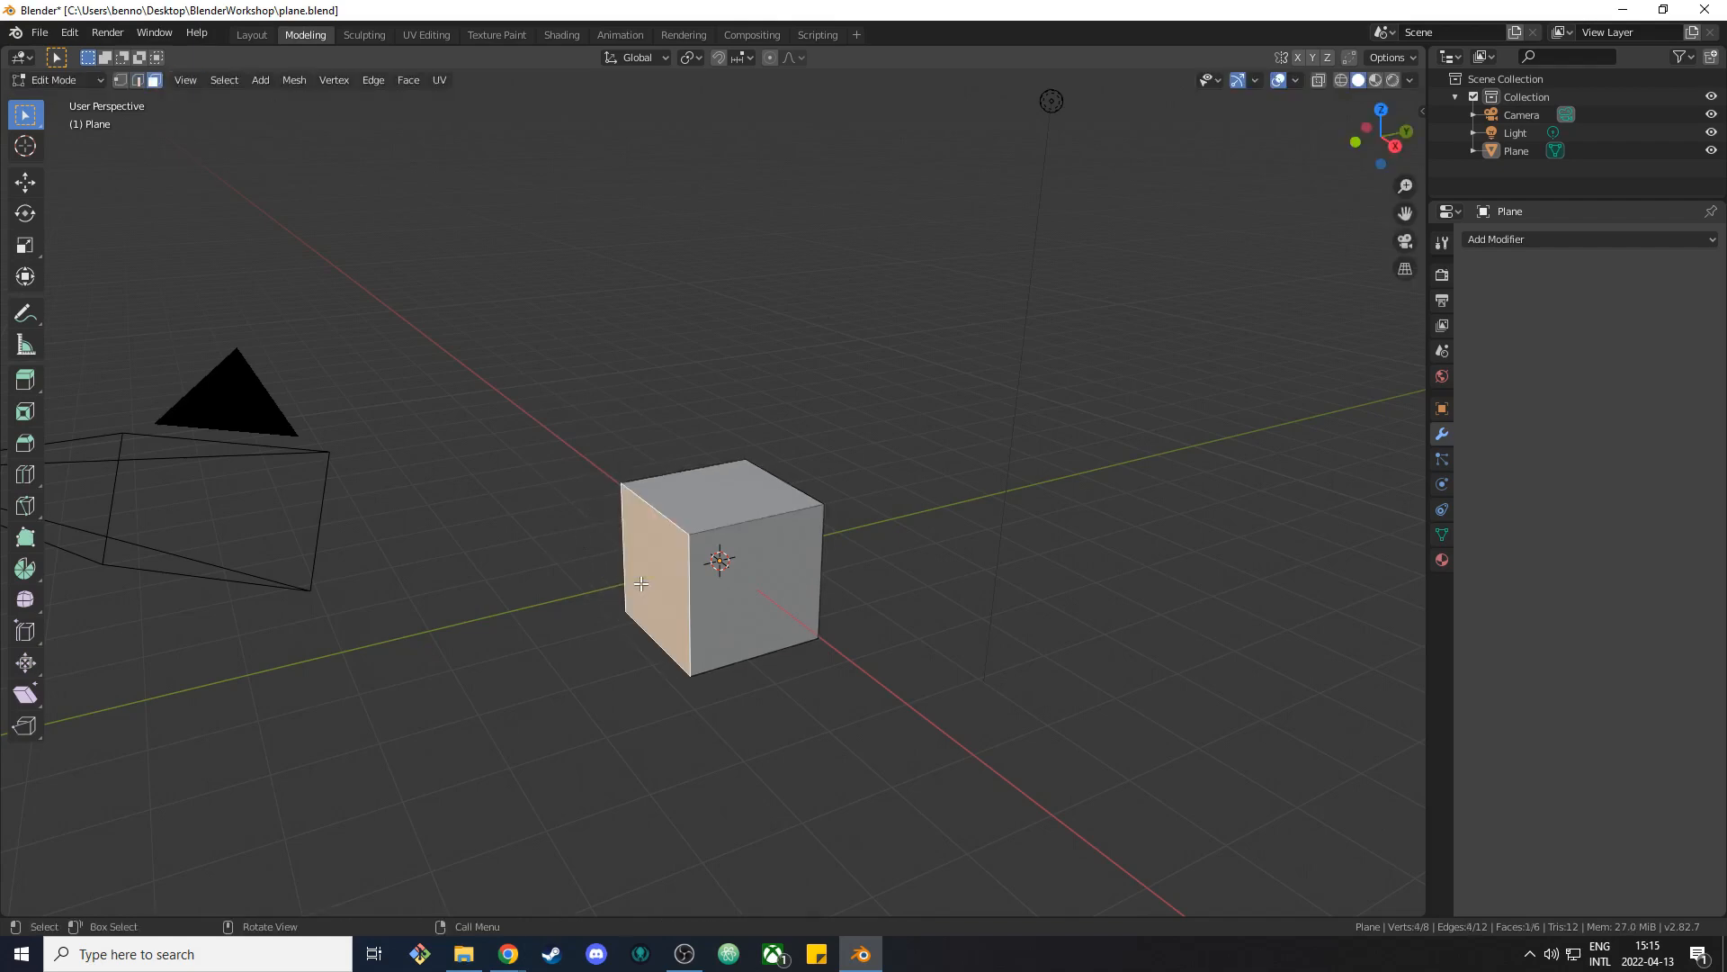
{"action": "key", "text": "g"}
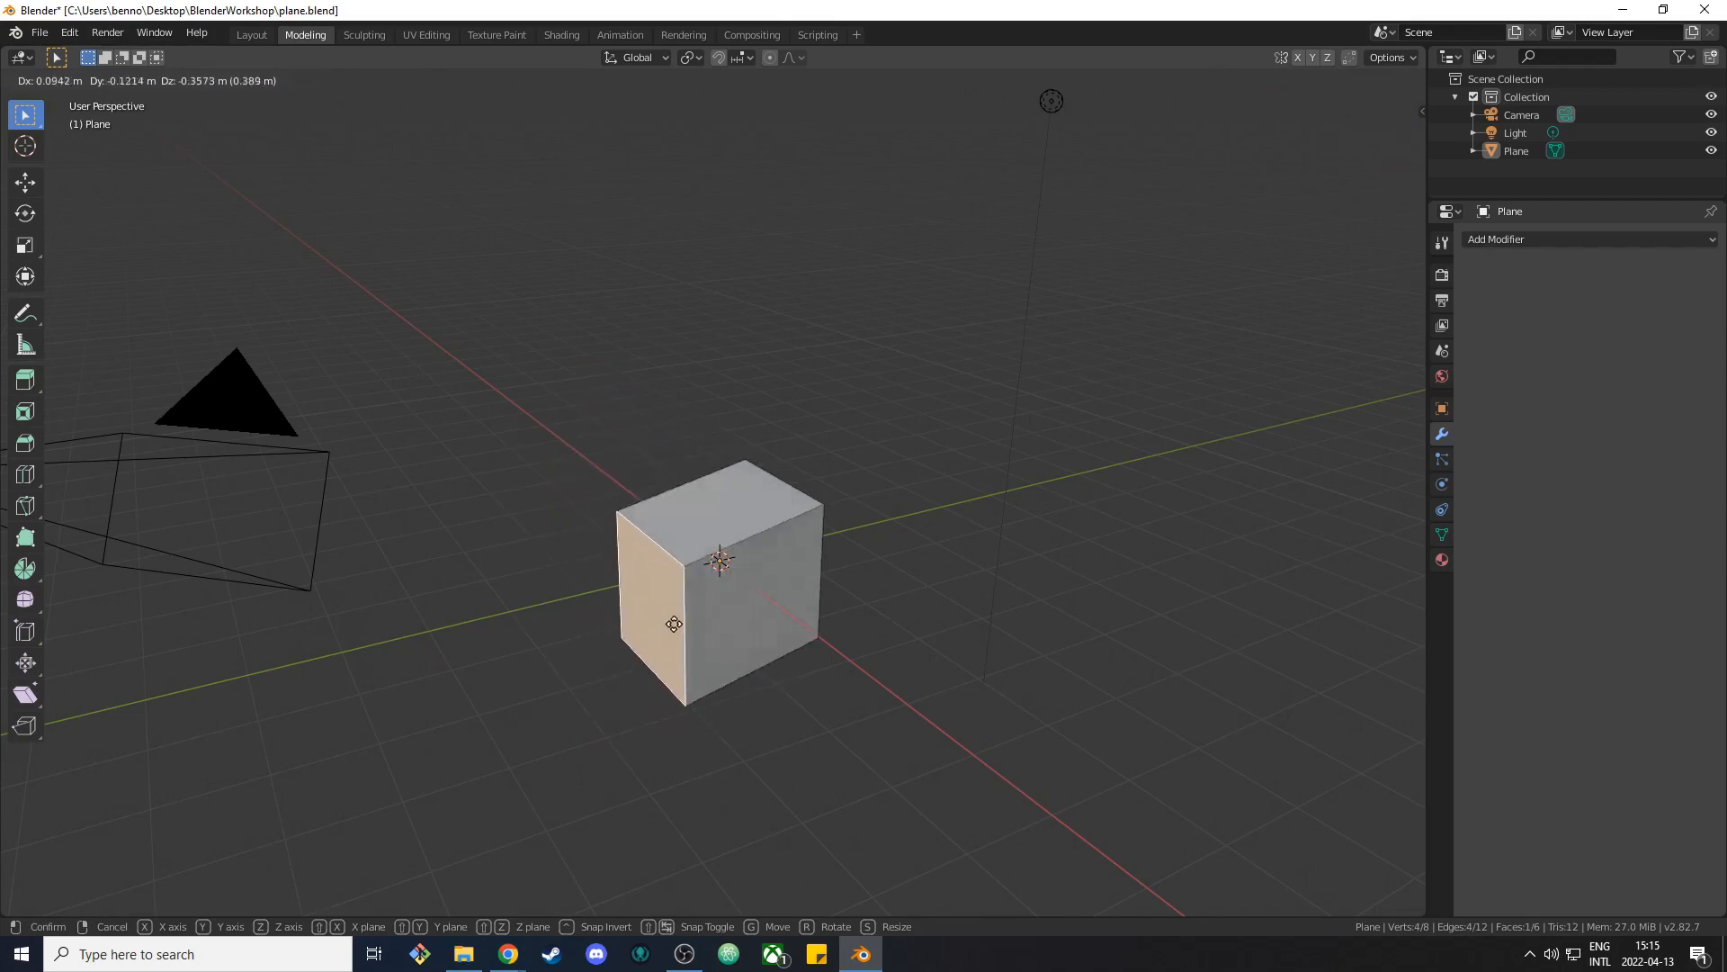
{"action": "left_click", "coordinate": [625, 553]}
{"action": "middle_click_drag", "start_coordinate": [623, 555], "coordinate": [528, 560]}
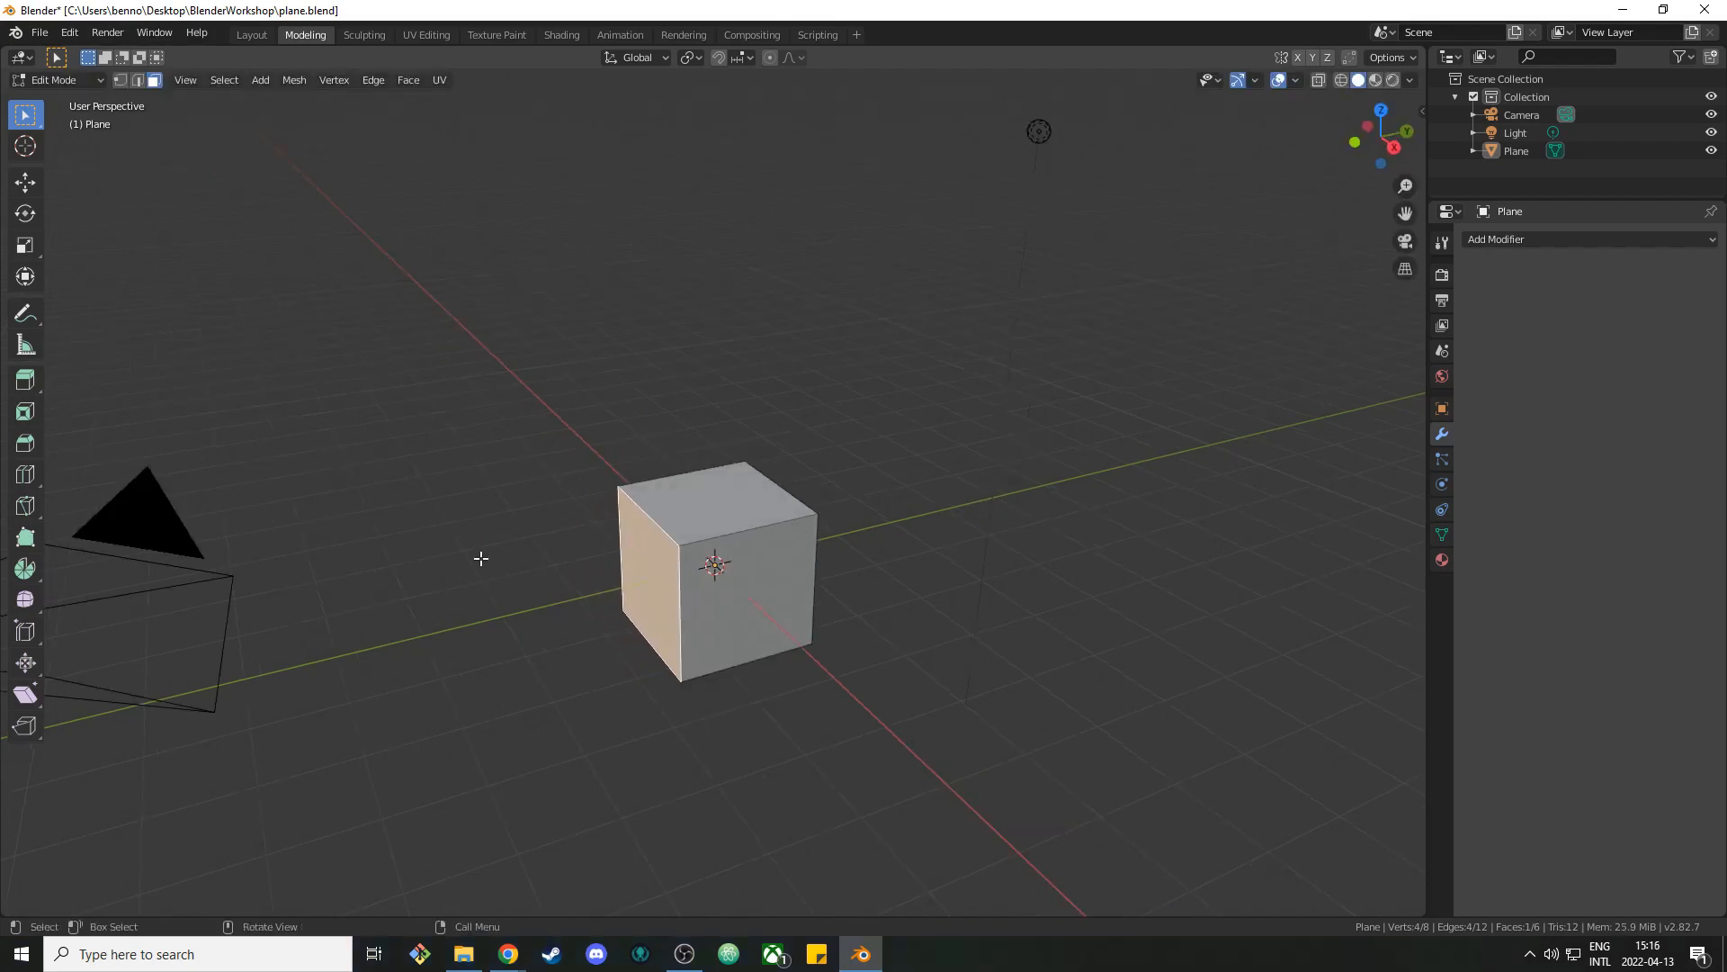
Add the top and front faces to the selected side face, and clear the selection again.
{"action": "left_click", "coordinate": [717, 500], "text": "shift"}
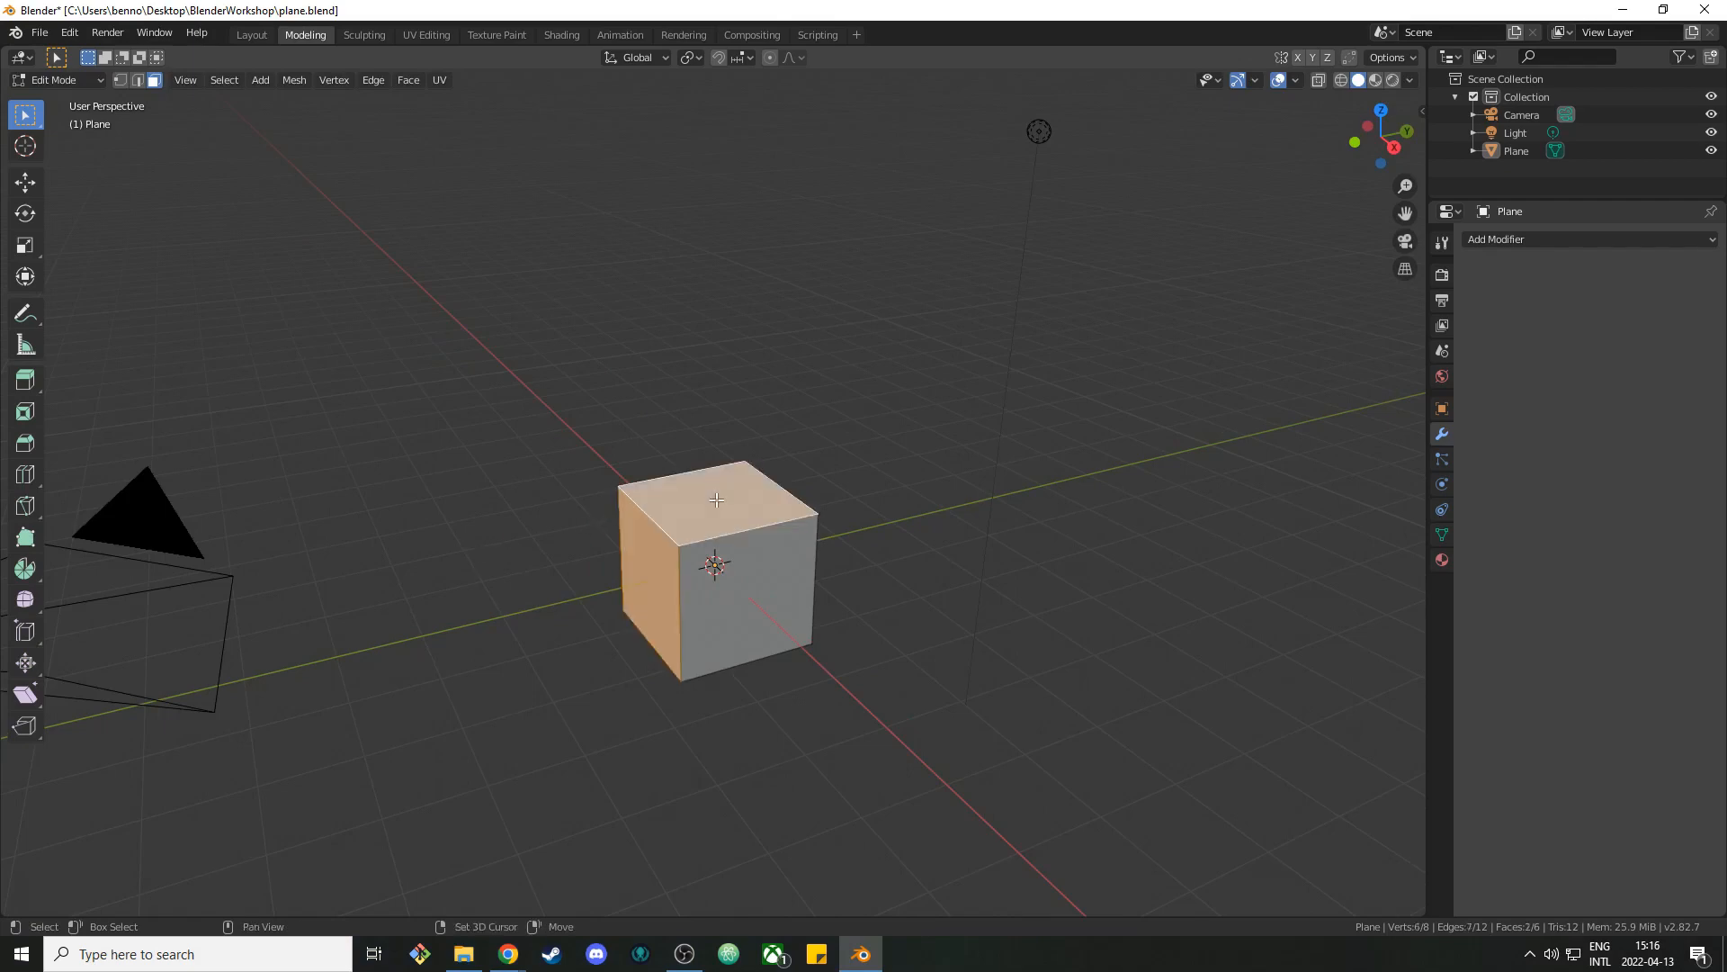
{"action": "left_click", "coordinate": [727, 627], "text": "shift"}
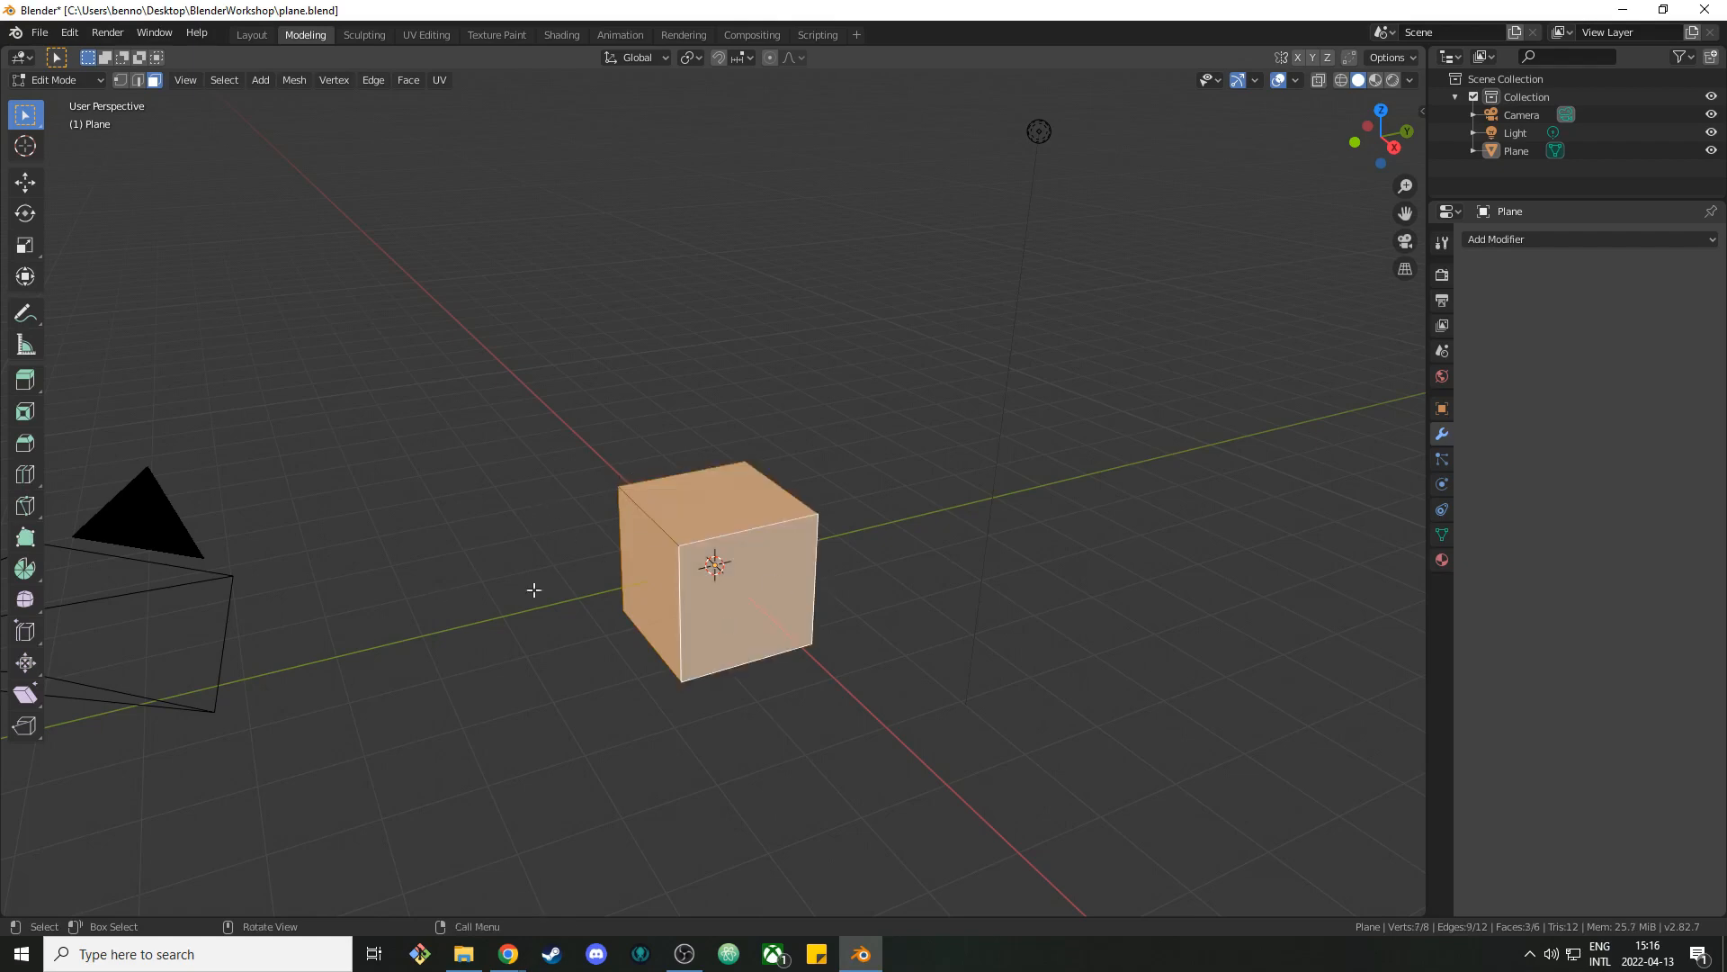
{"action": "left_click", "coordinate": [523, 560]}
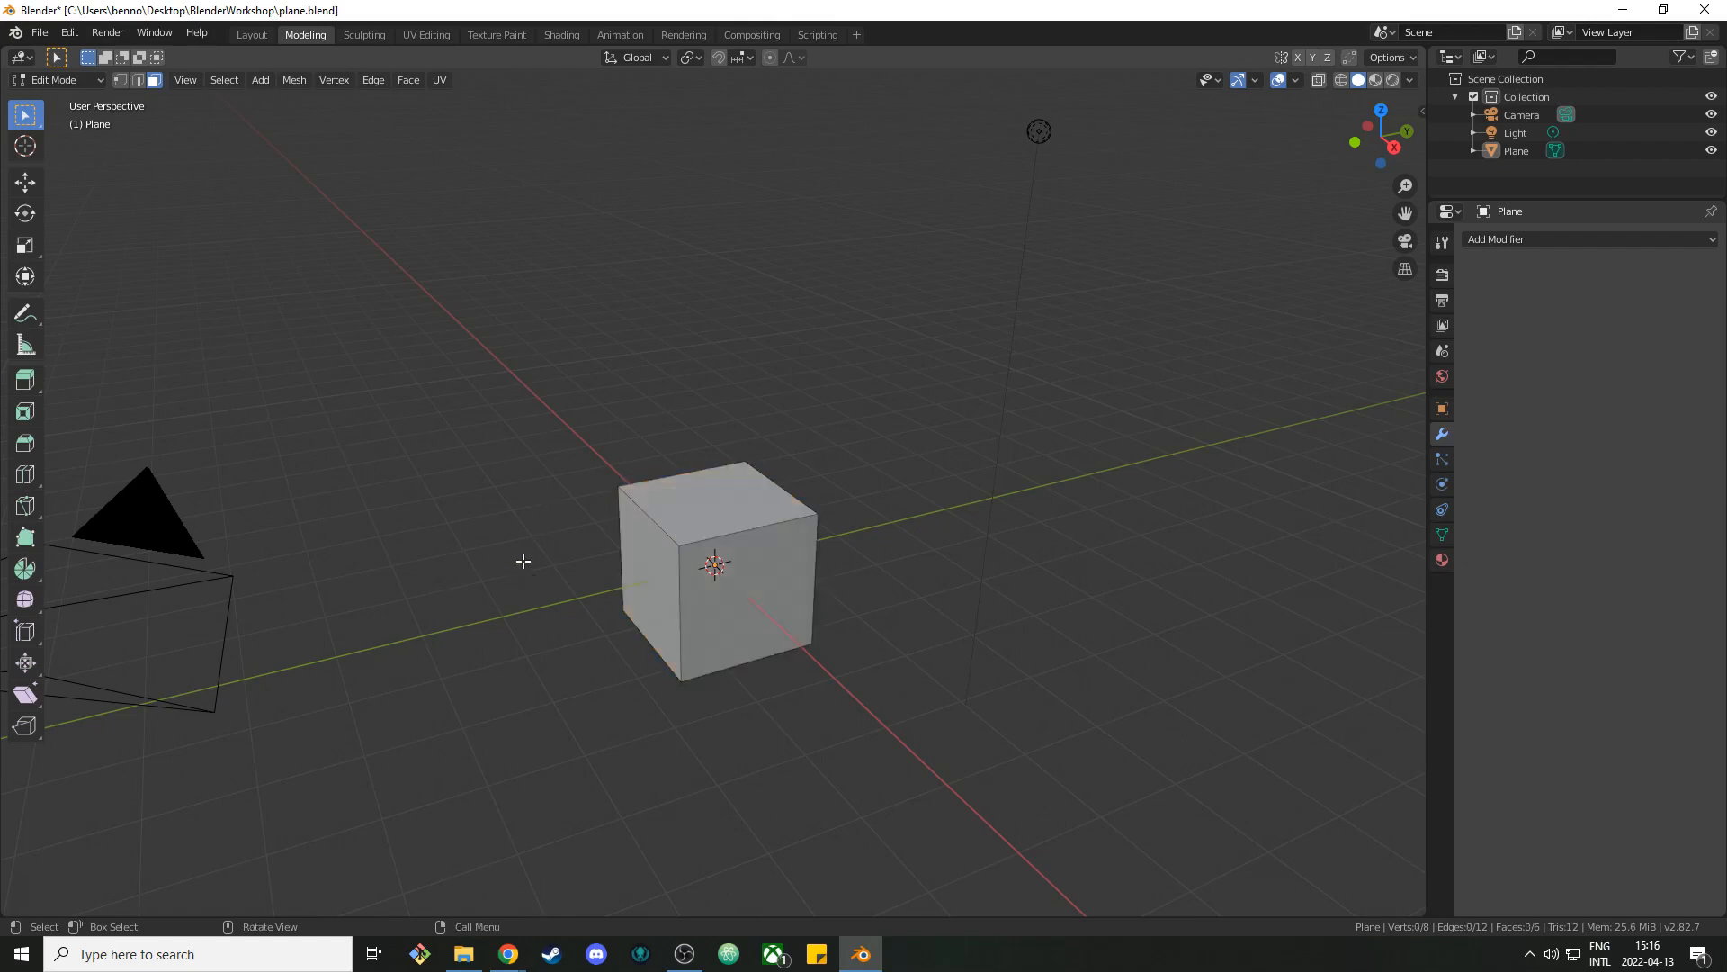
Select the loop of four side faces around the cube, inspect it from another angle and clear the selection.
{"action": "left_click", "coordinate": [627, 564]}
{"action": "middle_click_drag", "start_coordinate": [933, 612], "coordinate": [814, 622]}
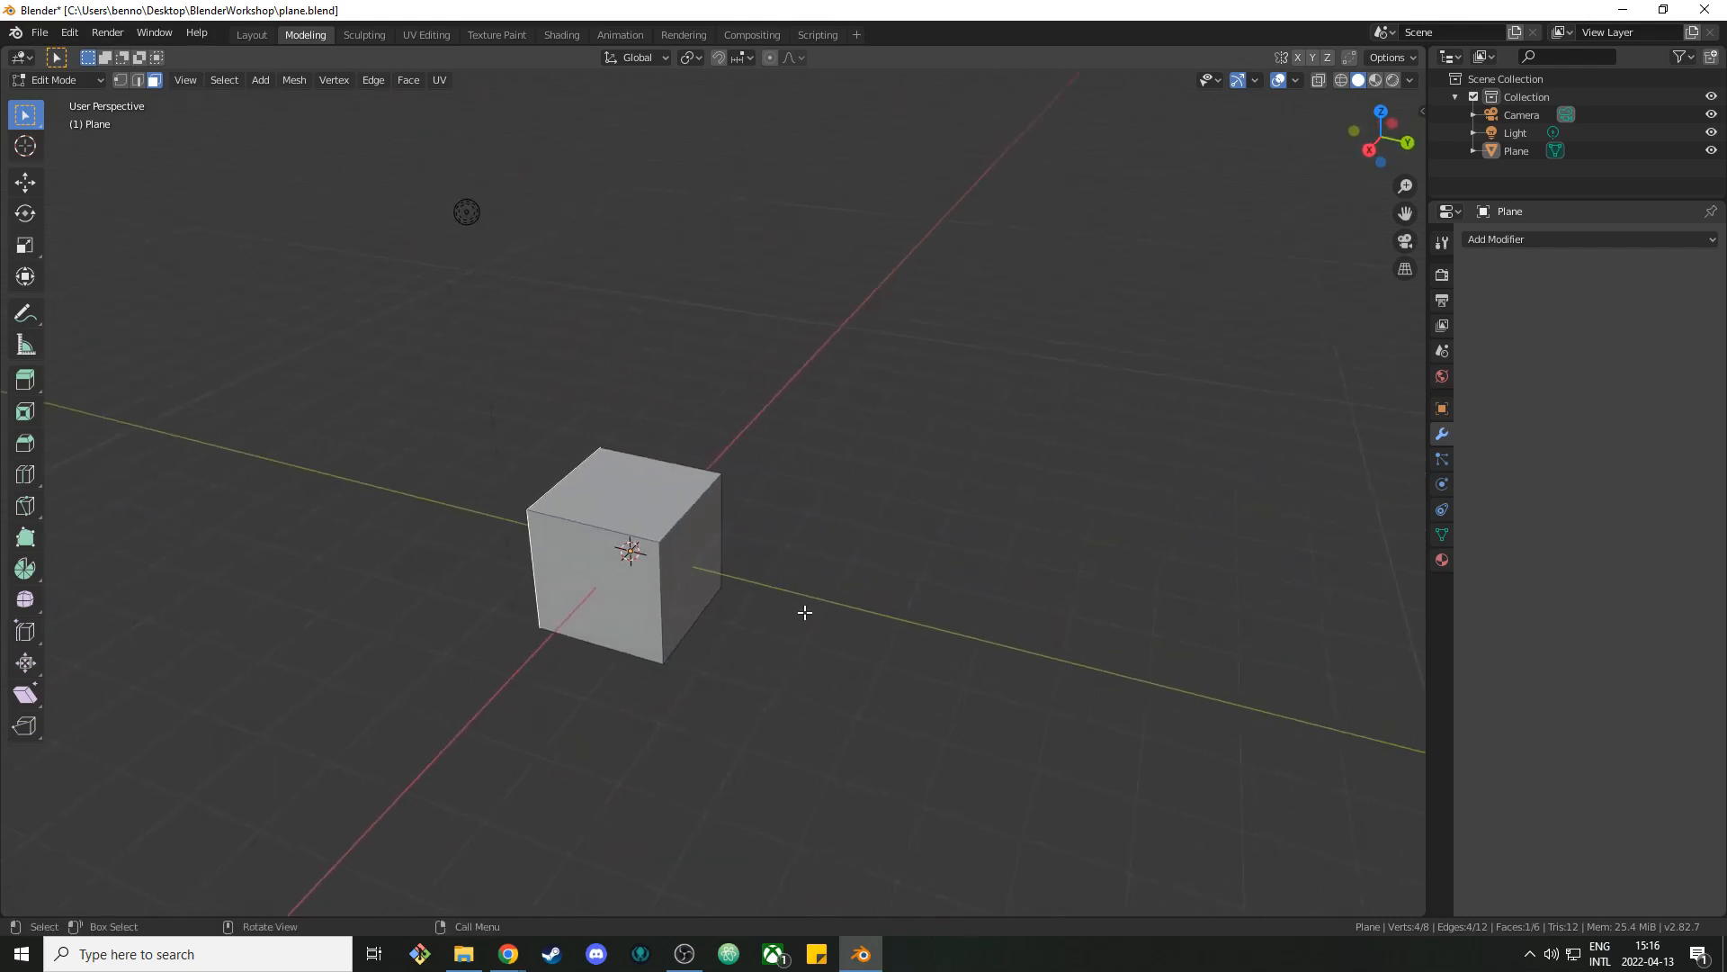
{"action": "left_click", "coordinate": [698, 565], "text": "alt"}
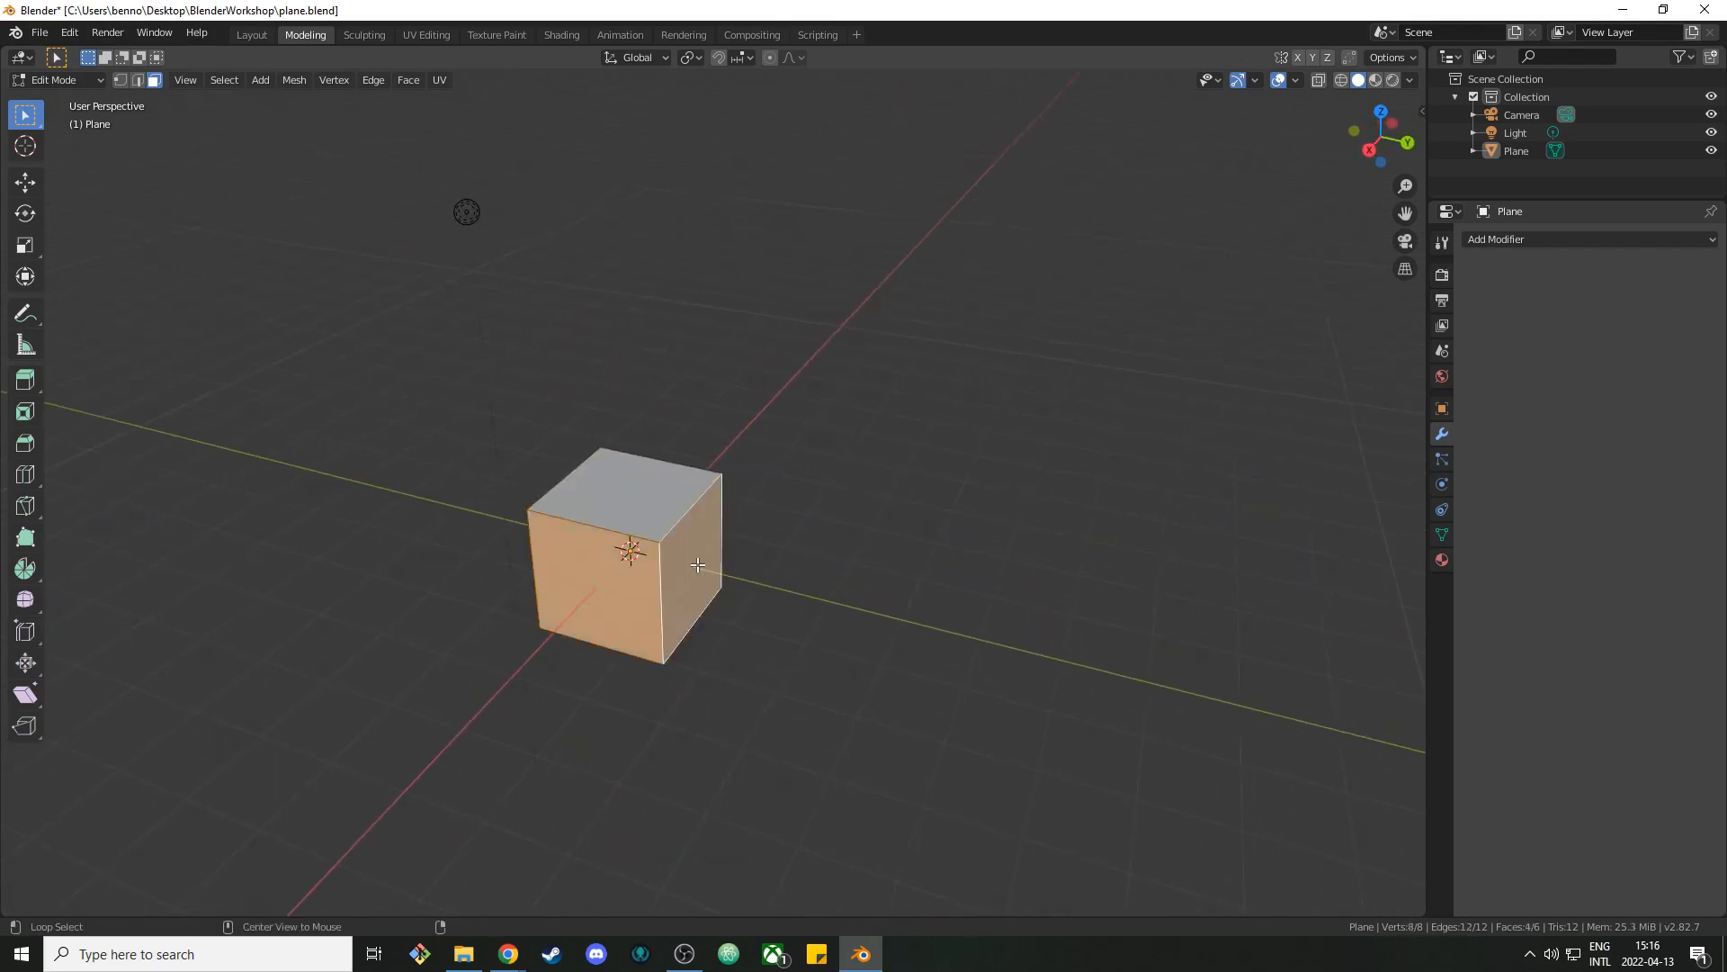
{"action": "middle_click_drag", "start_coordinate": [642, 586], "coordinate": [505, 655]}
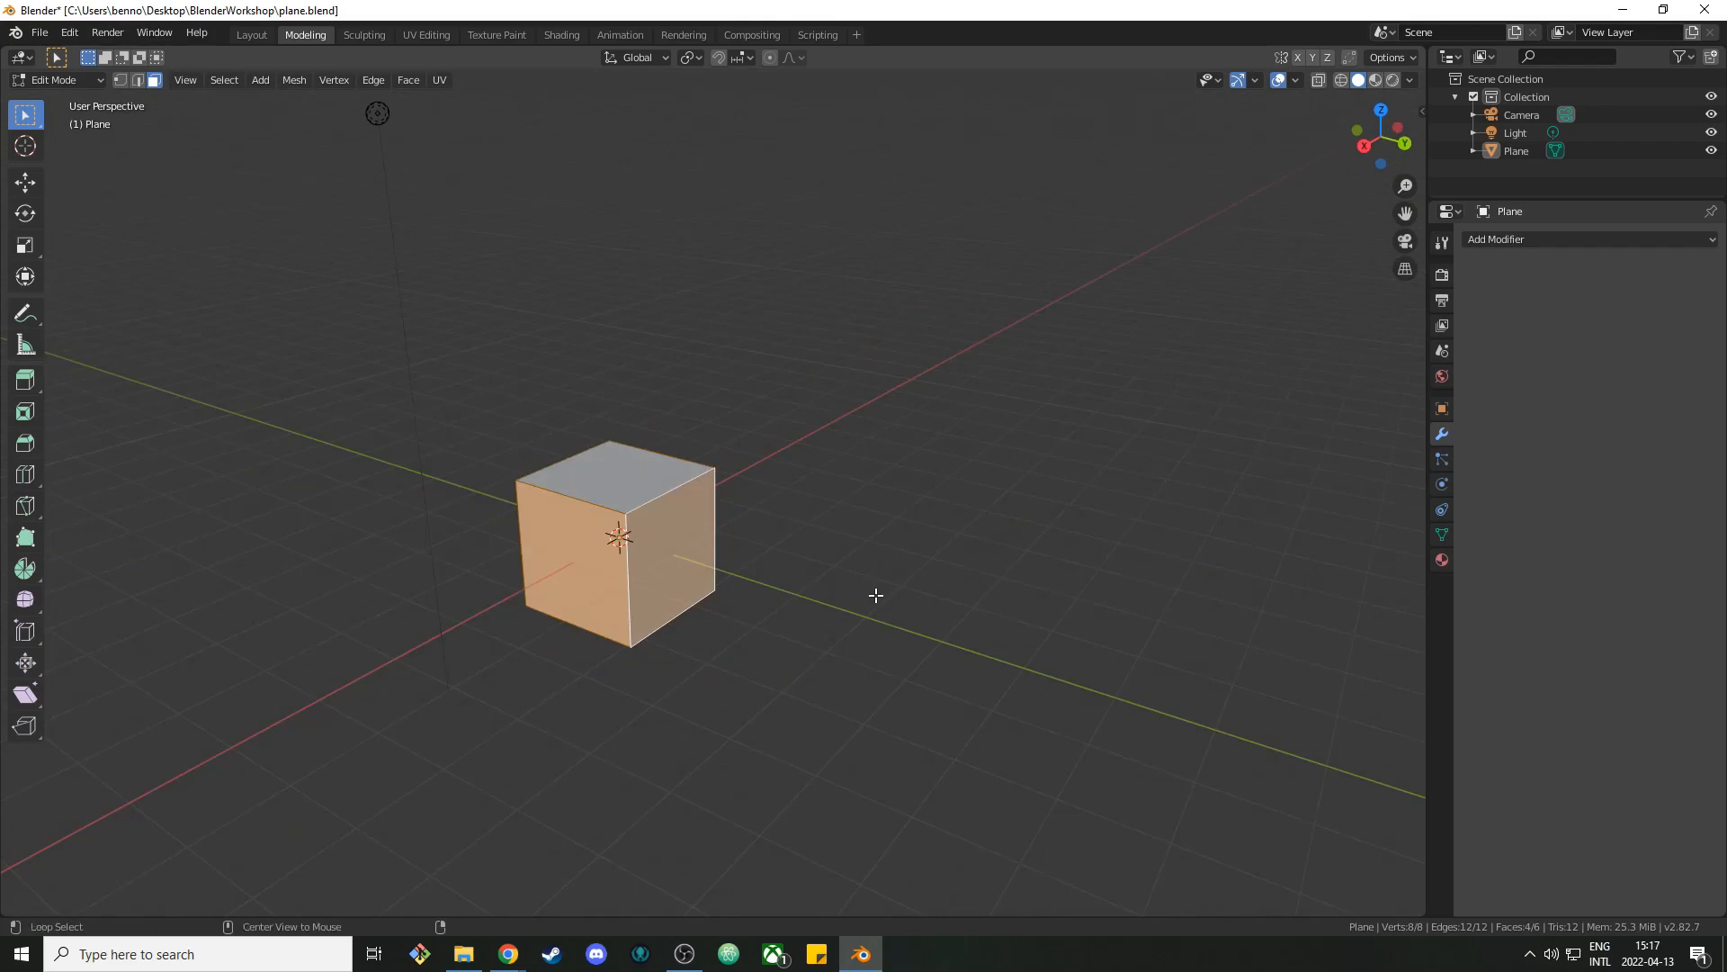
{"action": "left_click", "coordinate": [879, 597]}
Box-select the cube's three visible faces, inspect the selection from other angles and clear it.
{"action": "middle_click_drag", "start_coordinate": [879, 598], "coordinate": [618, 616]}
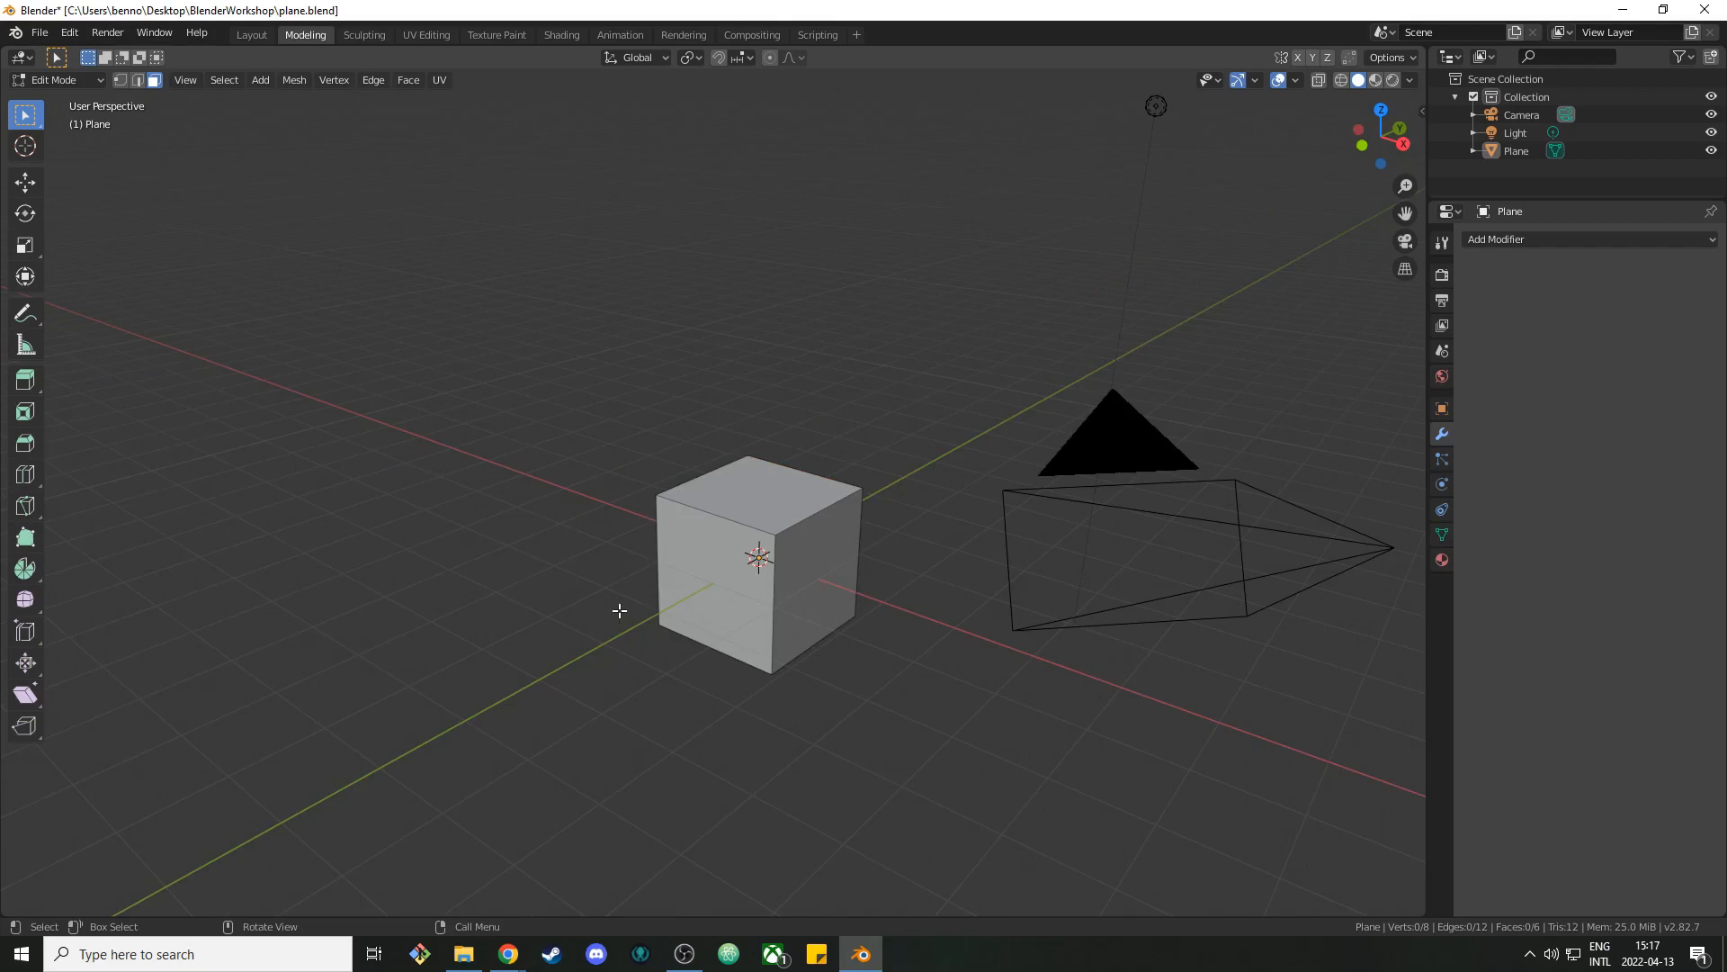
{"action": "left_click_drag", "start_coordinate": [718, 489], "coordinate": [803, 608]}
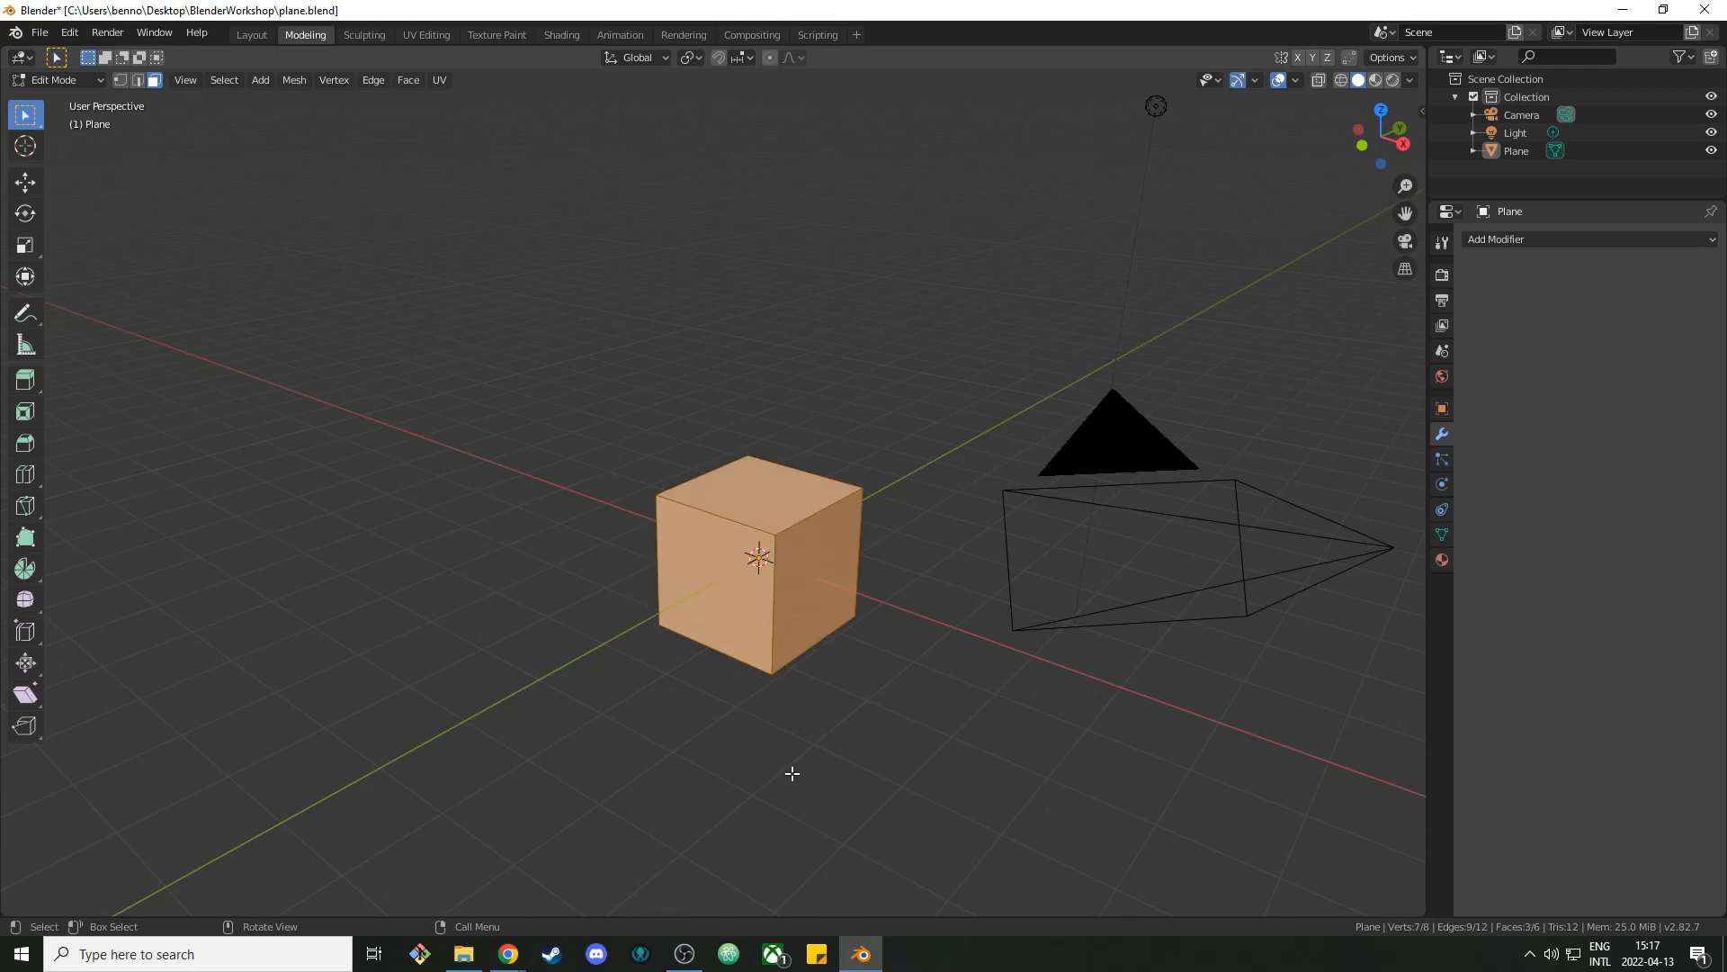
{"action": "middle_click_drag", "start_coordinate": [791, 771], "coordinate": [593, 781]}
{"action": "middle_click_drag", "start_coordinate": [435, 714], "coordinate": [735, 791]}
{"action": "scroll", "coordinate": [1087, 411], "scroll_direction": "down", "scroll_amount": 1}
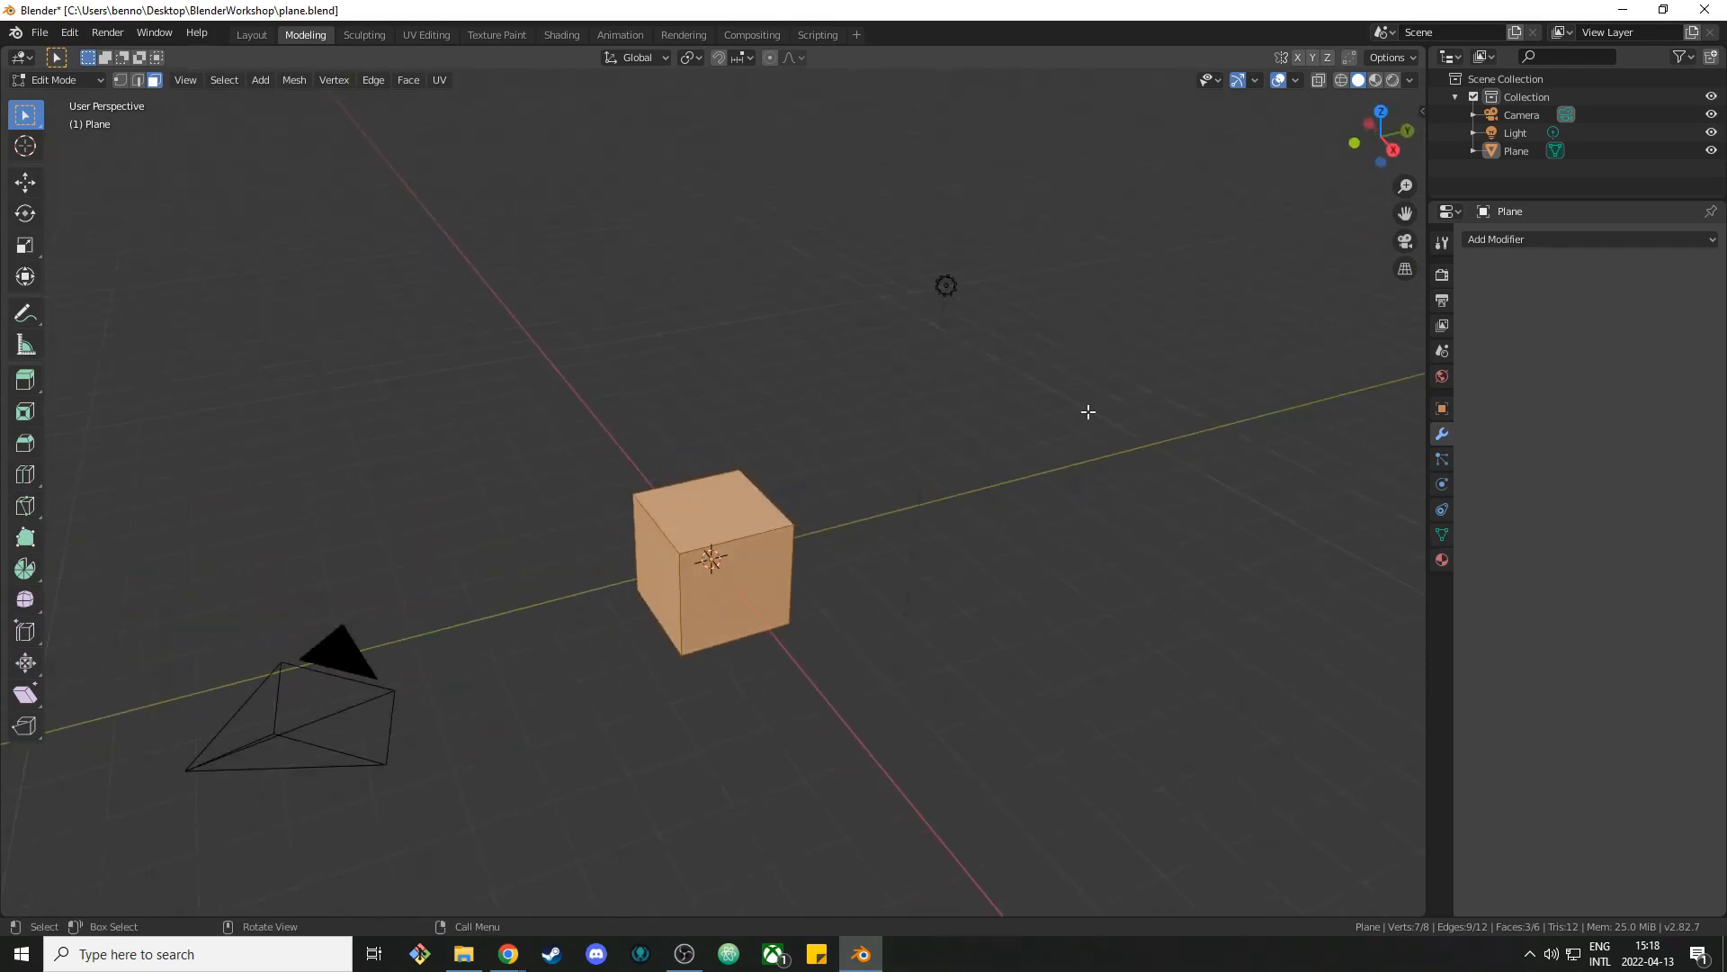
{"action": "left_click", "coordinate": [1086, 405]}
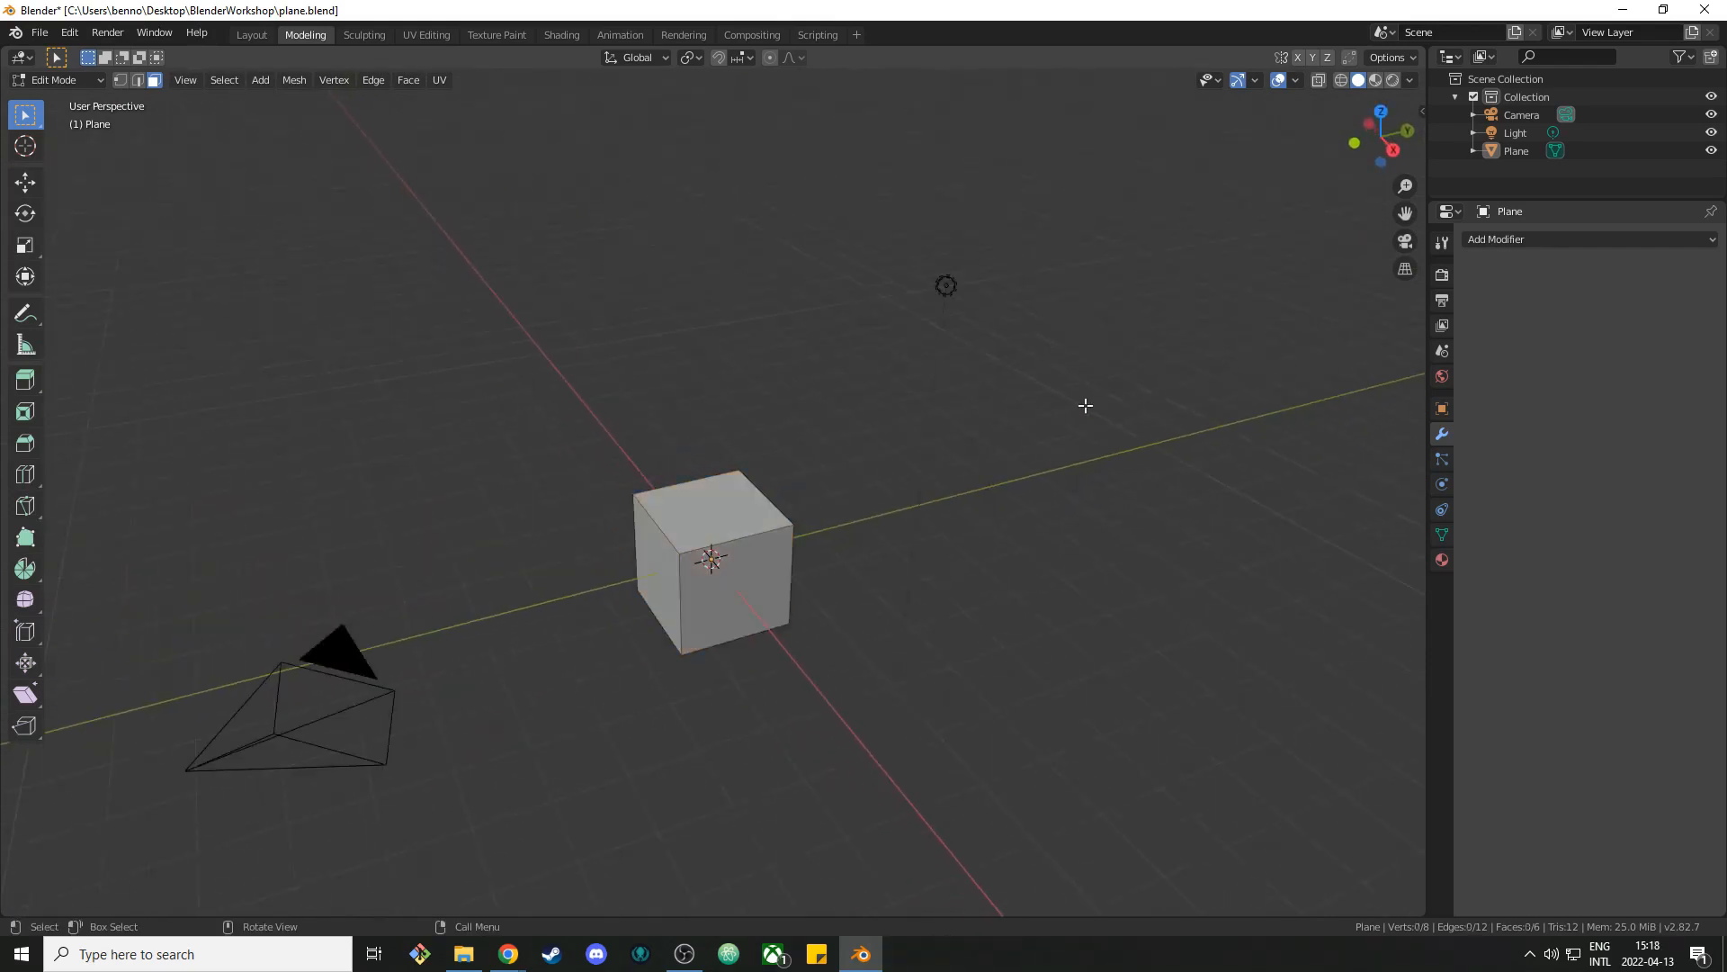
Turn on X-ray display for the cube in the viewport.
{"action": "left_click", "coordinate": [1320, 80]}
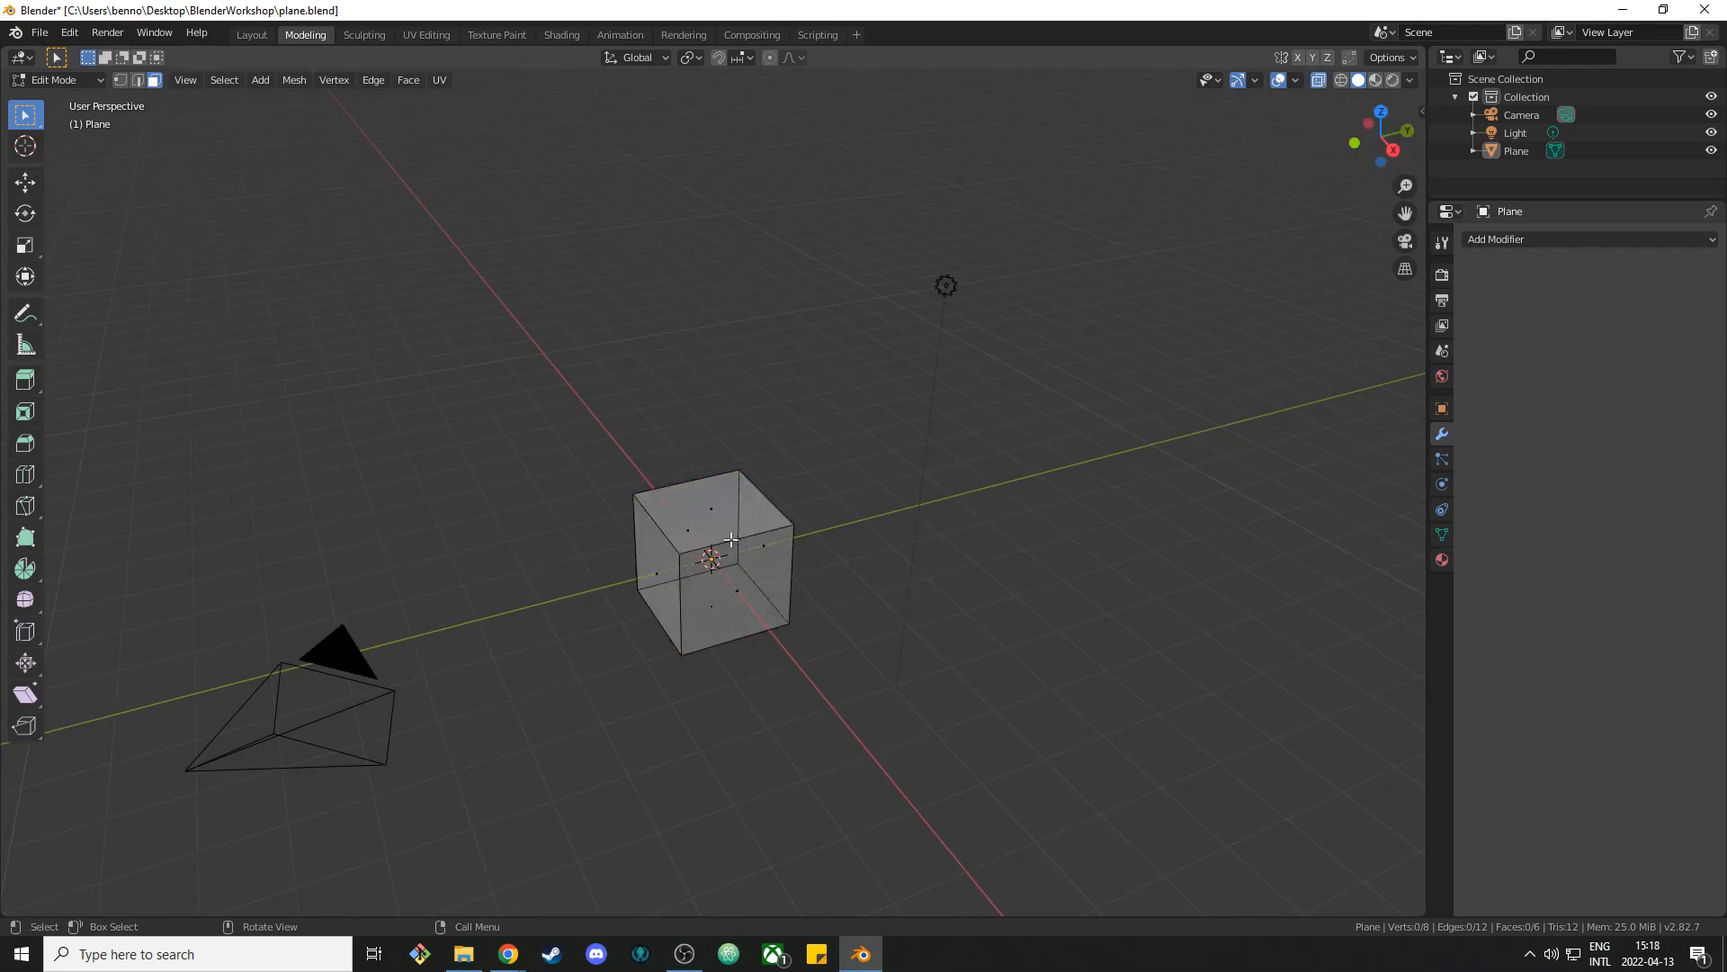
{"action": "scroll", "coordinate": [626, 681], "scroll_direction": "up", "scroll_amount": 1}
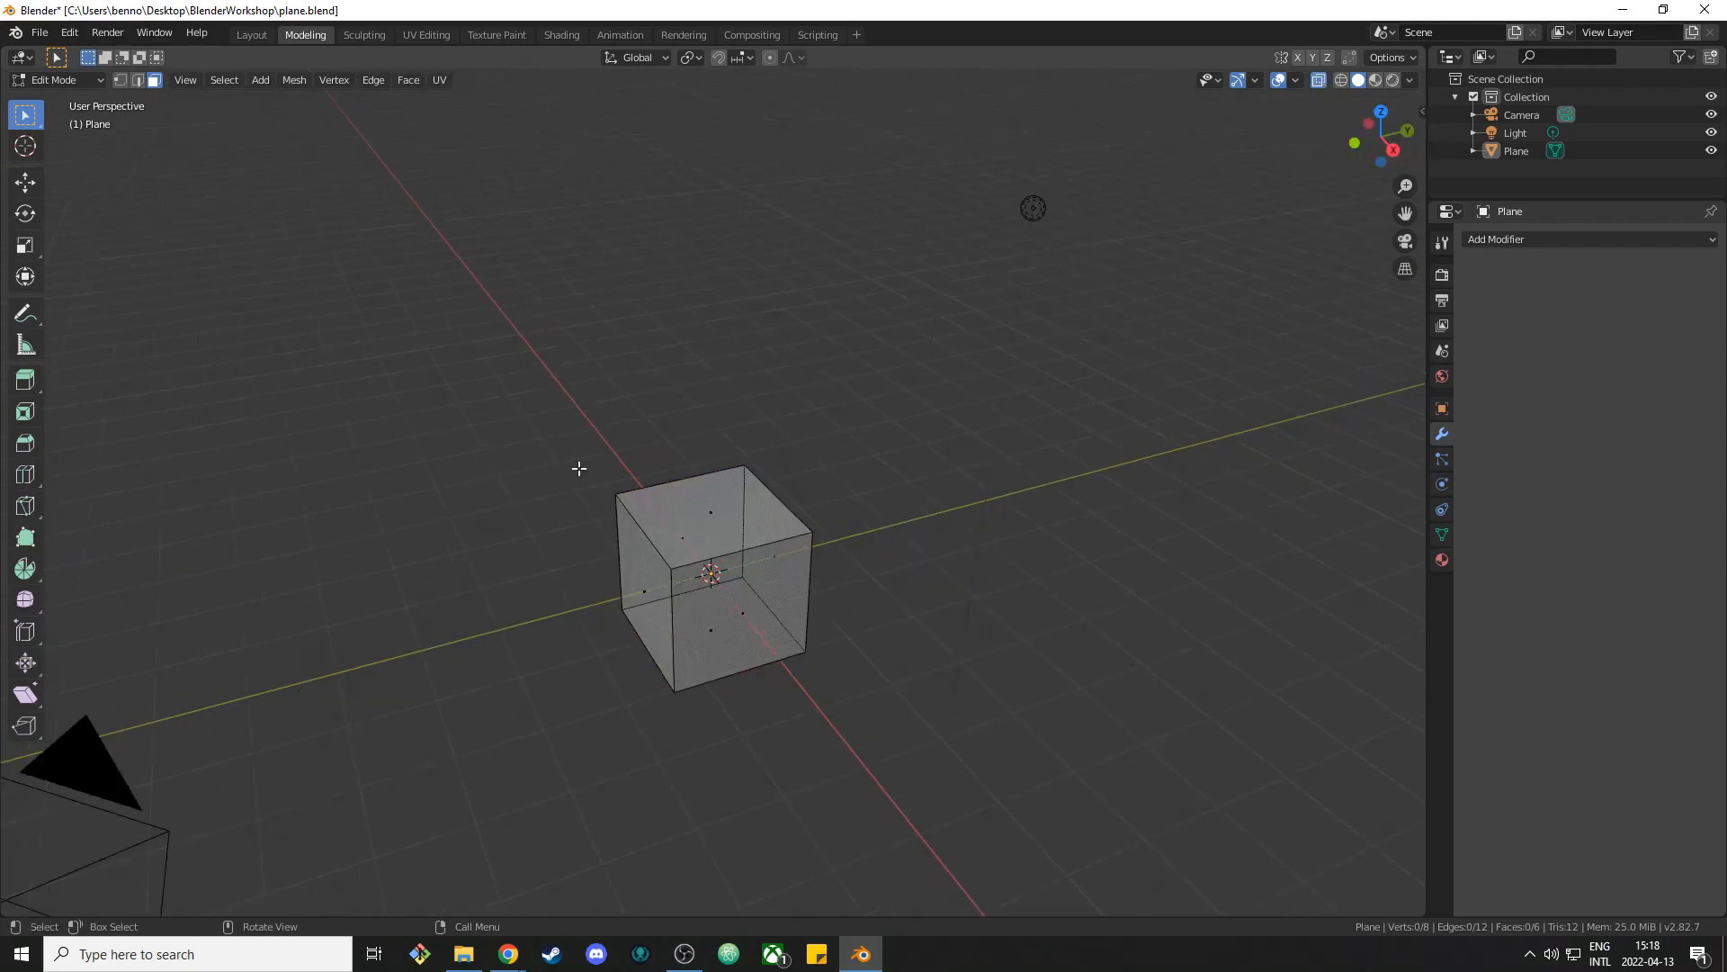
Box-select faces through the X-ray cube, first only one side and then all six faces, and clear the selection.
{"action": "left_click_drag", "start_coordinate": [575, 464], "coordinate": [654, 544]}
{"action": "left_click_drag", "start_coordinate": [558, 455], "coordinate": [702, 686]}
{"action": "mouse_move", "coordinate": [463, 649]}
{"action": "middle_mouse_down"}
{"action": "mouse_move", "coordinate": [679, 651]}
{"action": "mouse_move", "coordinate": [468, 637]}
{"action": "mouse_move", "coordinate": [408, 567]}
{"action": "mouse_move", "coordinate": [432, 489]}
{"action": "mouse_move", "coordinate": [484, 636]}
{"action": "middle_mouse_up"}
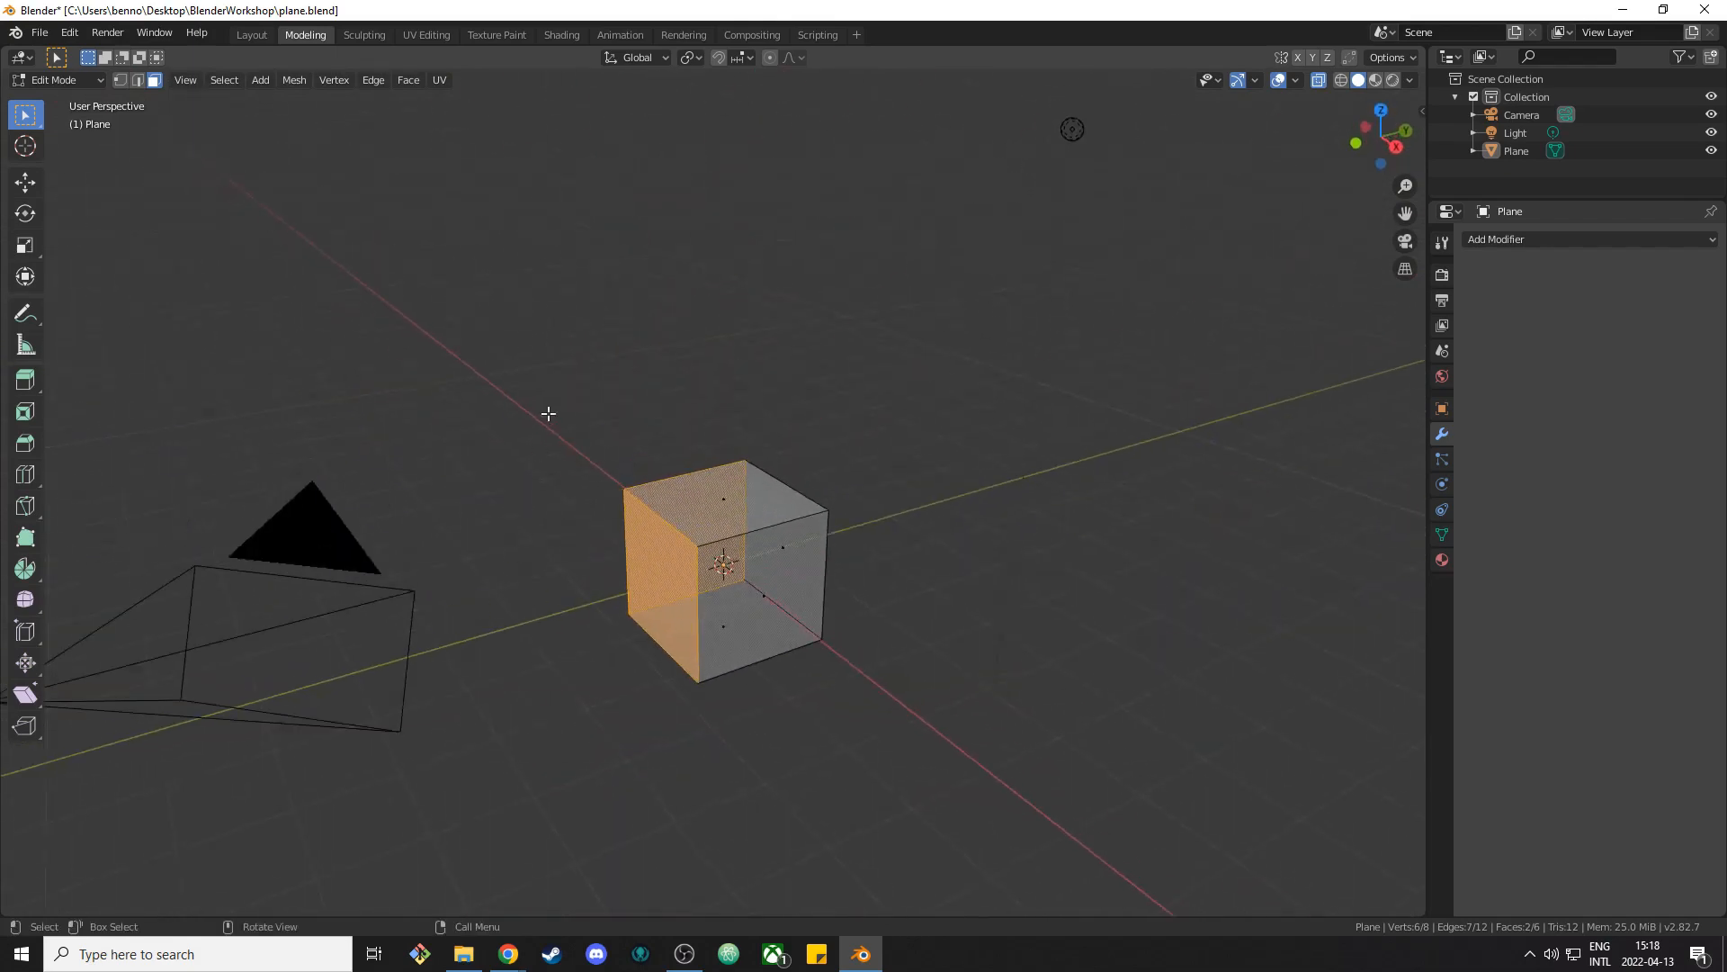
{"action": "left_click_drag", "start_coordinate": [543, 413], "coordinate": [876, 813]}
{"action": "mouse_move", "coordinate": [829, 783]}
{"action": "middle_mouse_down"}
{"action": "mouse_move", "coordinate": [432, 690]}
{"action": "mouse_move", "coordinate": [686, 617]}
{"action": "mouse_move", "coordinate": [782, 624]}
{"action": "mouse_move", "coordinate": [891, 672]}
{"action": "mouse_move", "coordinate": [882, 798]}
{"action": "mouse_move", "coordinate": [817, 786]}
{"action": "middle_mouse_up"}
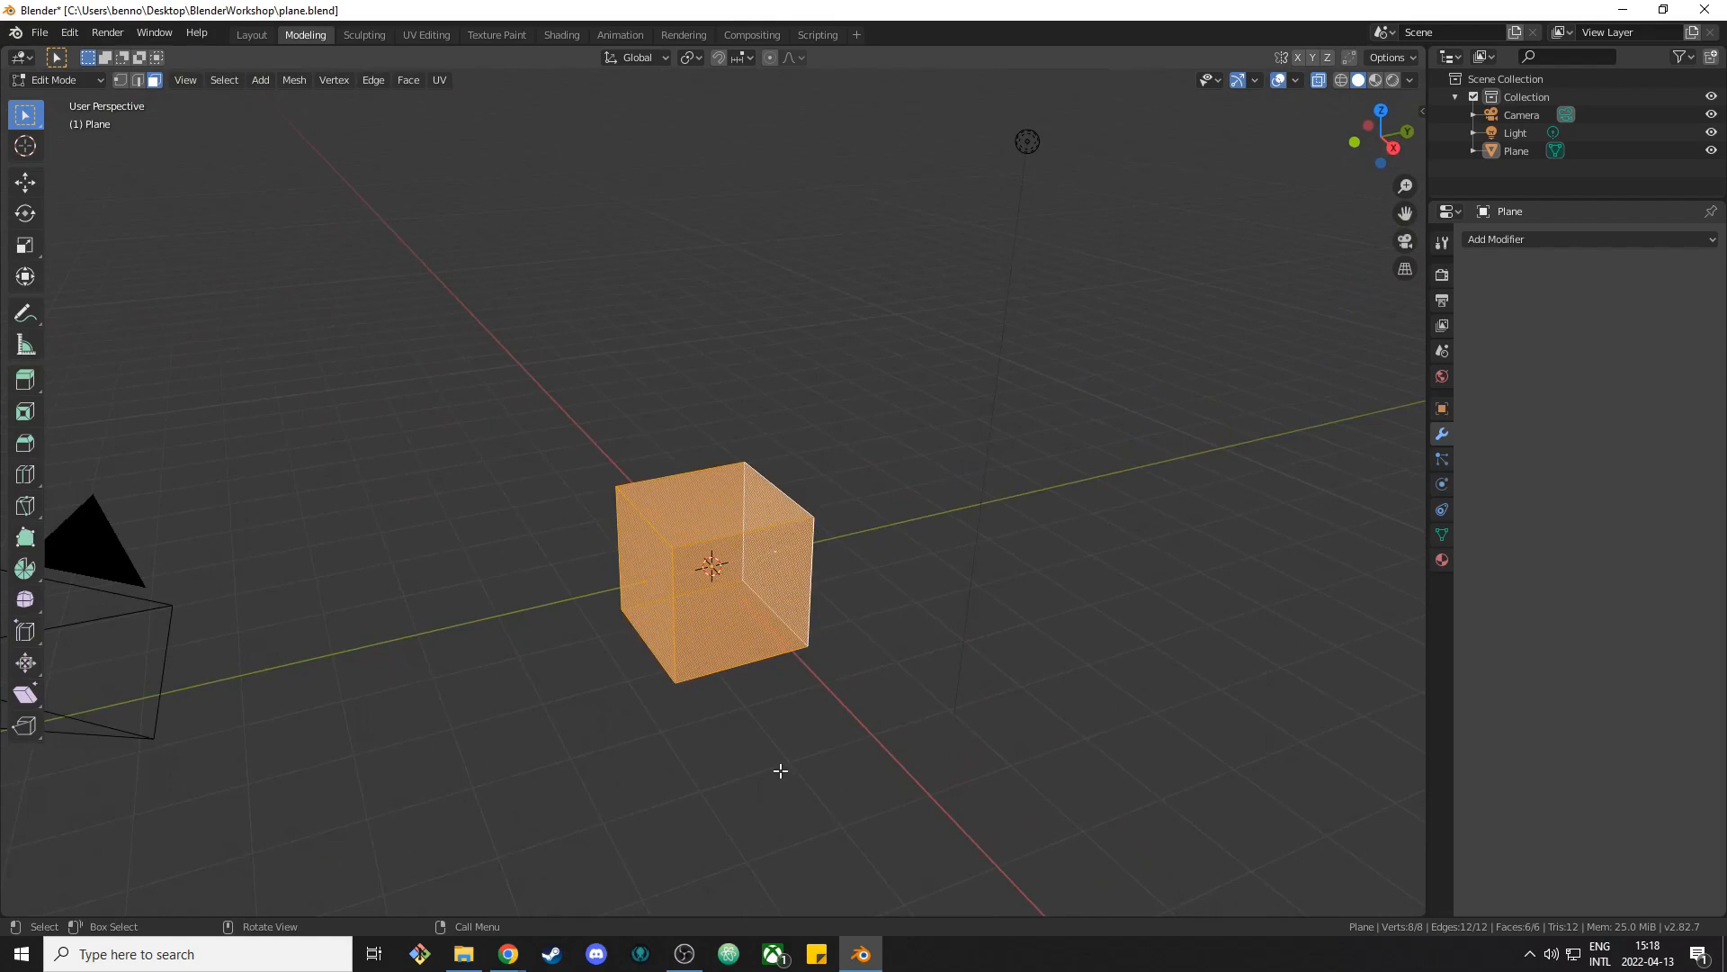
{"action": "key", "text": "alt+a"}
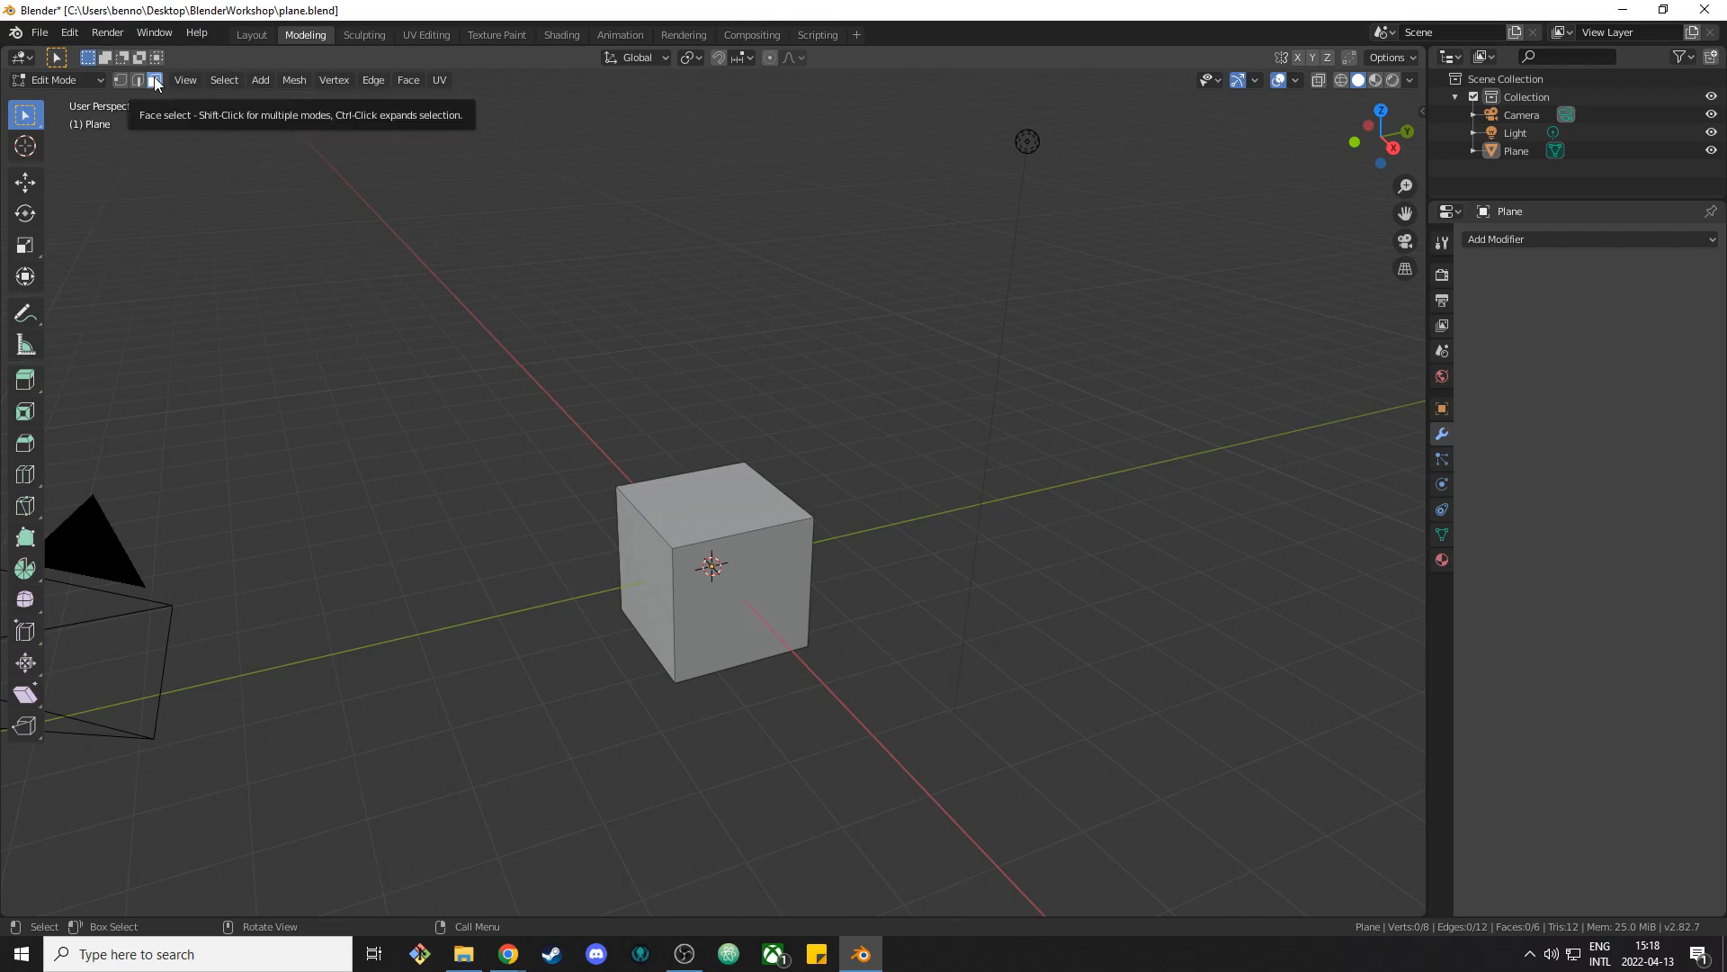
Extrude the cube's side face along the Y axis outward by about 1.74 m and keep the new end face selected.
{"action": "left_click", "coordinate": [661, 560]}
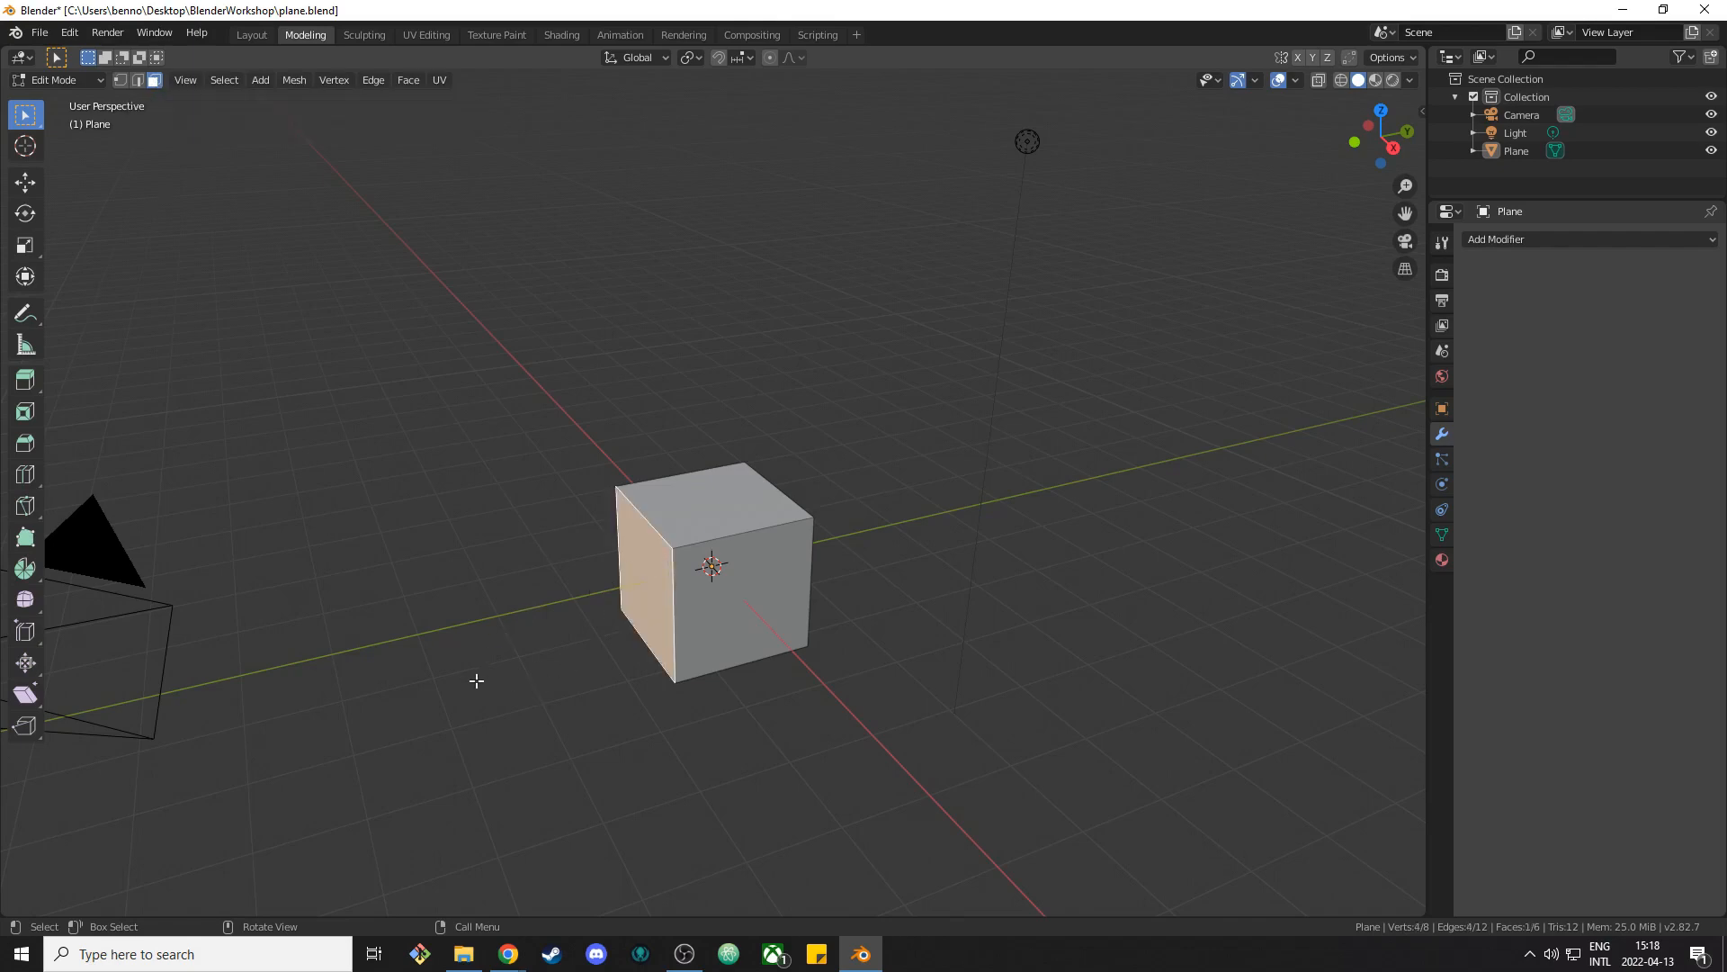
{"action": "key", "text": "e"}
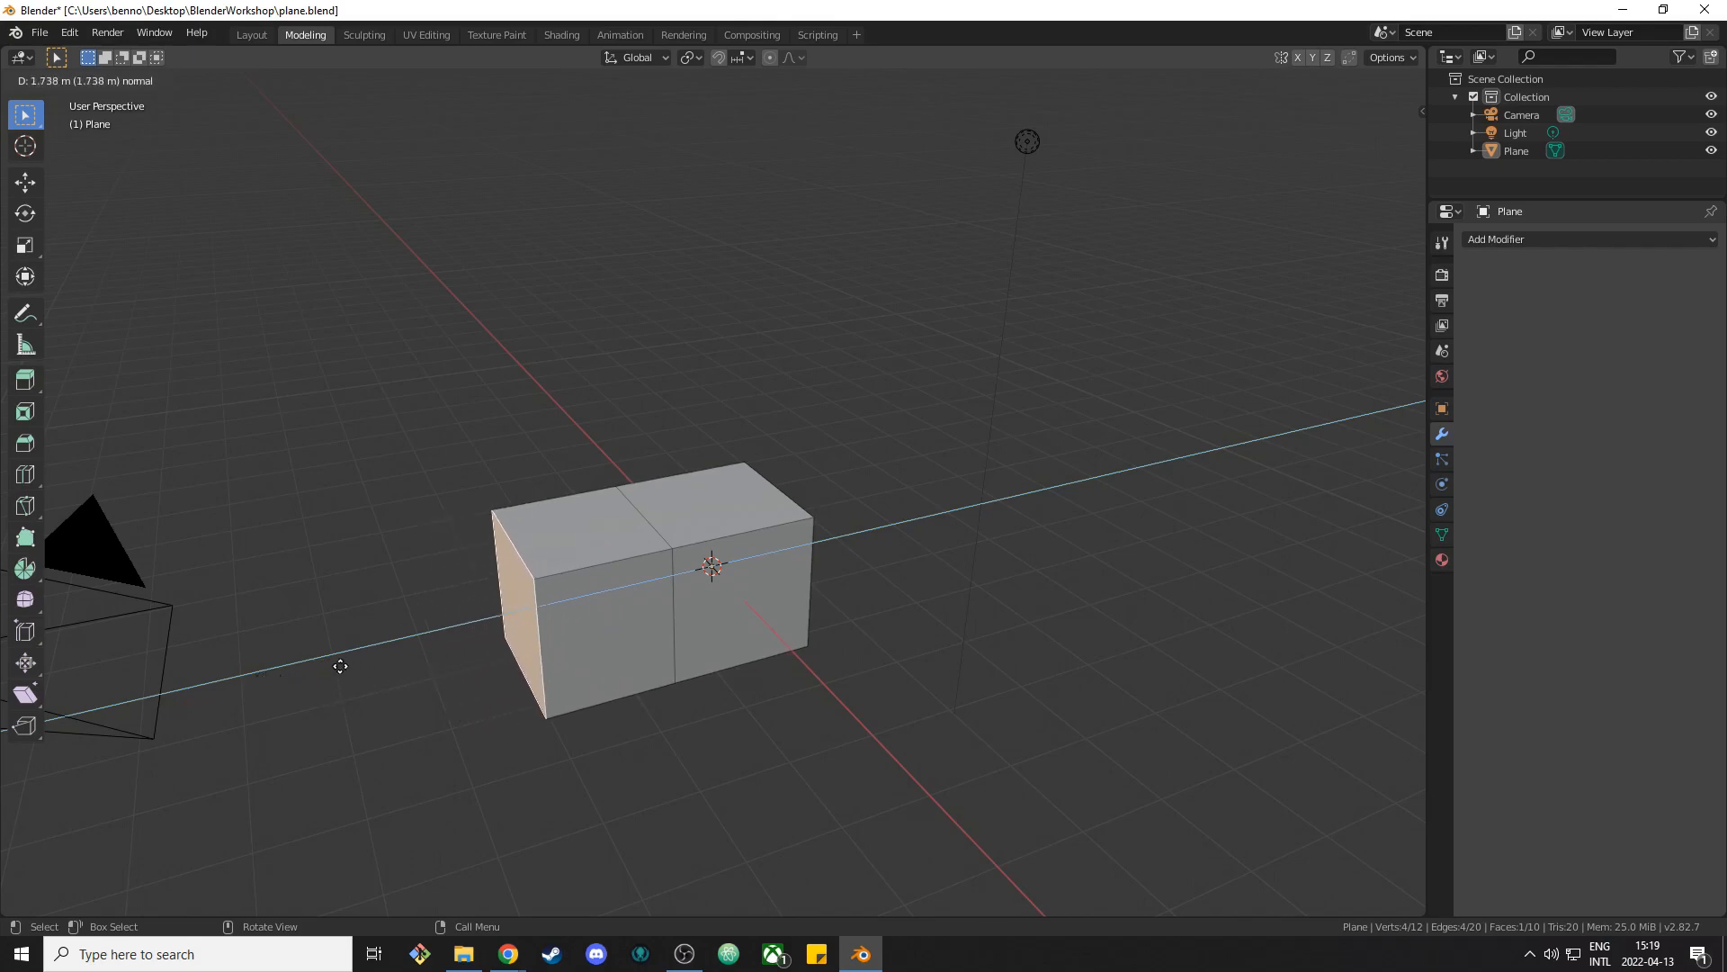
{"action": "left_click", "coordinate": [341, 665]}
{"action": "left_click", "coordinate": [523, 657]}
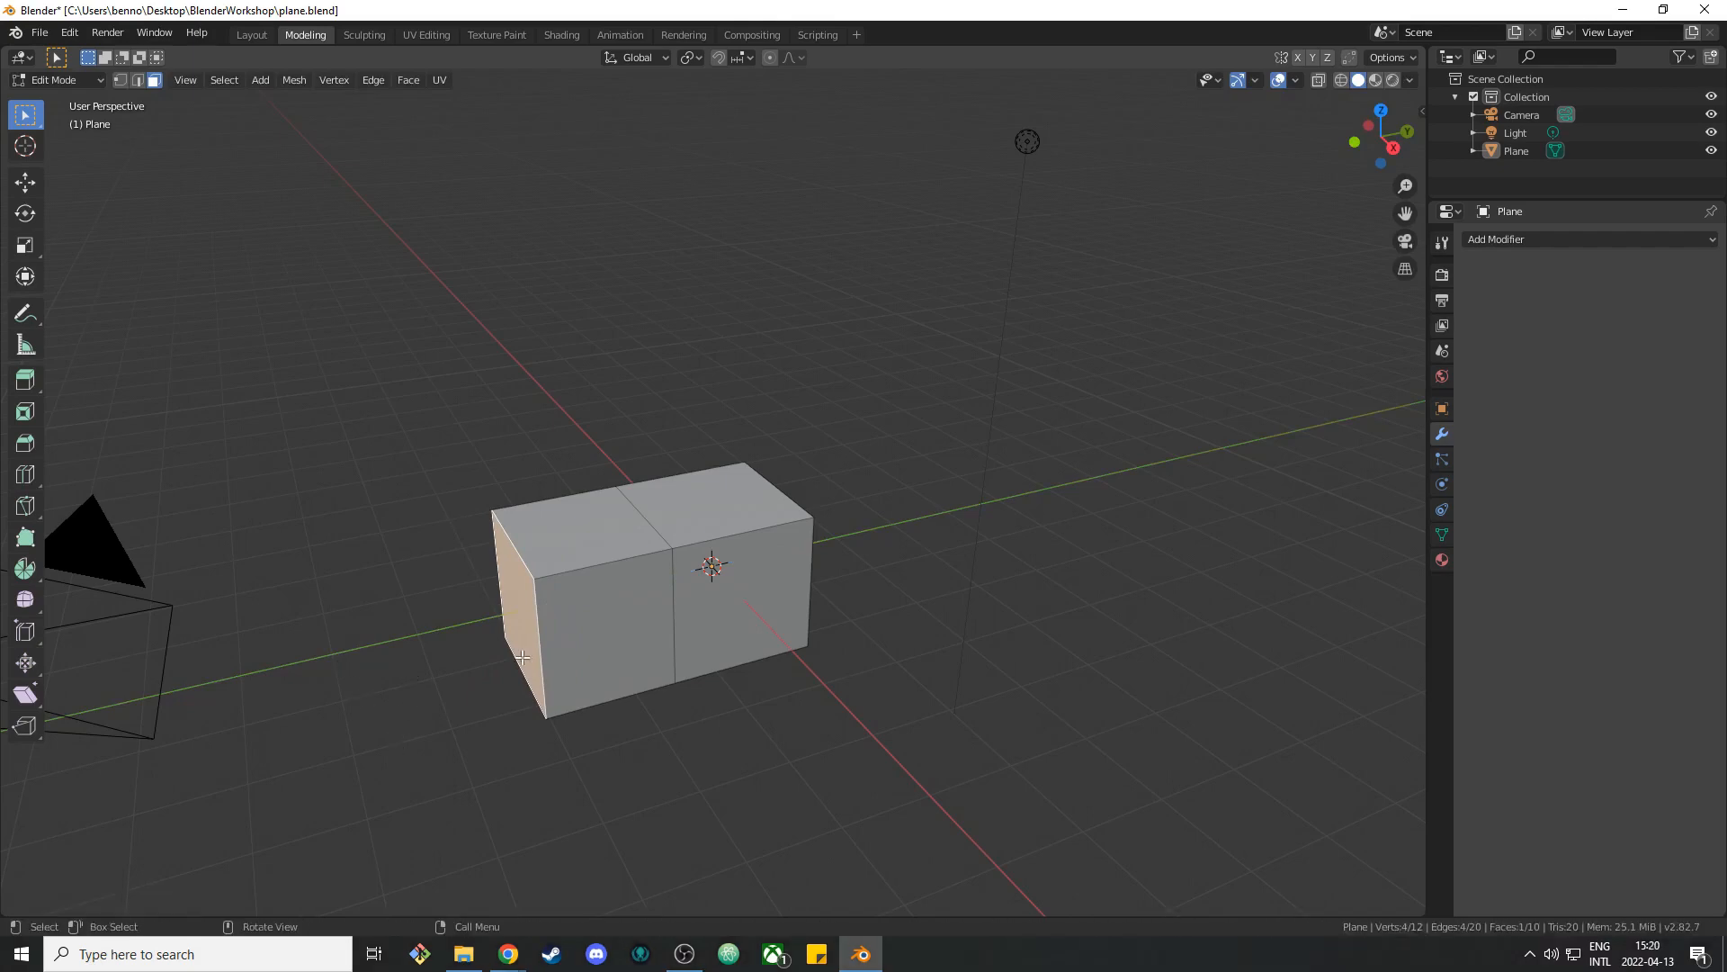
Extrude the end face again, previewing a scale and a rotation, and place it about 1.47 m outward along the global Y axis.
{"action": "key", "text": "e"}
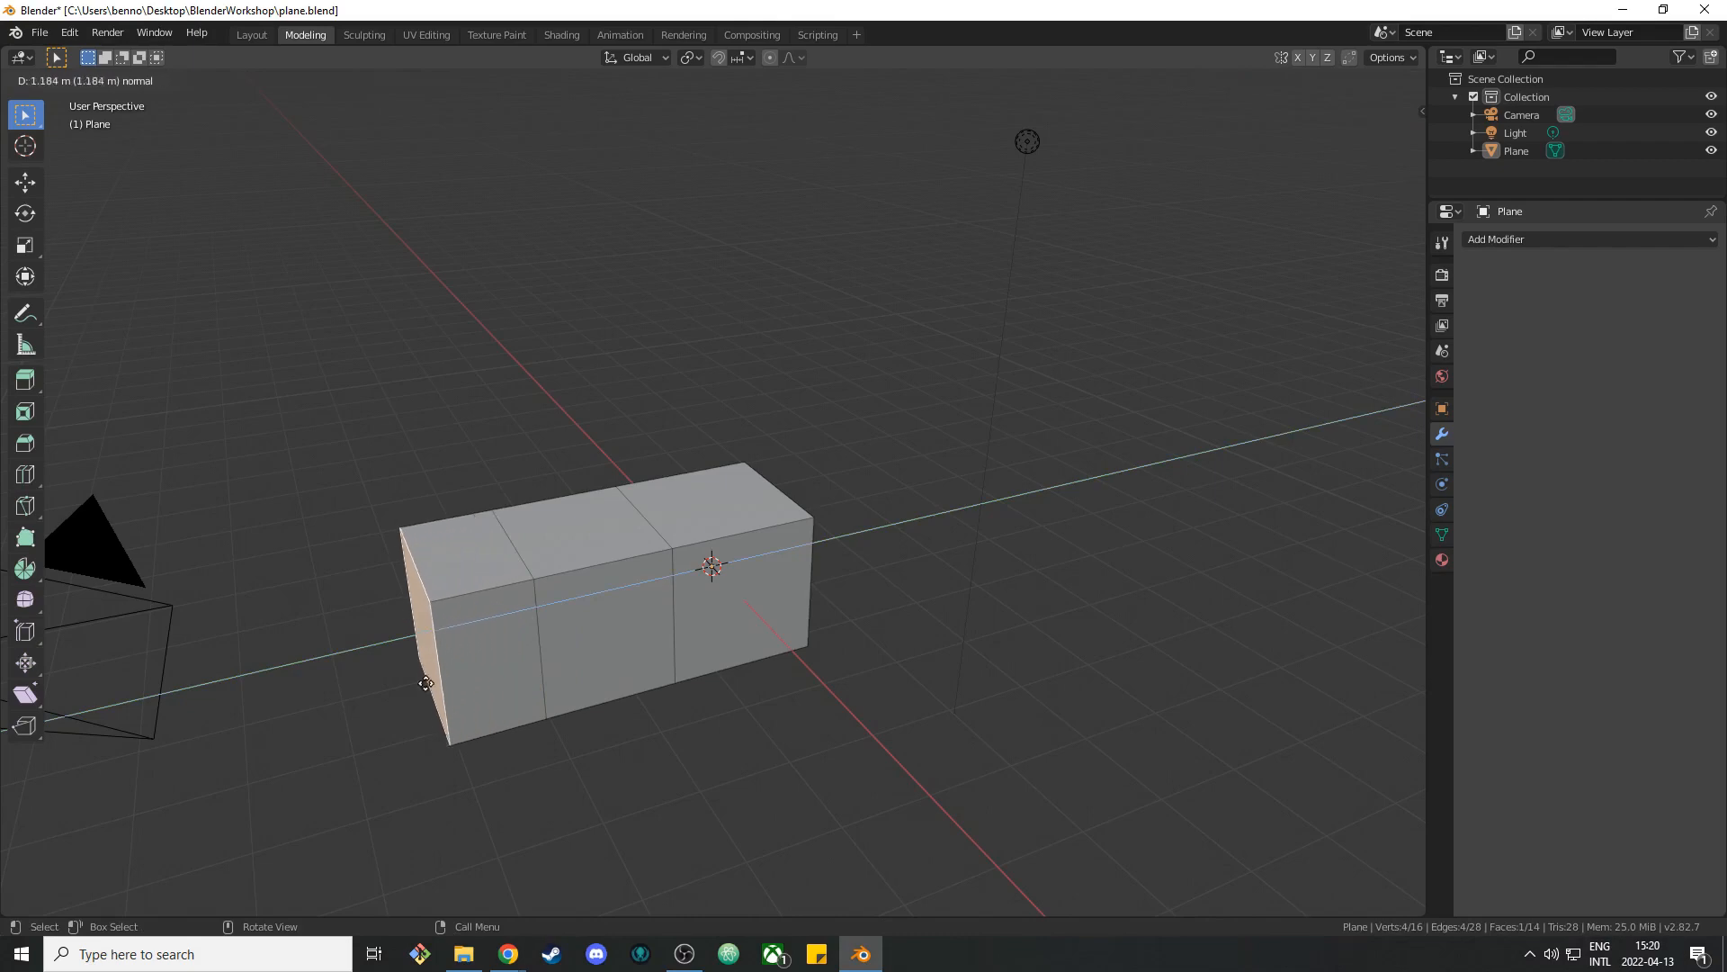
{"action": "key", "text": "s"}
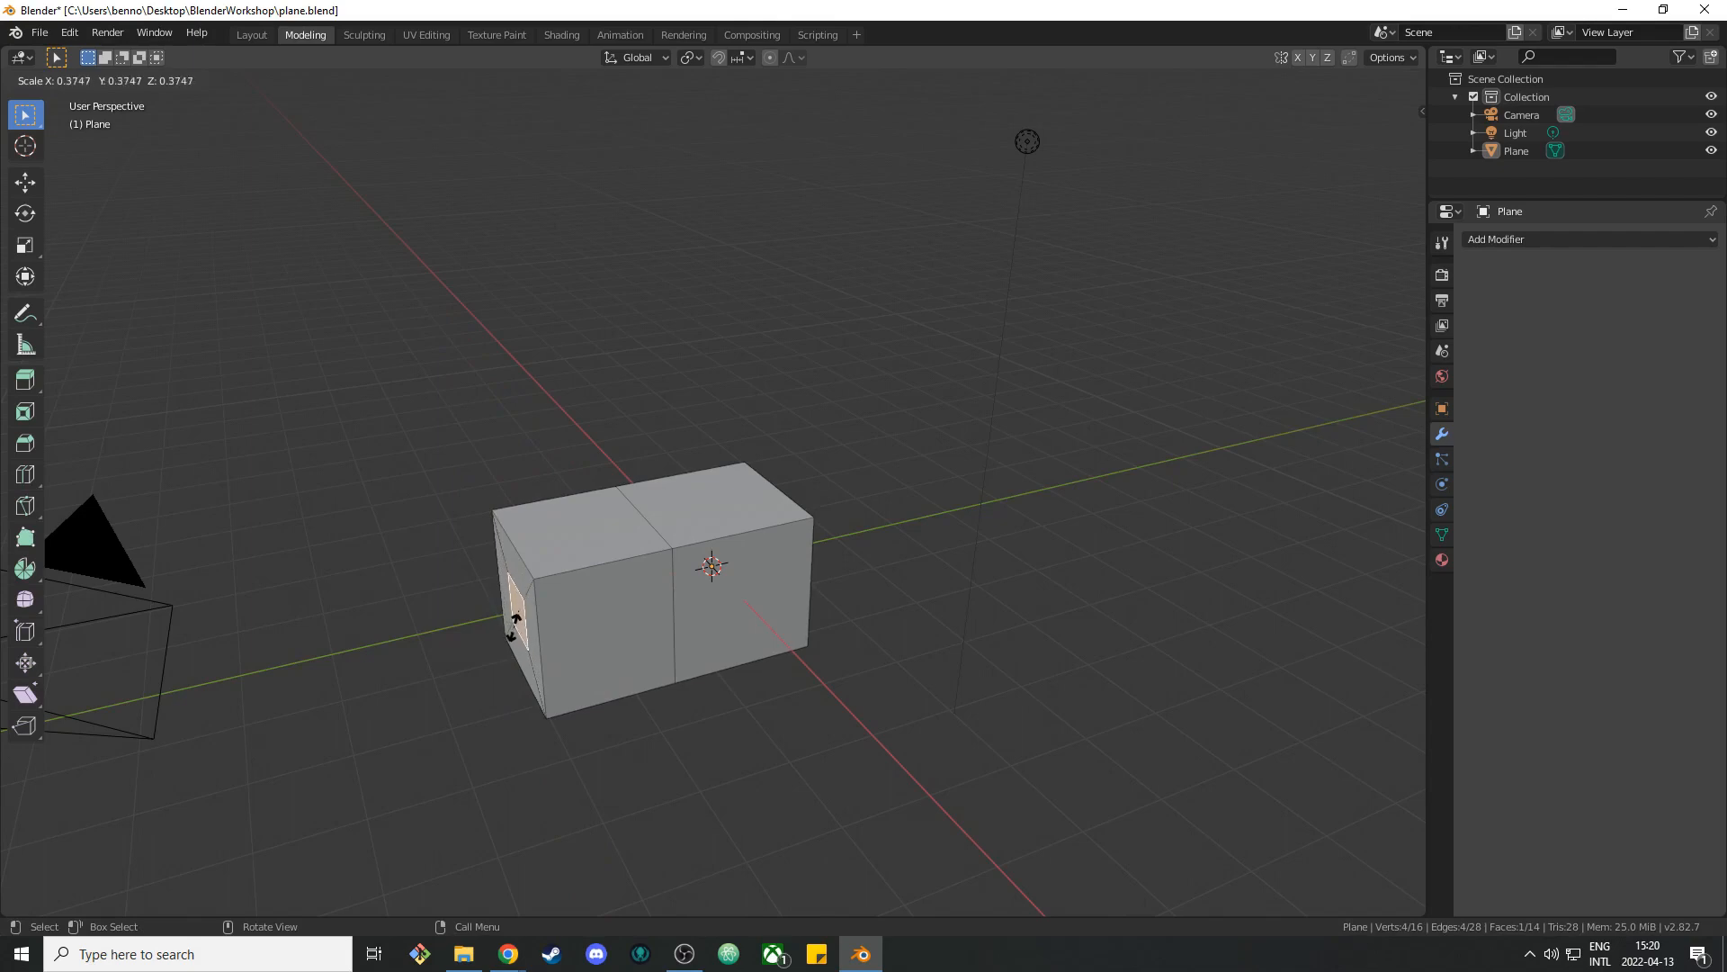
{"action": "key", "text": "r"}
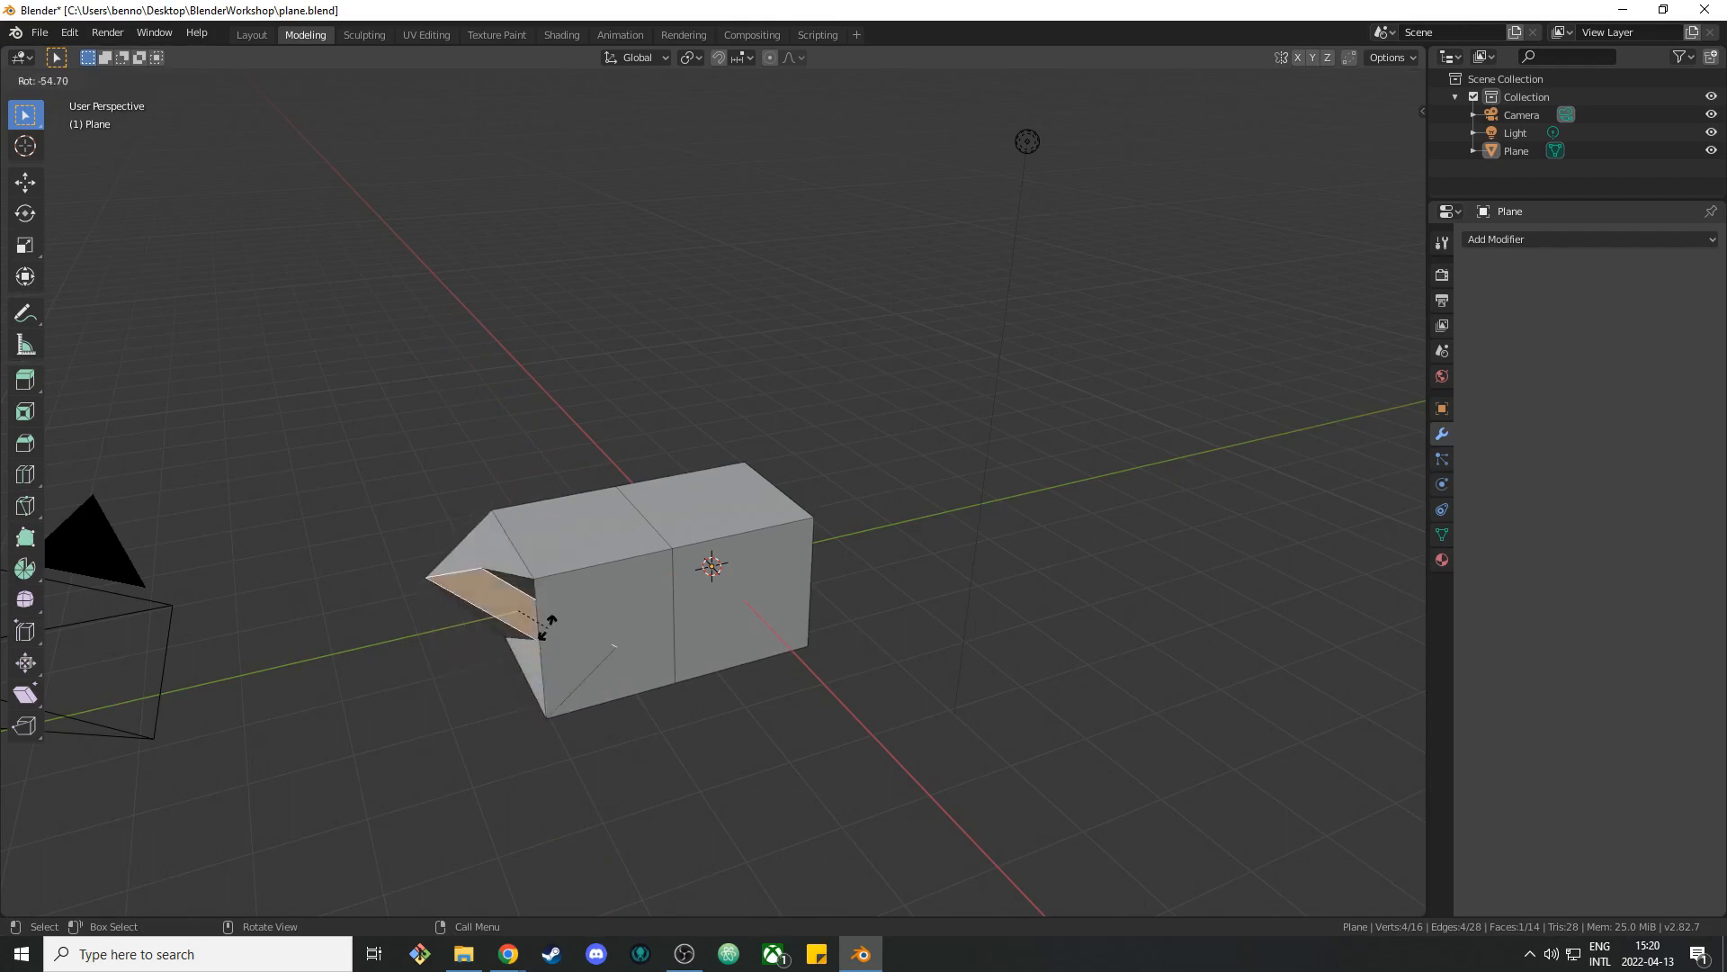
{"action": "key", "text": "Escape"}
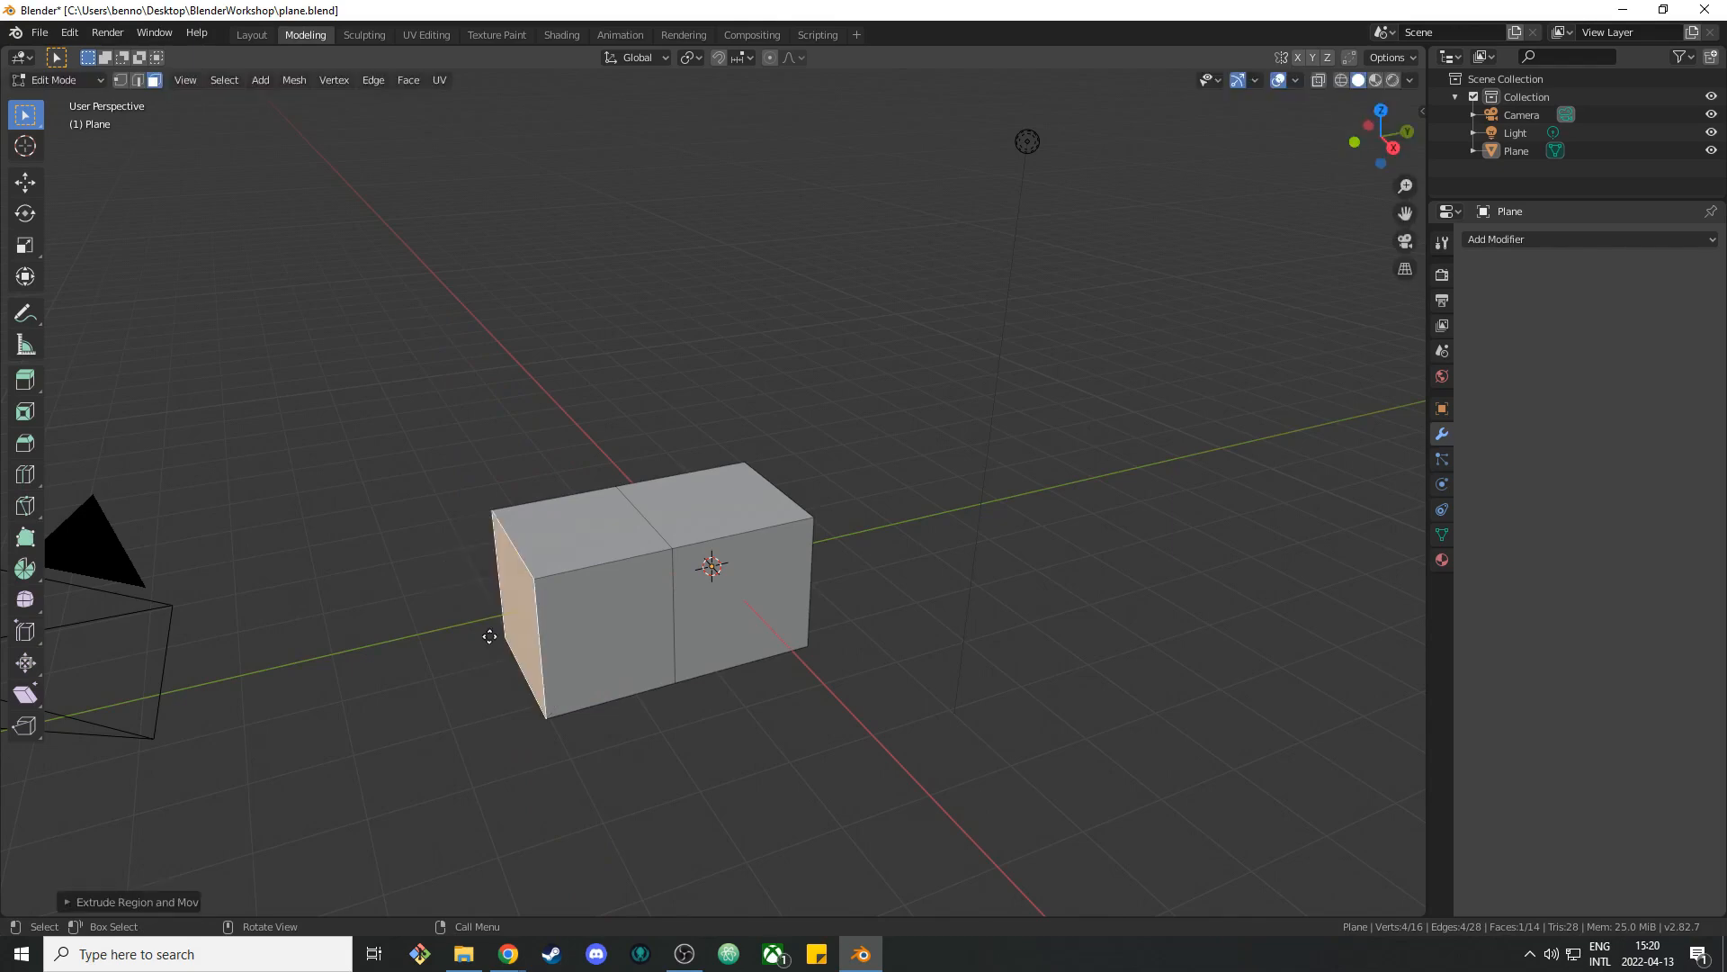
{"action": "key", "text": "g"}
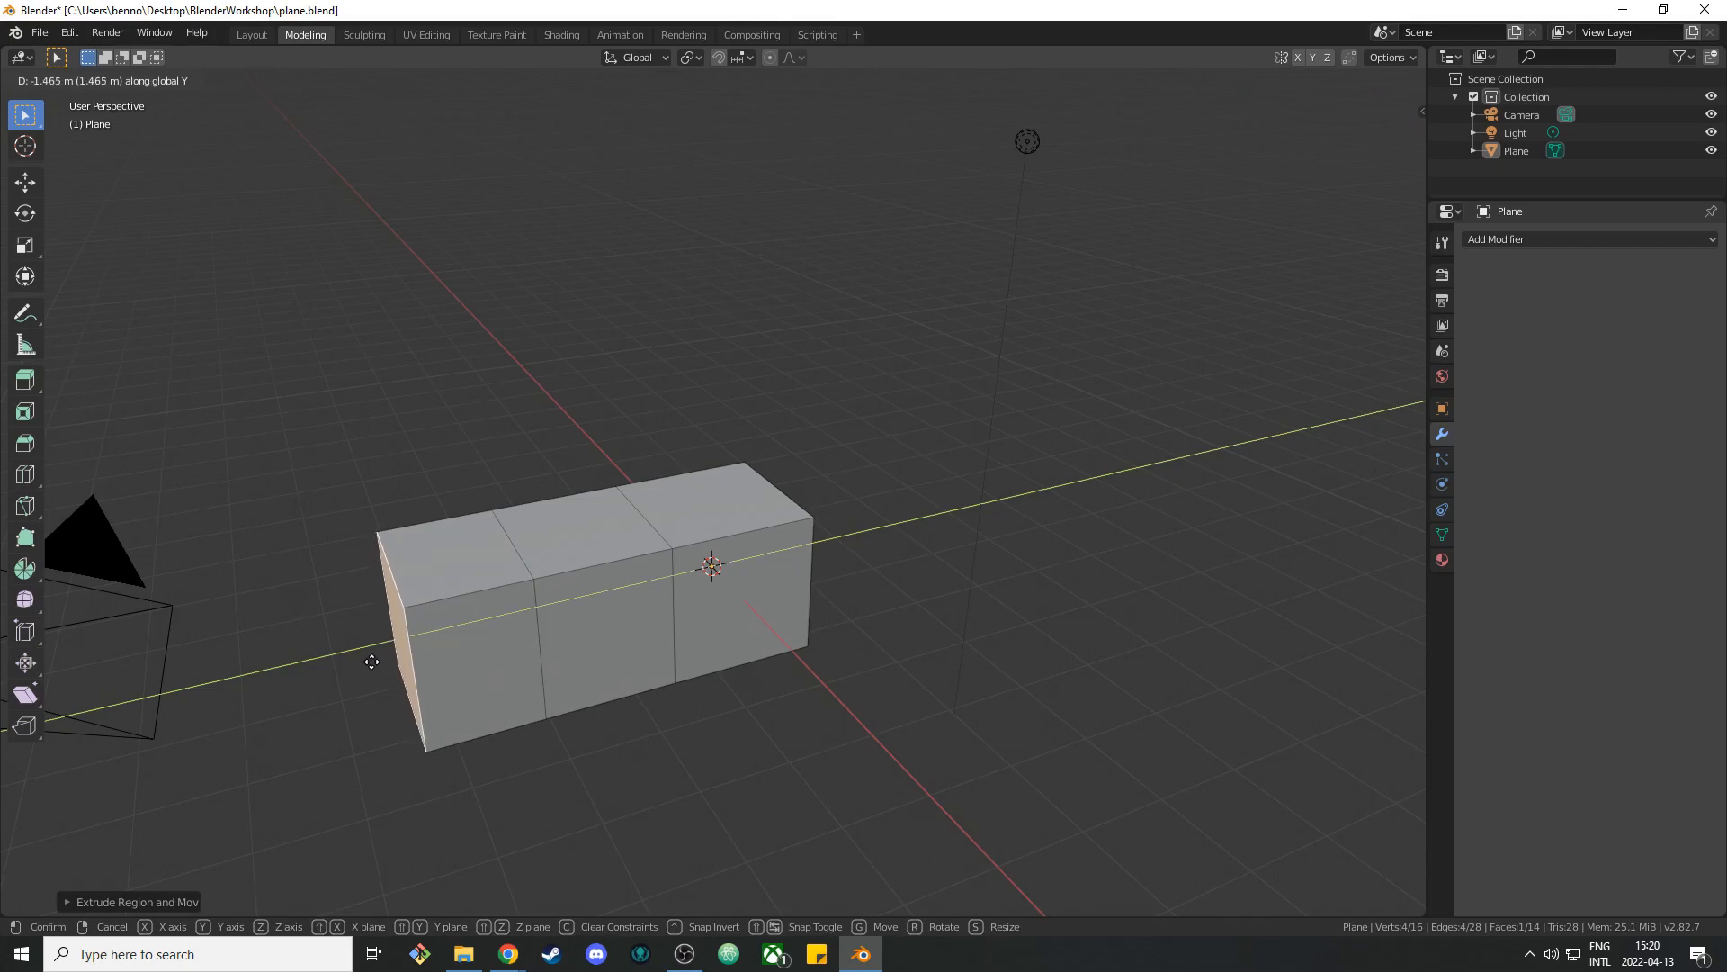
{"action": "left_click", "coordinate": [372, 663]}
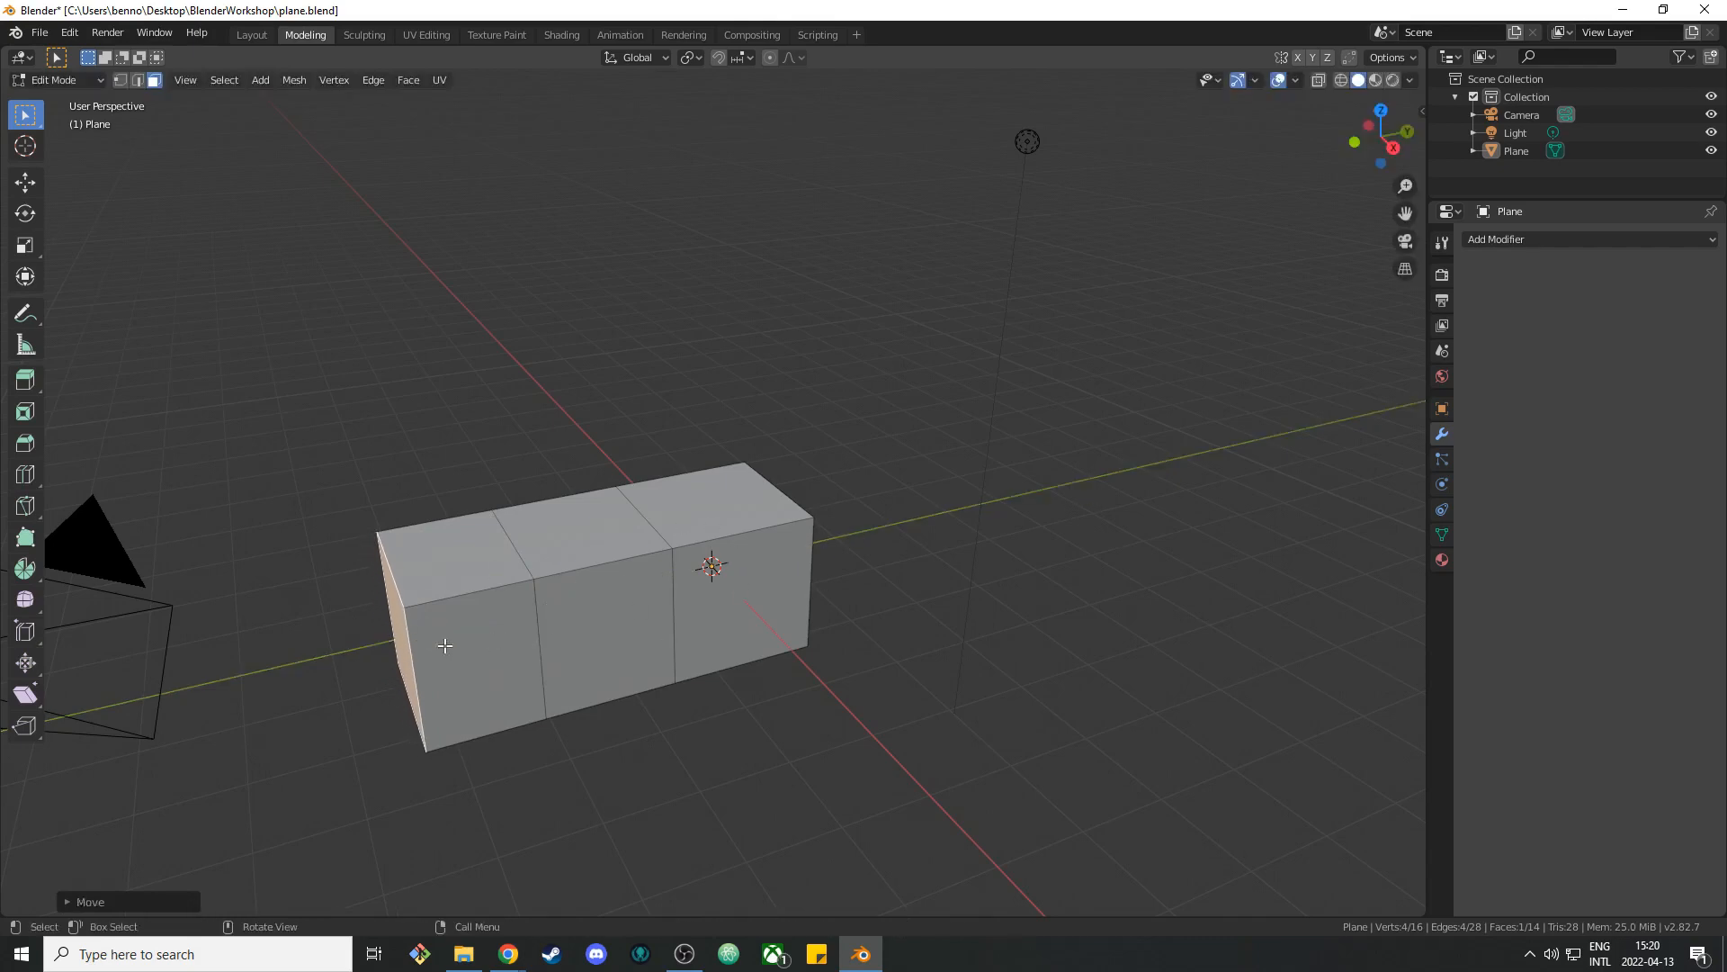
{"action": "key", "text": "s"}
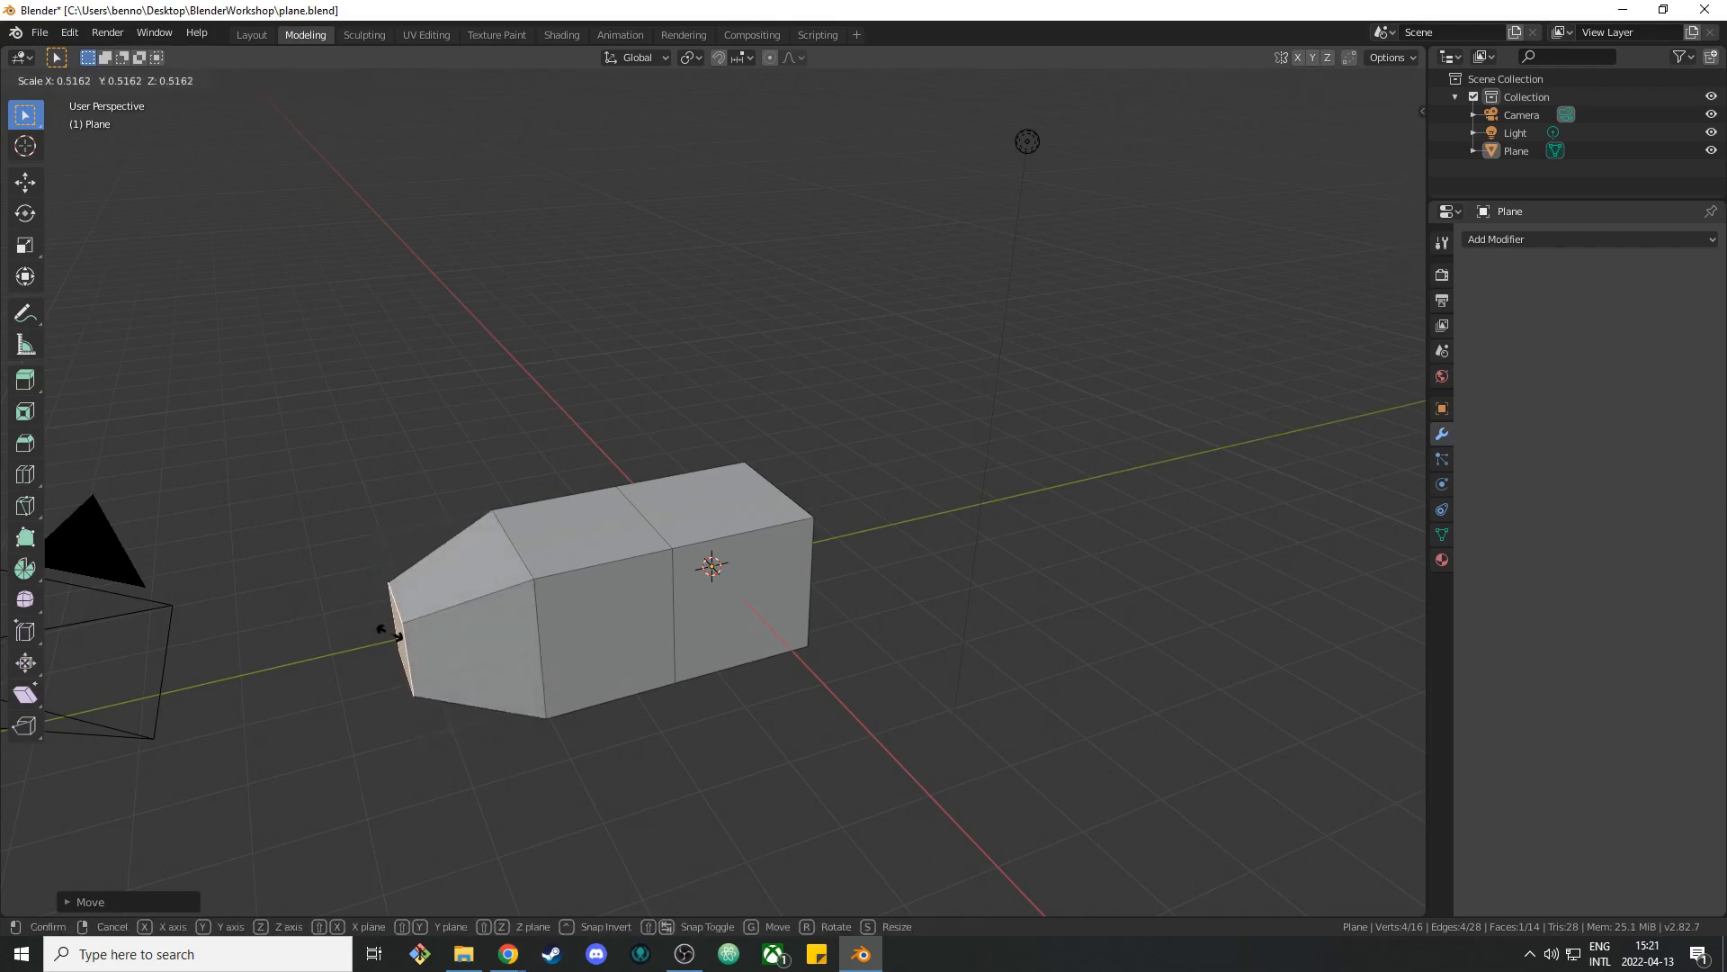
{"action": "key", "text": "x"}
{"action": "key", "text": "y"}
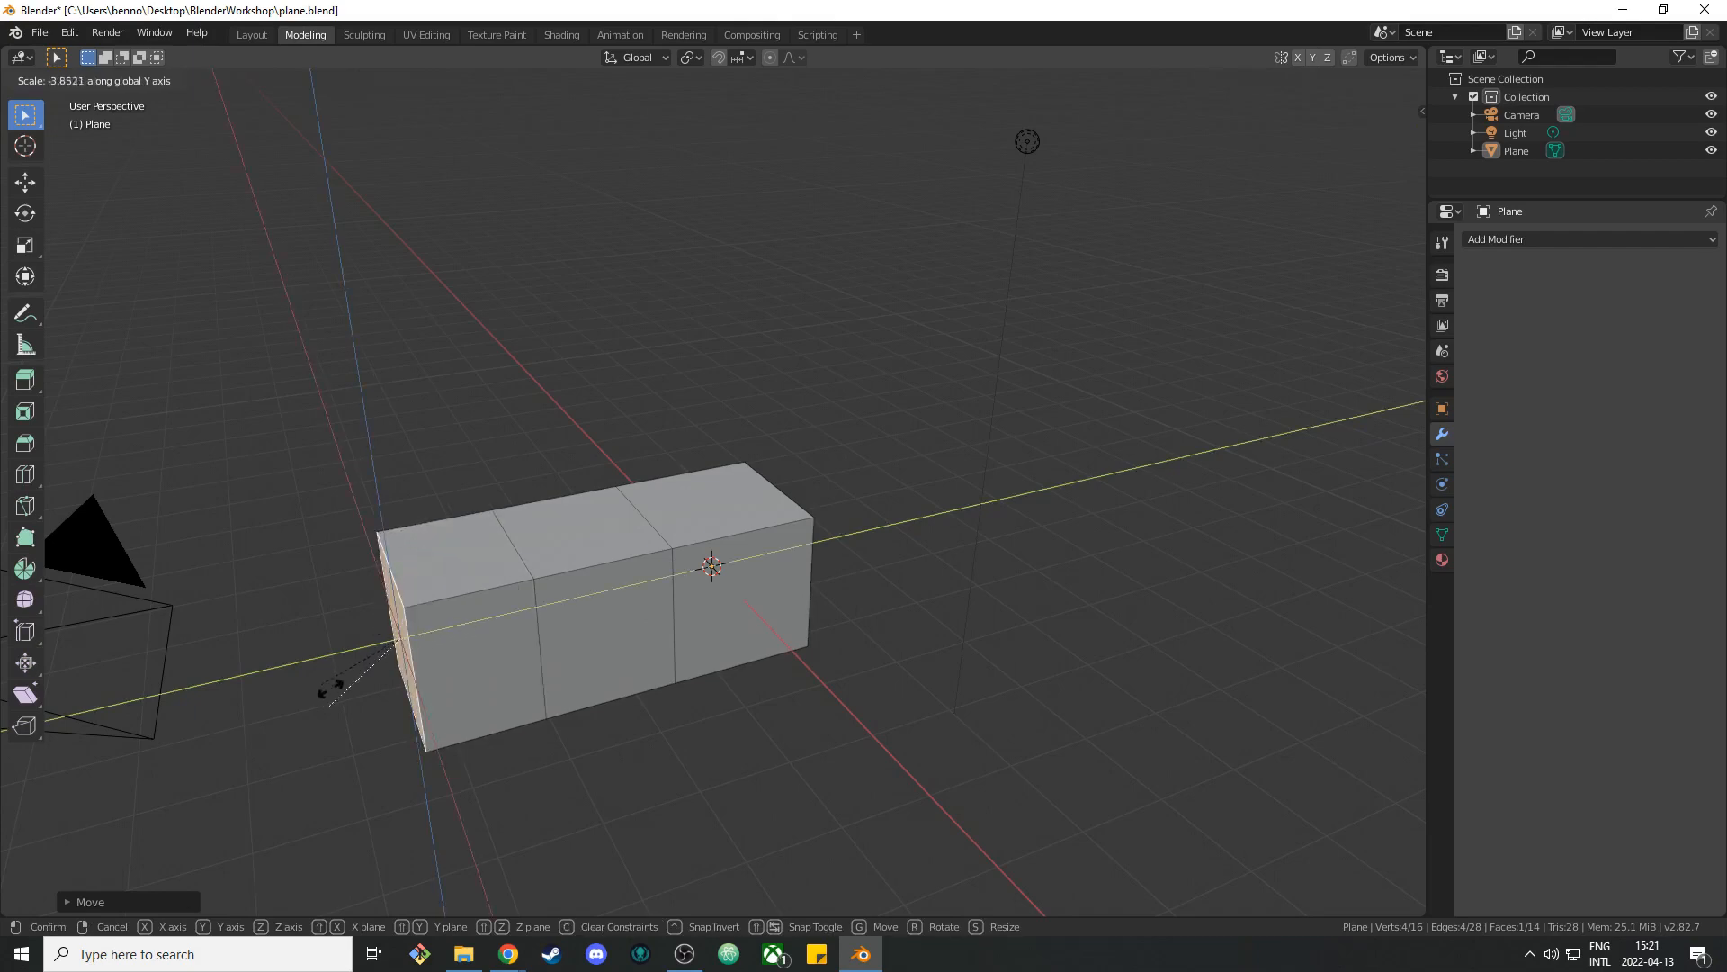
{"action": "left_click", "coordinate": [380, 691]}
Scale the end face uniformly to about 0.49 to taper the body toward the nose.
{"action": "middle_click_drag", "start_coordinate": [380, 691], "coordinate": [462, 657]}
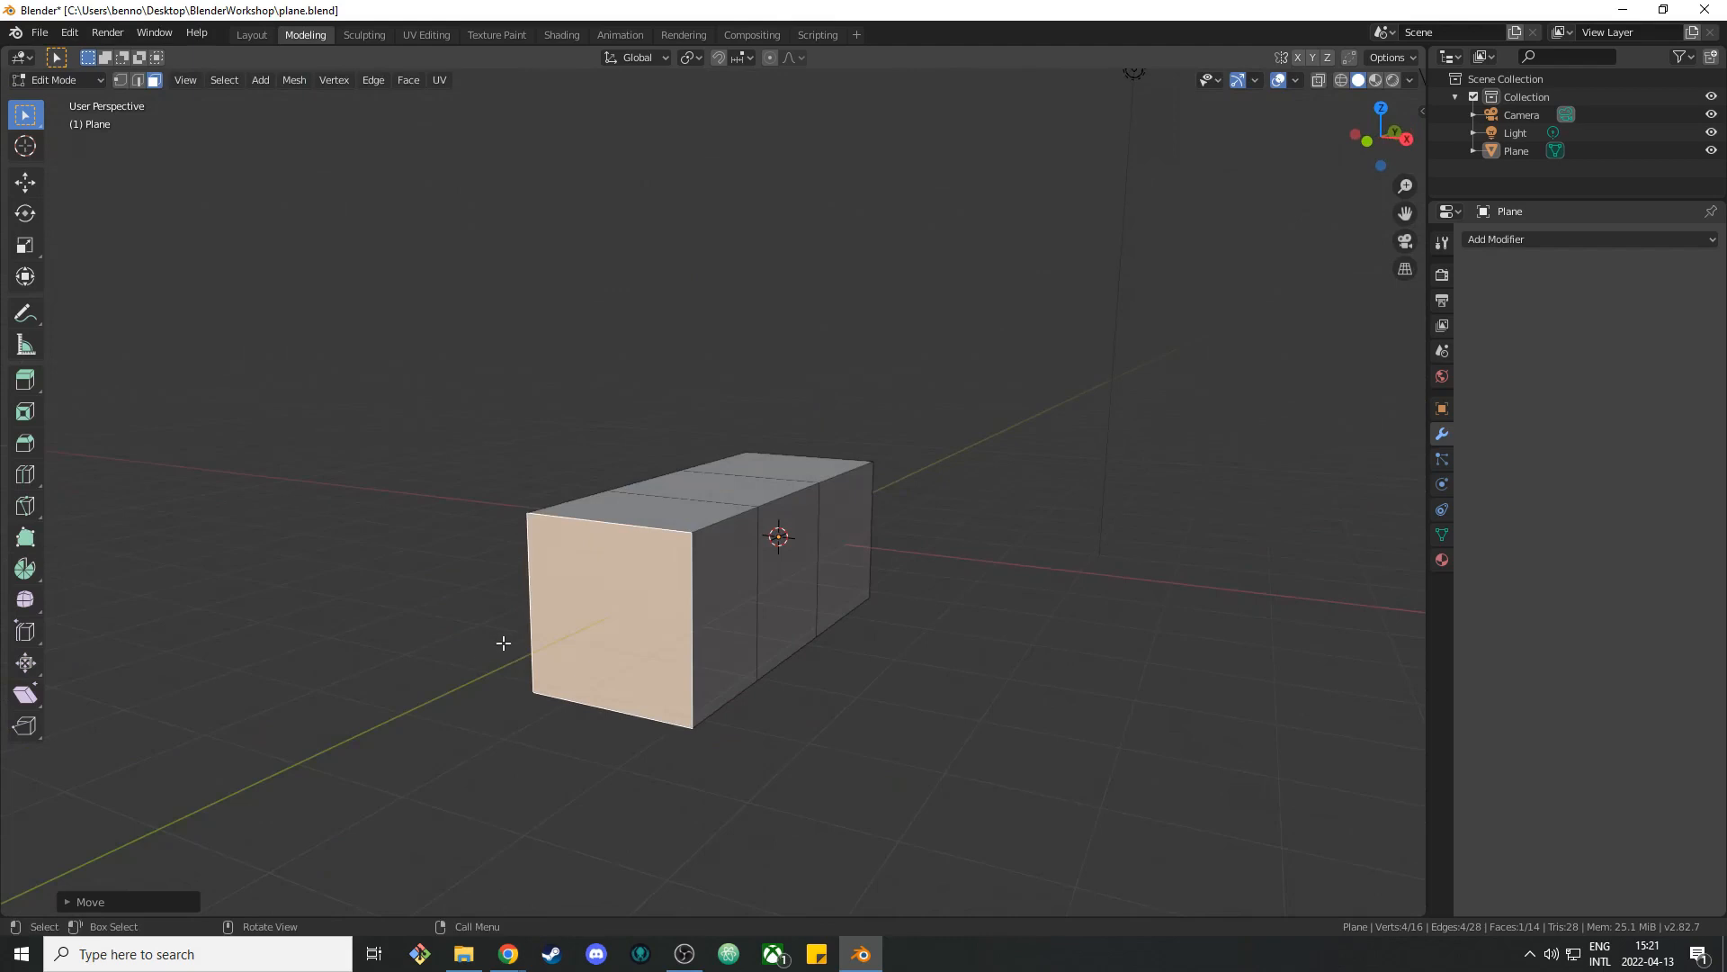
{"action": "key", "text": "s"}
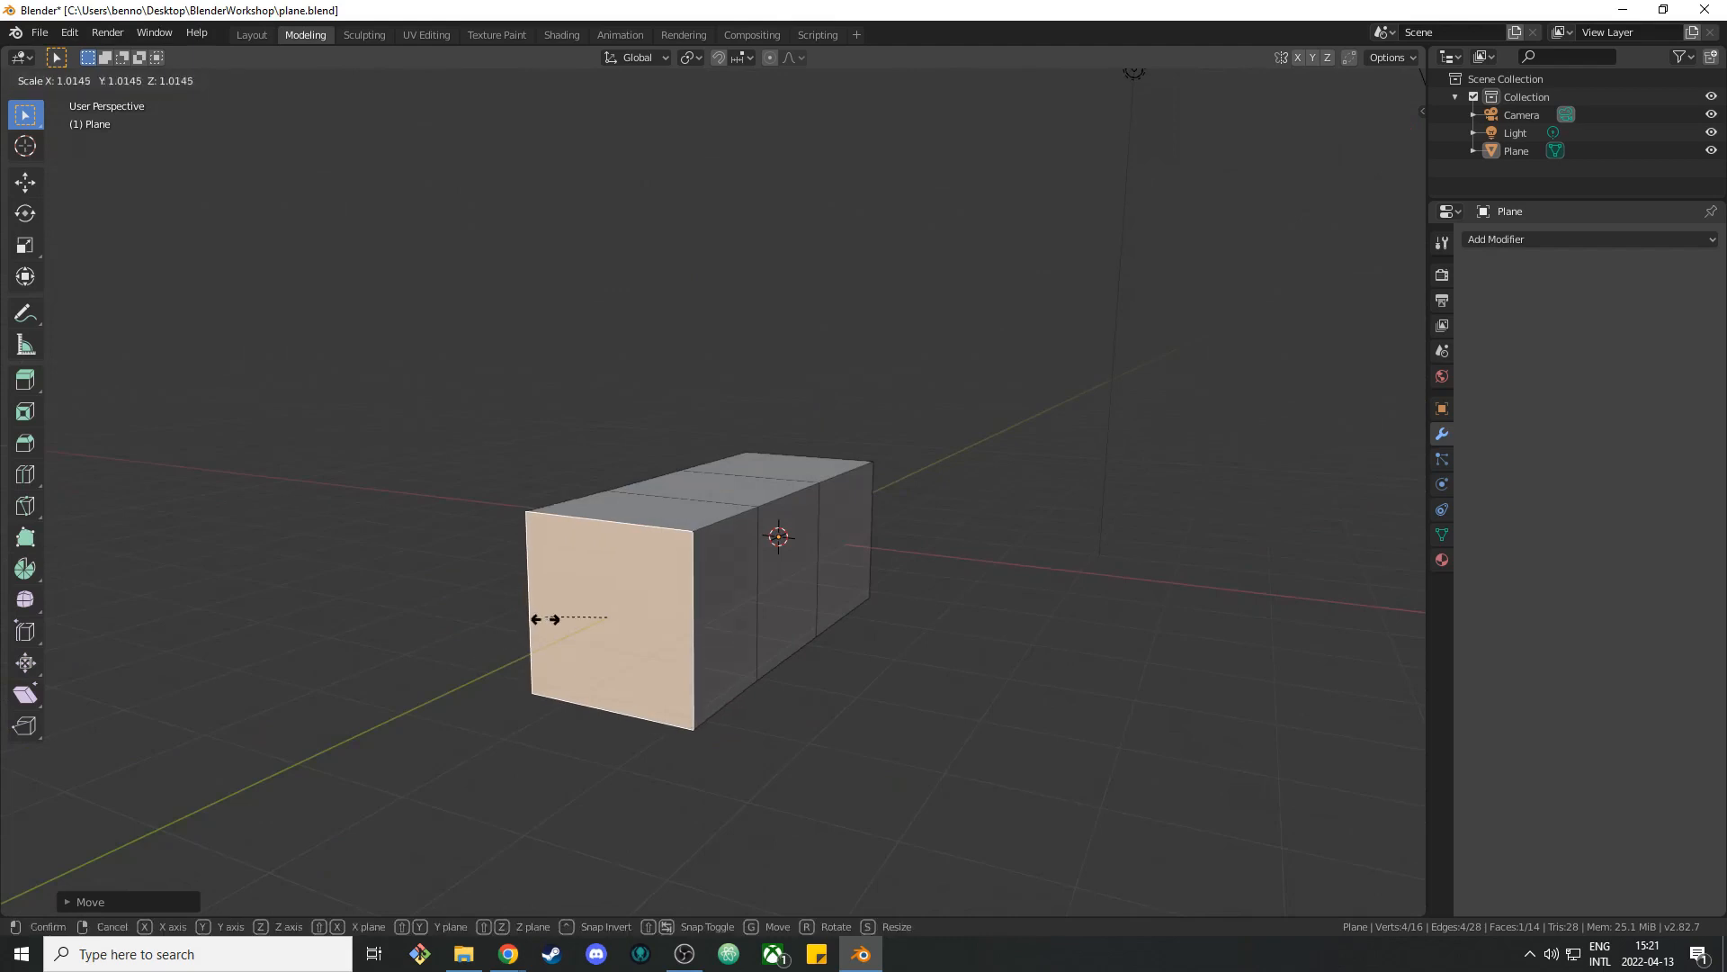
{"action": "left_click", "coordinate": [594, 647]}
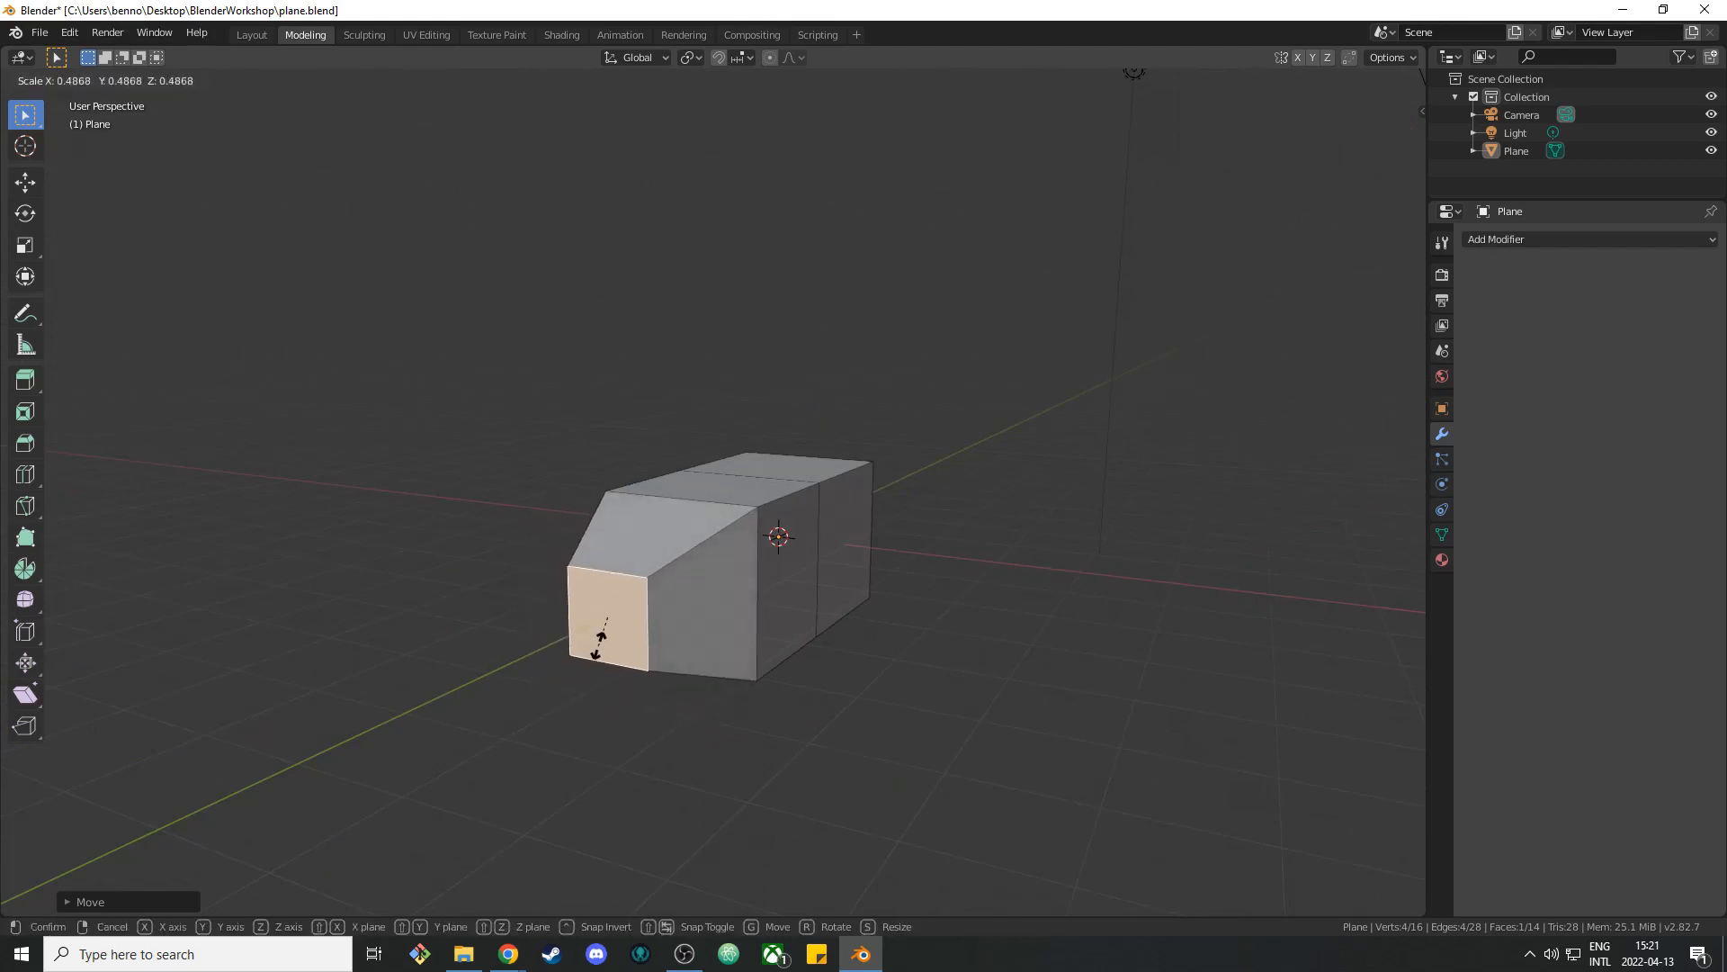
Extrude the nose face a short distance forward and scale the new face down to form a small tip.
{"action": "key", "text": "e"}
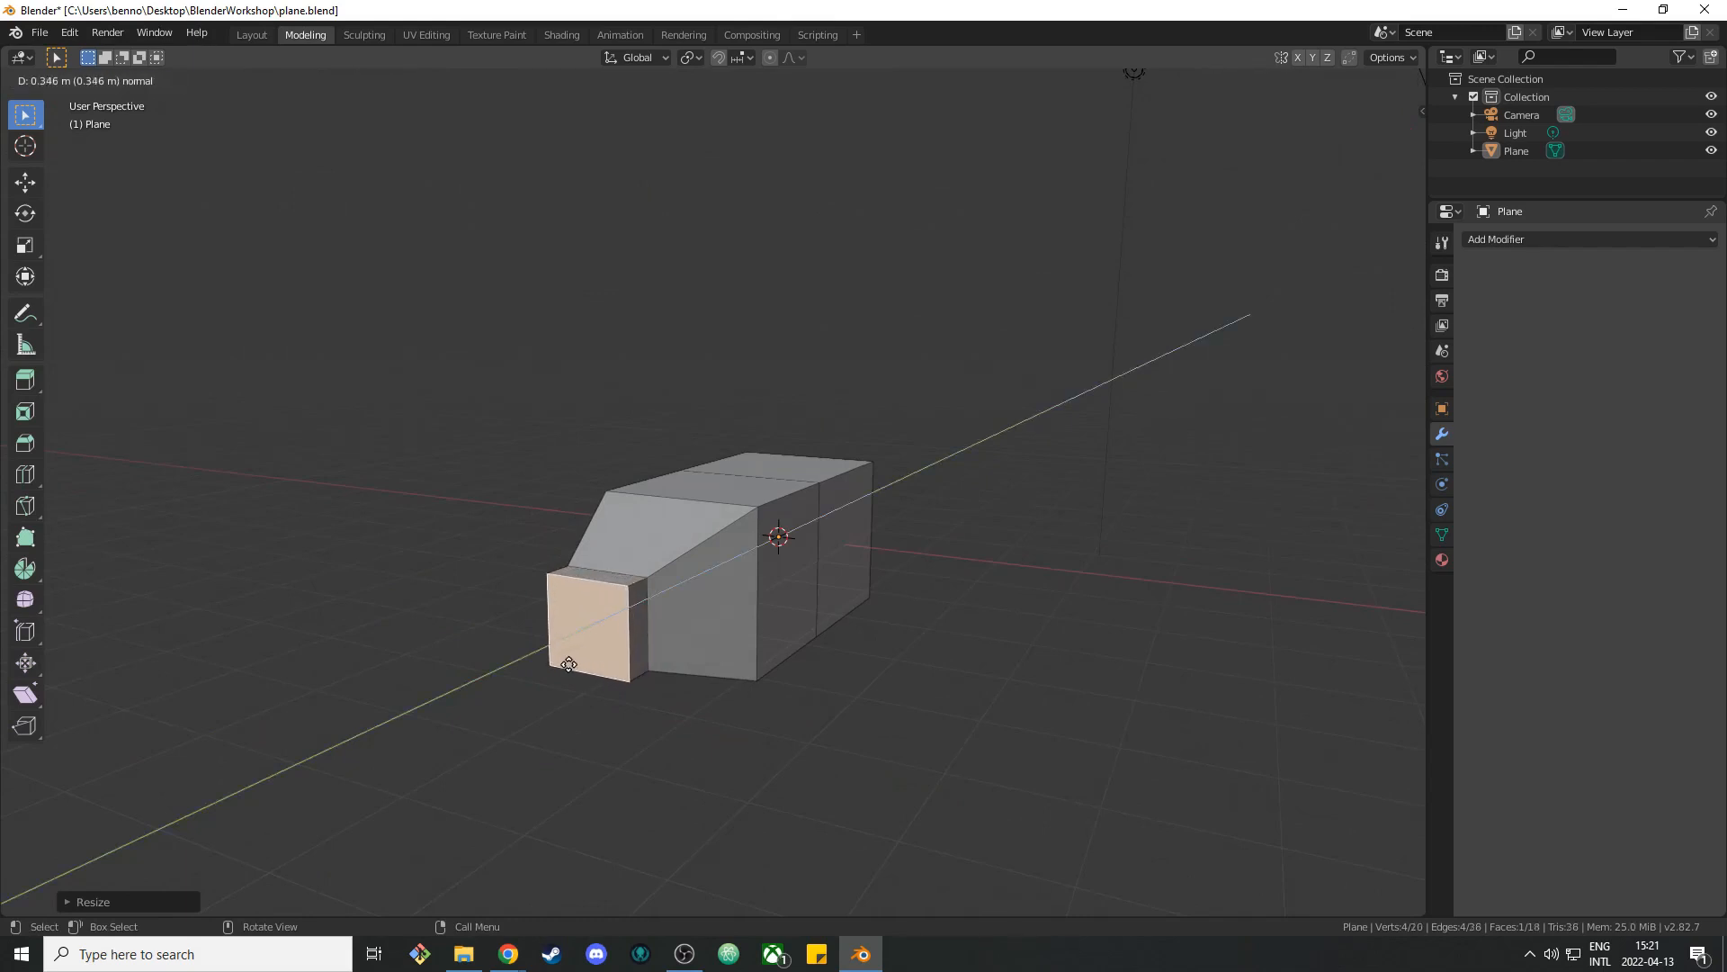
{"action": "left_click", "coordinate": [562, 665]}
{"action": "key", "text": "s"}
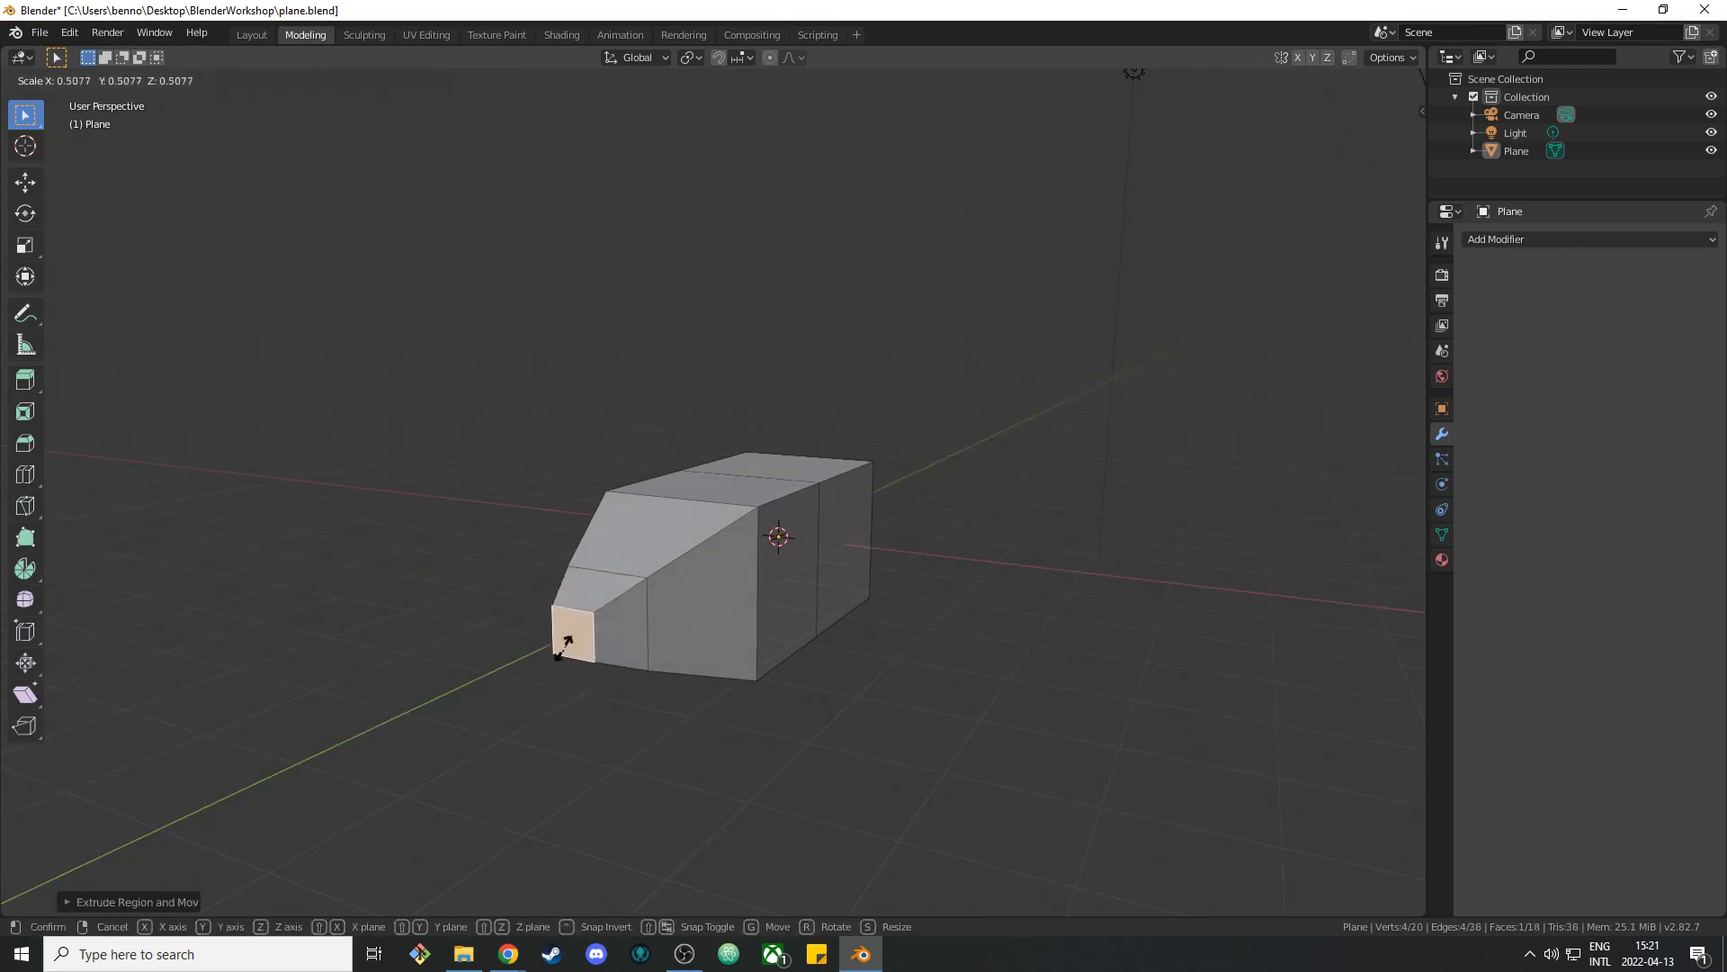
{"action": "left_click", "coordinate": [567, 641]}
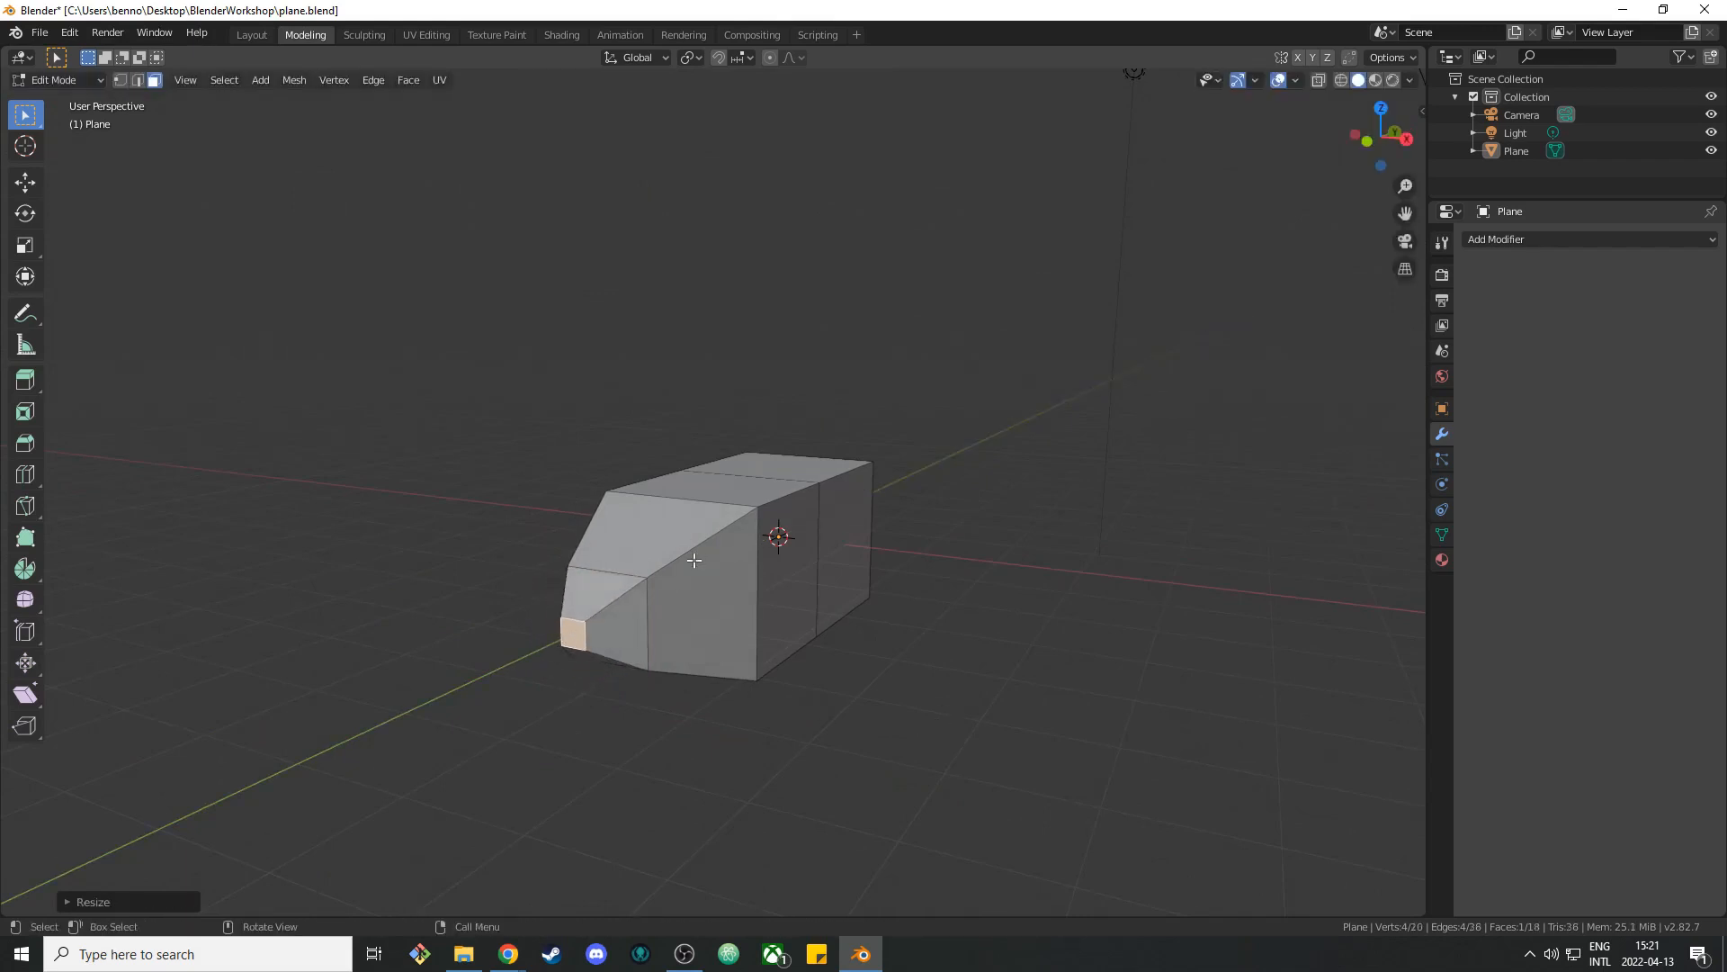
Extrude the face at the opposite end of the body three times in a row, making the second segment about 2.06 m long.
{"action": "middle_click_drag", "start_coordinate": [856, 629], "coordinate": [602, 663]}
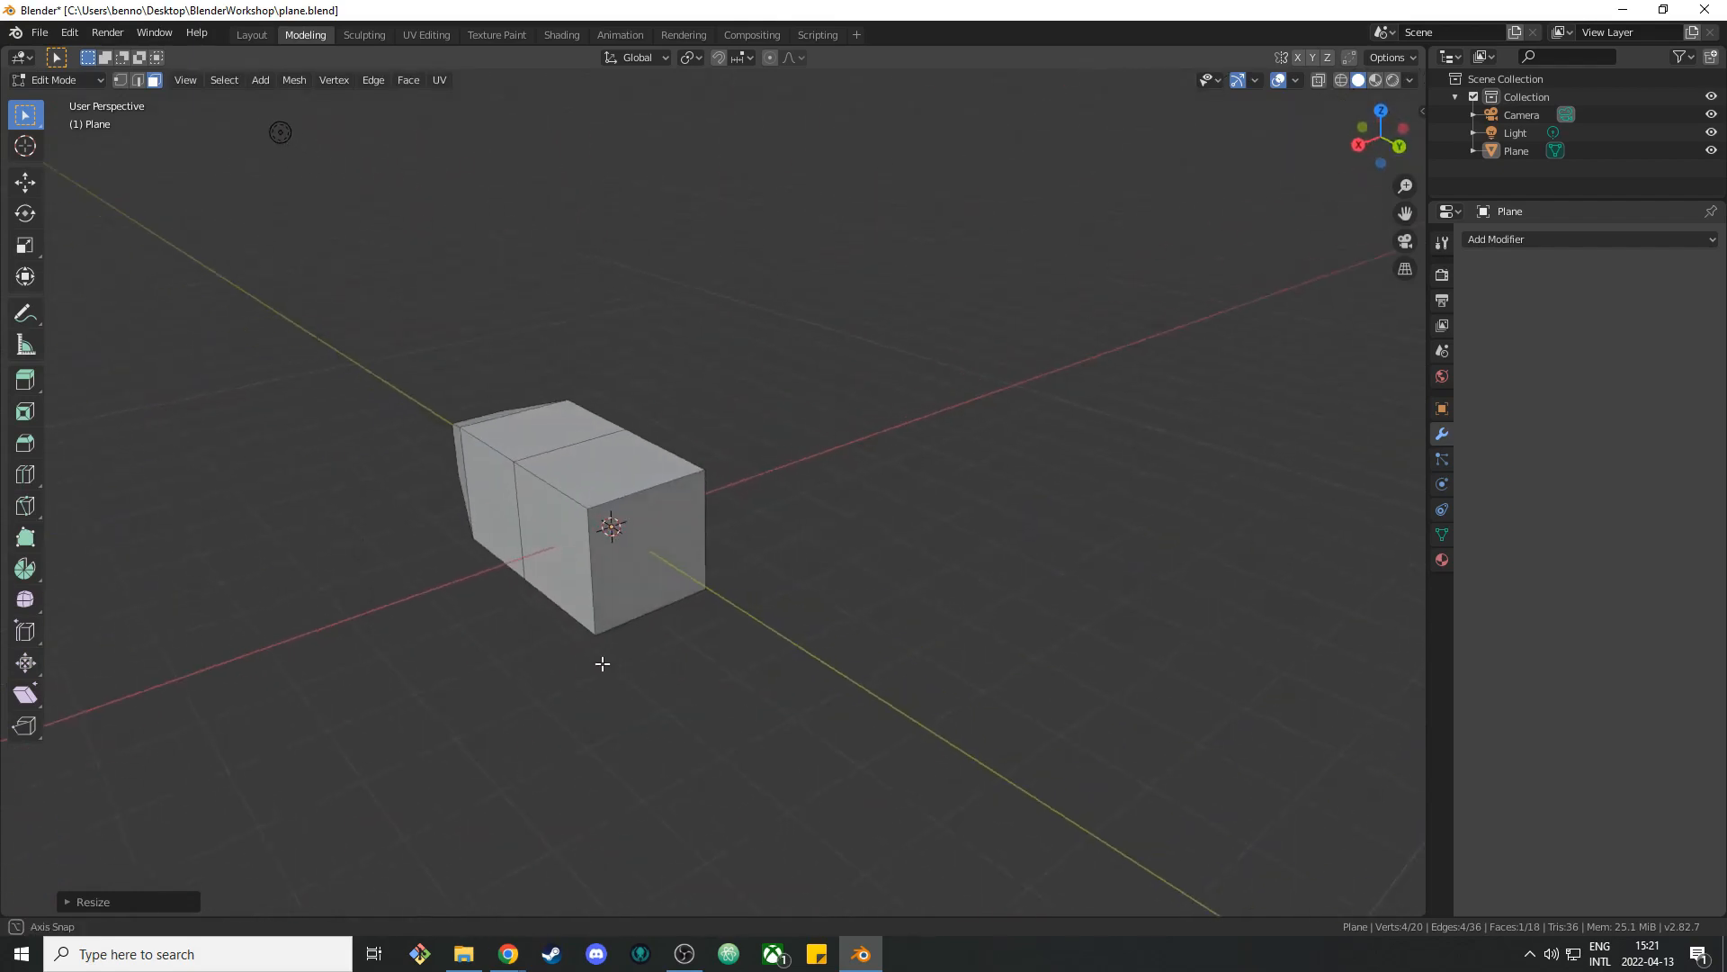
{"action": "left_click", "coordinate": [657, 564]}
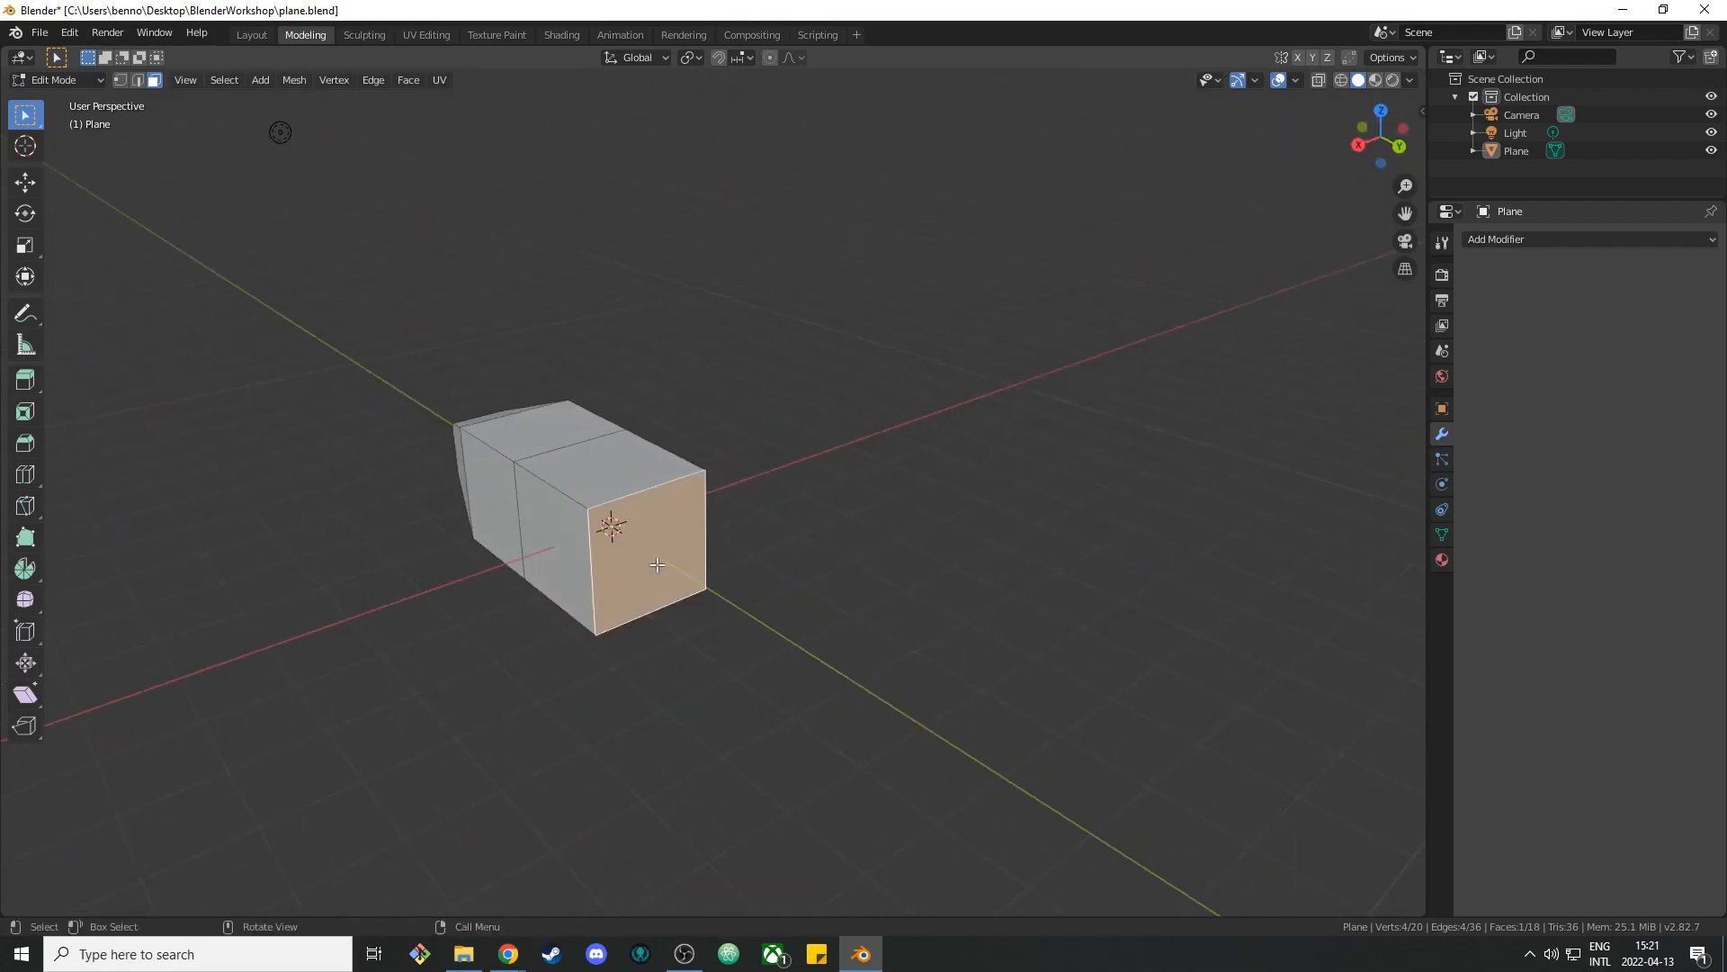
{"action": "key", "text": "e"}
{"action": "left_click", "coordinate": [733, 619]}
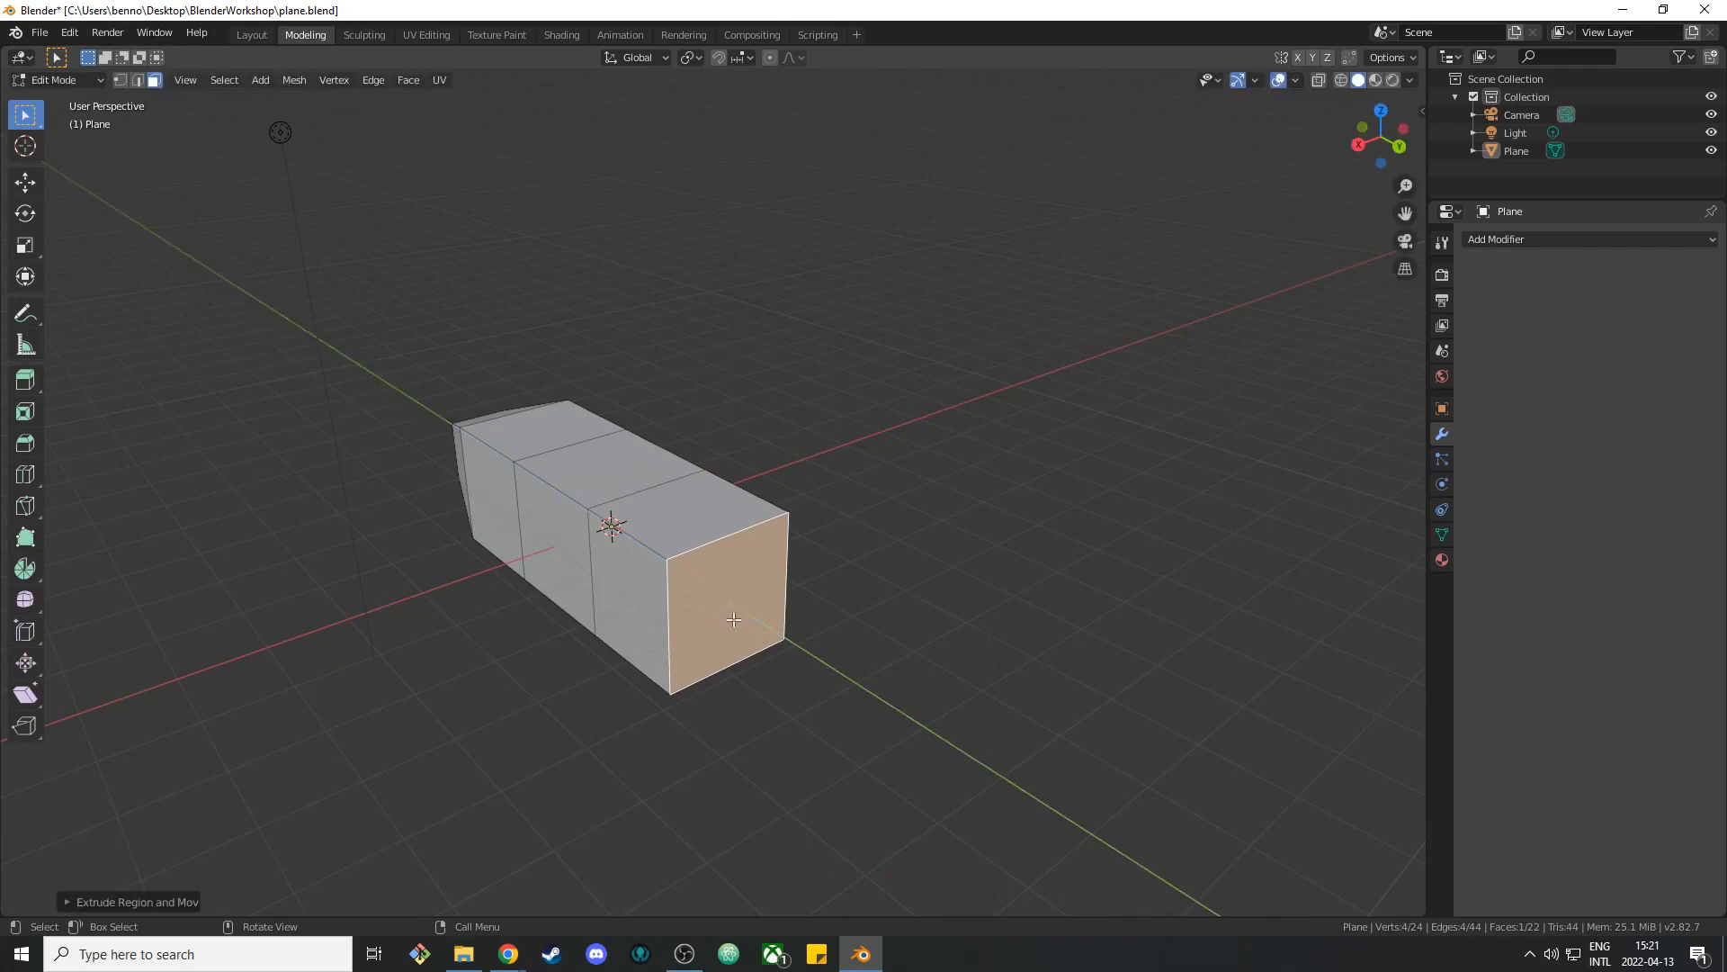
{"action": "key", "text": "e"}
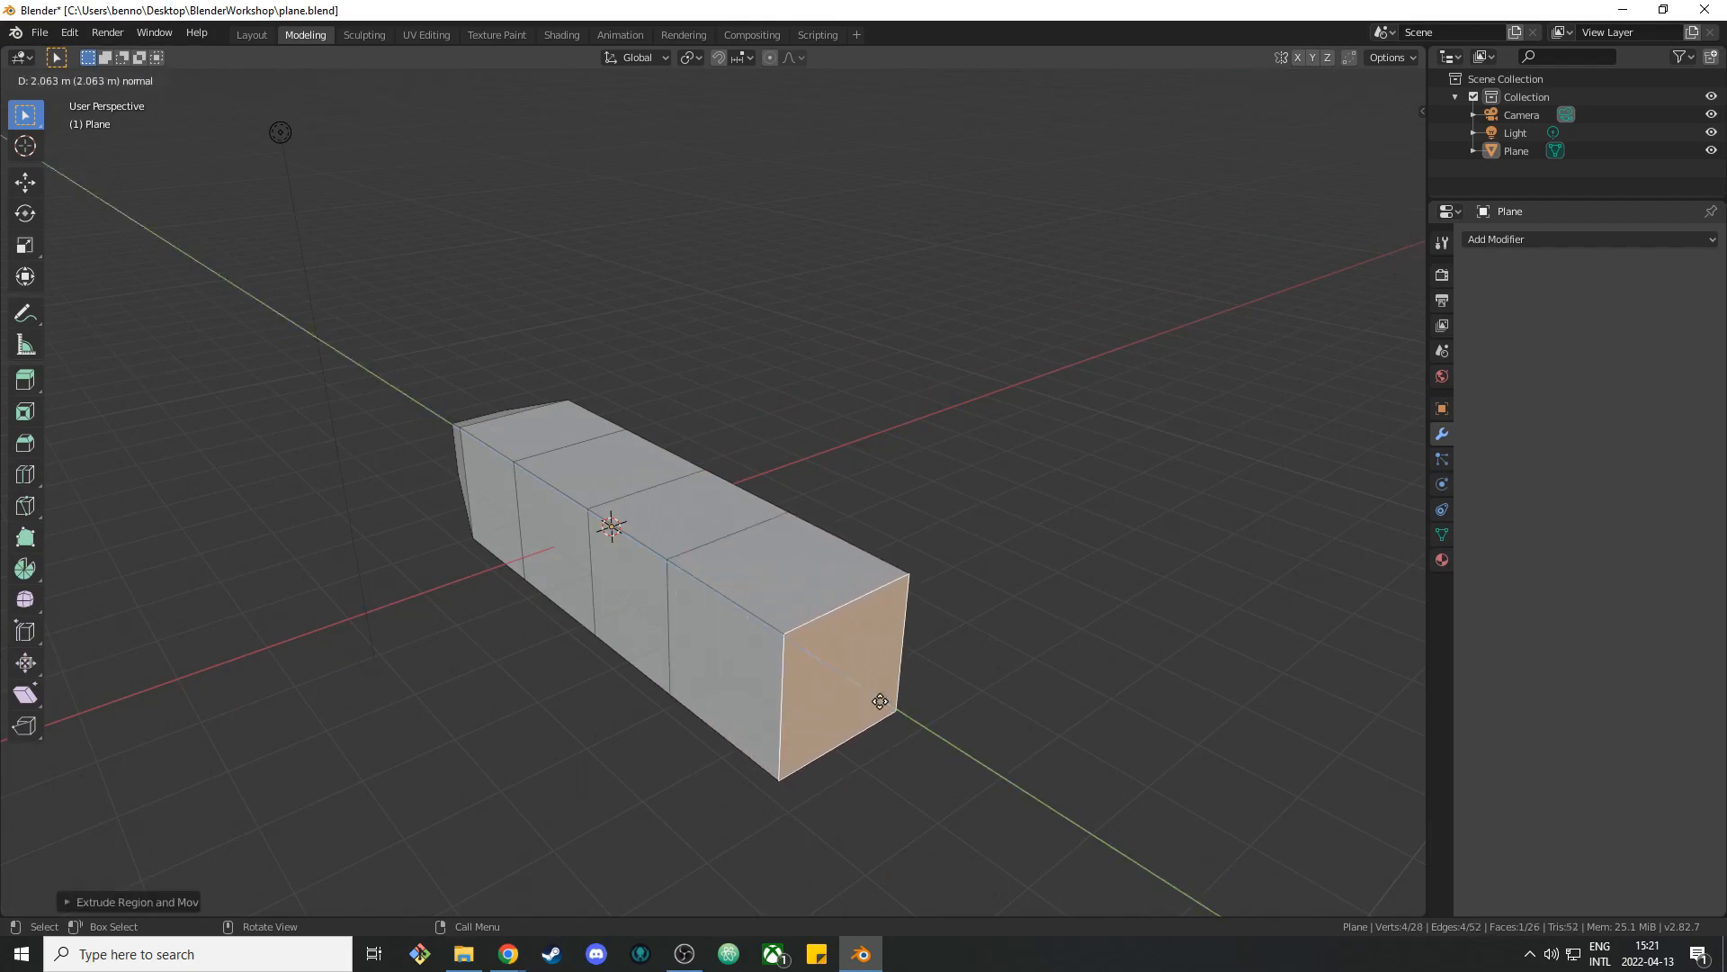
{"action": "left_click", "coordinate": [879, 701]}
{"action": "key", "text": "e"}
{"action": "left_click", "coordinate": [995, 779]}
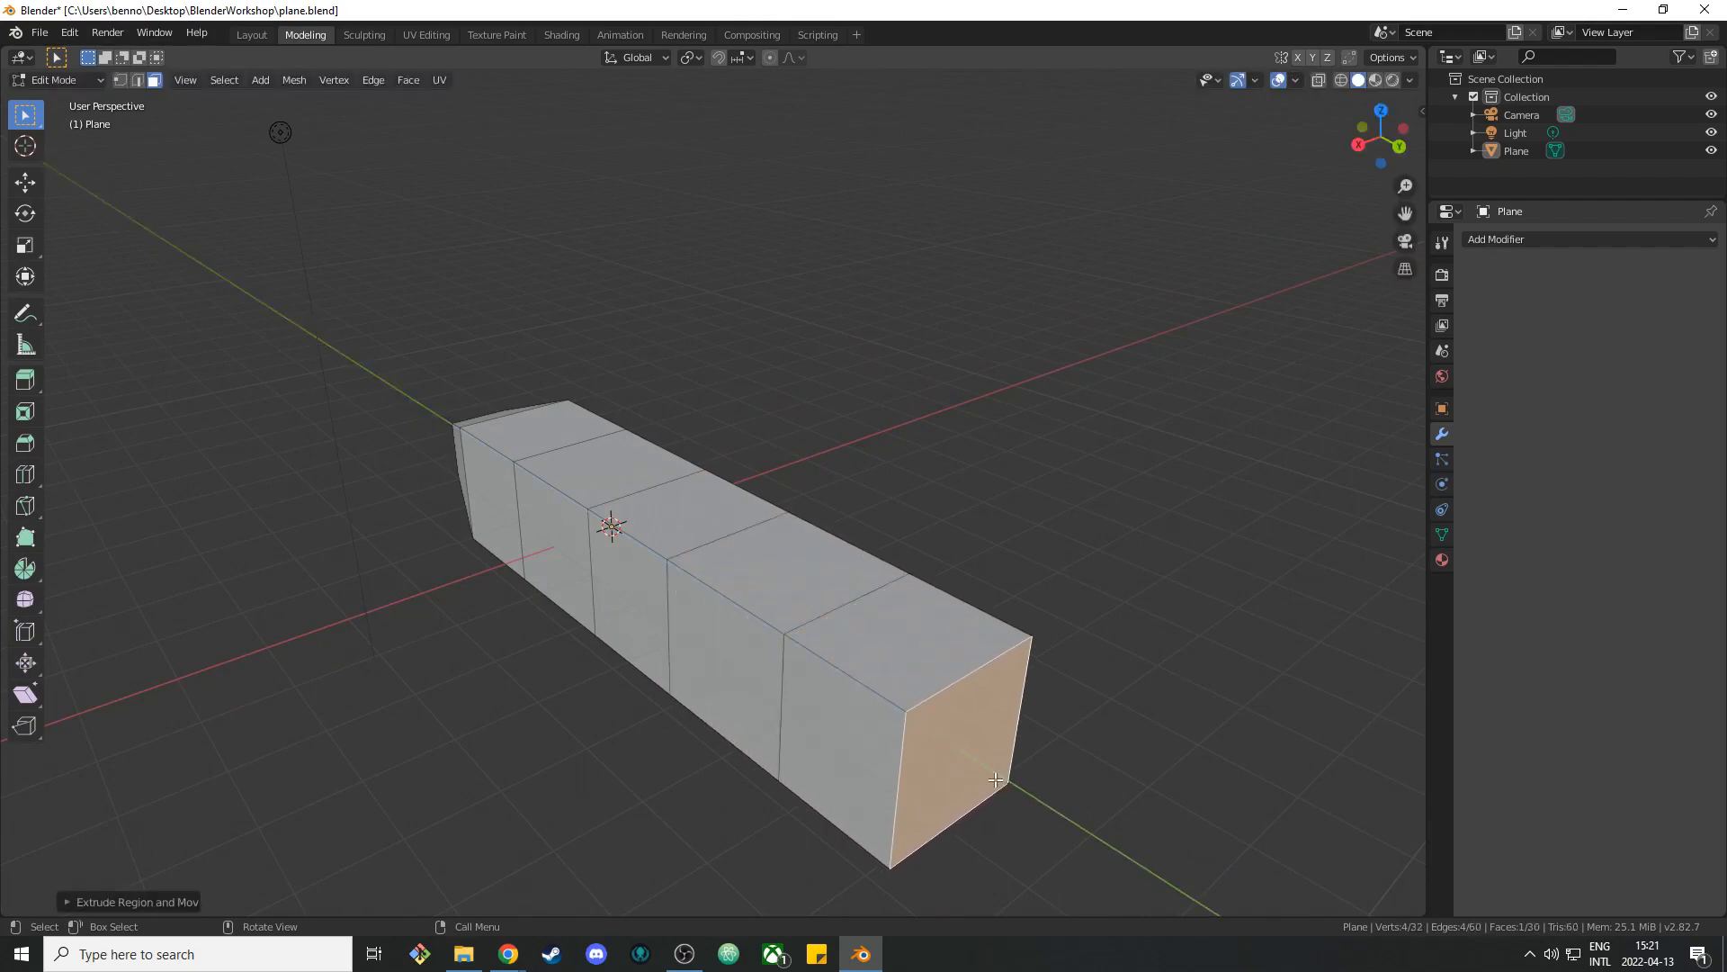
Scale the tail end face to about 0.57 and raise it about 0.41 m along the Z axis.
{"action": "key", "text": "s"}
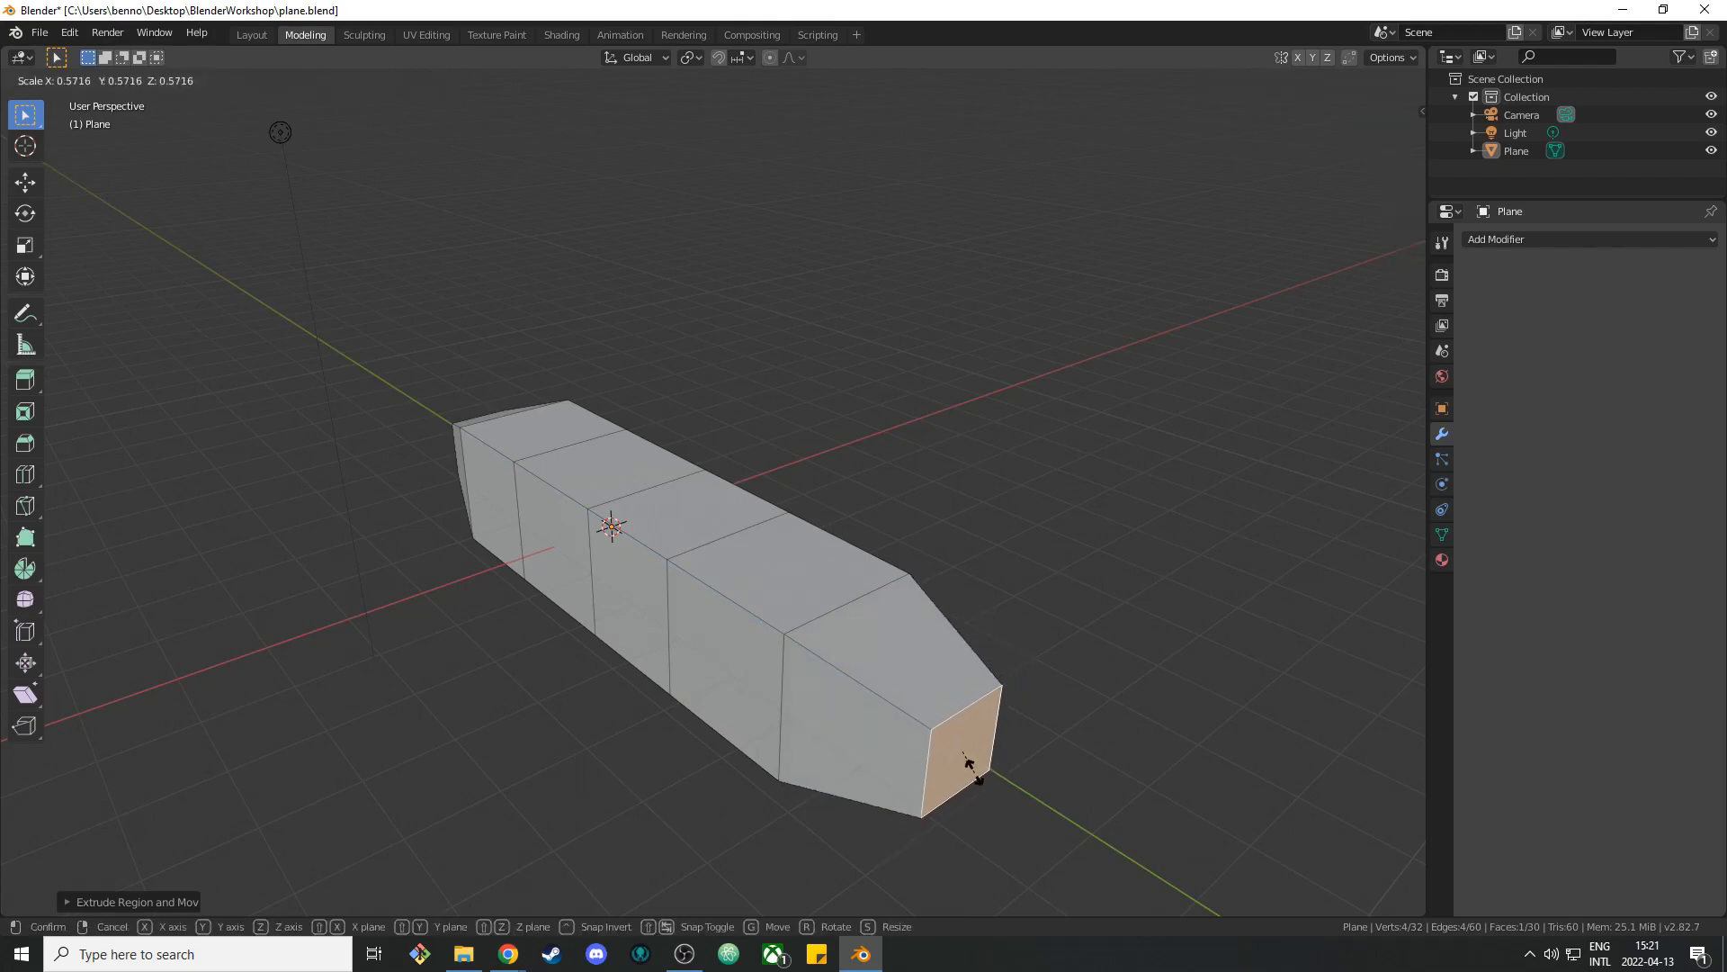
{"action": "left_click", "coordinate": [970, 766]}
{"action": "key", "text": "g"}
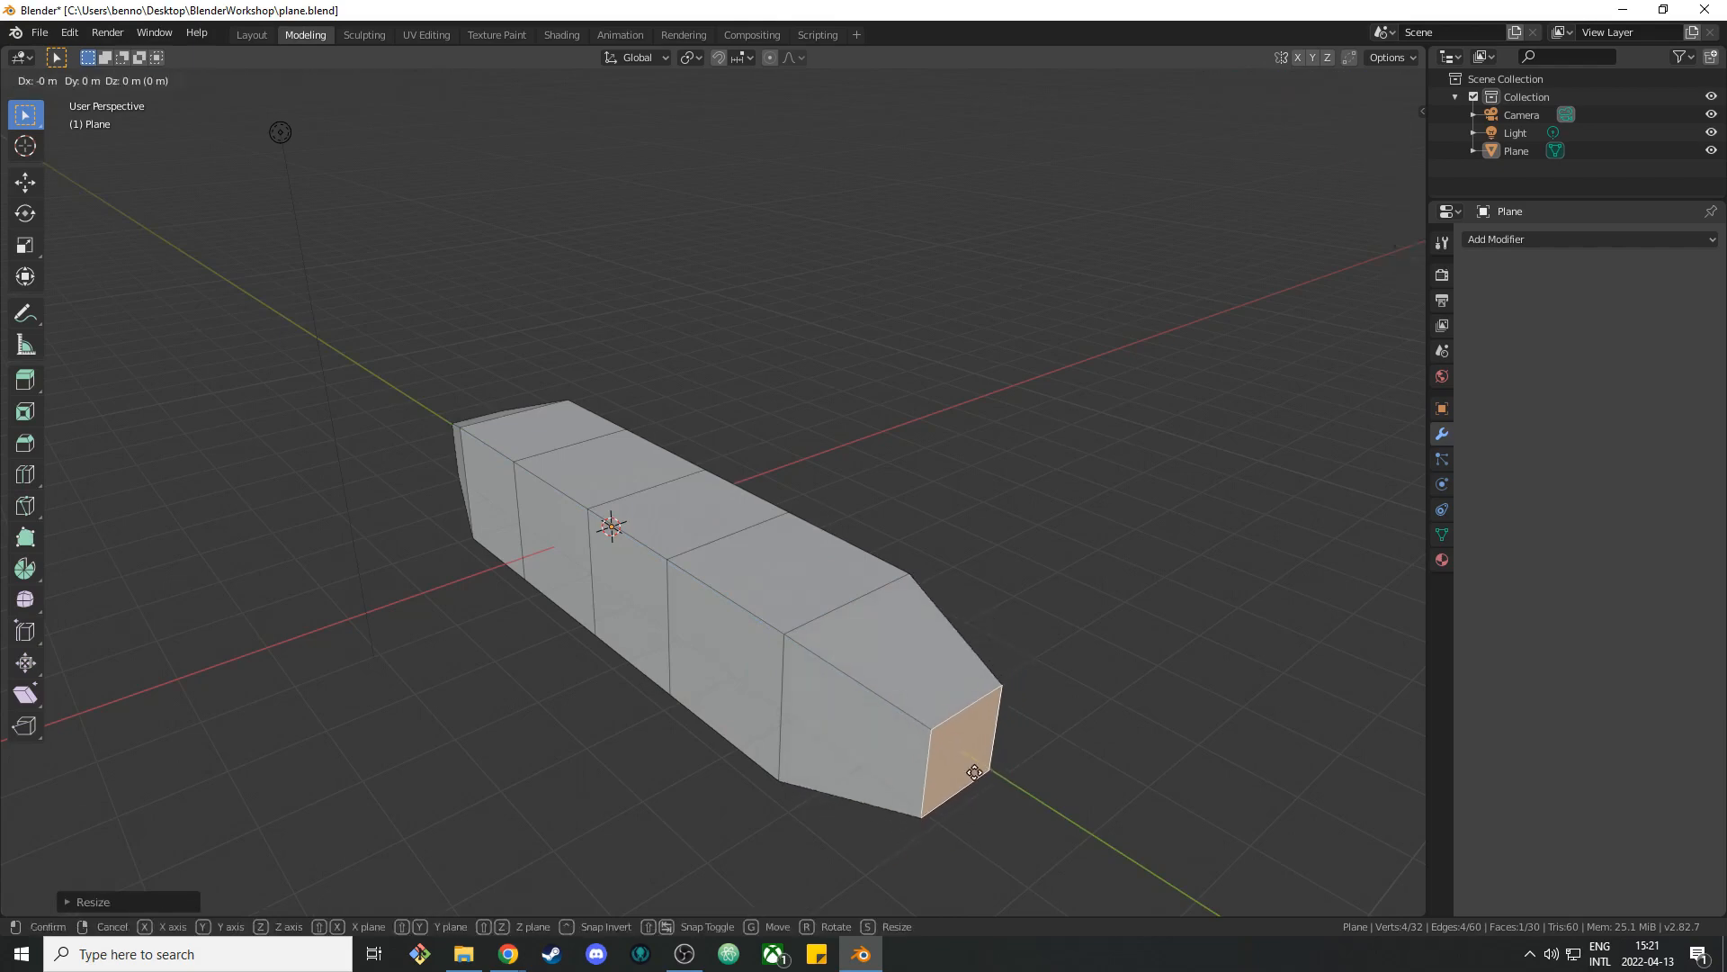
{"action": "key", "text": "z"}
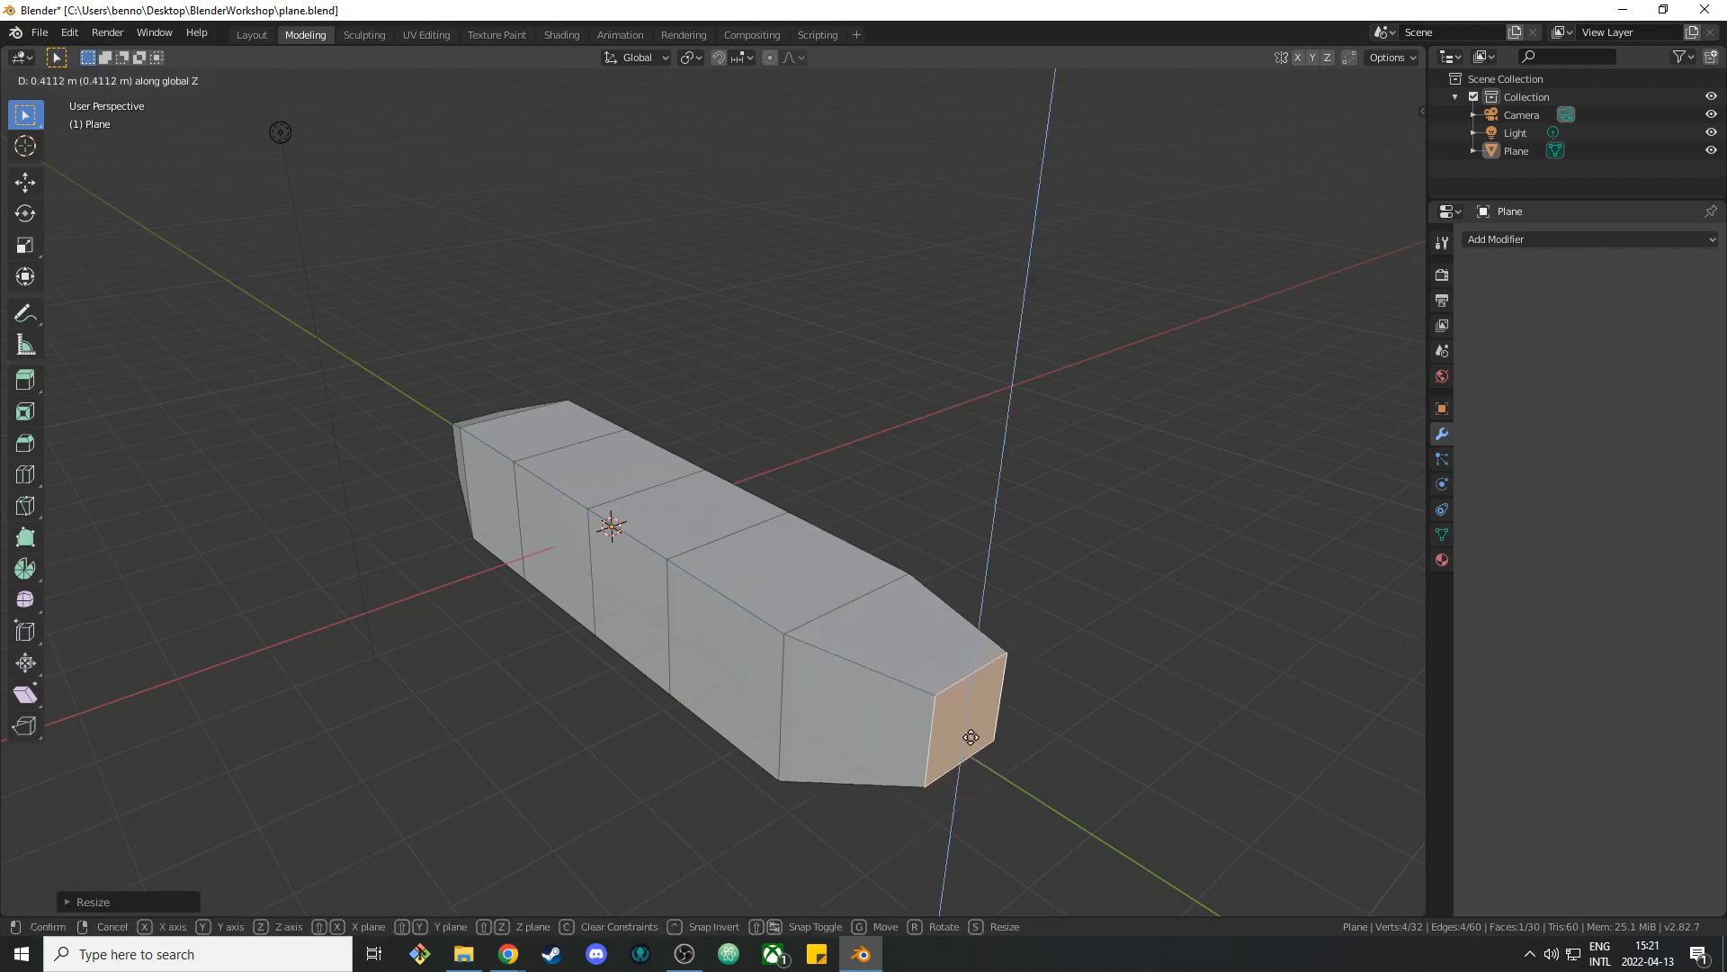
{"action": "left_click", "coordinate": [971, 738]}
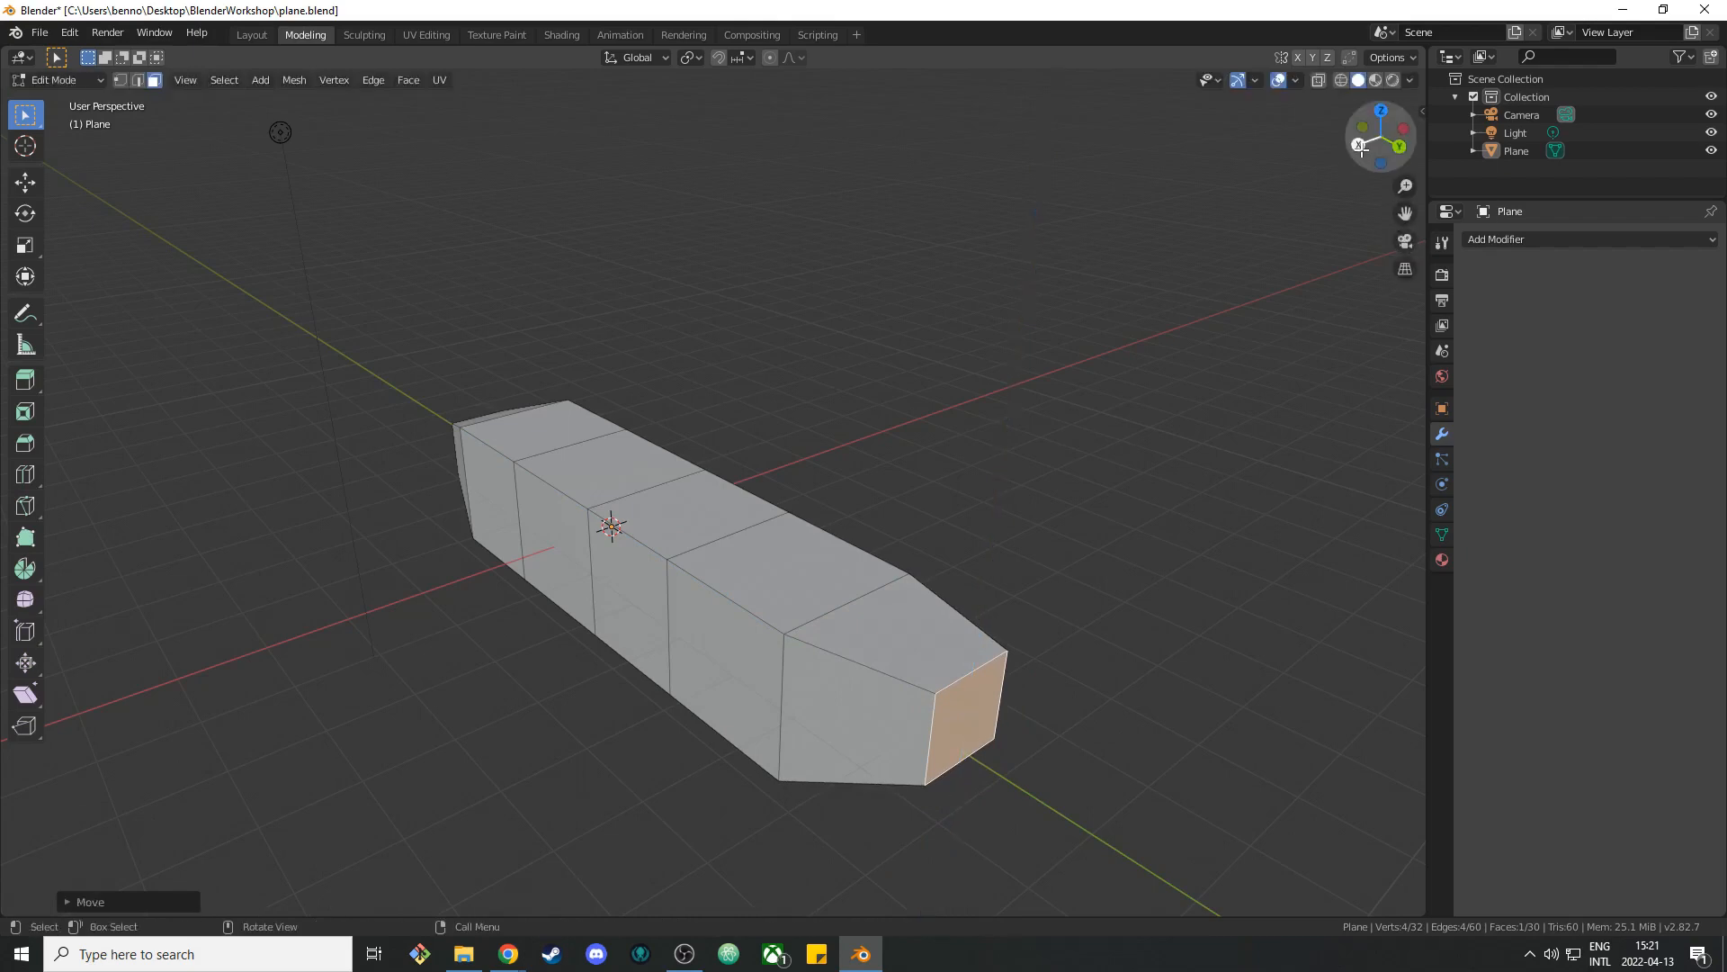
In the right orthographic view, extrude the tail face a short distance backward and scale the new face to about 0.43.
{"action": "left_click", "coordinate": [1359, 145]}
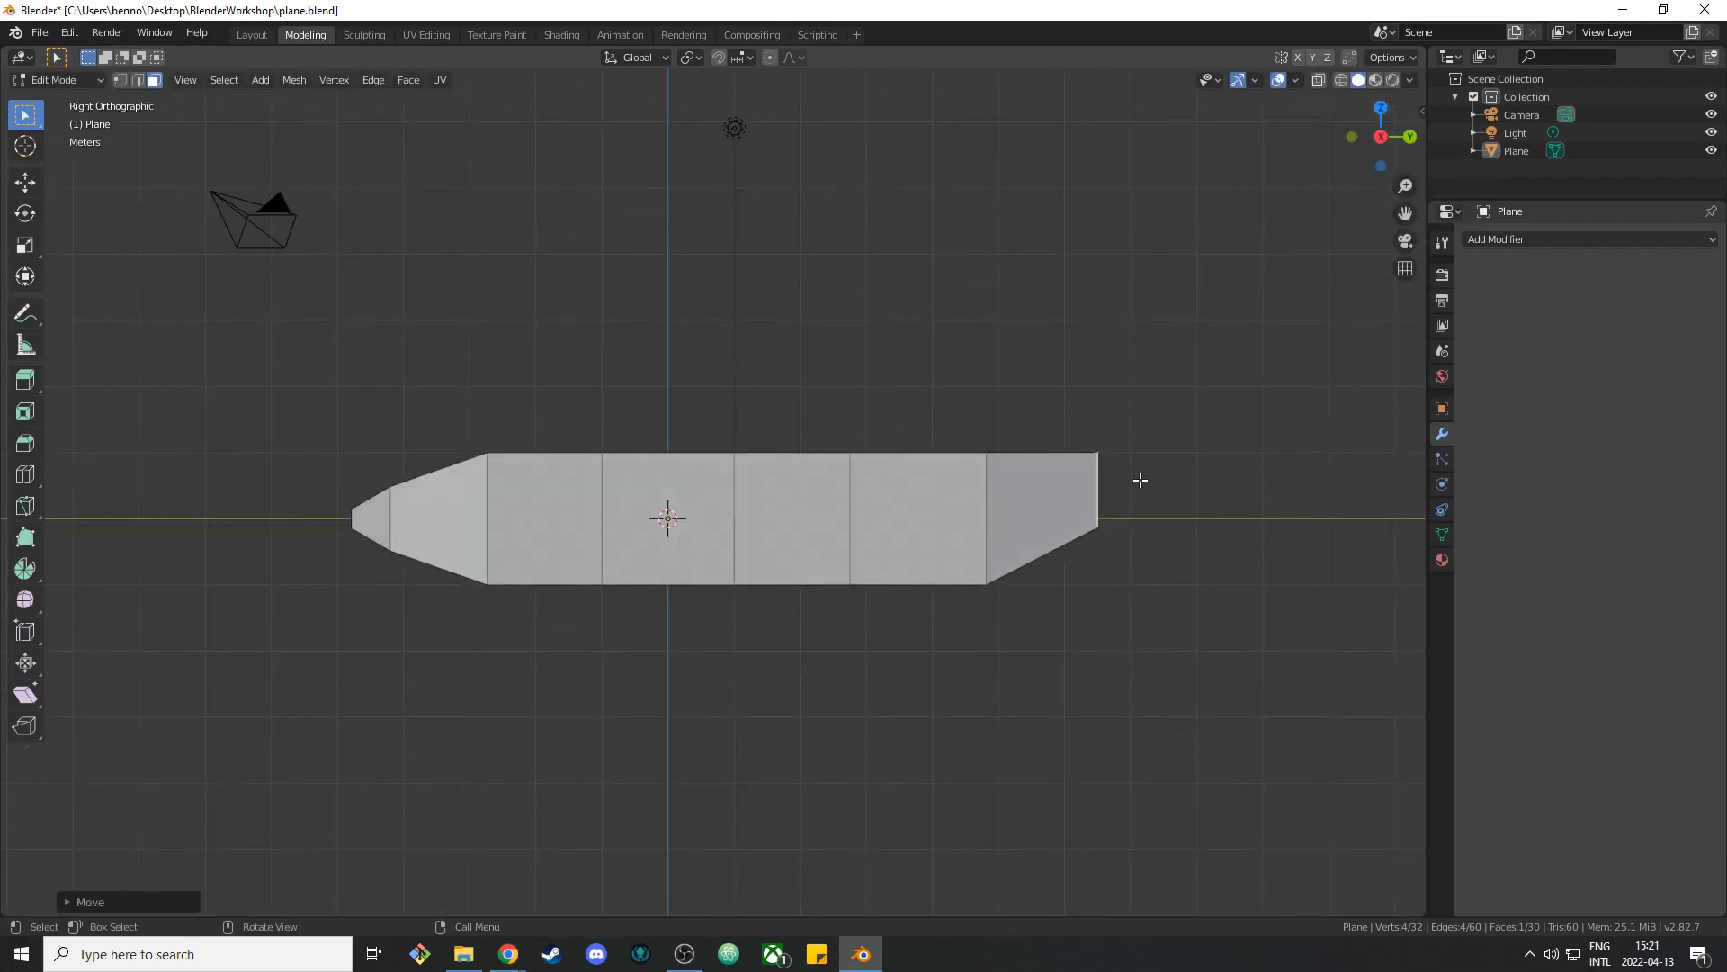
{"action": "key", "text": "e"}
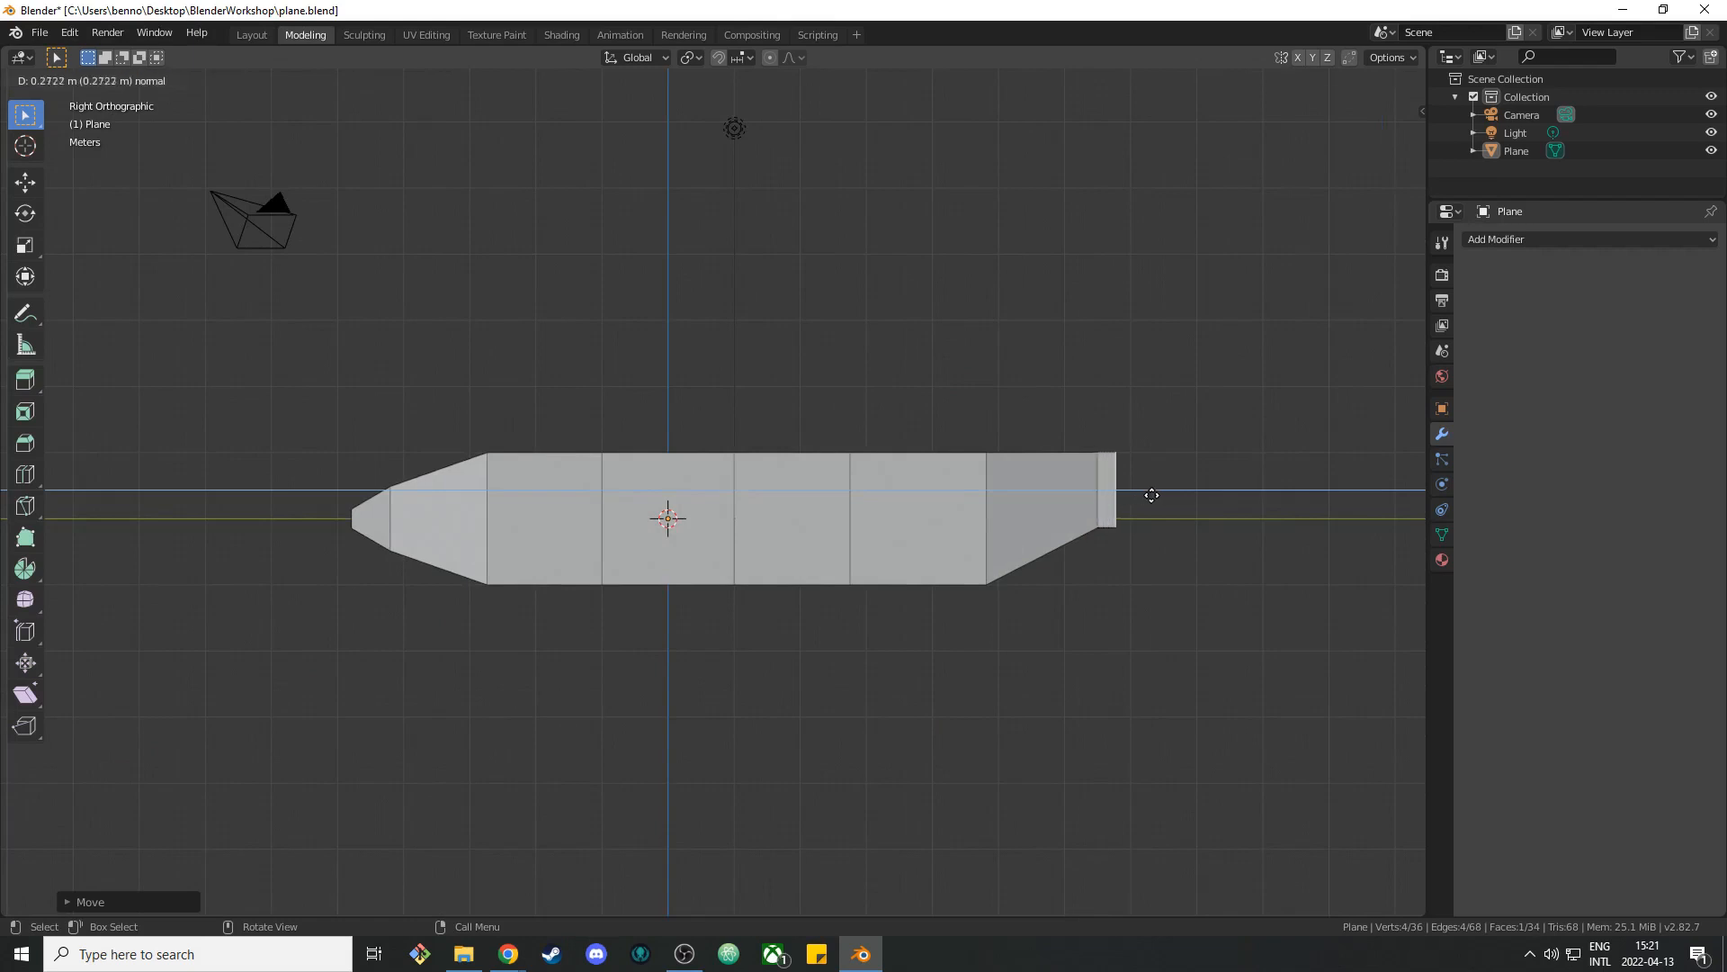
{"action": "left_click", "coordinate": [1174, 498]}
{"action": "key", "text": "s"}
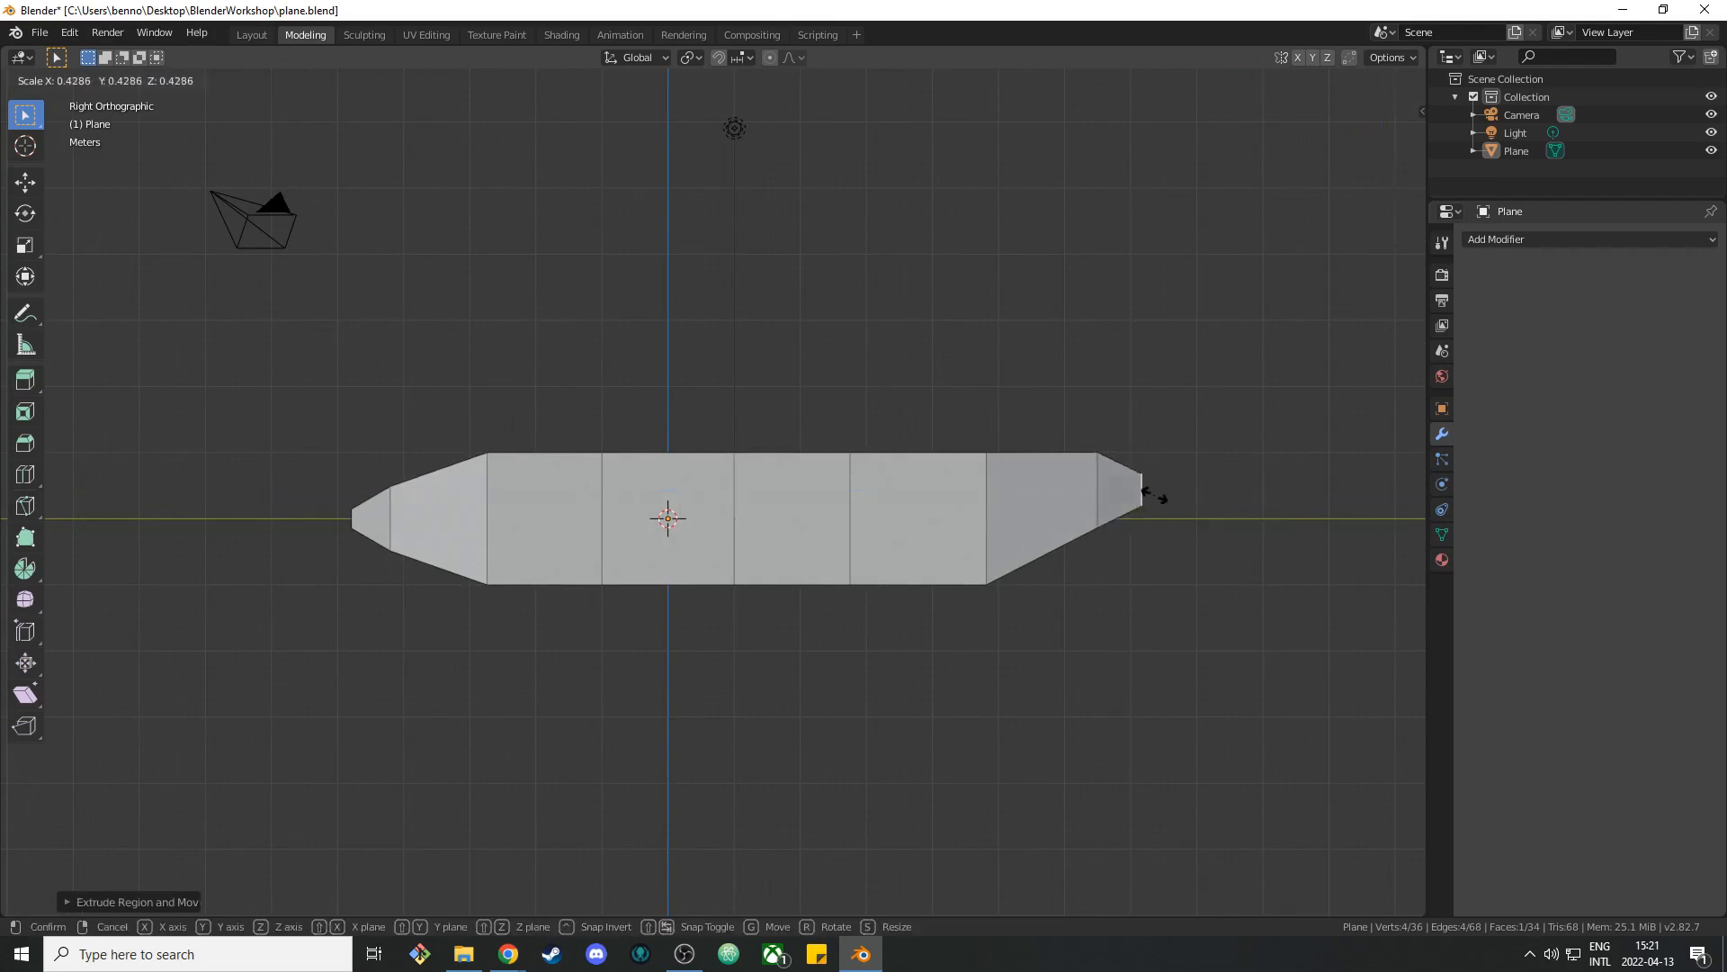
{"action": "left_click", "coordinate": [1151, 494]}
Raise the small tail face along Z until level with the fuselage's top, and extrude it backward as a short end segment.
{"action": "key", "text": "g"}
{"action": "key", "text": "z"}
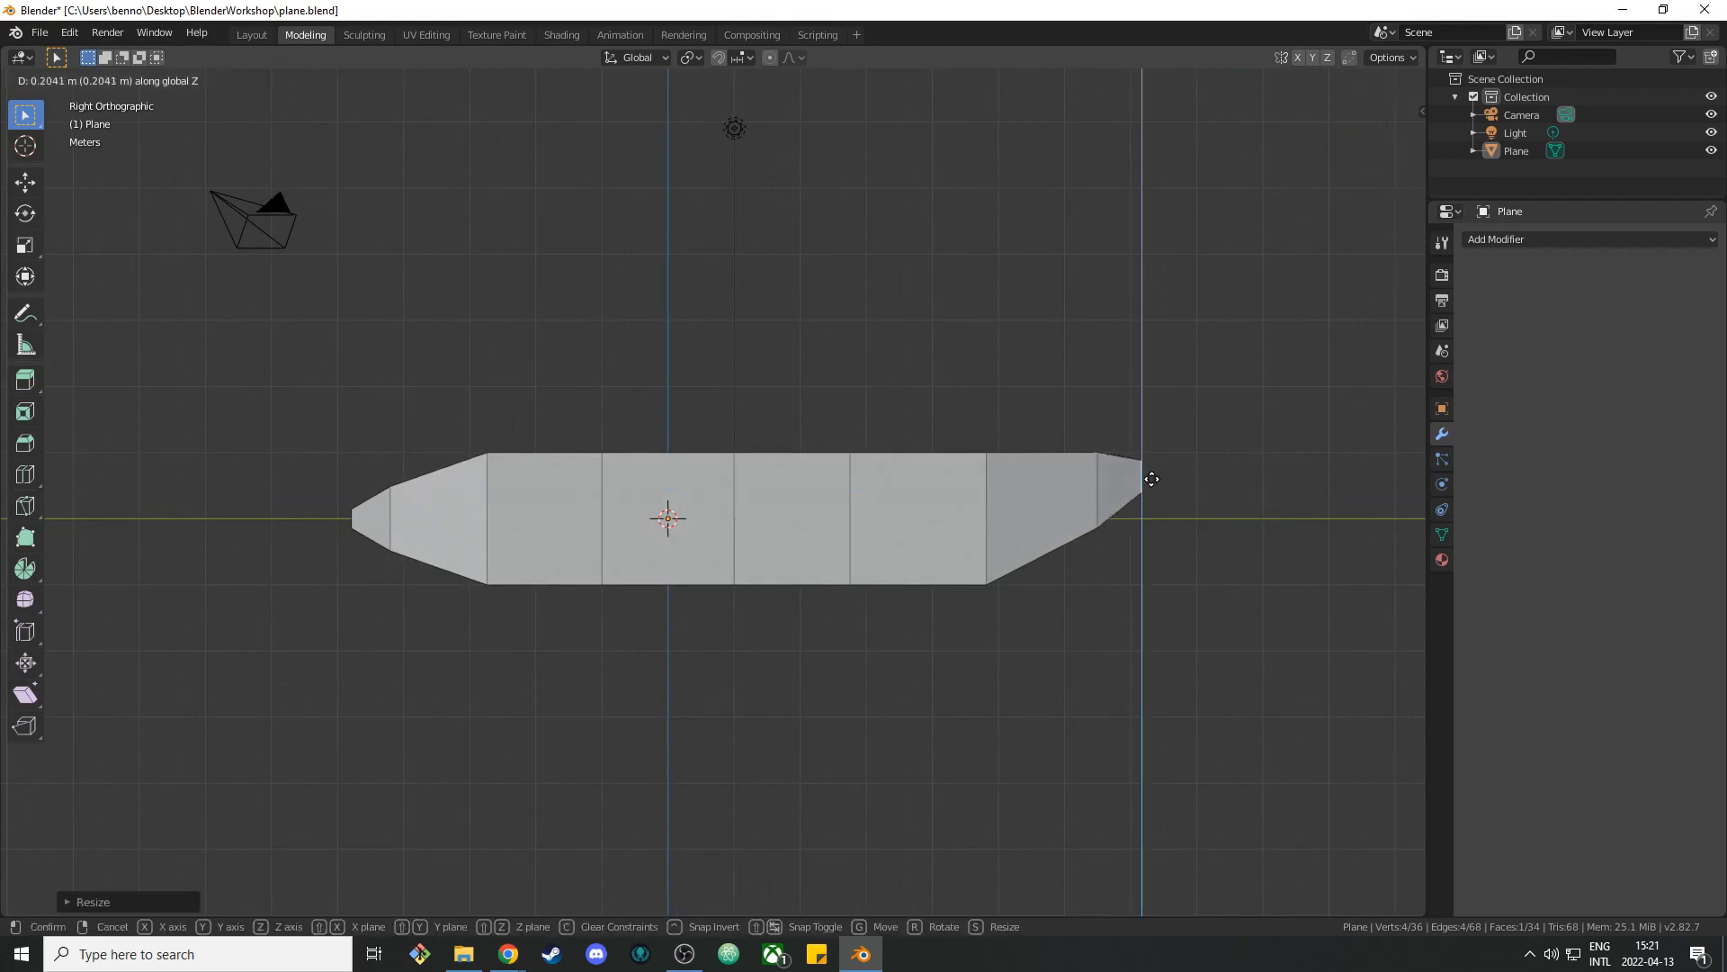
{"action": "left_click", "coordinate": [1150, 474]}
{"action": "key", "text": "e"}
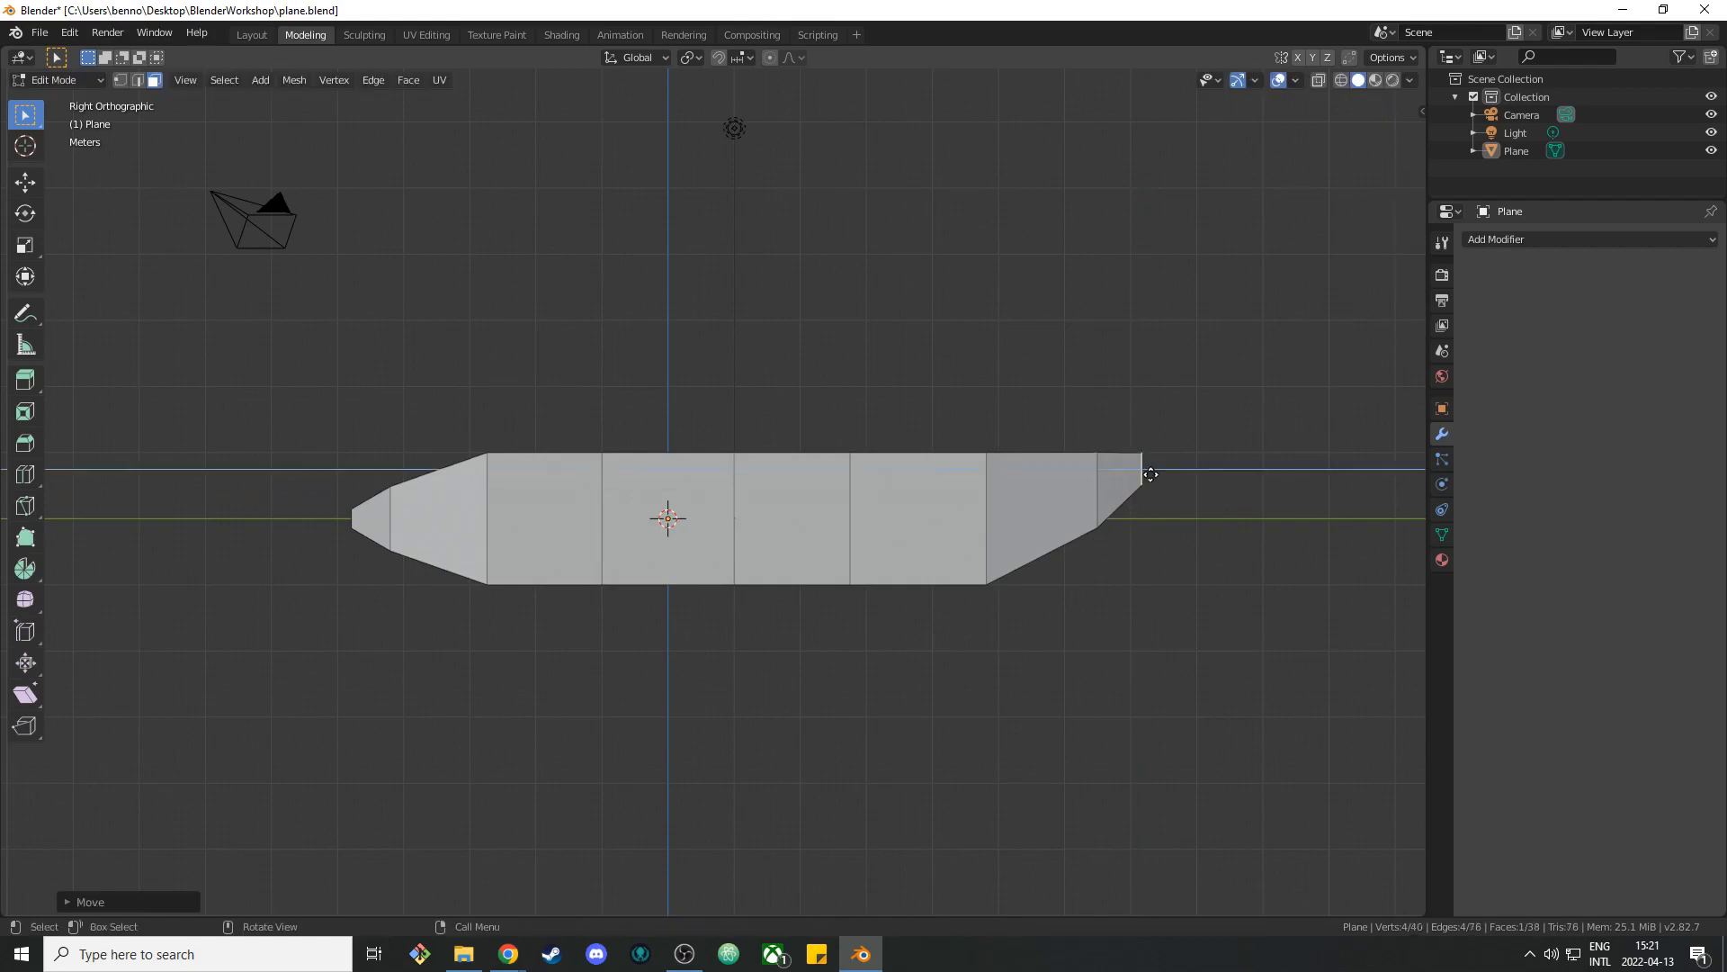
{"action": "left_click", "coordinate": [1205, 471]}
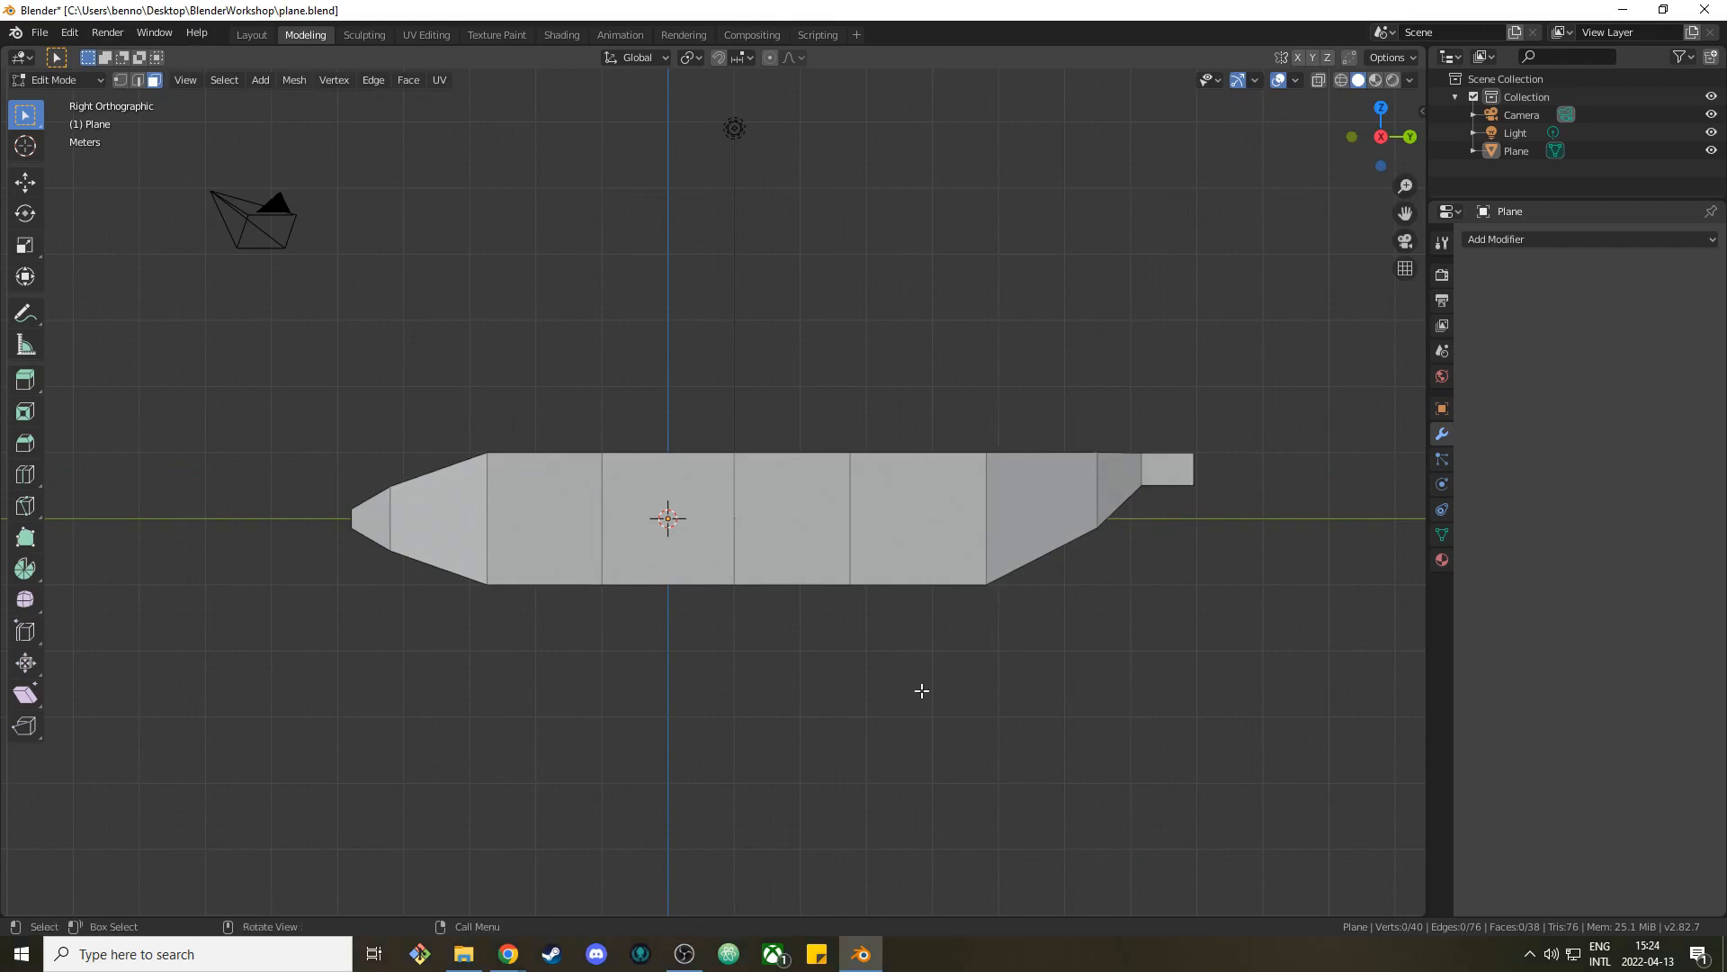
{"action": "middle_click_drag", "start_coordinate": [902, 648], "coordinate": [825, 702]}
{"action": "left_click", "coordinate": [715, 600]}
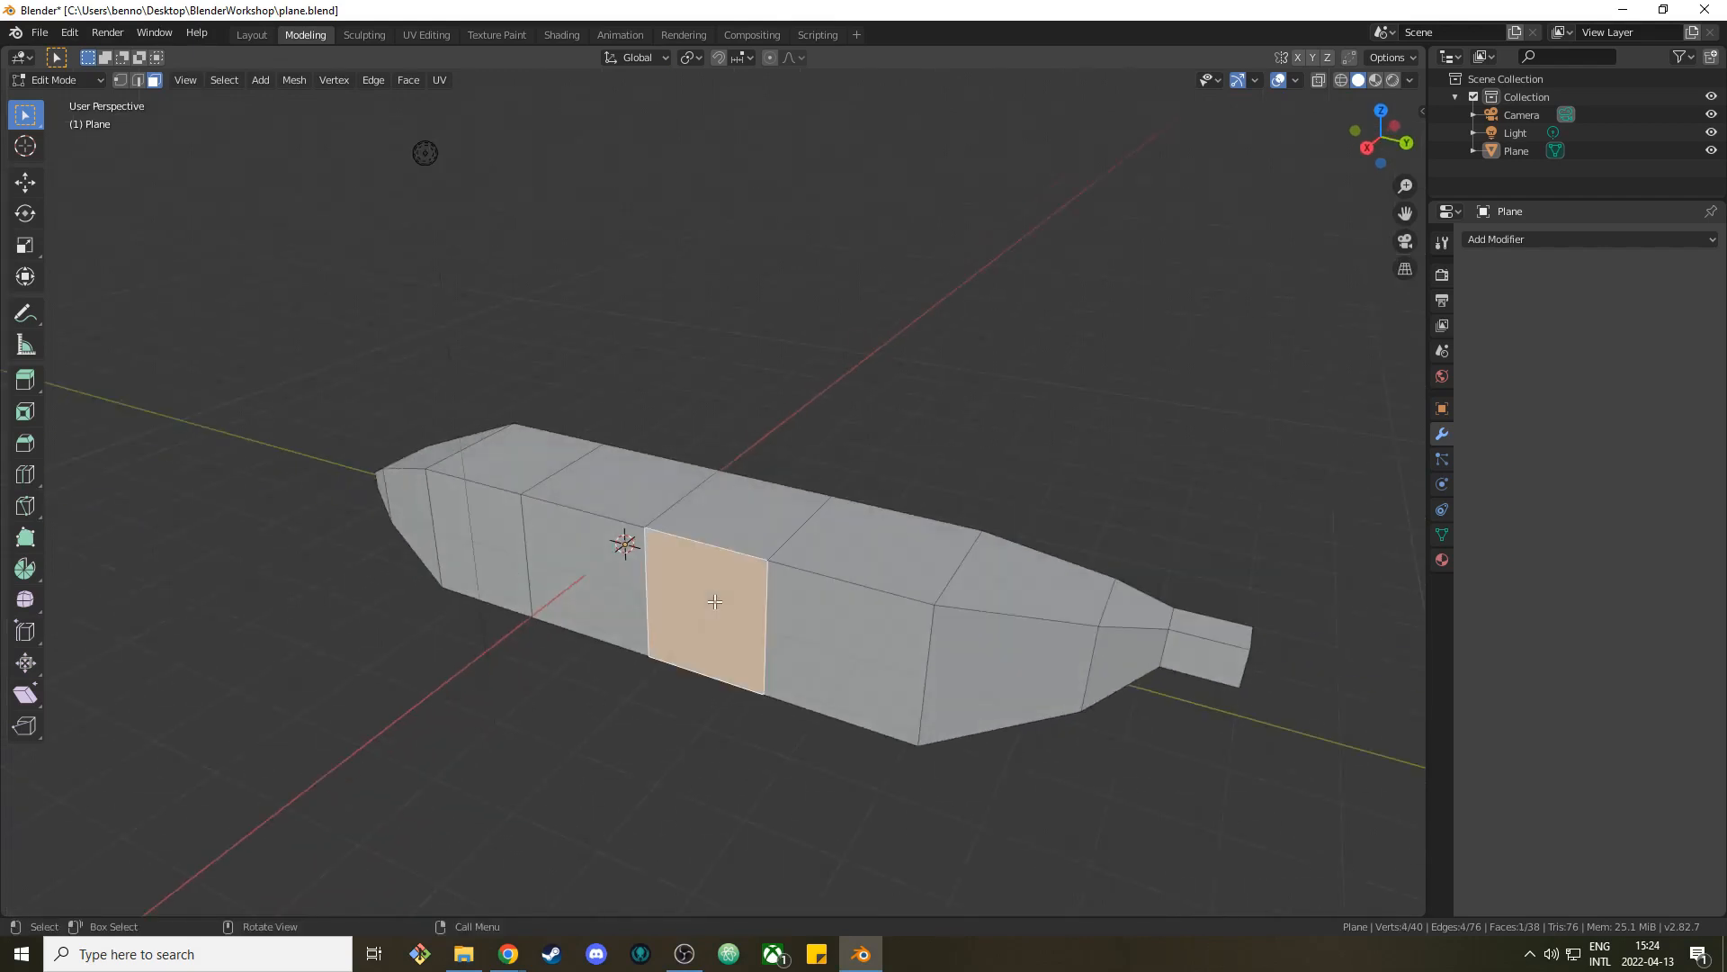
{"action": "key", "text": "e"}
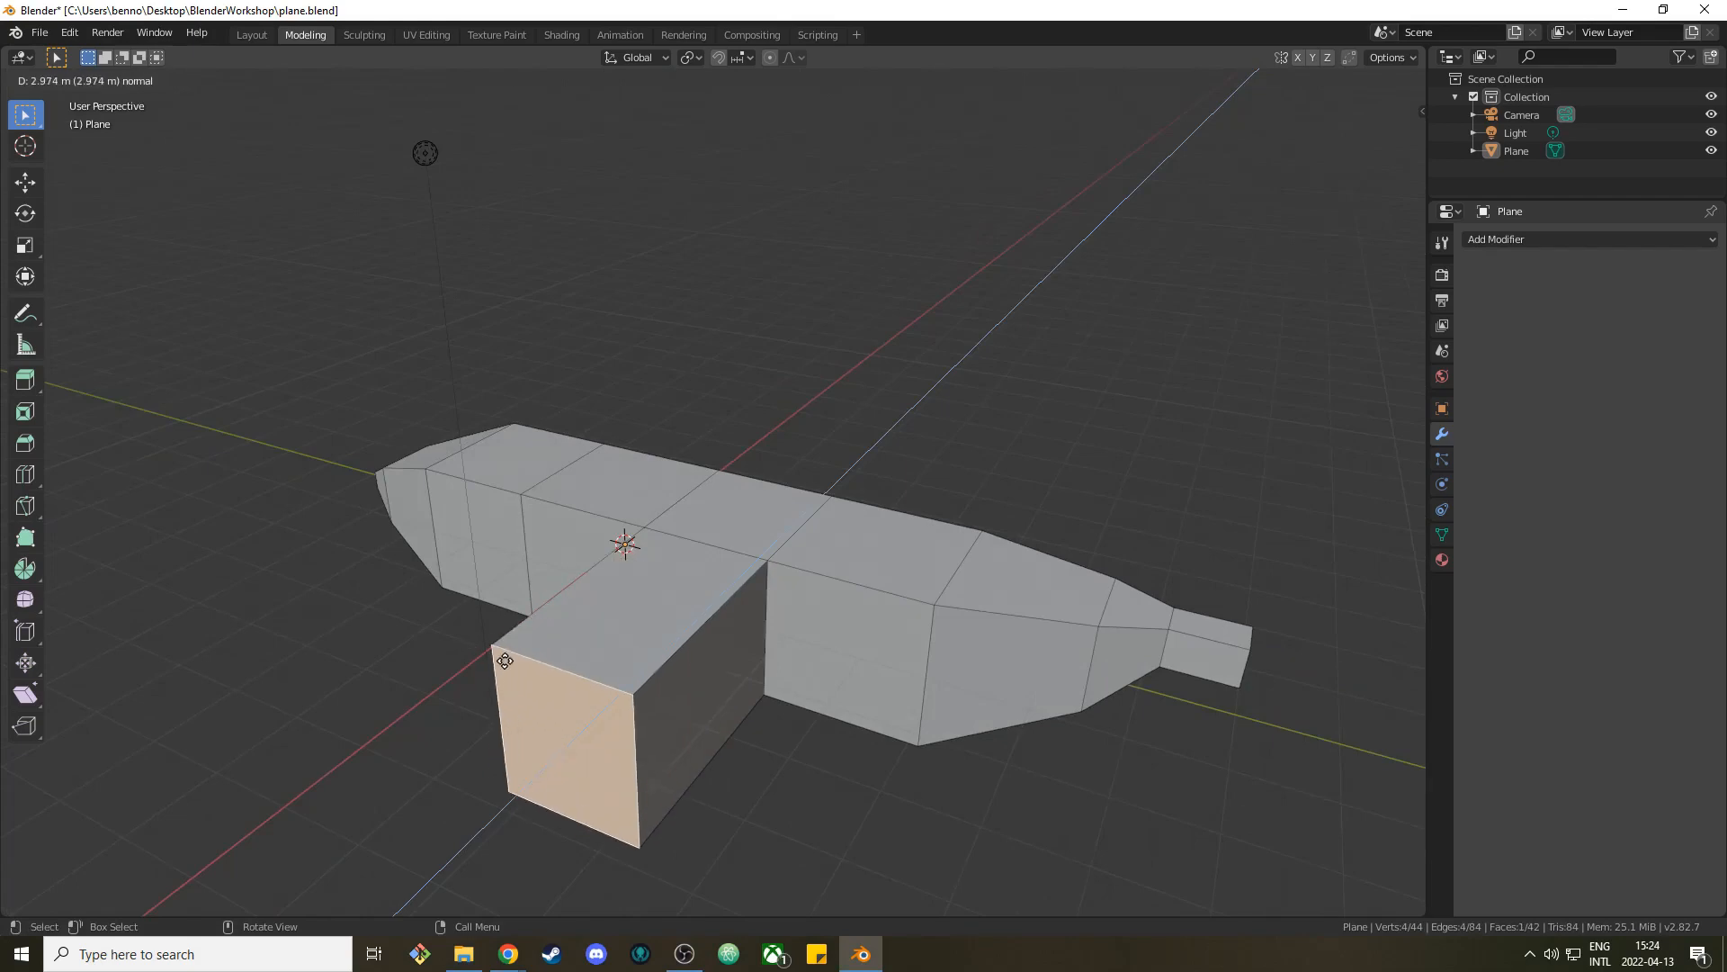
{"action": "key", "text": "Escape"}
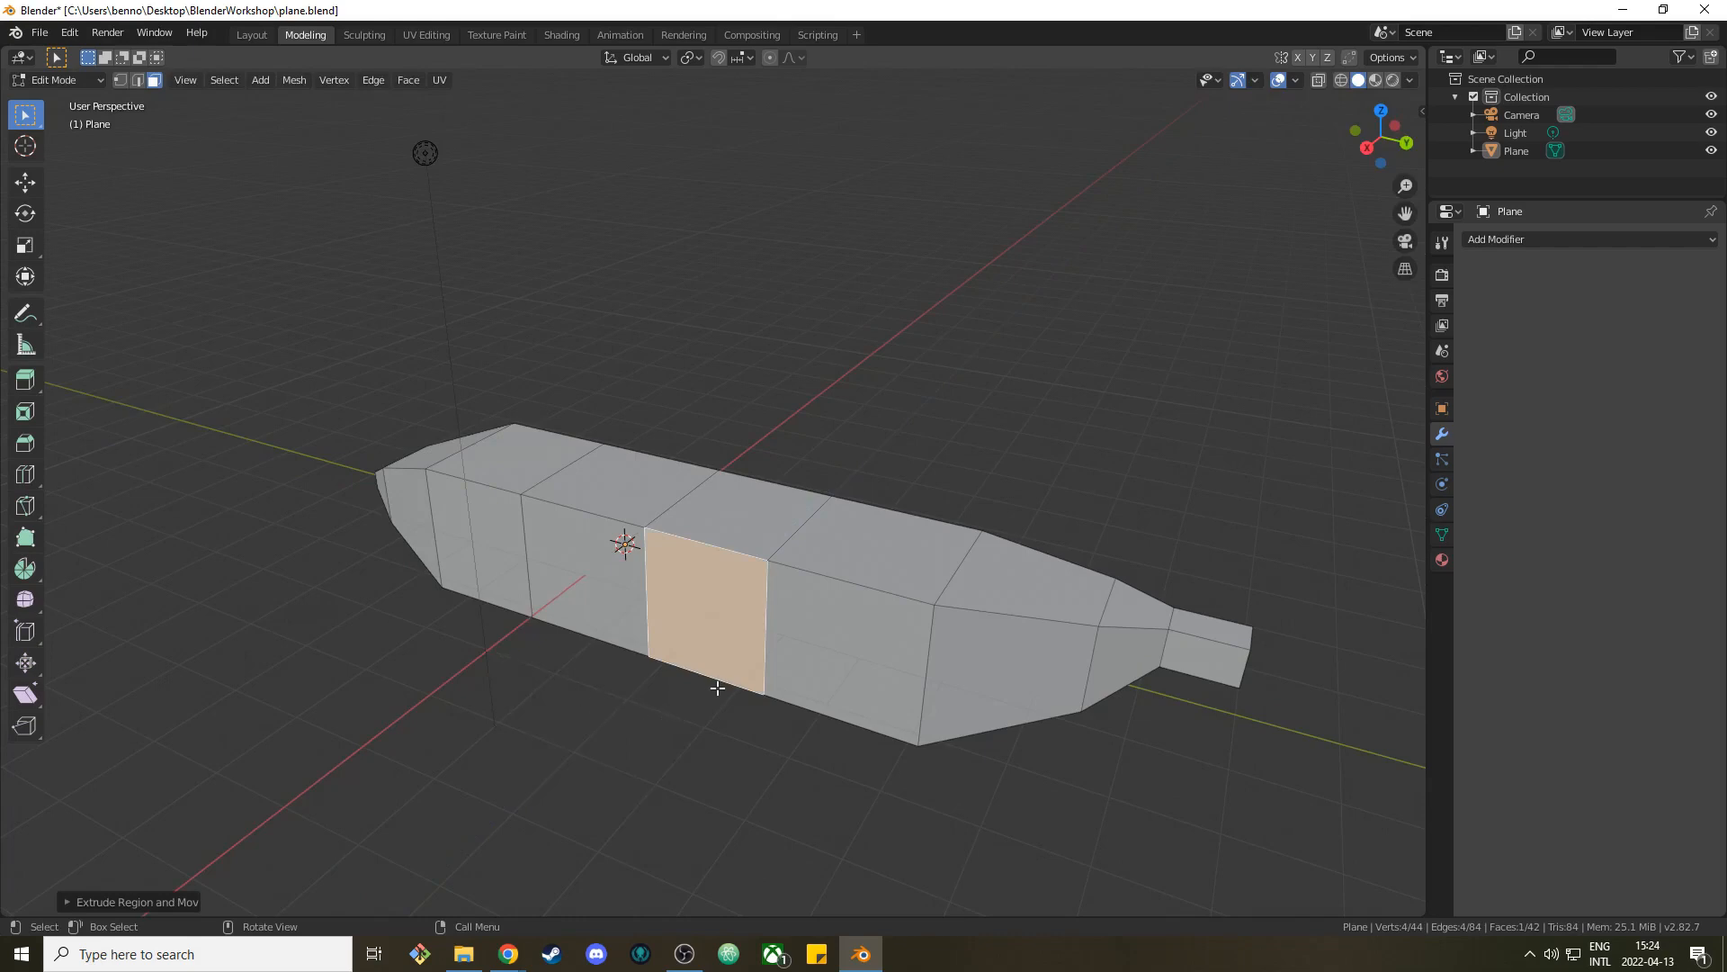
{"action": "key", "text": "e"}
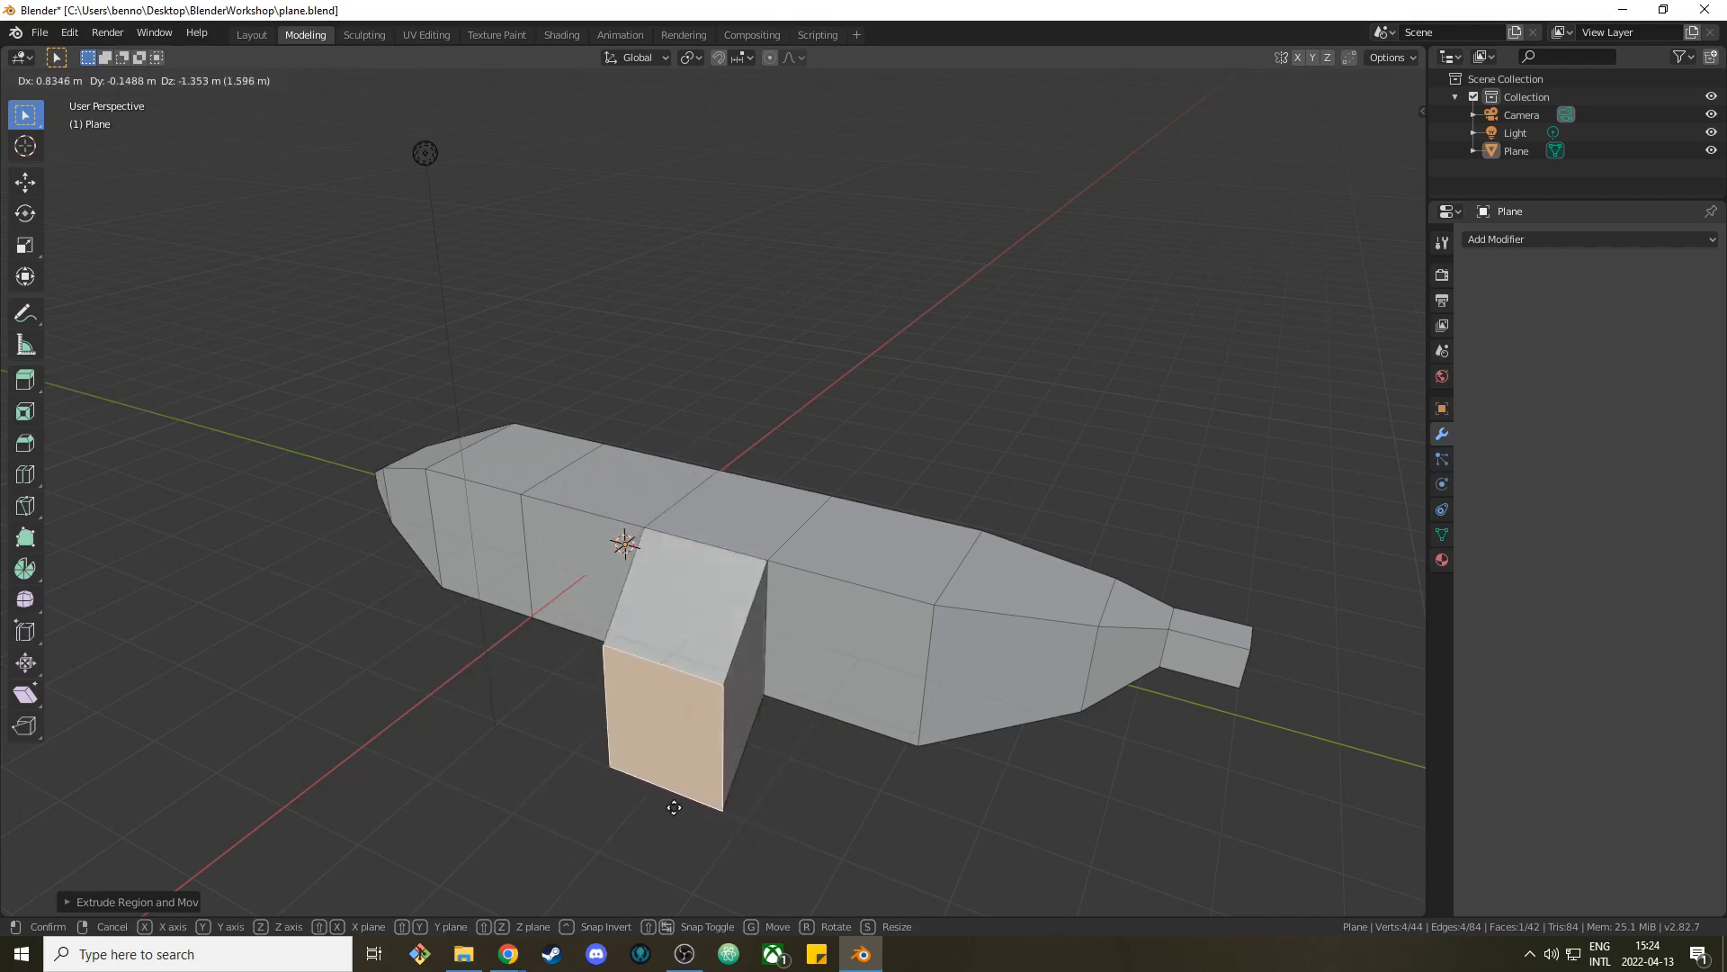
{"action": "right_click", "coordinate": [696, 758]}
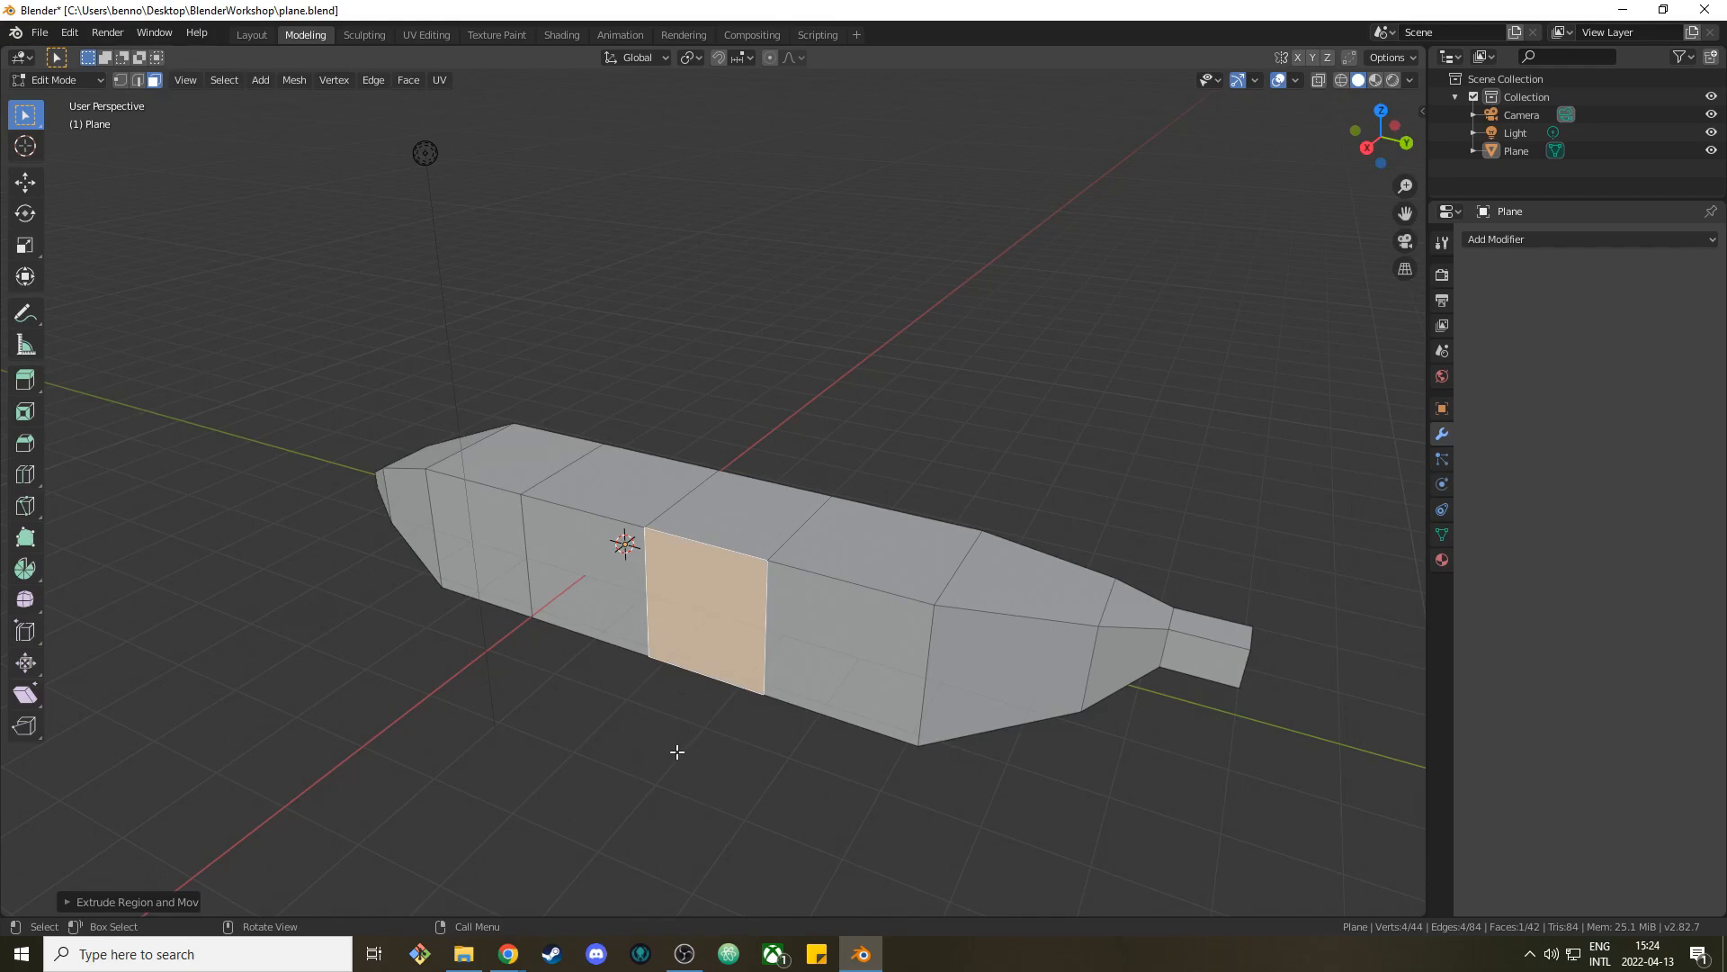
{"action": "key", "text": "ctrl"}
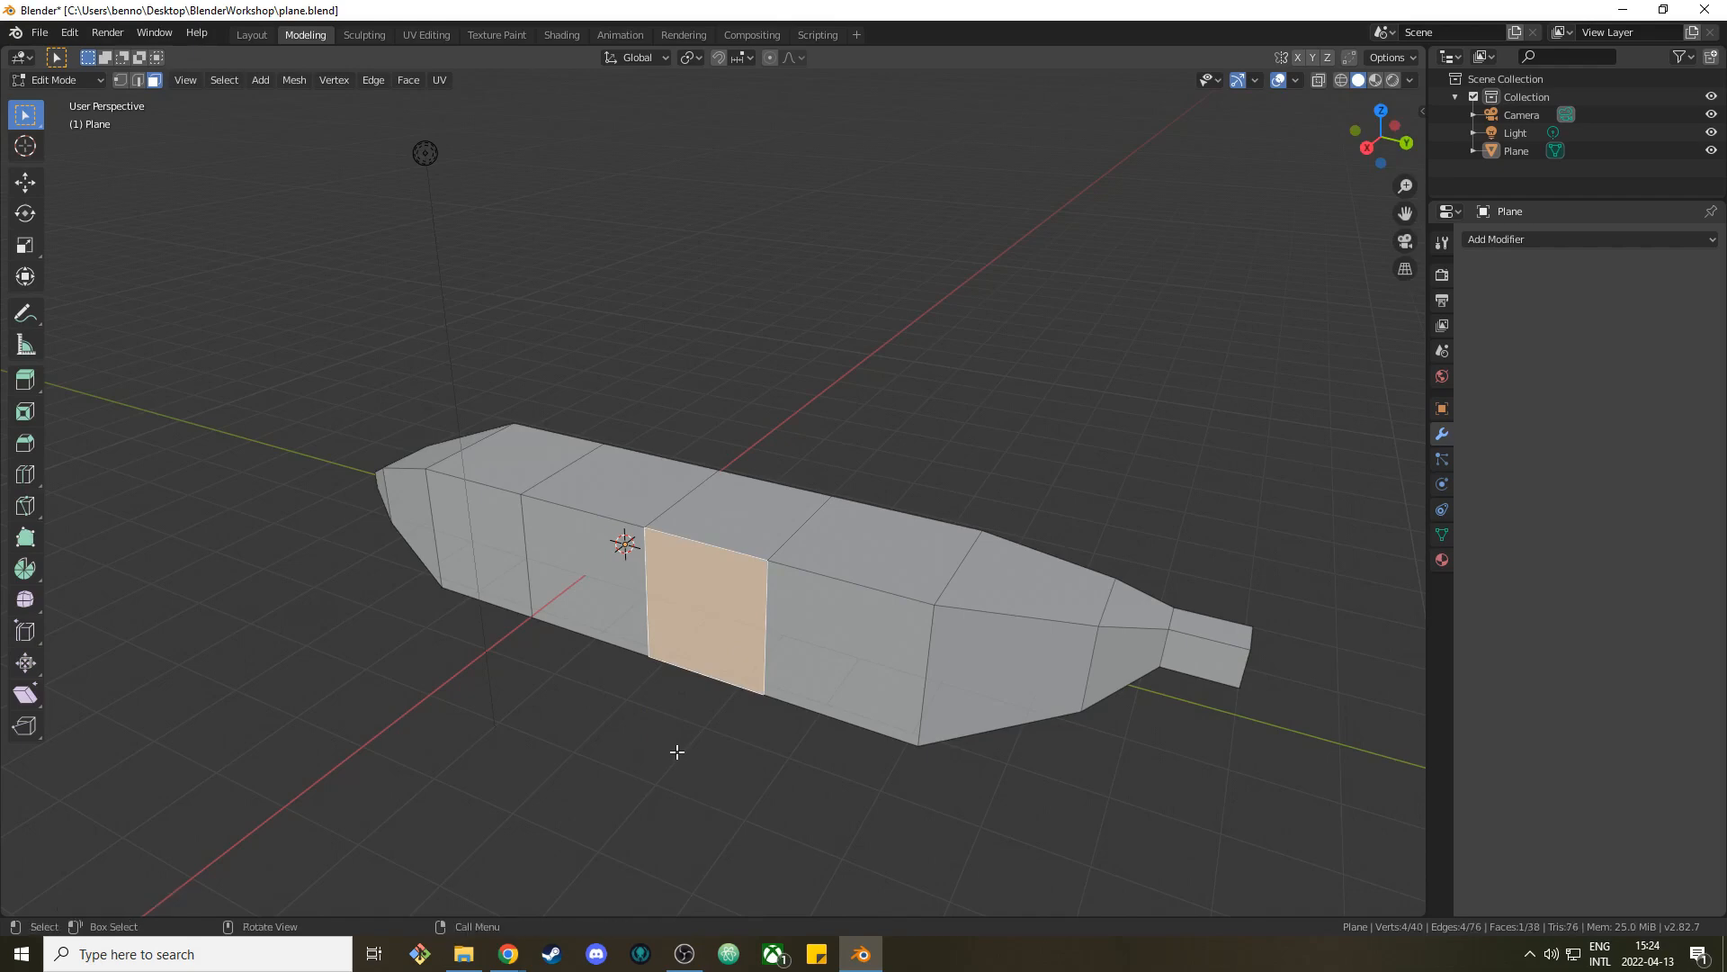
{"action": "left_click", "coordinate": [678, 752]}
{"action": "left_click", "coordinate": [717, 655]}
{"action": "key", "text": "g"}
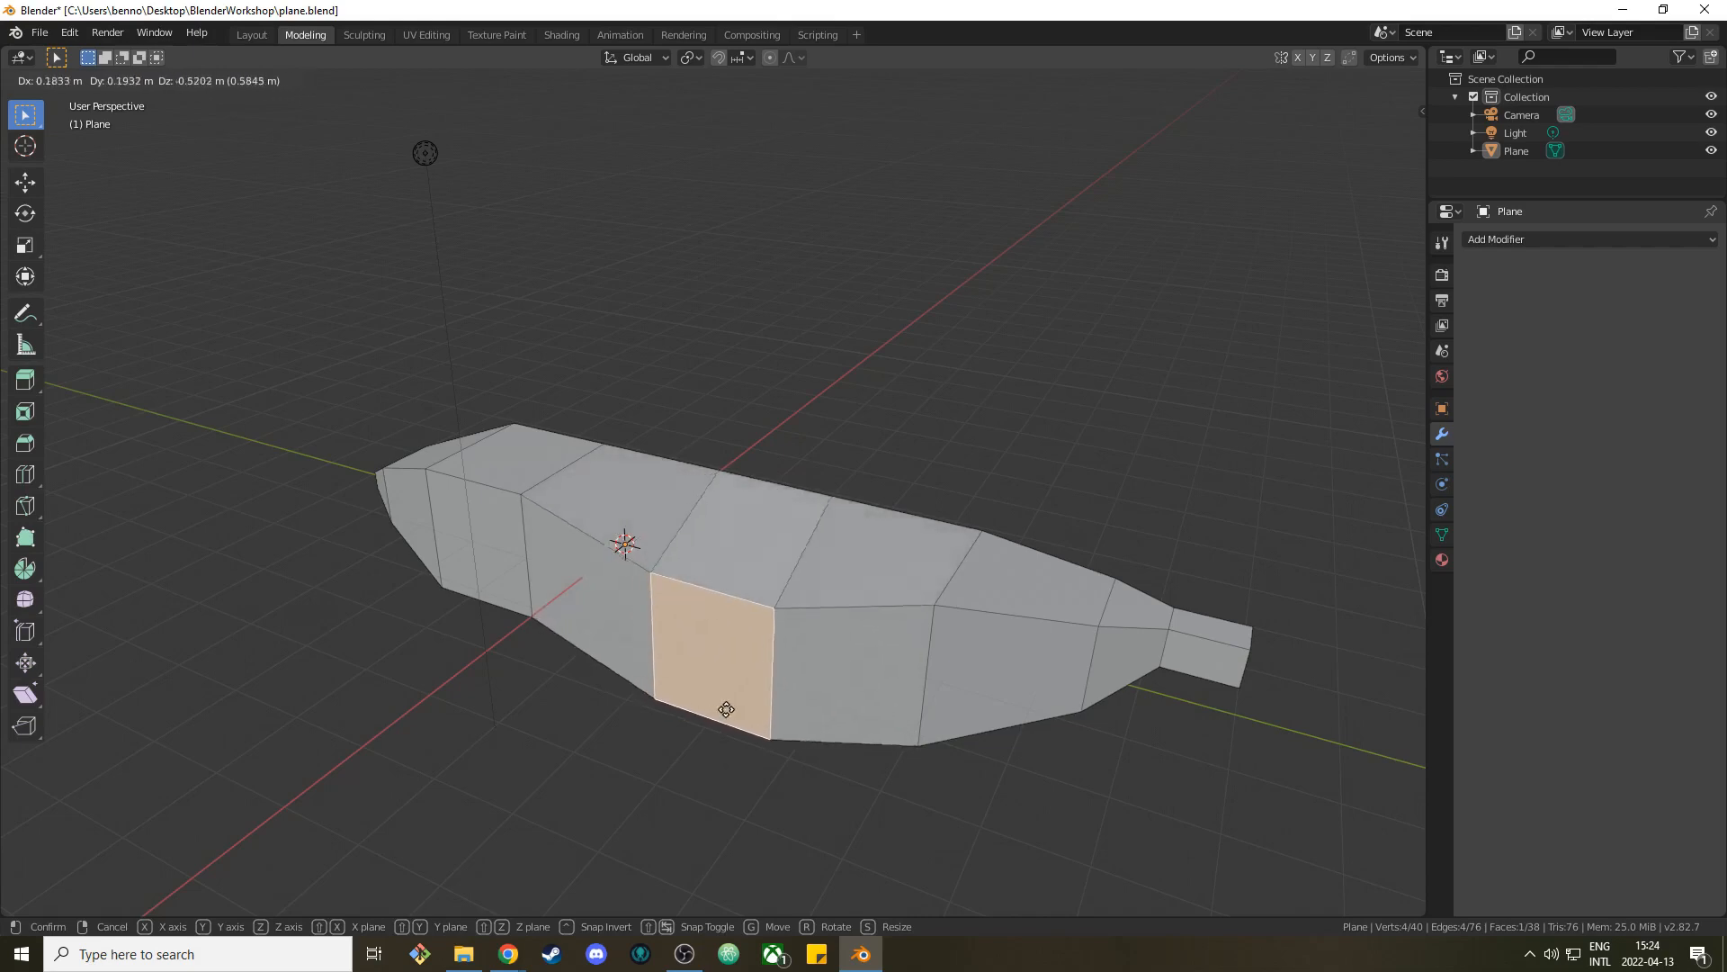
{"action": "key", "text": "Escape"}
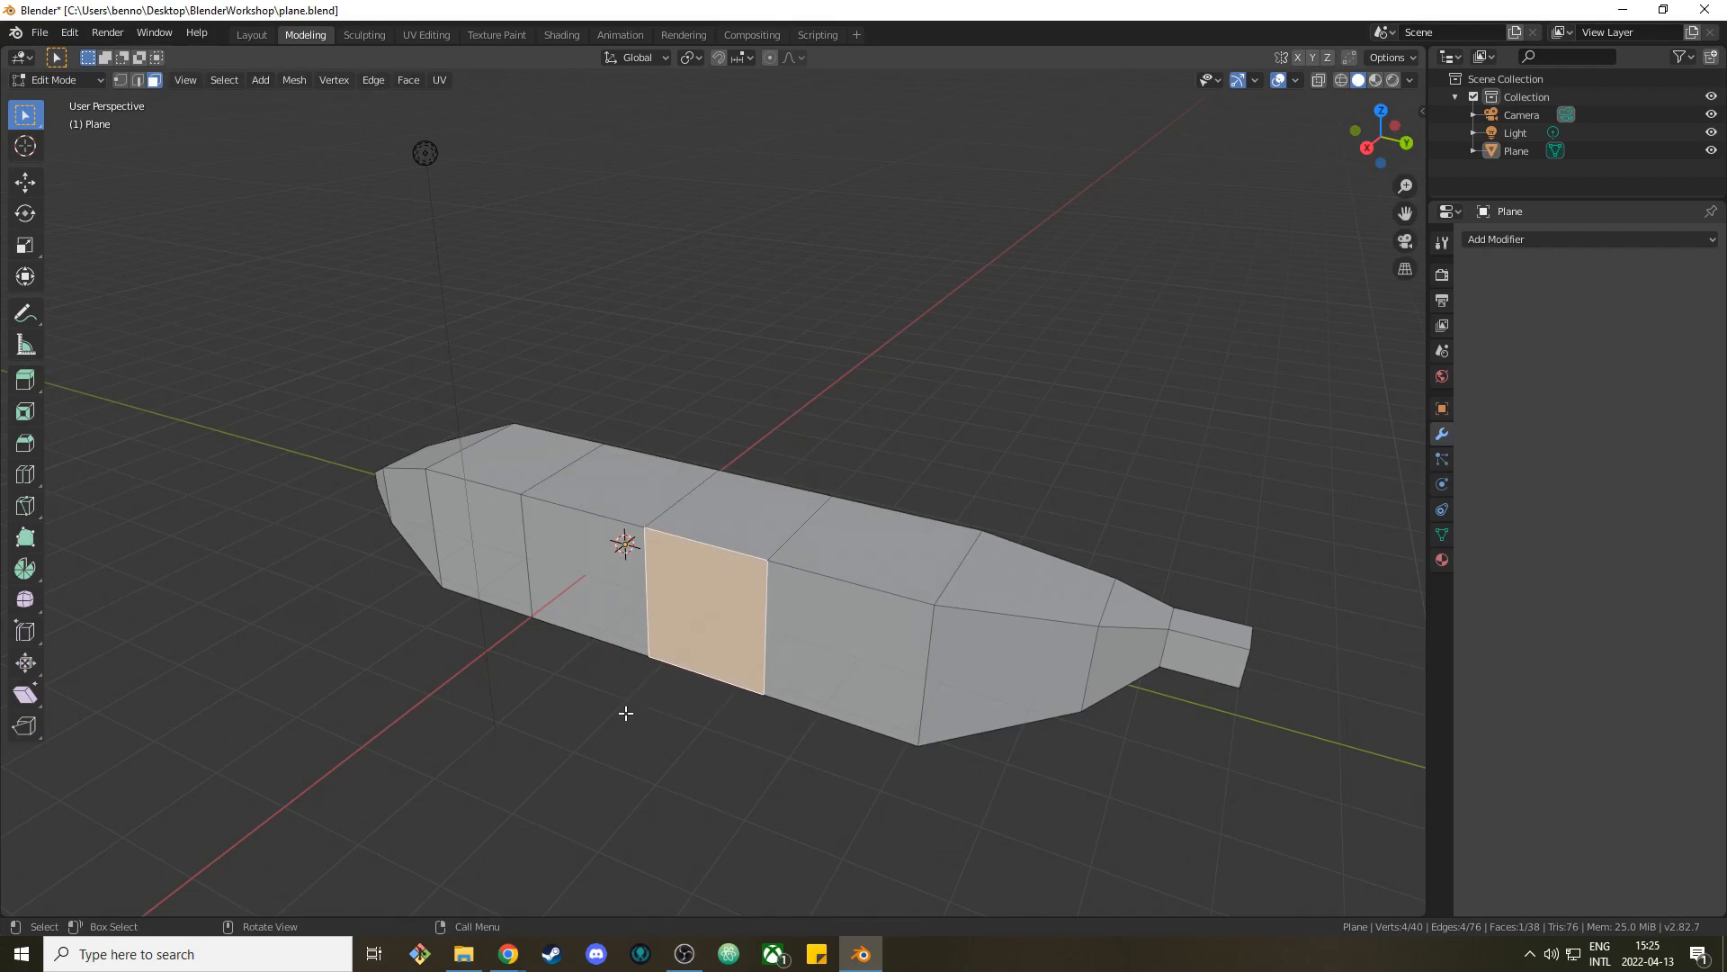
{"action": "left_click", "coordinate": [603, 732]}
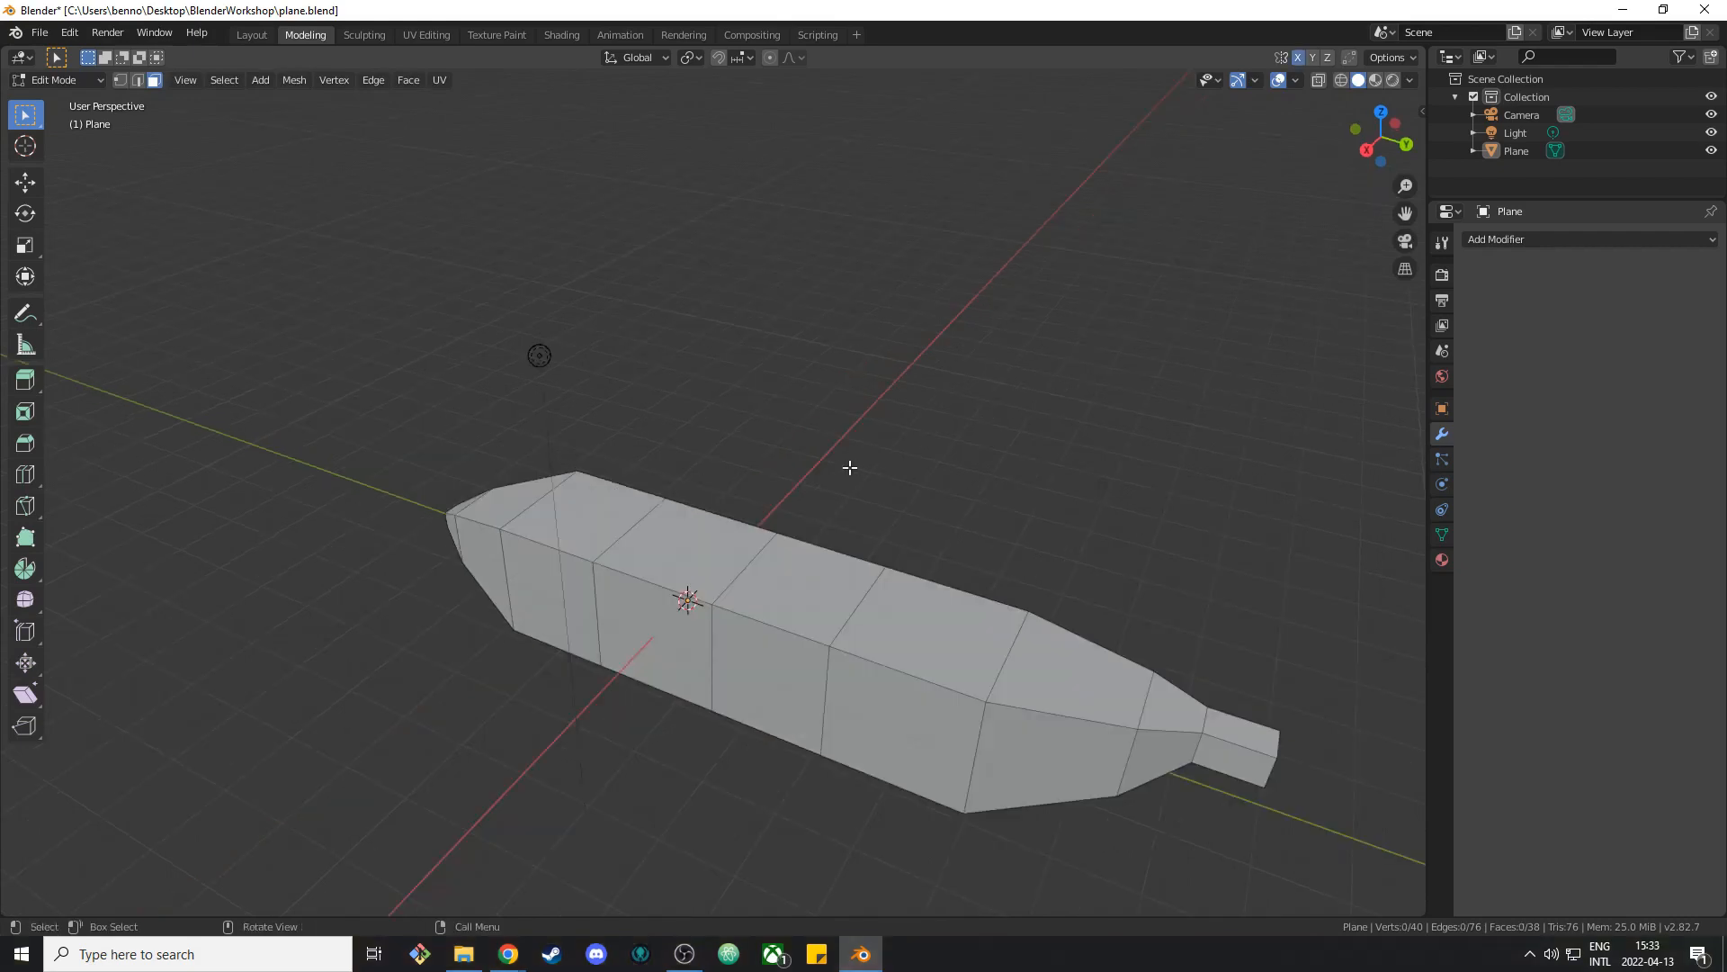
Extrude the two opposite side faces of the fuselage segment at the origin and scale them apart along X to about 3.
{"action": "left_click", "coordinate": [654, 641]}
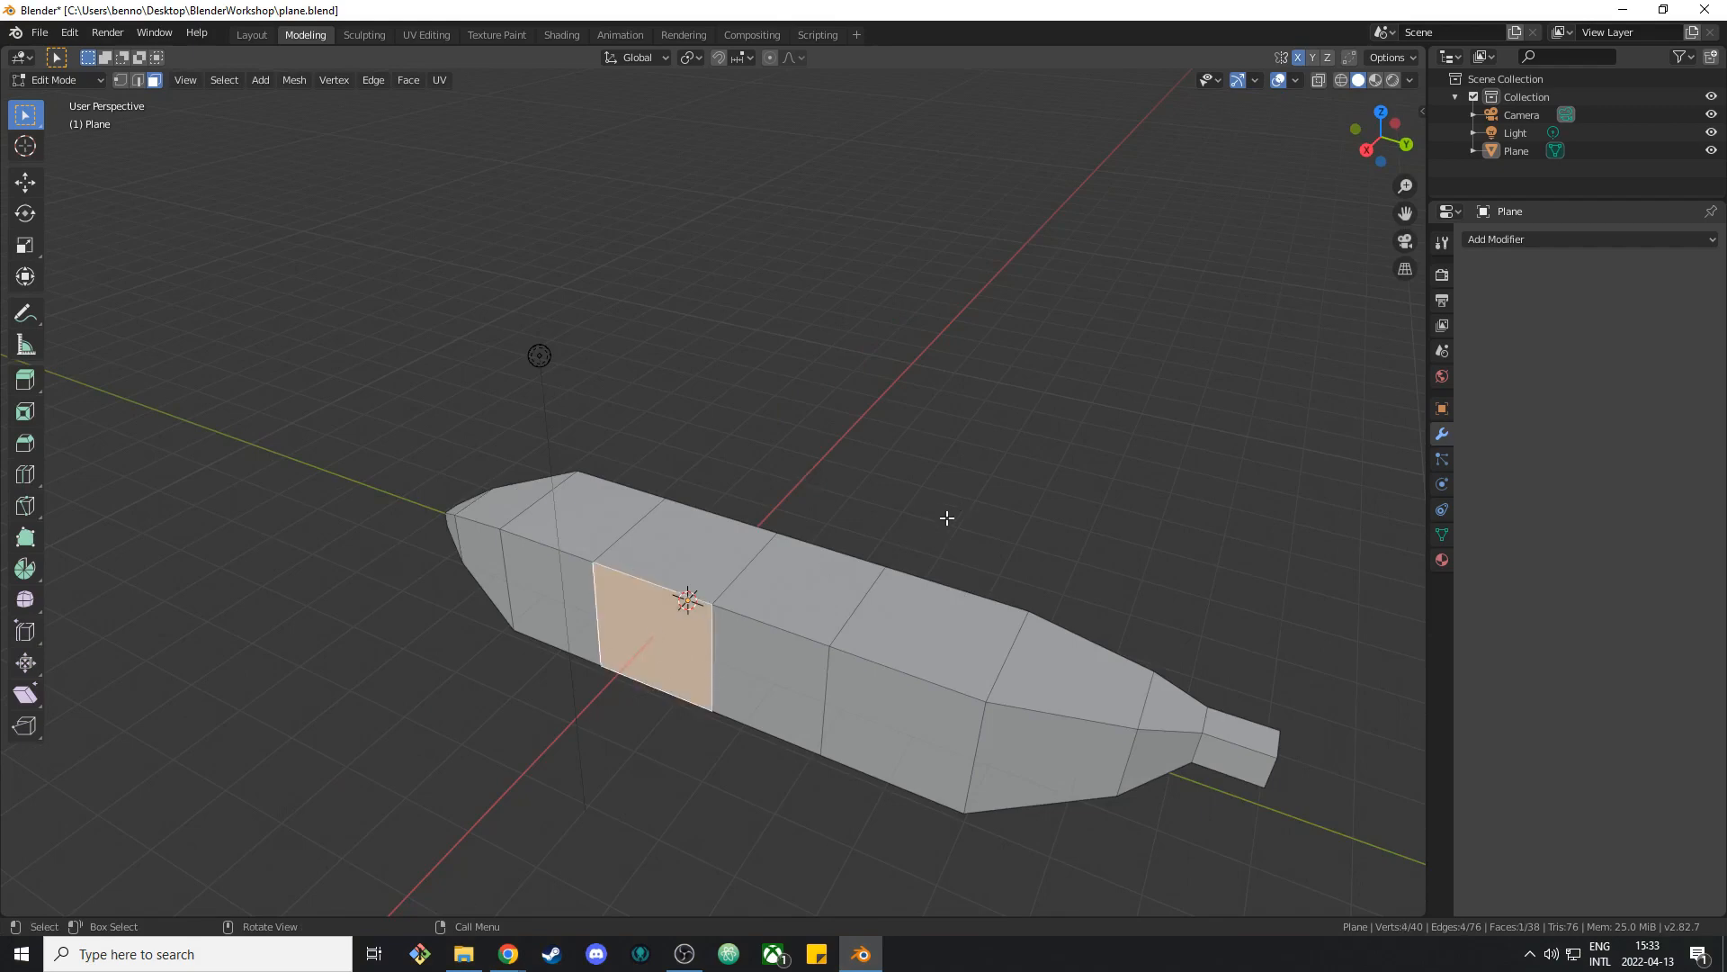
{"action": "middle_click_drag", "start_coordinate": [944, 516], "coordinate": [705, 552]}
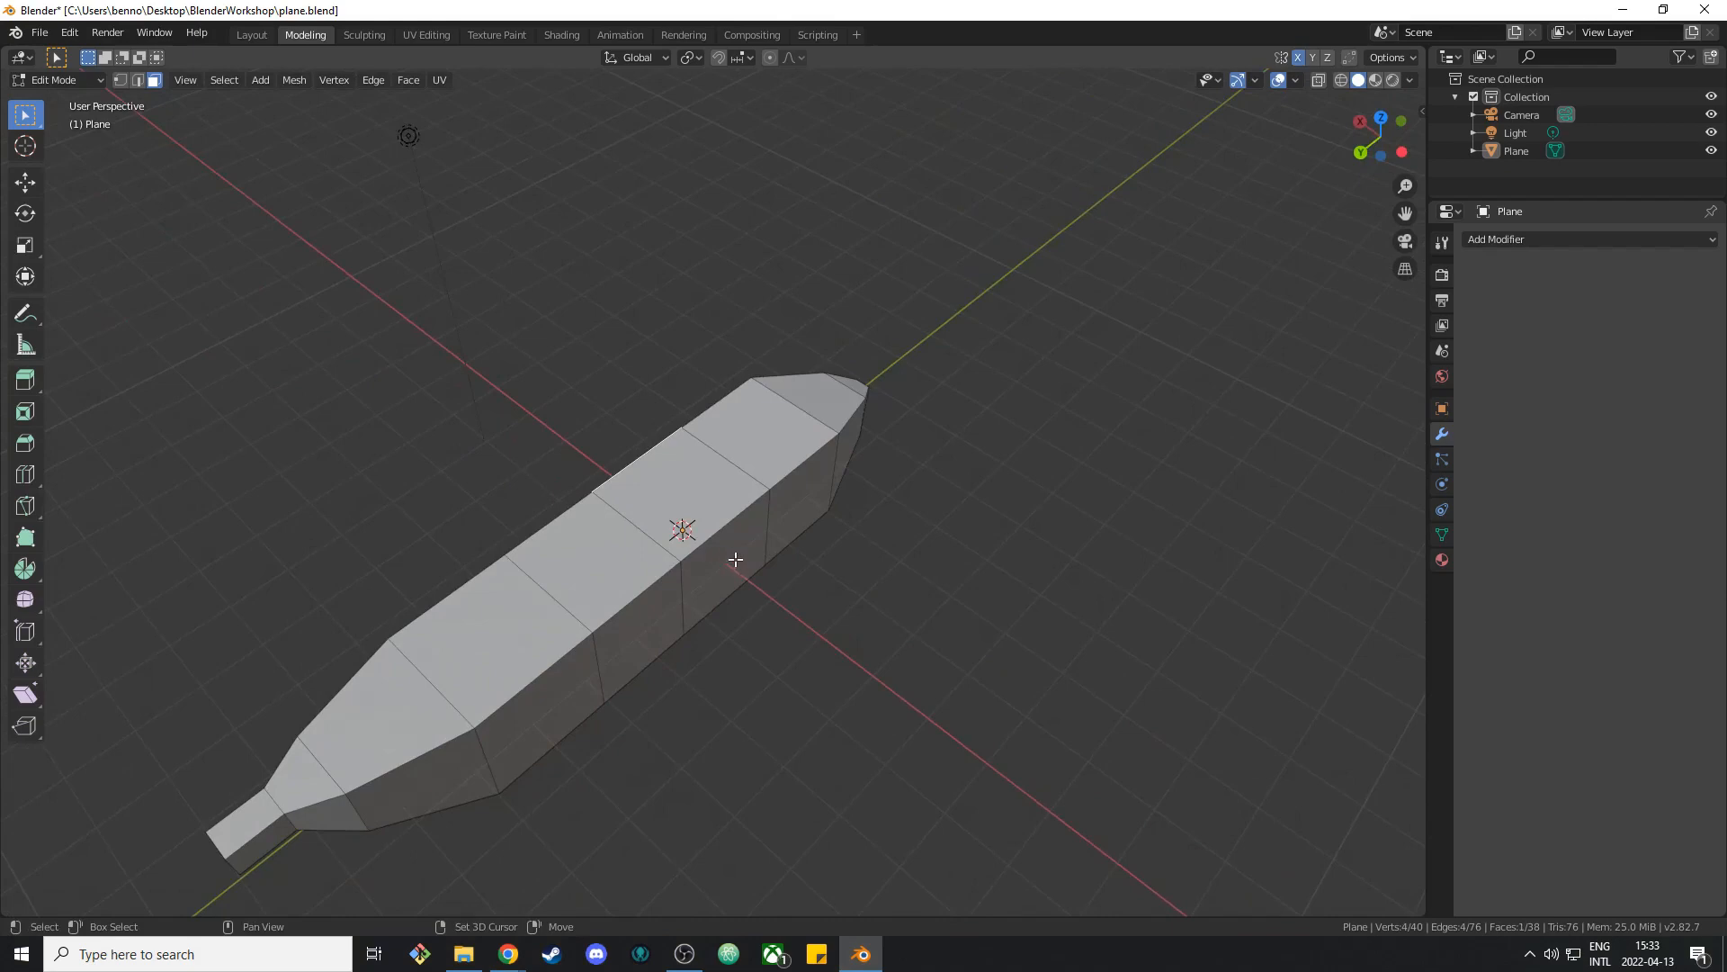
{"action": "left_click", "coordinate": [735, 559], "text": "shift"}
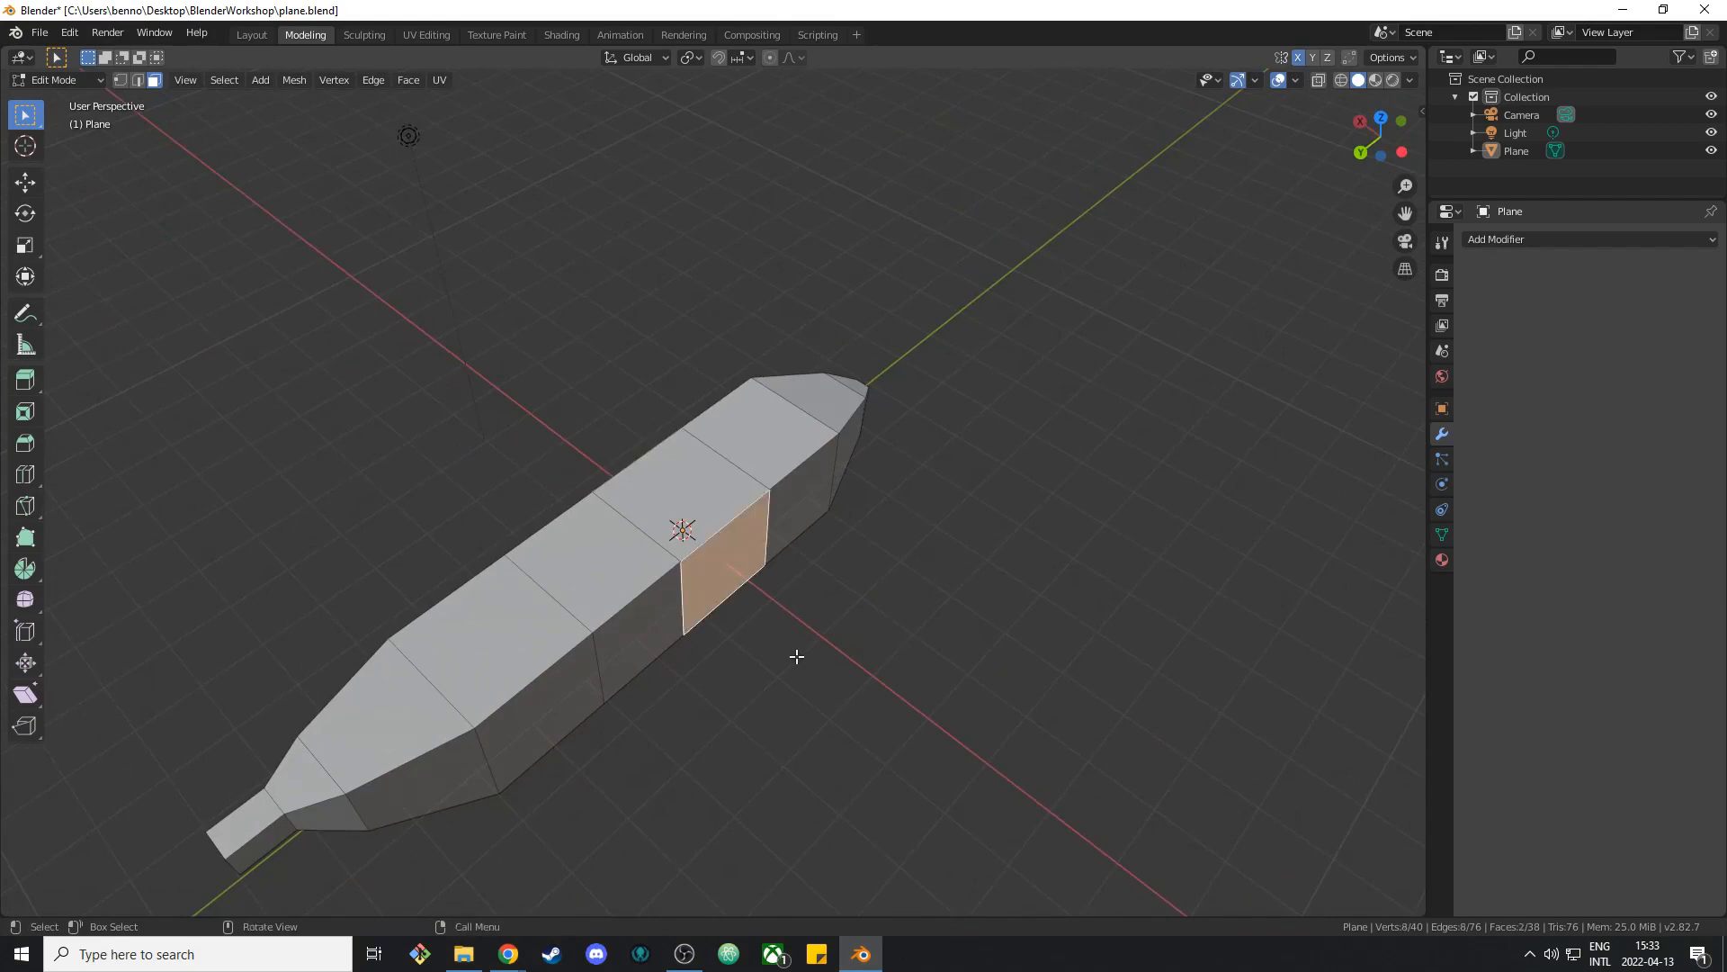
{"action": "middle_click_drag", "start_coordinate": [753, 656], "coordinate": [908, 655]}
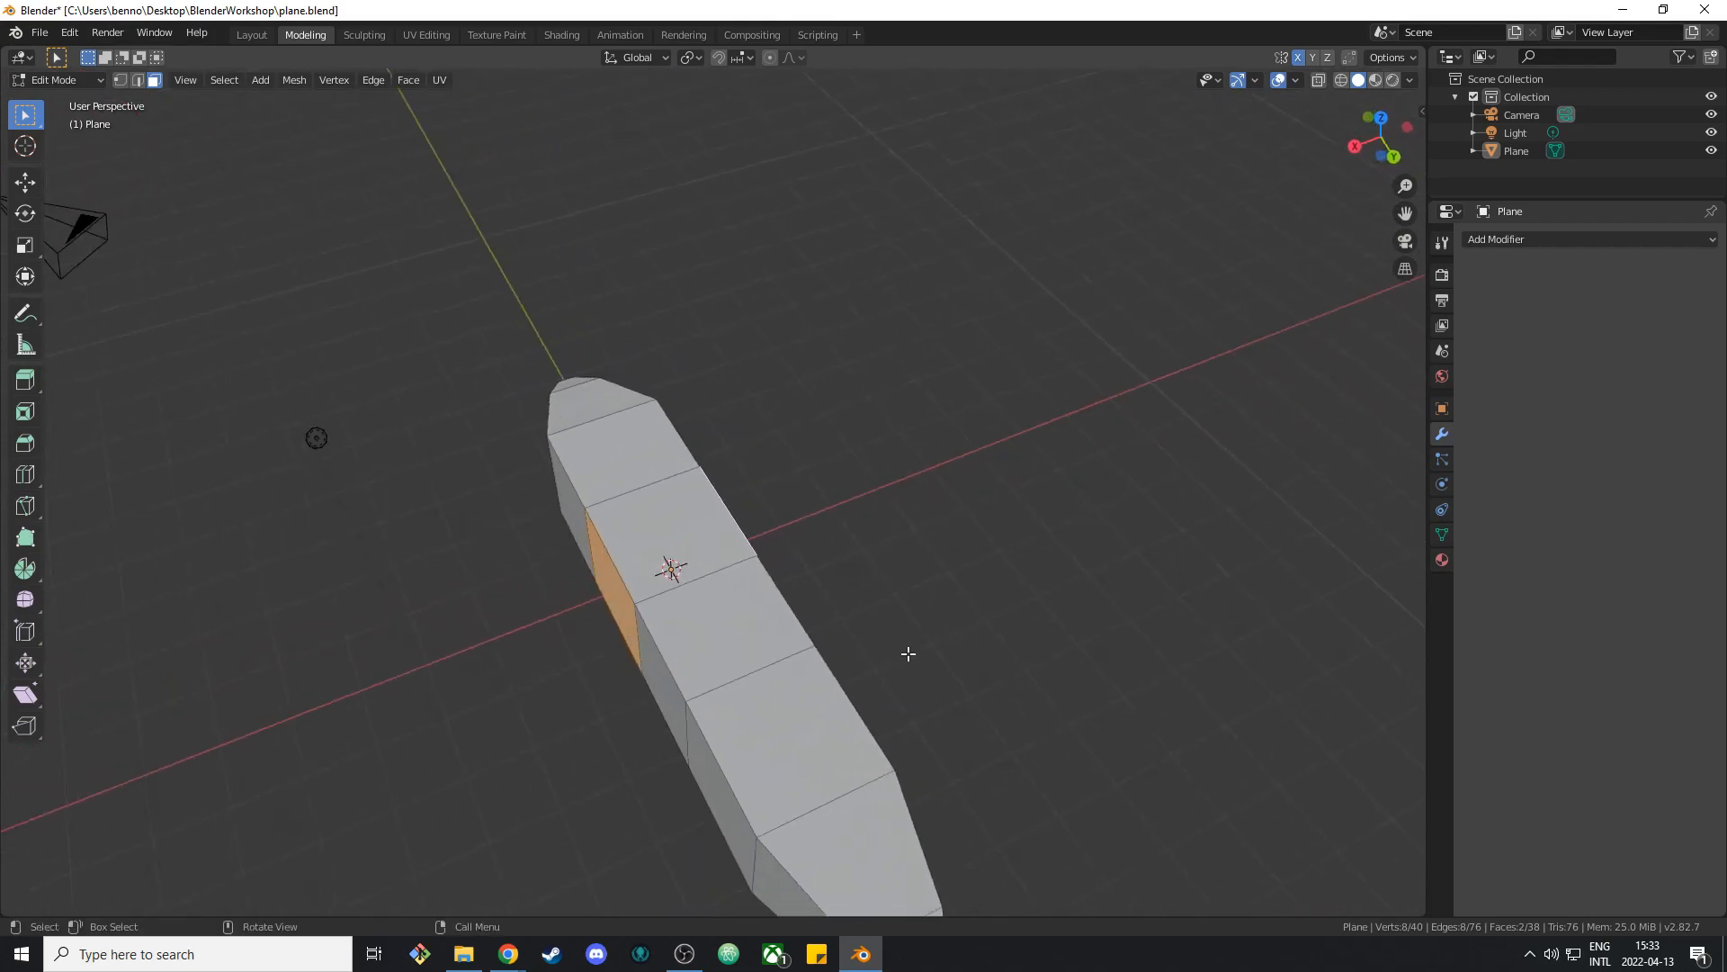
{"action": "key", "text": "e"}
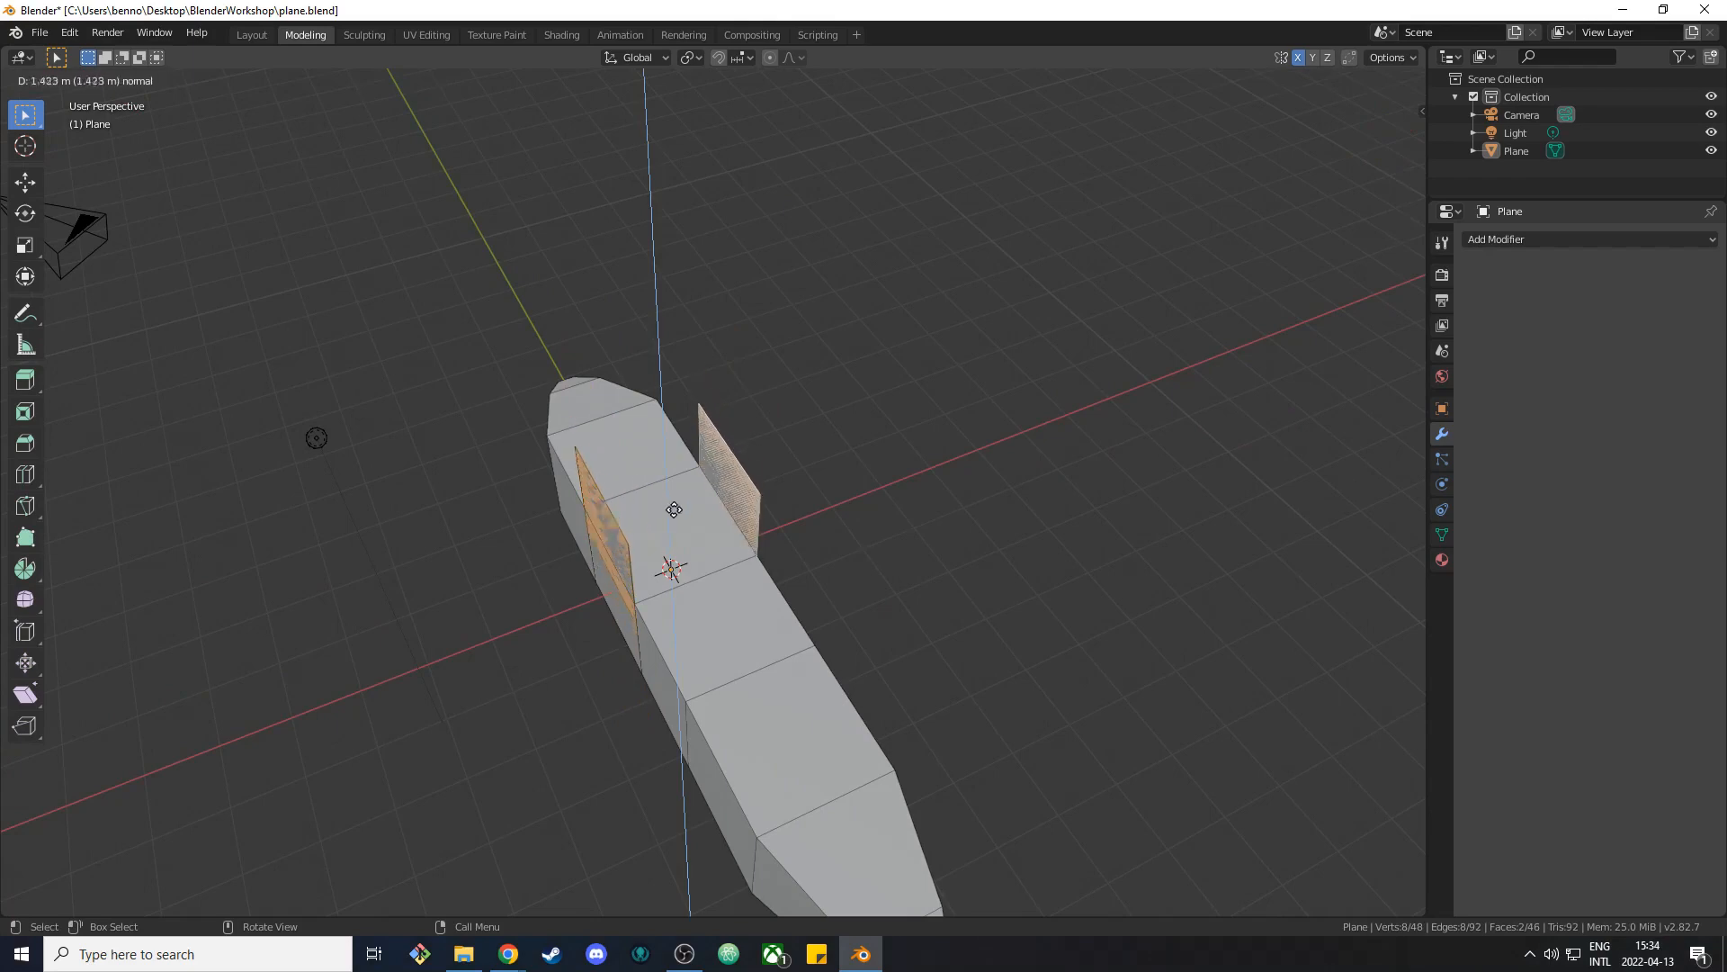
{"action": "key", "text": "x"}
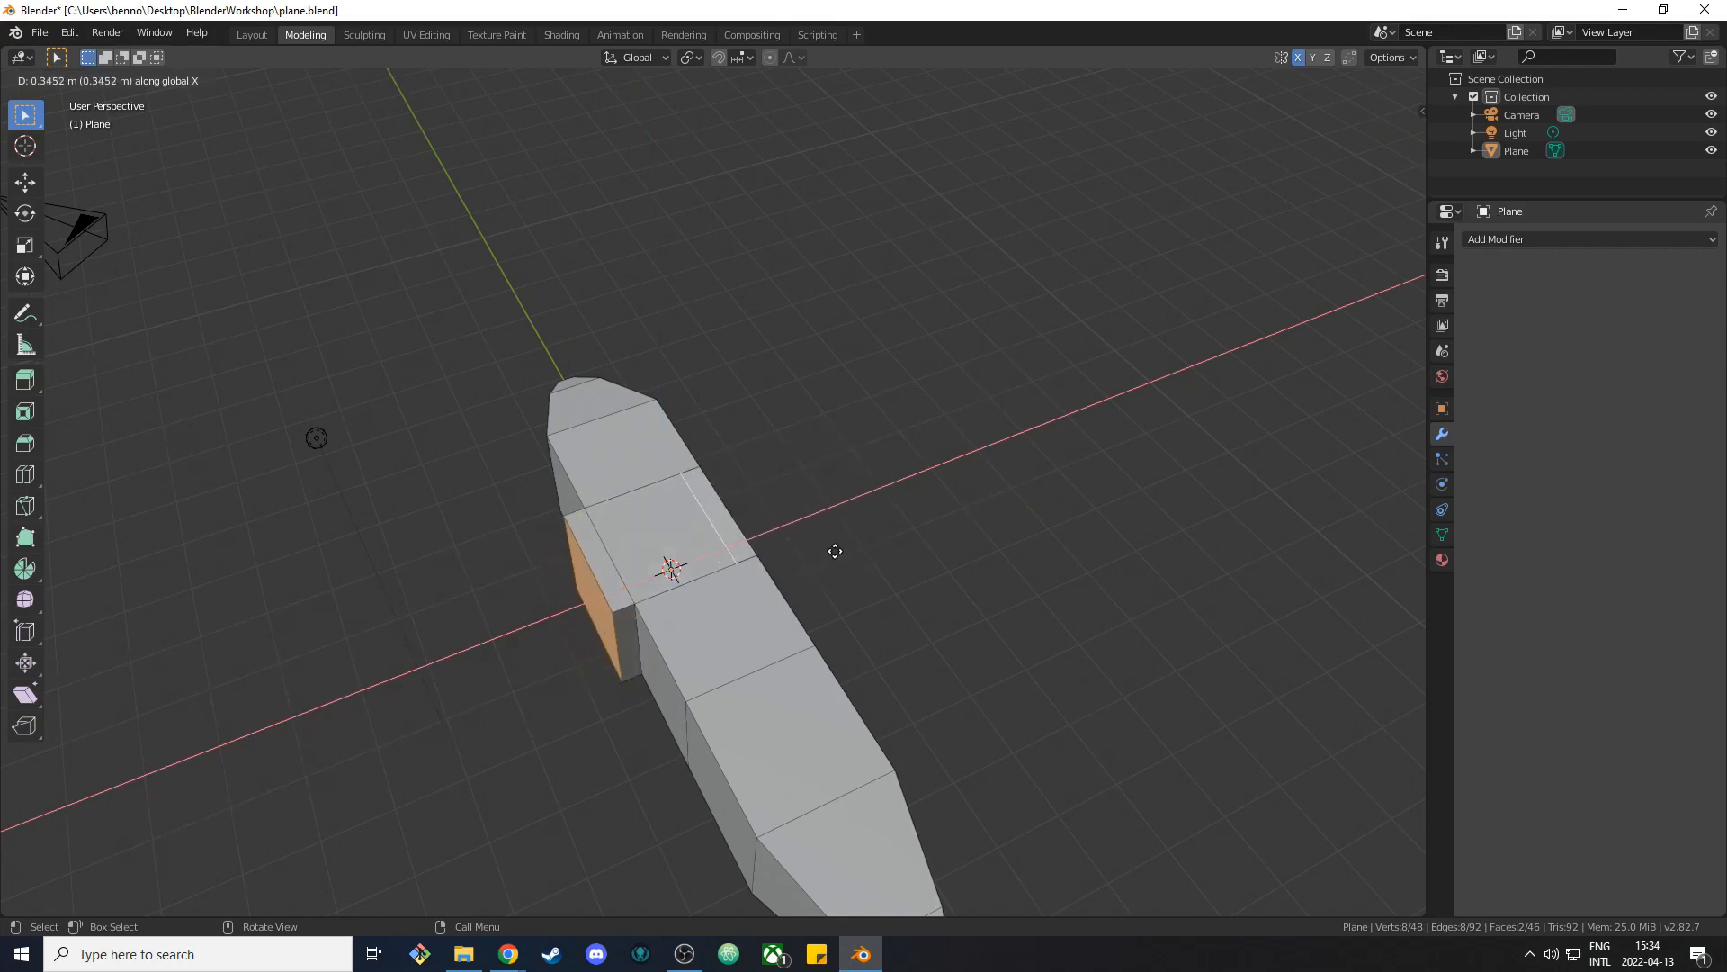
{"action": "left_click", "coordinate": [835, 551]}
{"action": "key", "text": "s"}
{"action": "key", "text": "x"}
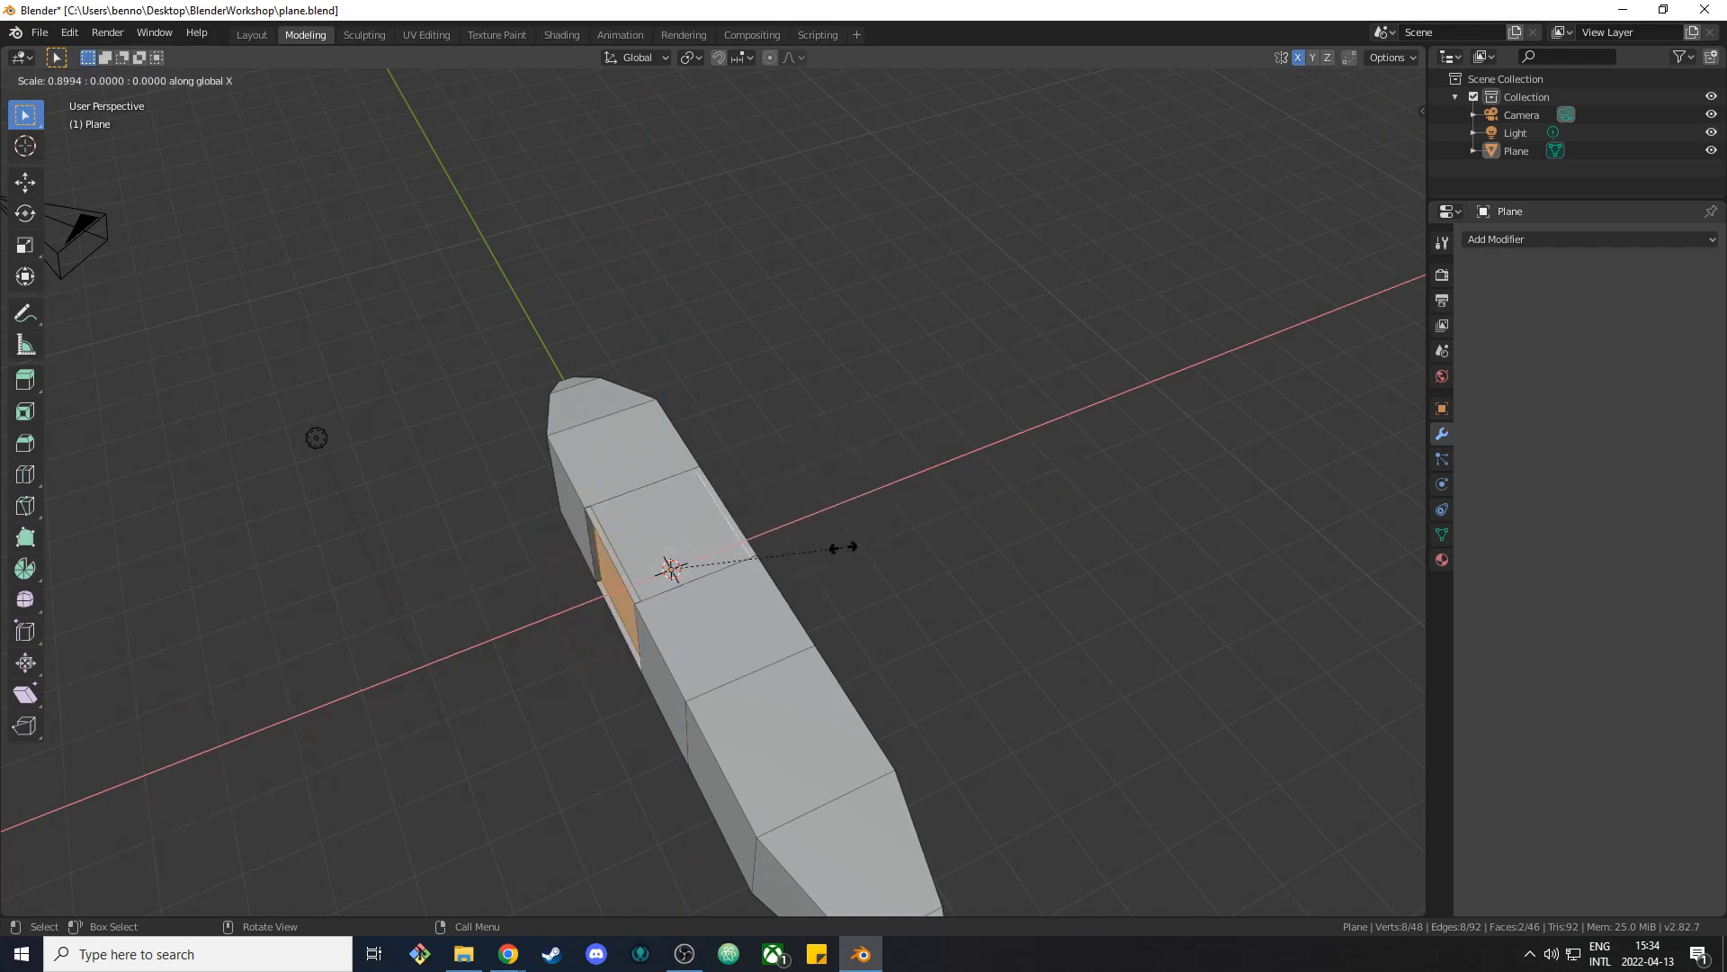
{"action": "key", "text": "x"}
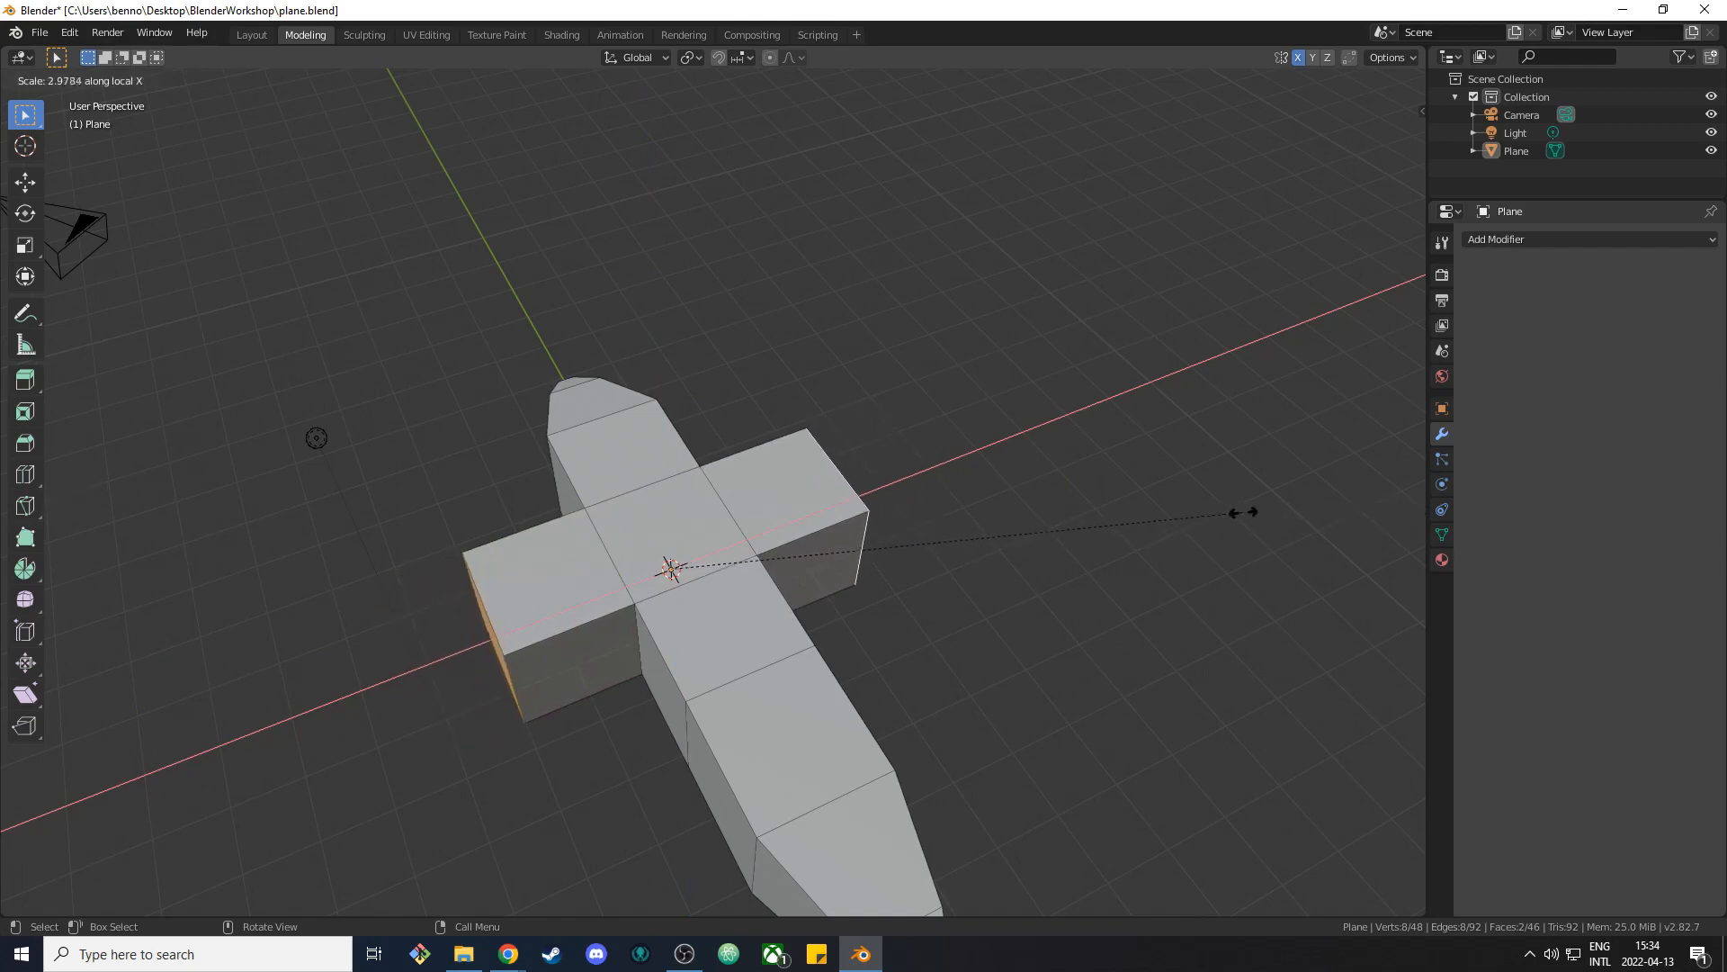
{"action": "left_click", "coordinate": [1296, 510]}
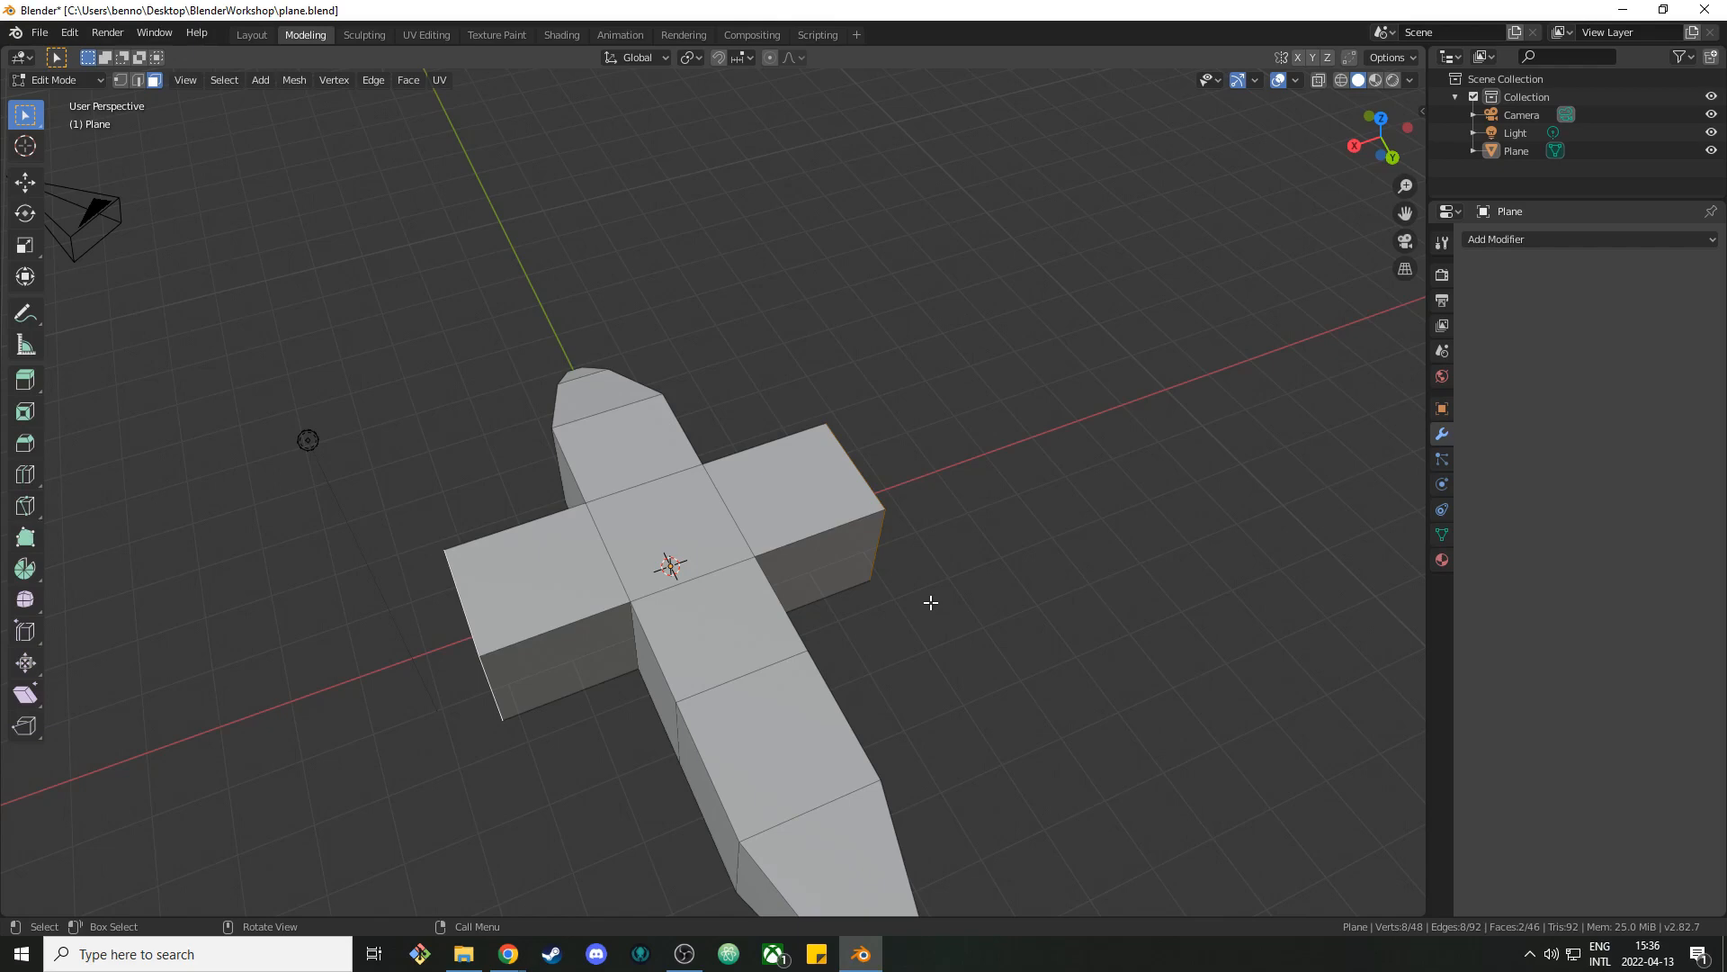
{"action": "key", "text": "g"}
{"action": "key", "text": "x"}
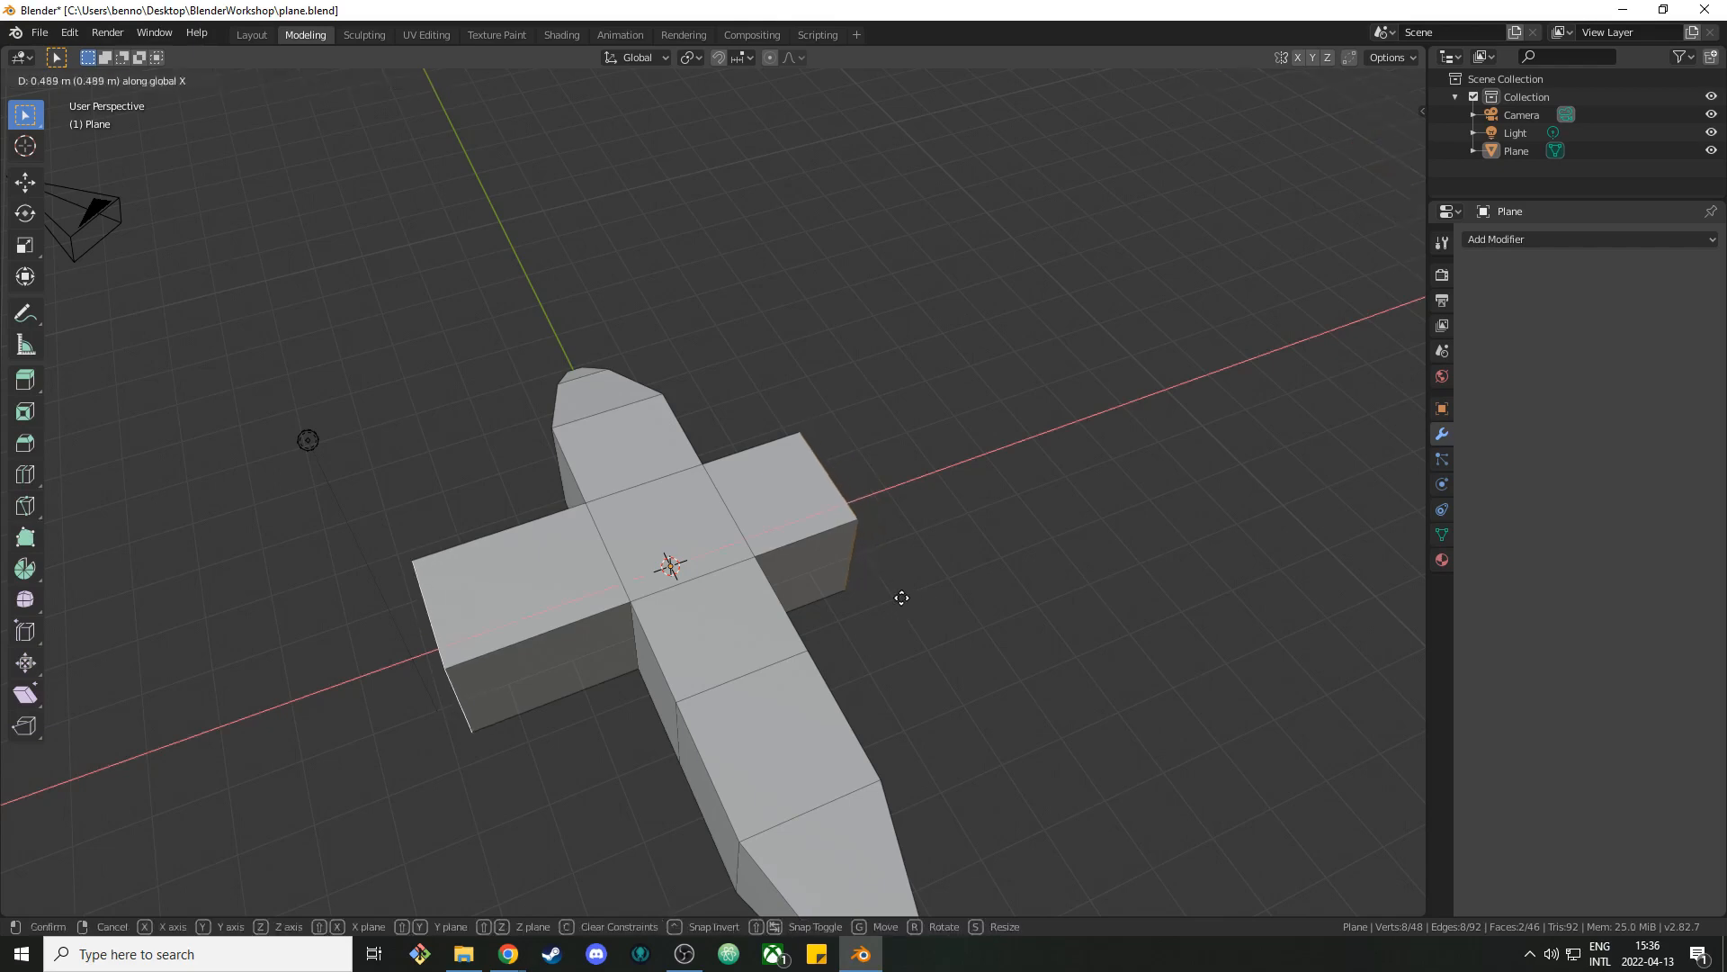
{"action": "key", "text": "Escape"}
Scale the two extruded faces inward along X into short wing stubs and flatten them along Z to under a third of their height.
{"action": "key", "text": "s"}
{"action": "key", "text": "x"}
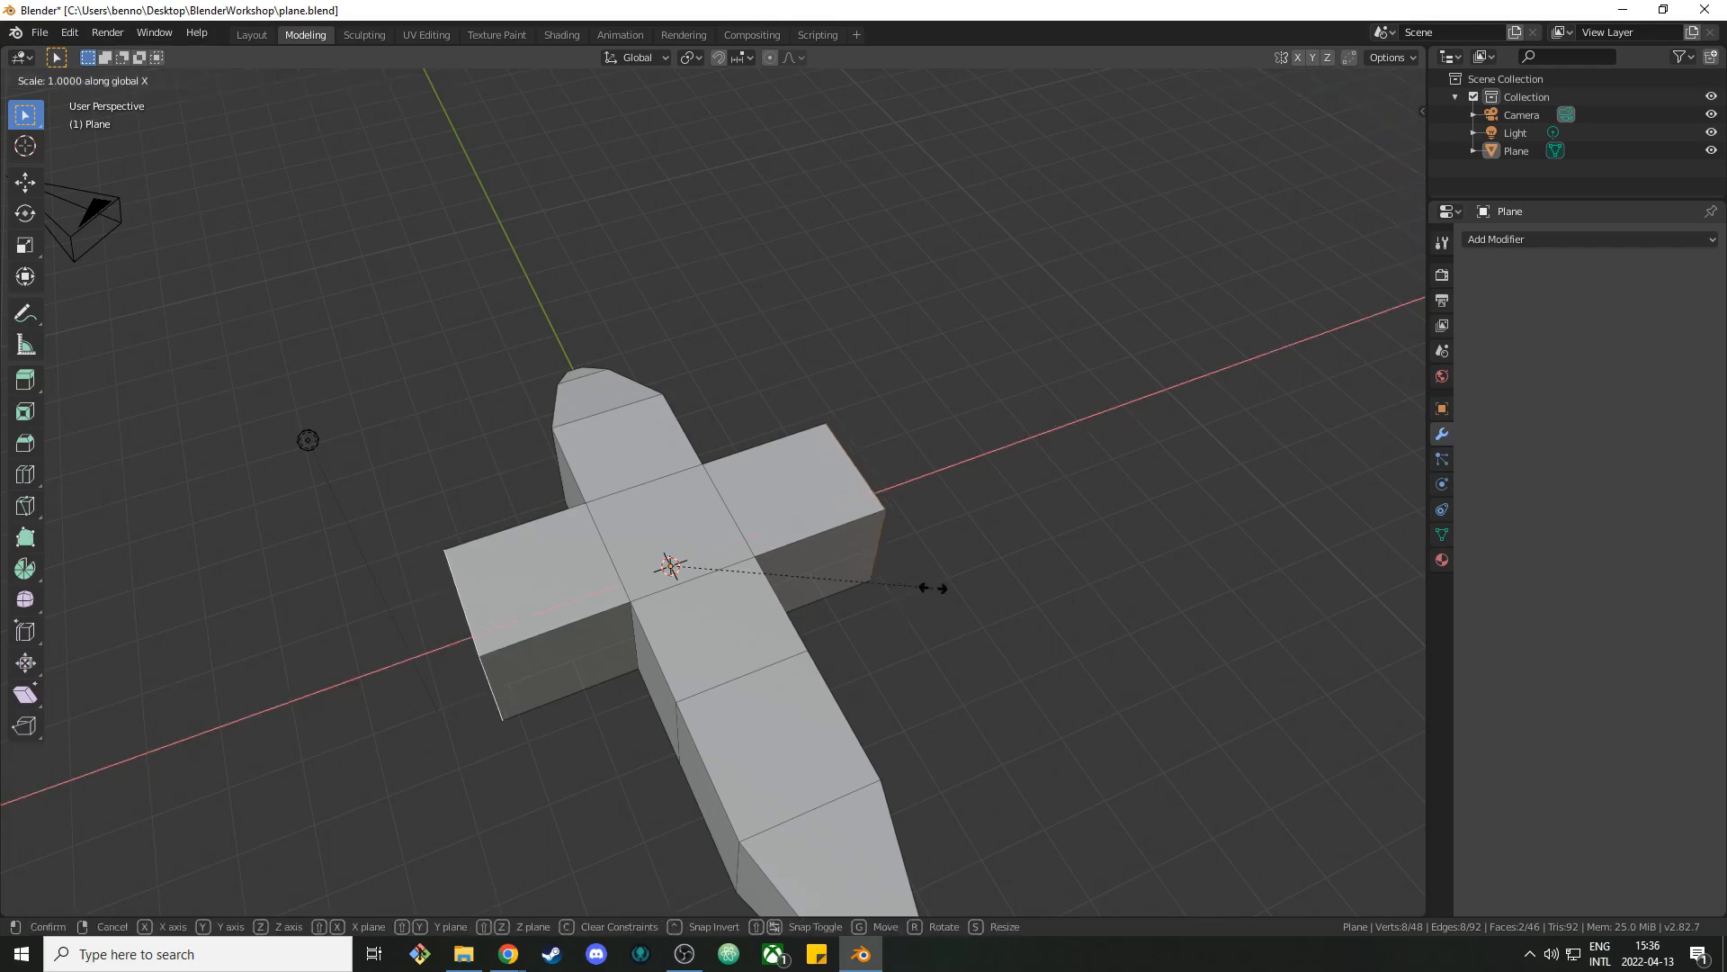
{"action": "left_click", "coordinate": [796, 570]}
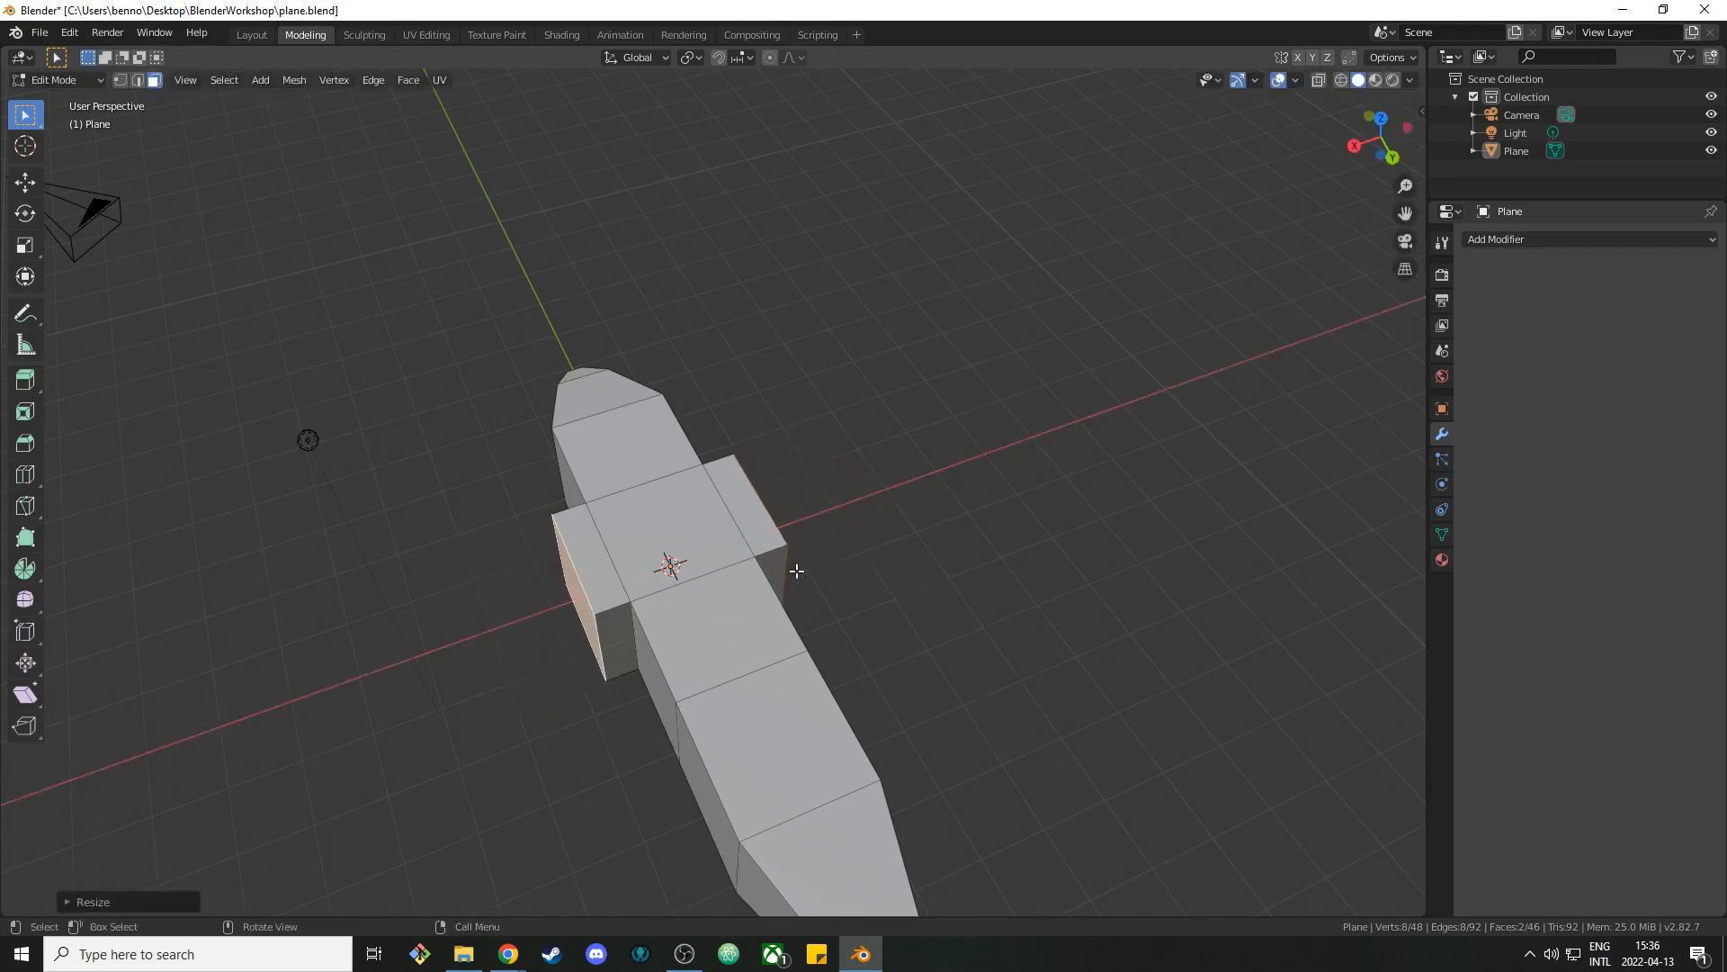
{"action": "middle_click_drag", "start_coordinate": [871, 645], "coordinate": [903, 593]}
{"action": "key", "text": "s"}
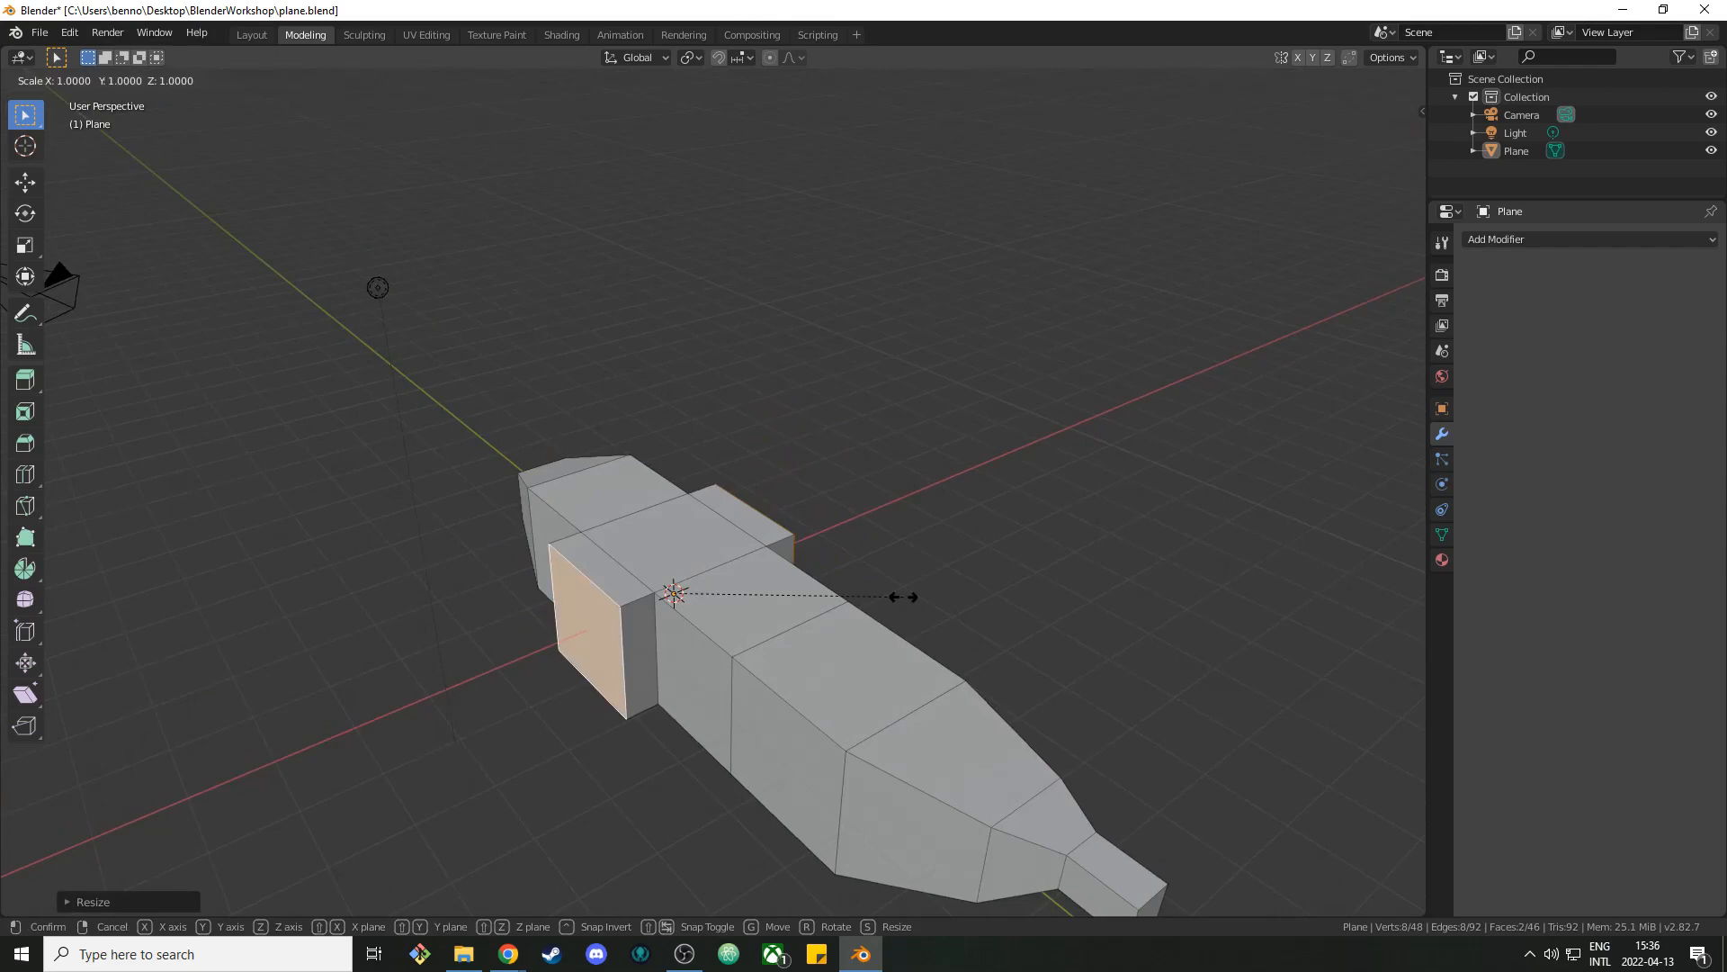
{"action": "key", "text": "z"}
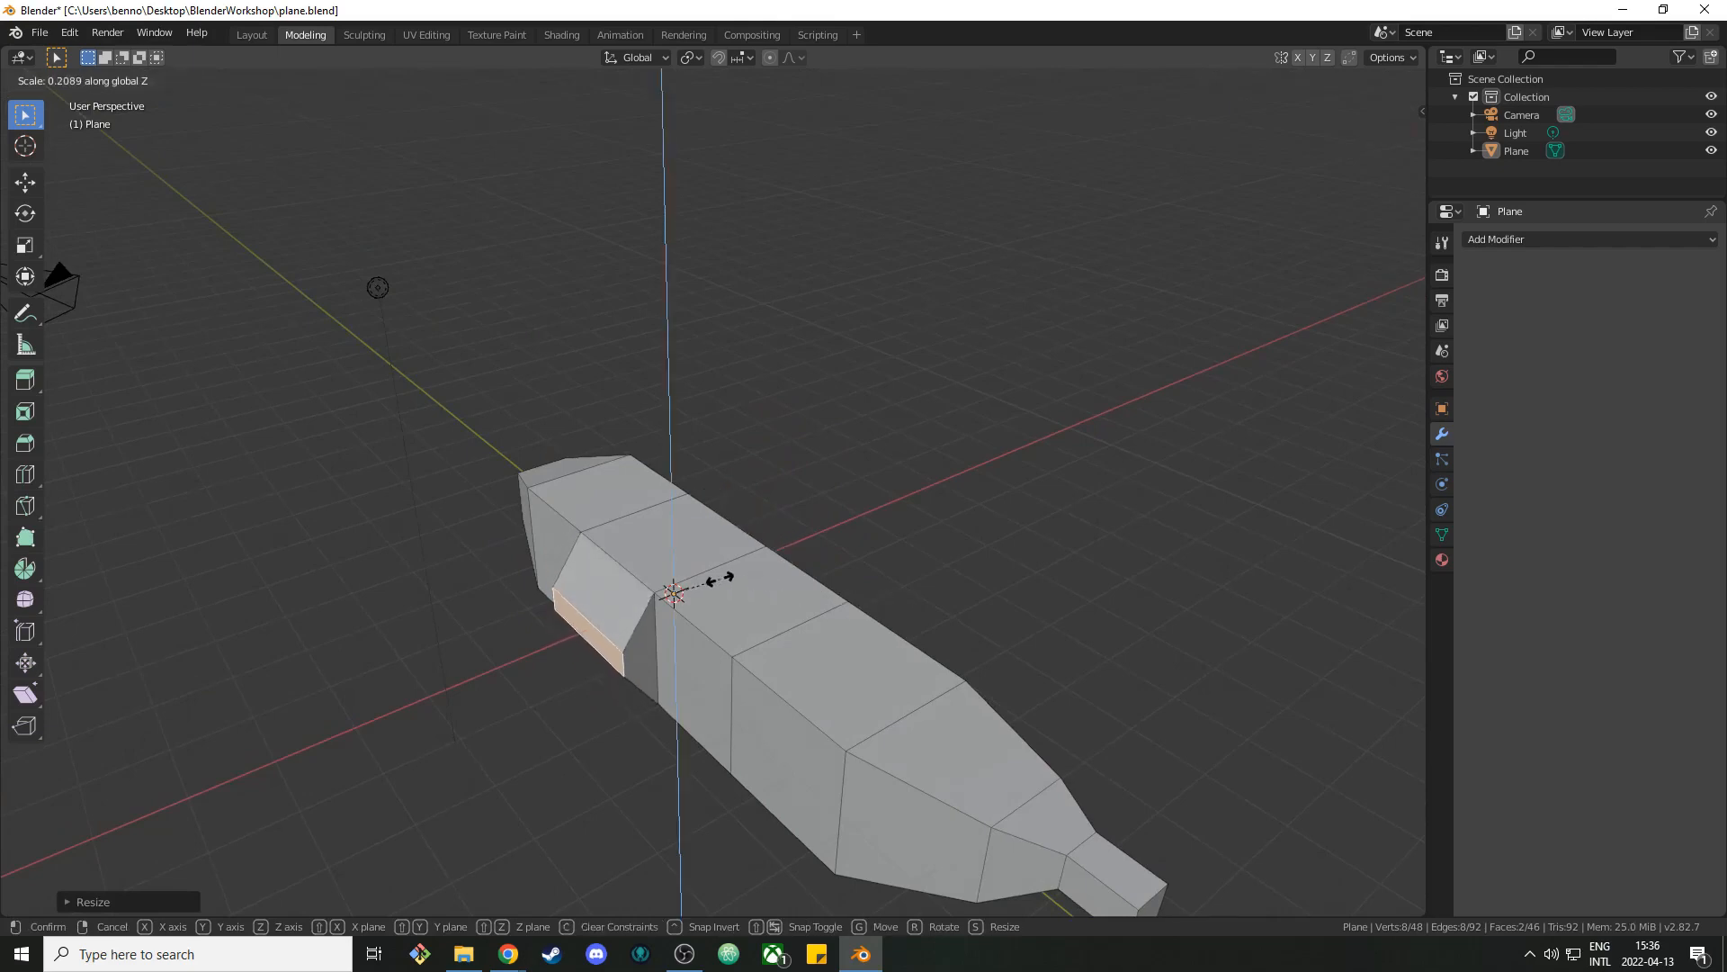
{"action": "left_click", "coordinate": [740, 583]}
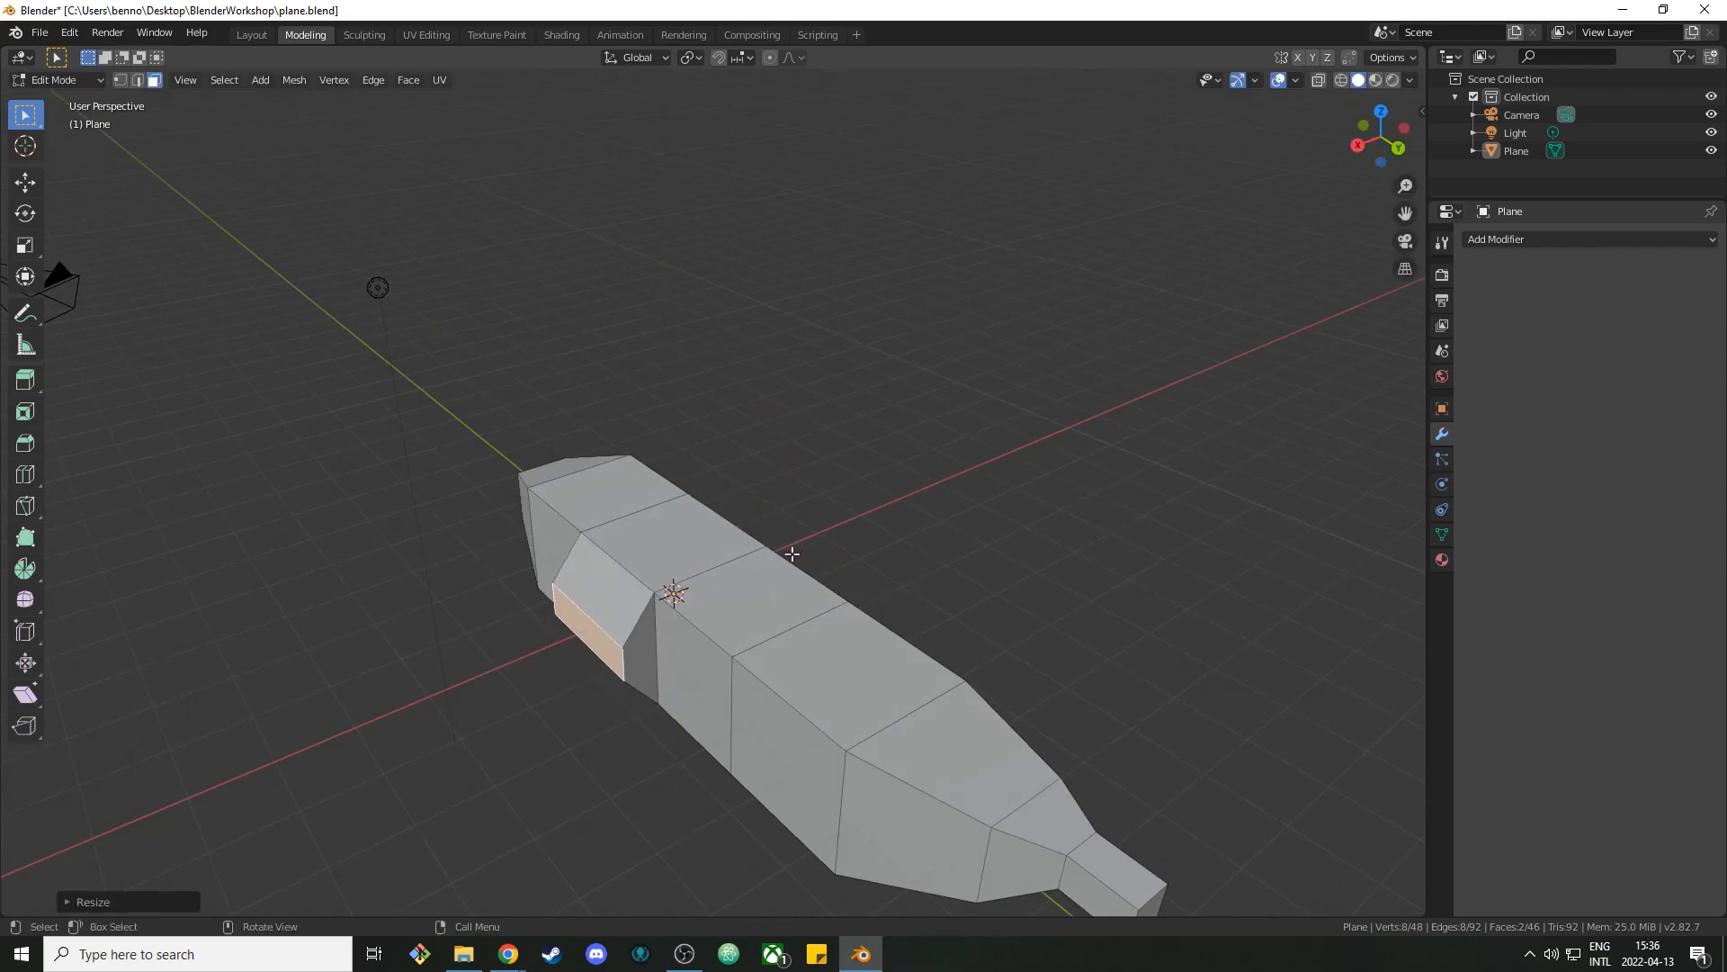
Extrude both flattened stub faces and scale the new faces apart along X to about twice their distance, forming the wings.
{"action": "middle_click_drag", "start_coordinate": [543, 659], "coordinate": [511, 715]}
{"action": "key", "text": "e"}
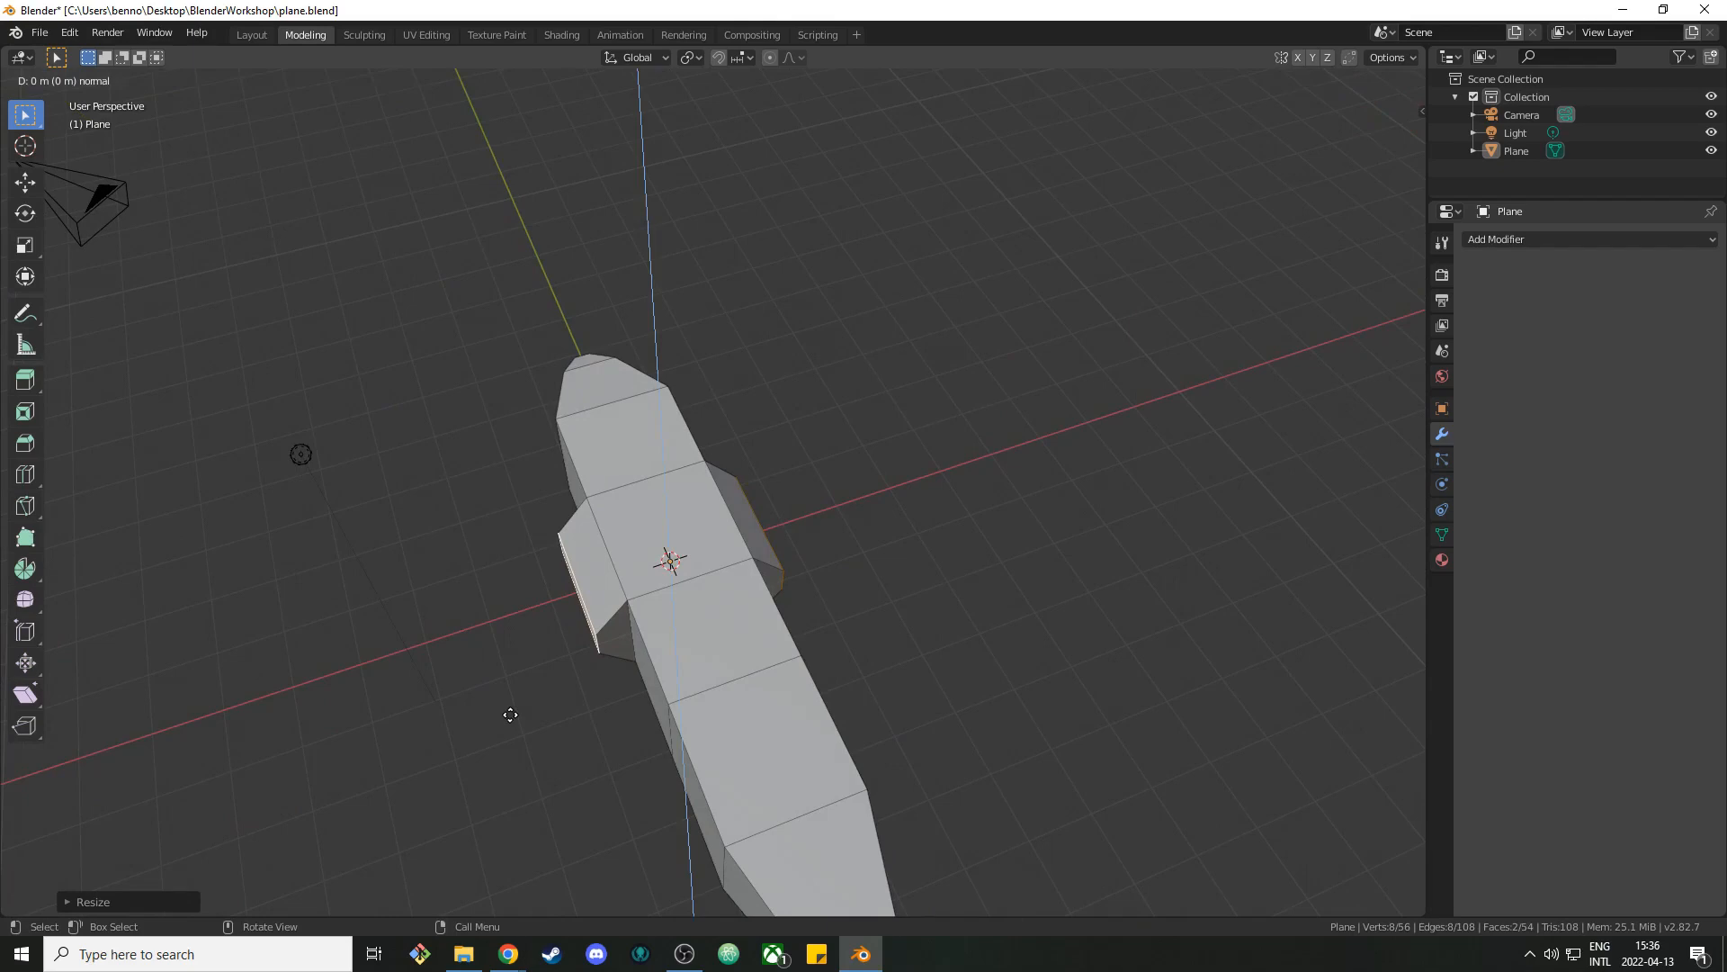
{"action": "key", "text": "s"}
{"action": "key", "text": "x"}
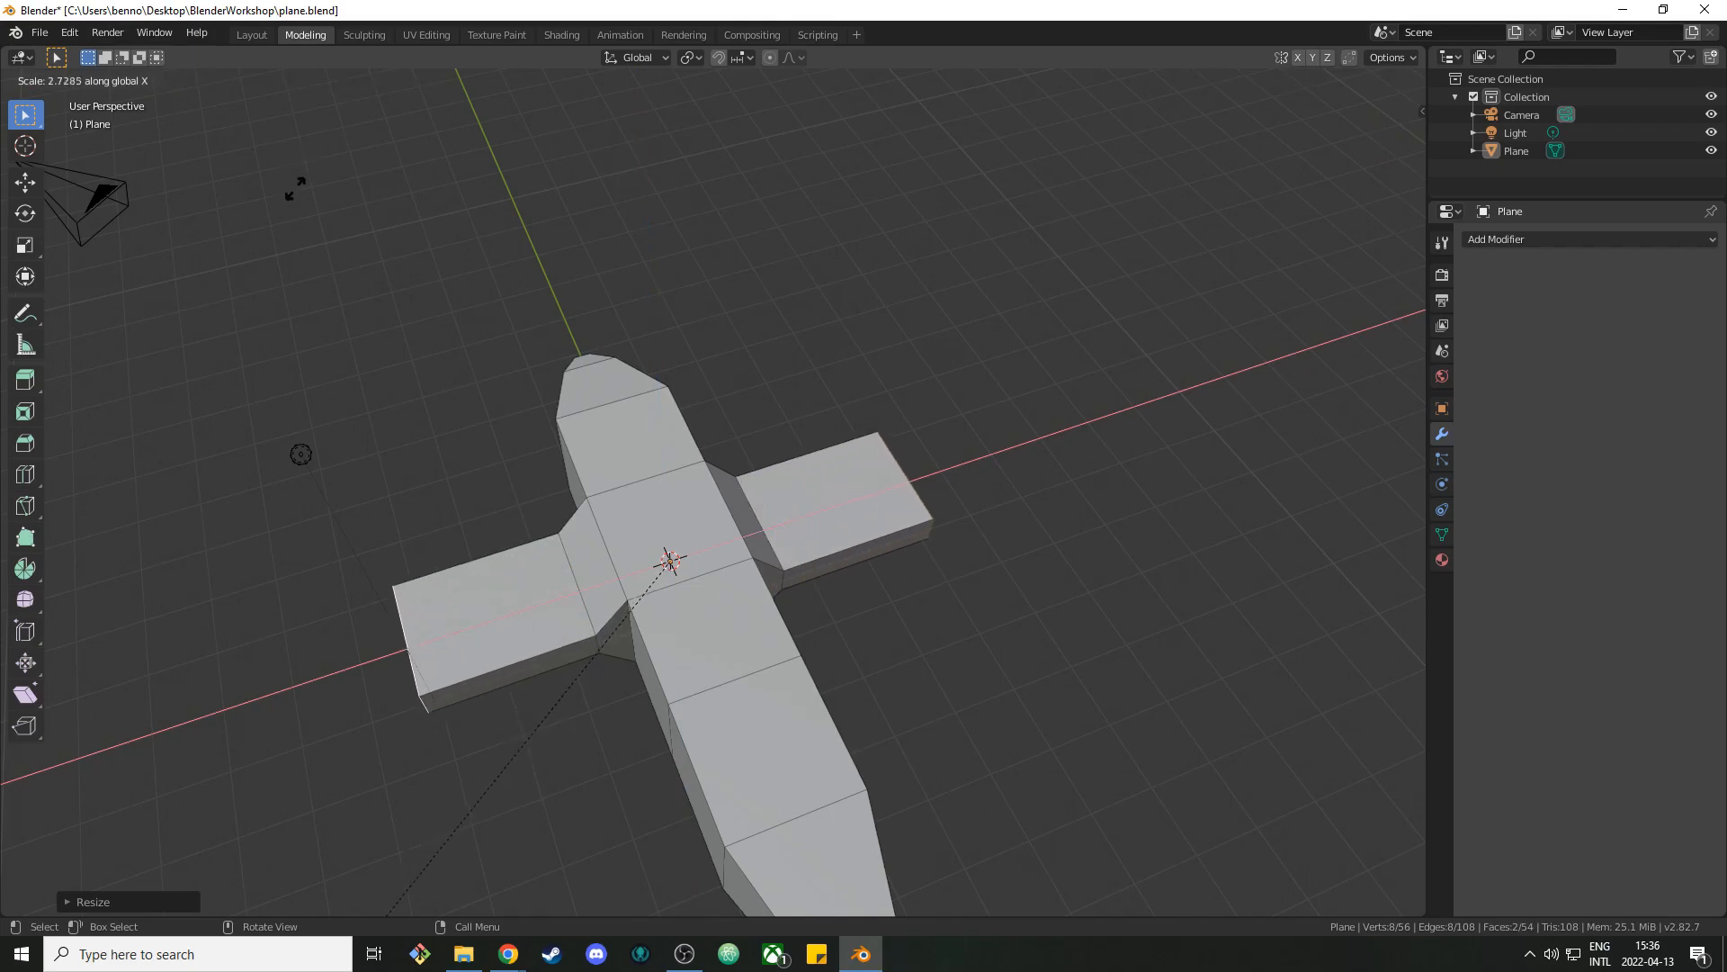
{"action": "left_click", "coordinate": [389, 105]}
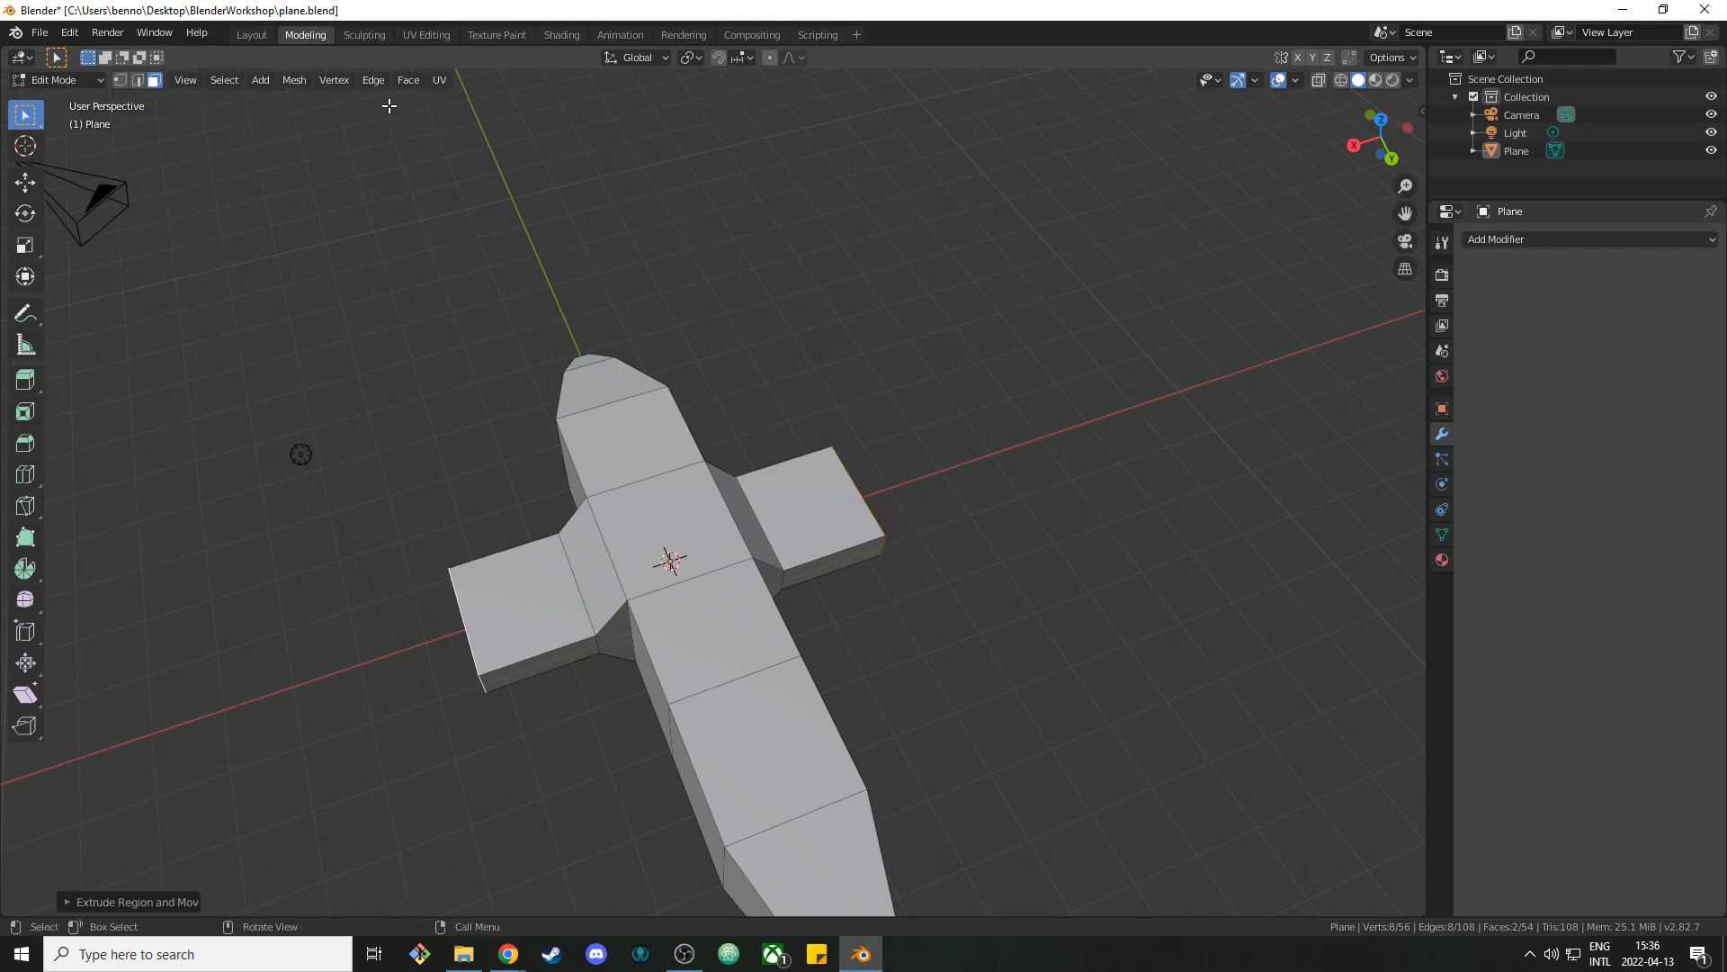
Taper the wings by thinning both tip faces along Z and scaling them to about 0.6 along Y.
{"action": "key", "text": "s"}
{"action": "key", "text": "z"}
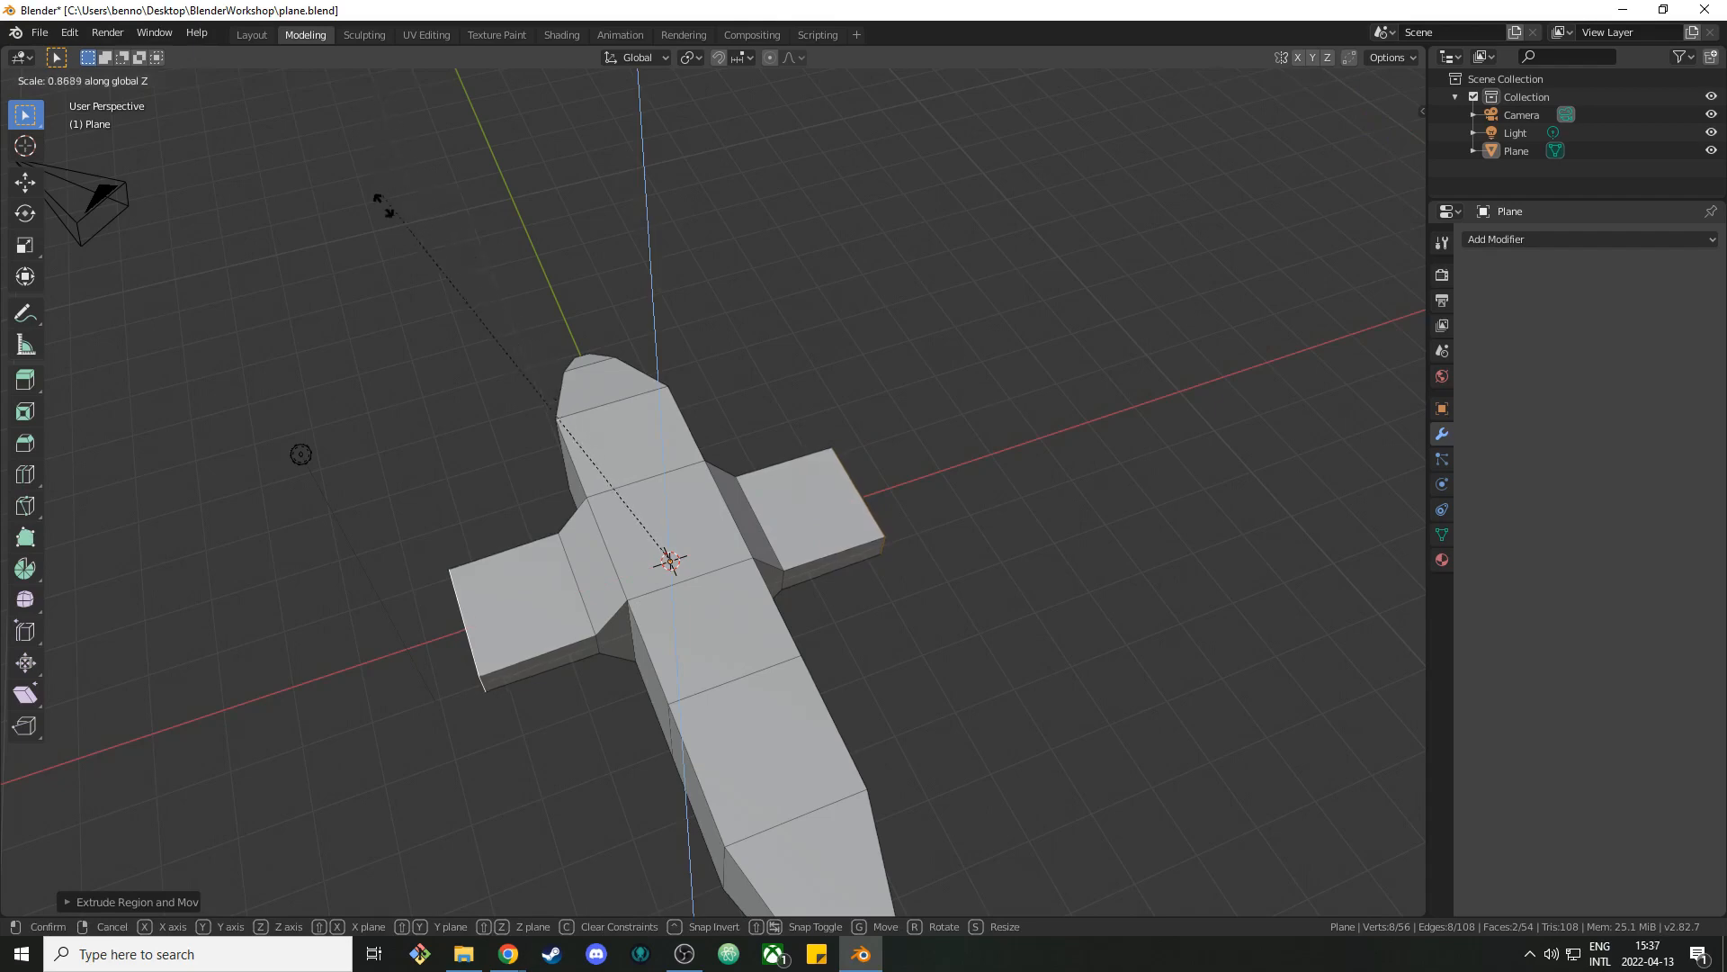
{"action": "left_click", "coordinate": [466, 306]}
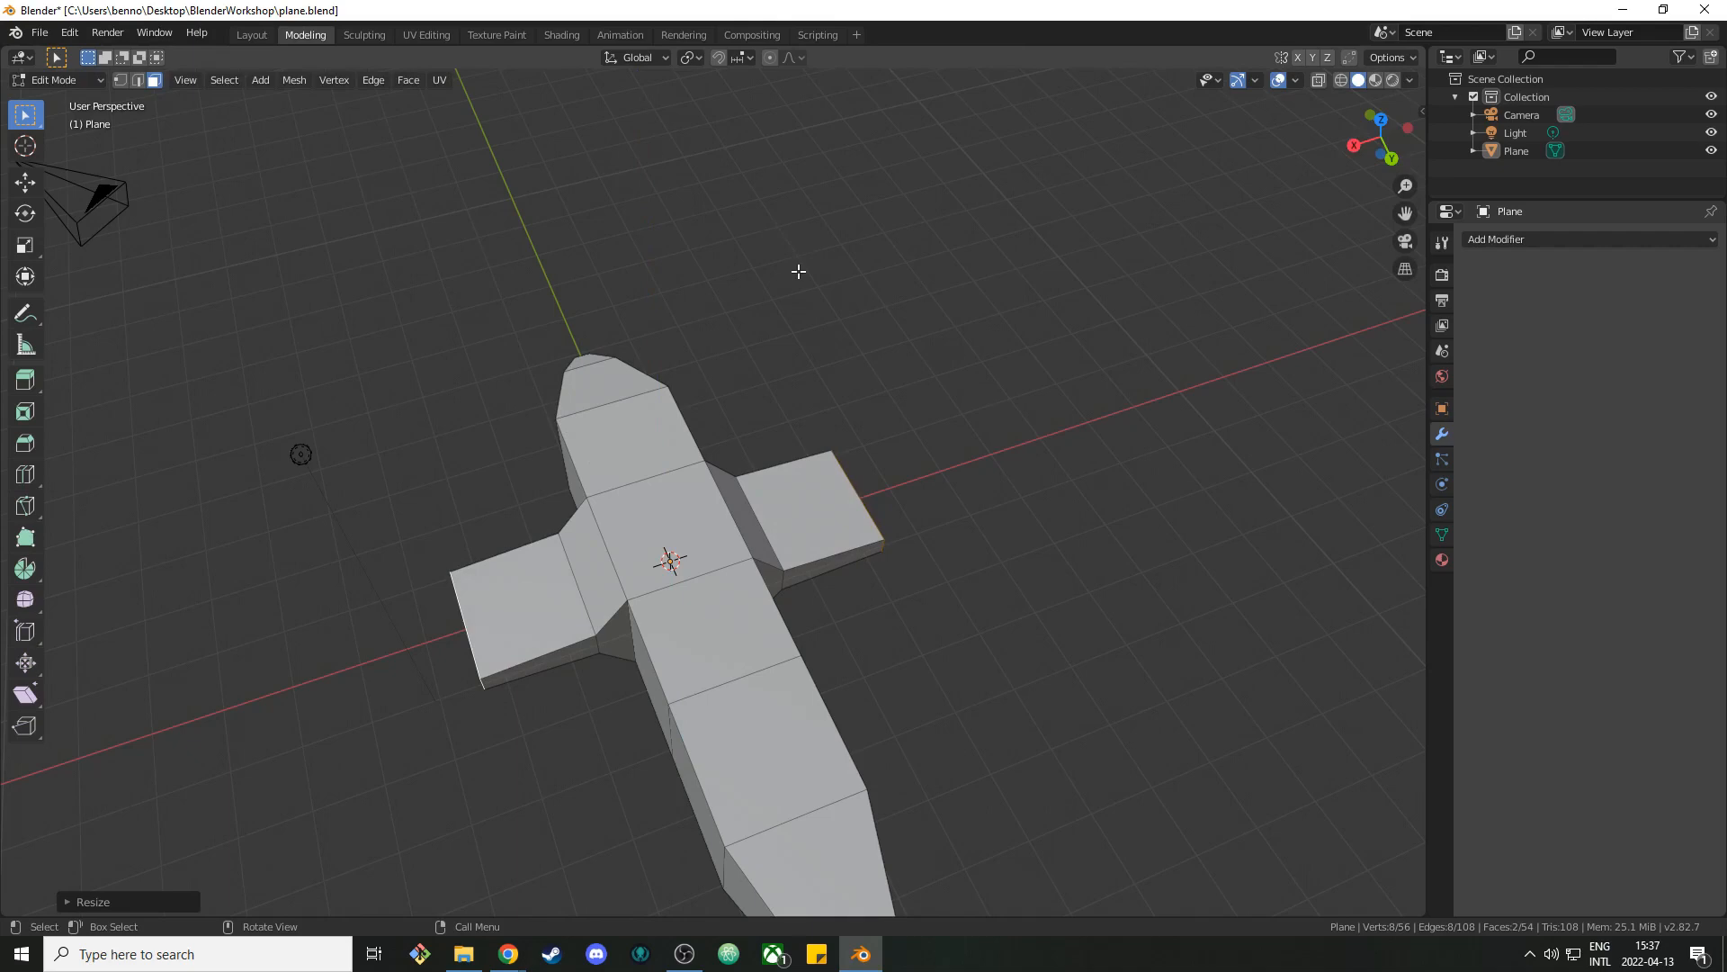
{"action": "key", "text": "s"}
{"action": "key", "text": "y"}
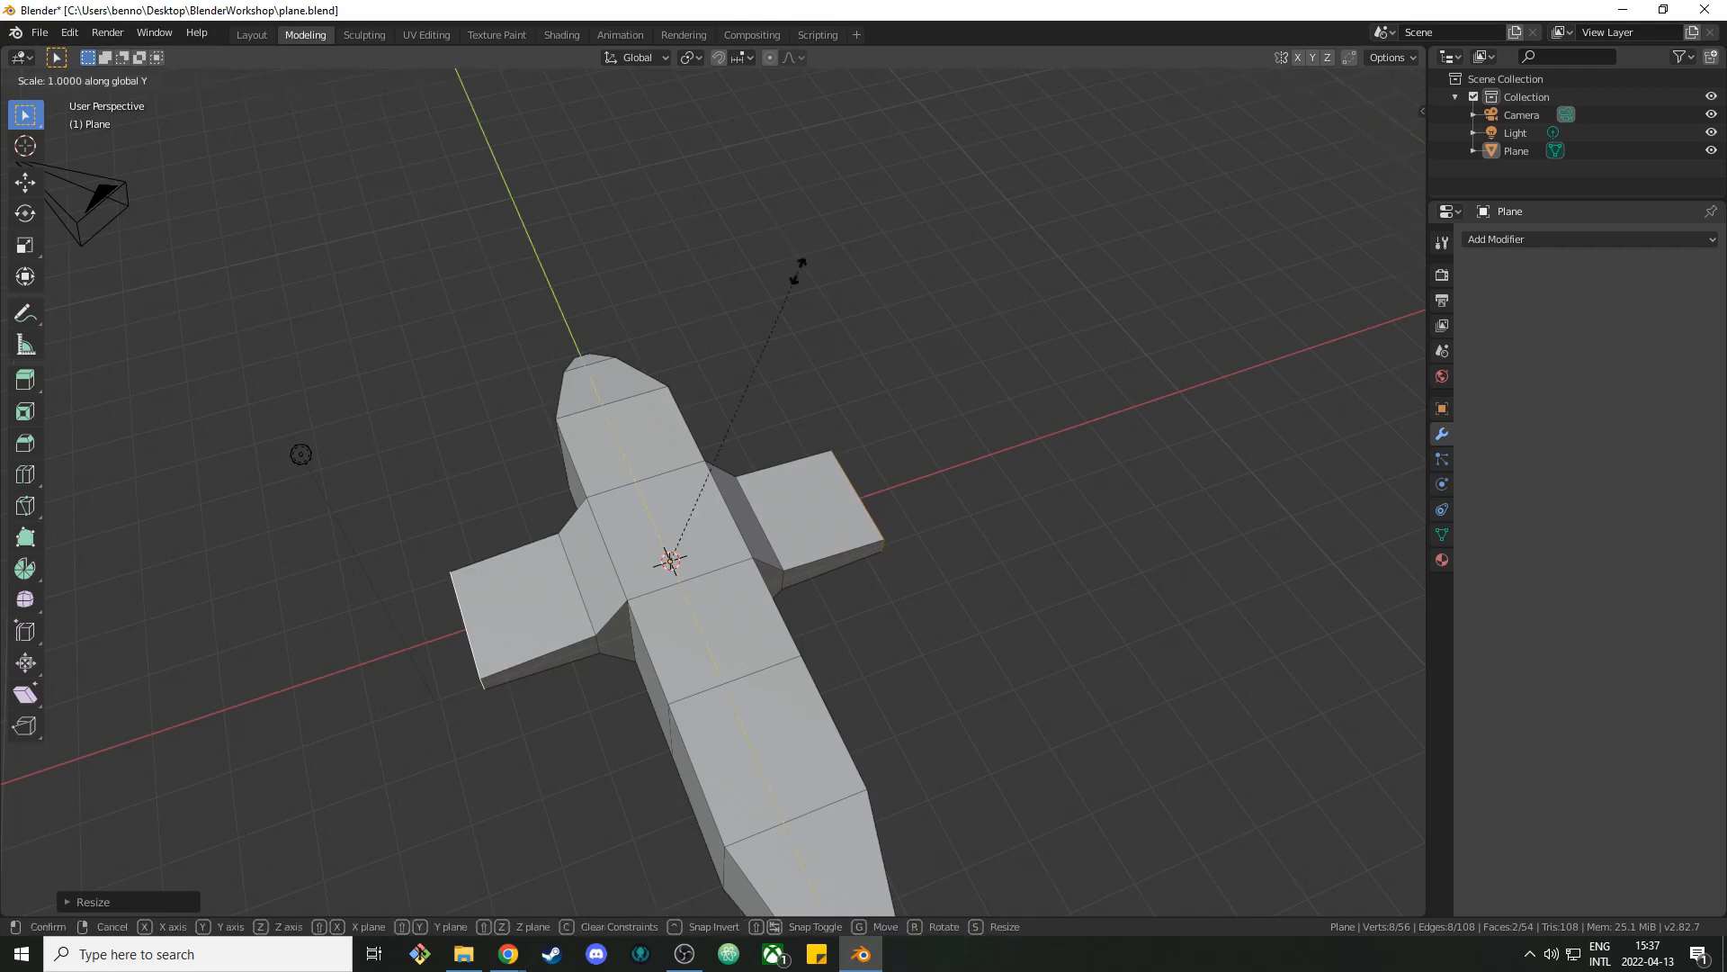
{"action": "left_click", "coordinate": [814, 432]}
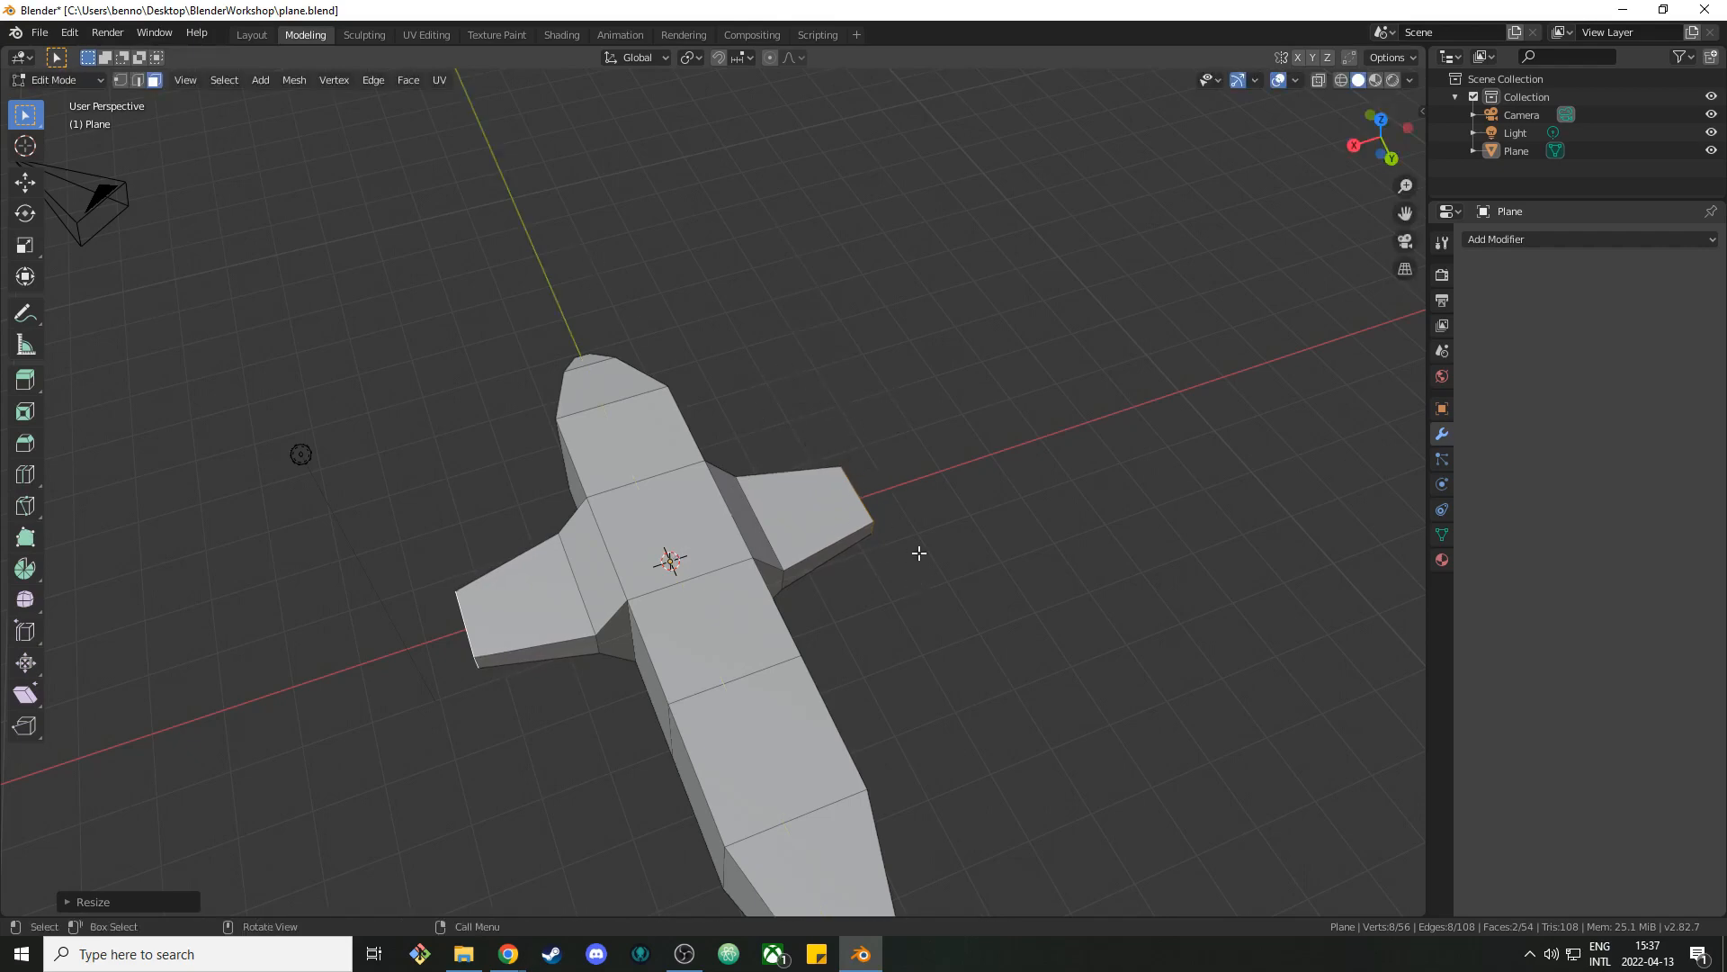
Move both wing tip faces about 0.42 m along Y toward the tail to sweep the wings back.
{"action": "key", "text": "g"}
{"action": "key", "text": "y"}
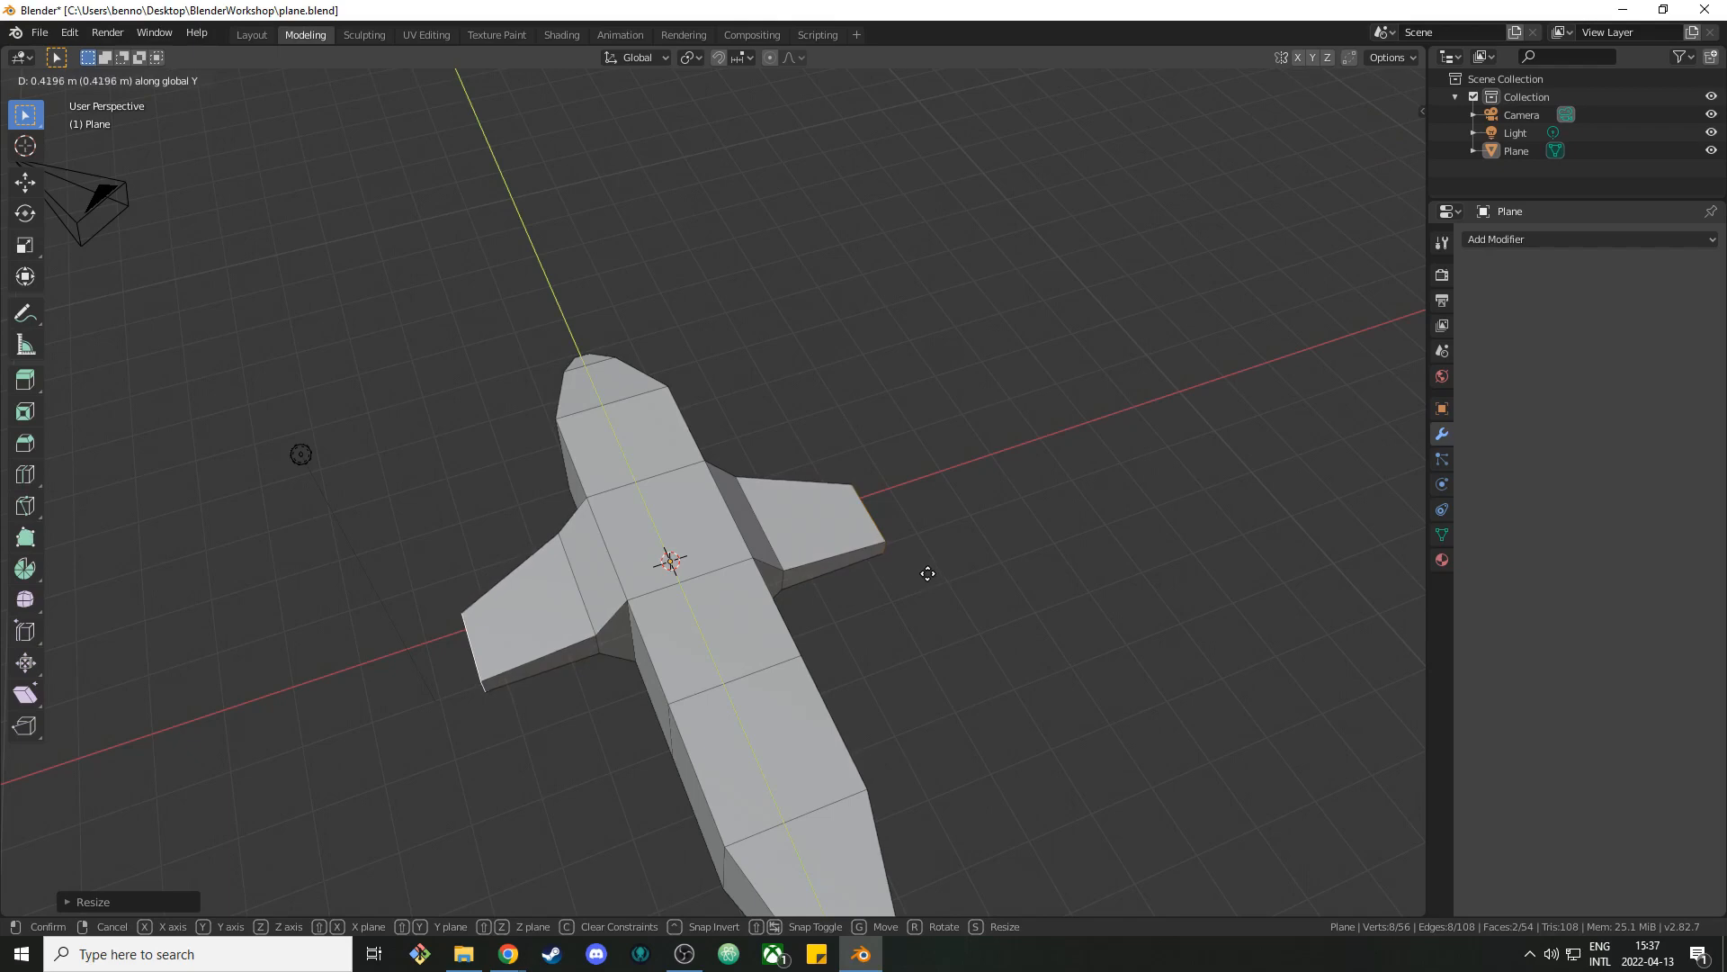
{"action": "left_click", "coordinate": [930, 574]}
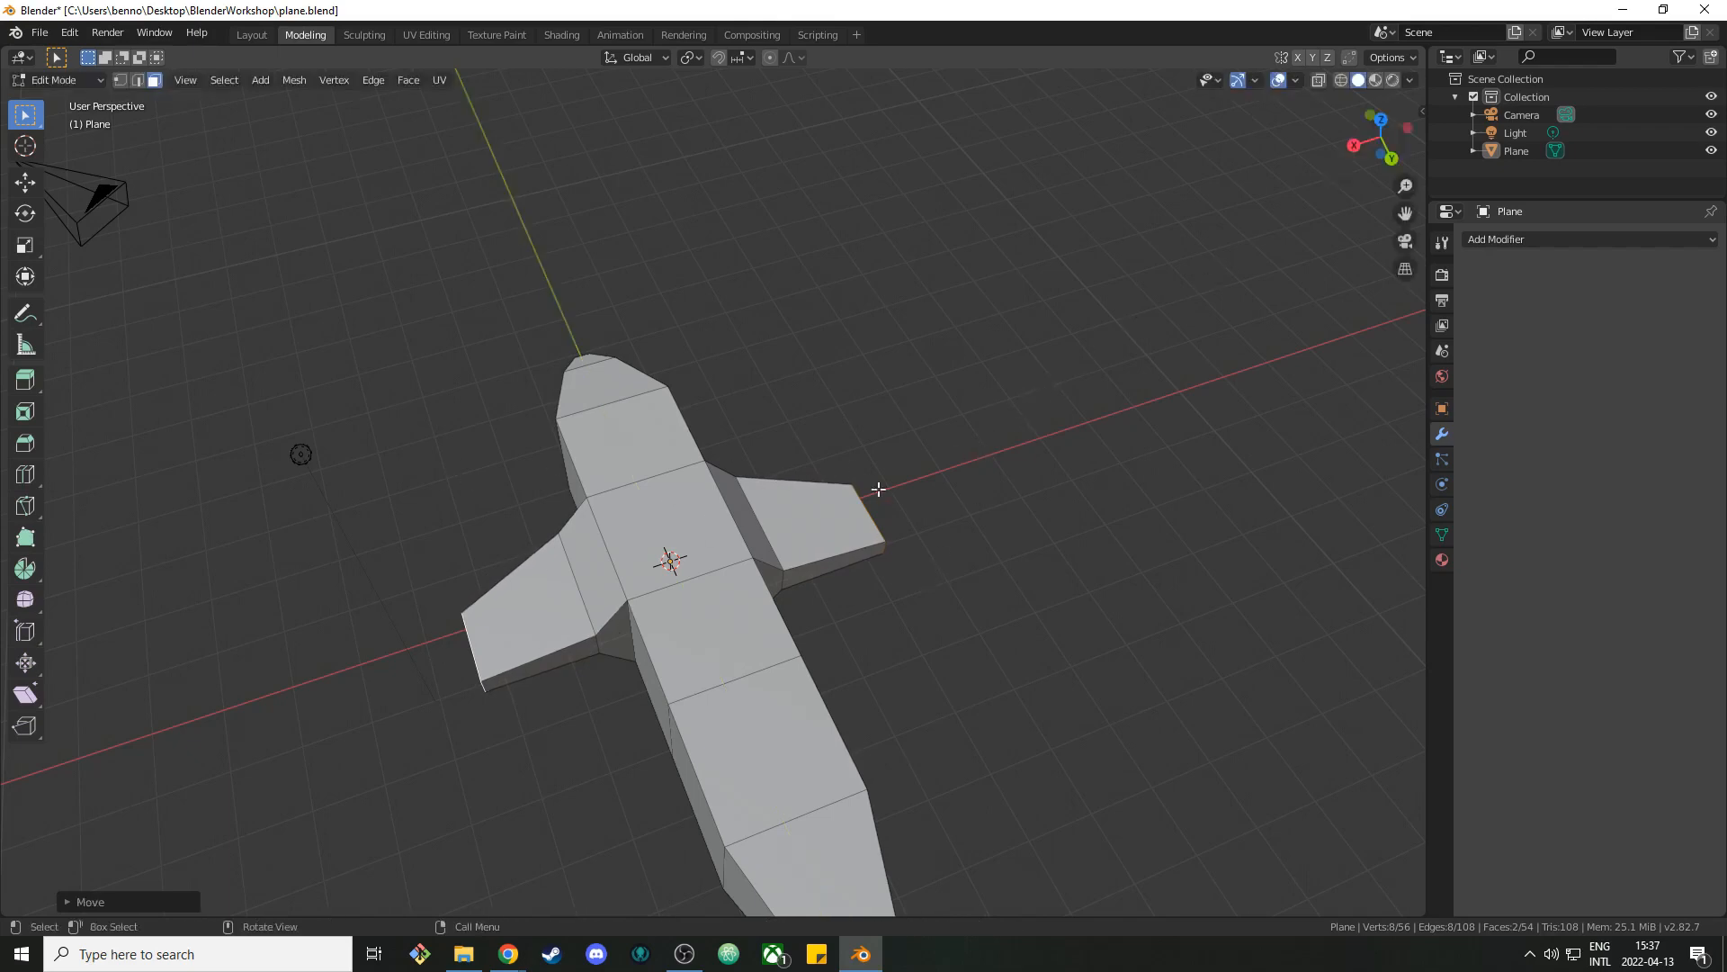
Extrude both wing tip faces and scale the new faces apart along X to about 1.46 times their distance.
{"action": "left_click", "coordinate": [1383, 120]}
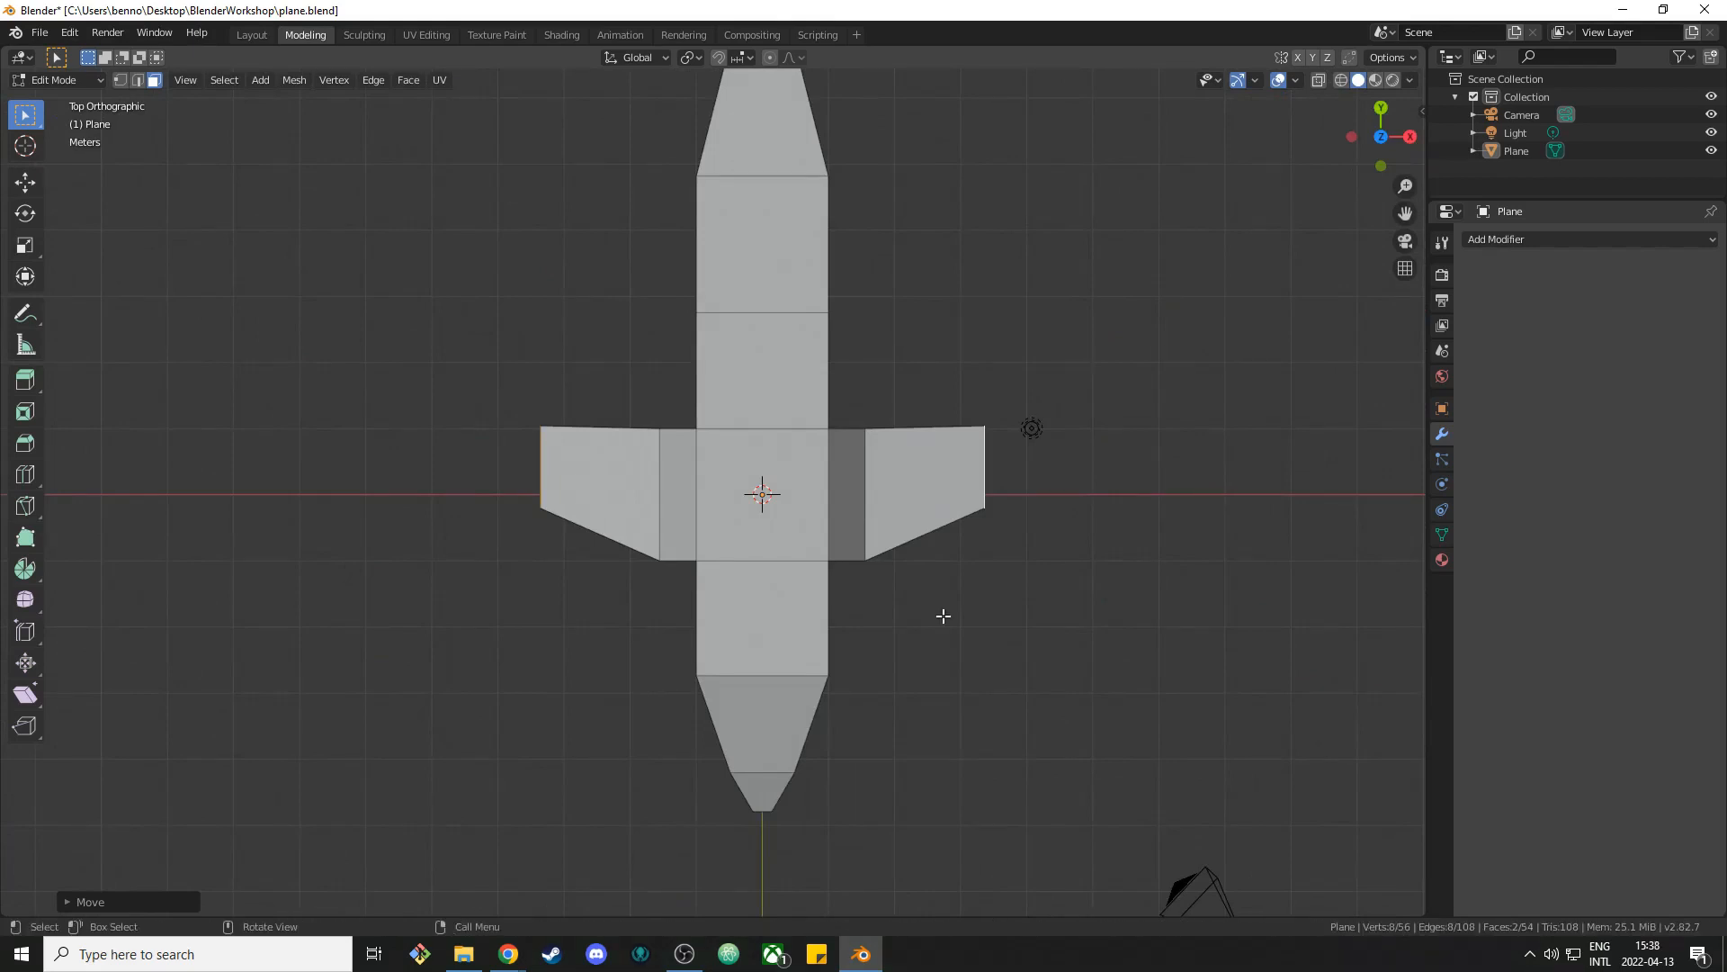
{"action": "key", "text": "e"}
{"action": "key", "text": "s"}
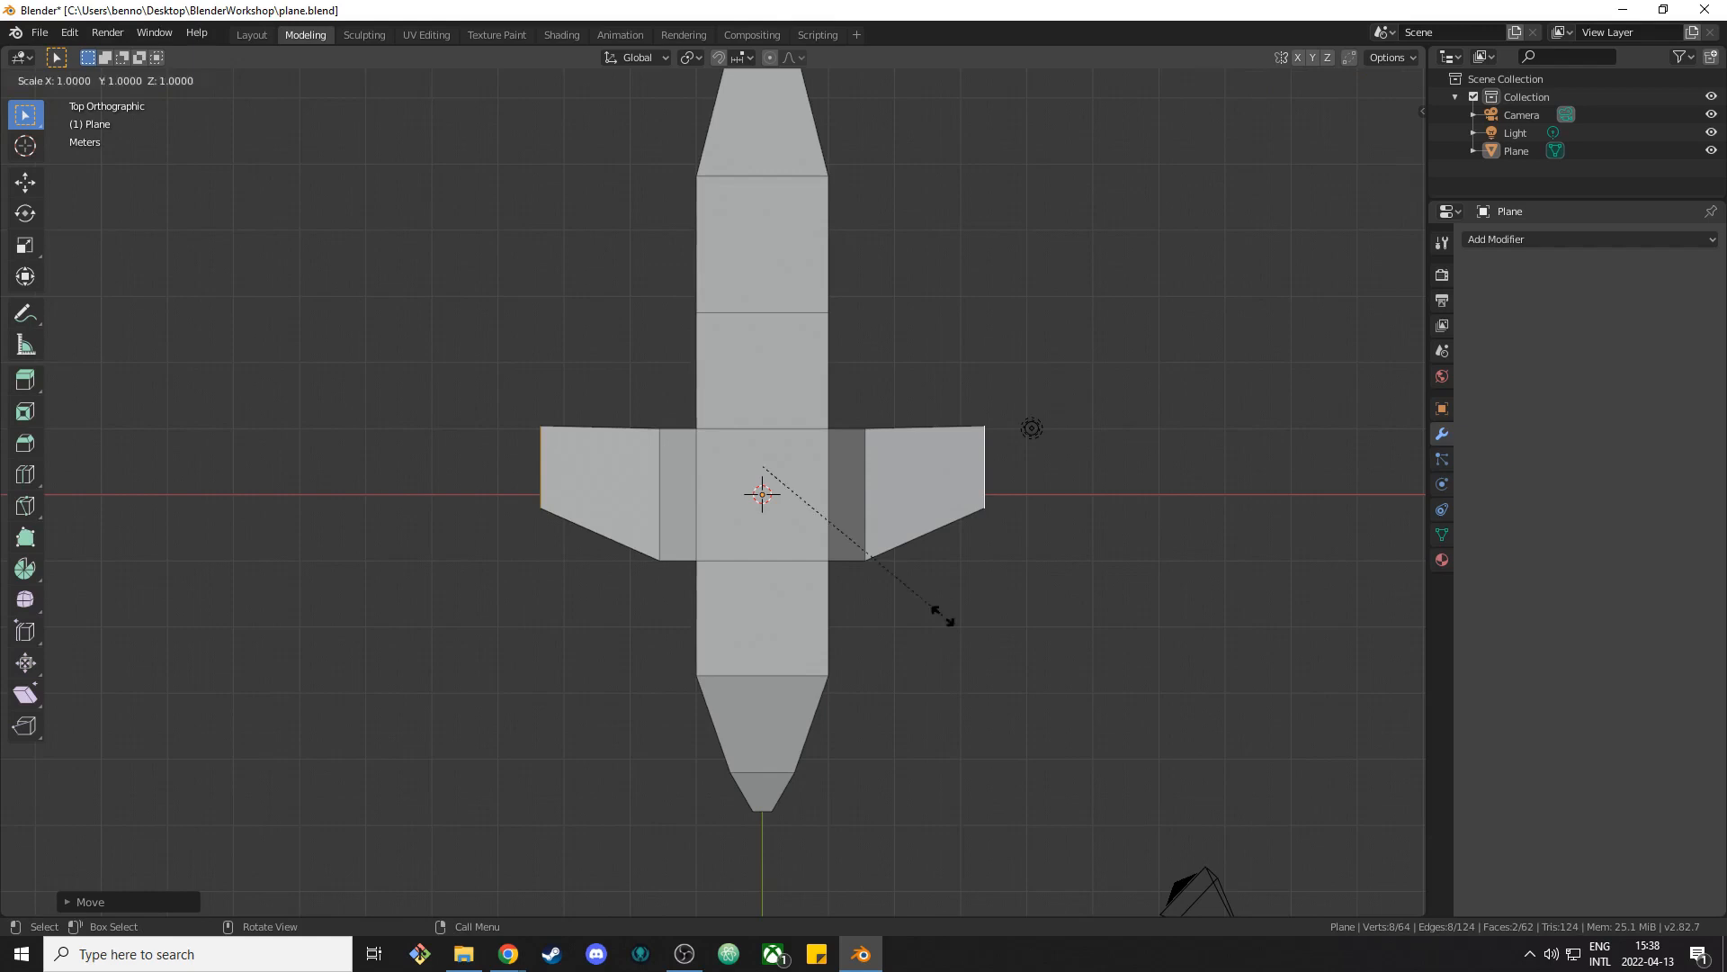
{"action": "key", "text": "x"}
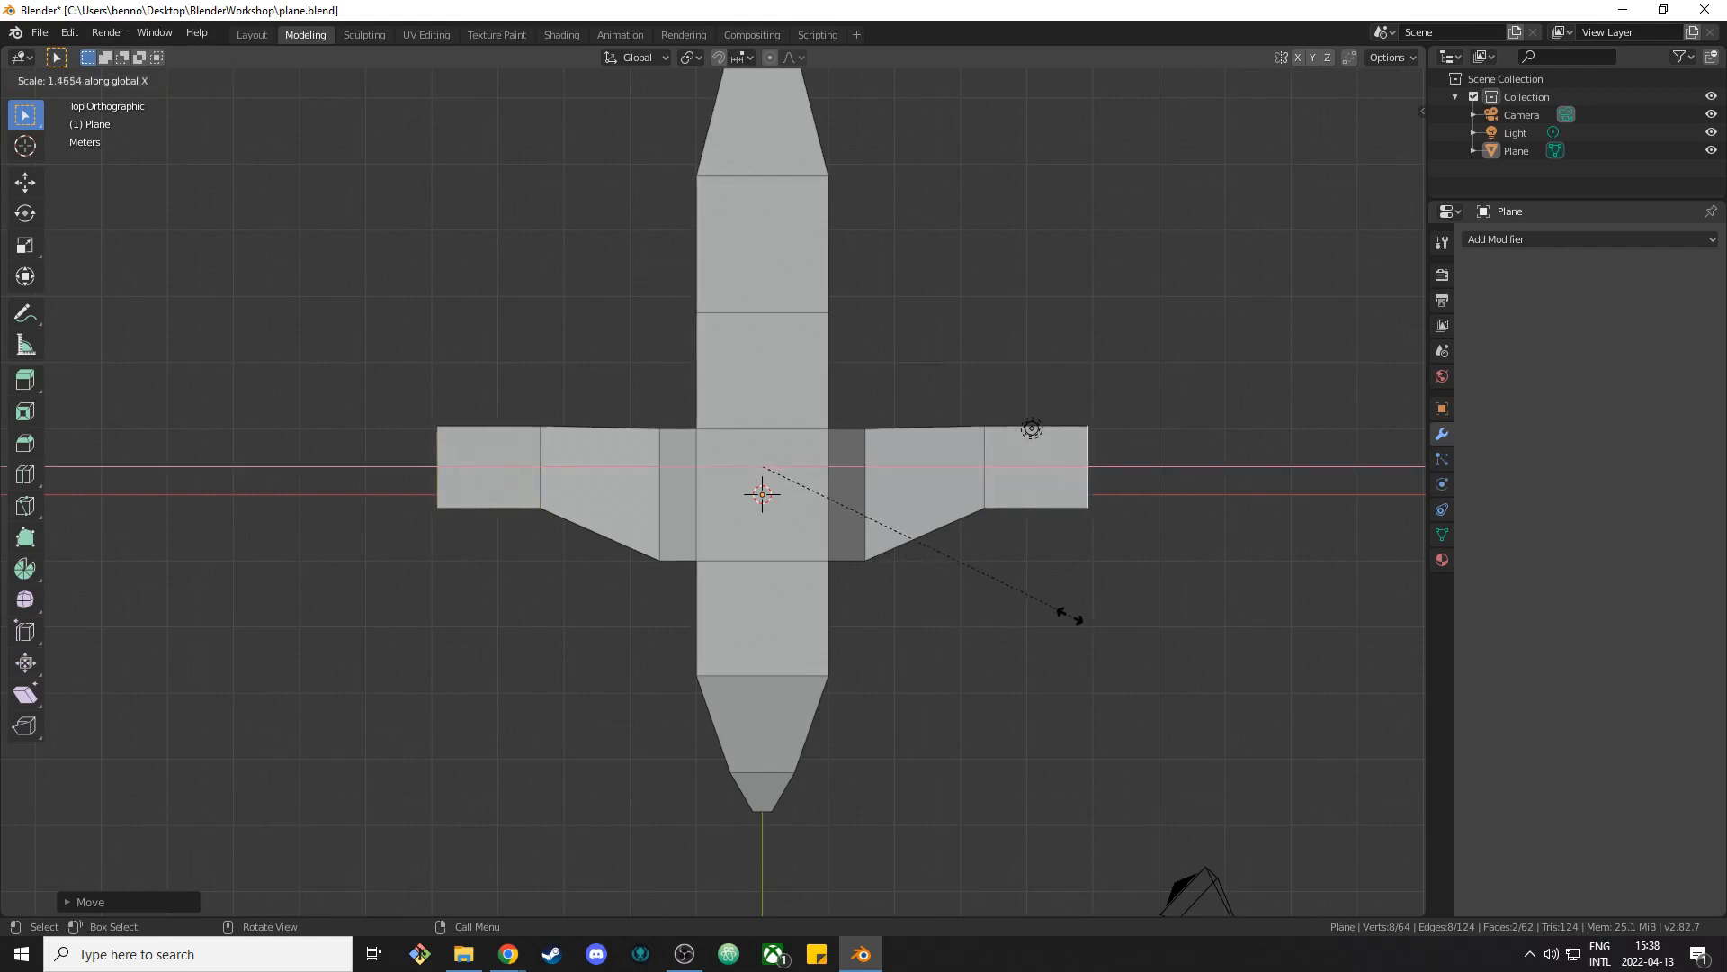
{"action": "left_click", "coordinate": [1069, 615]}
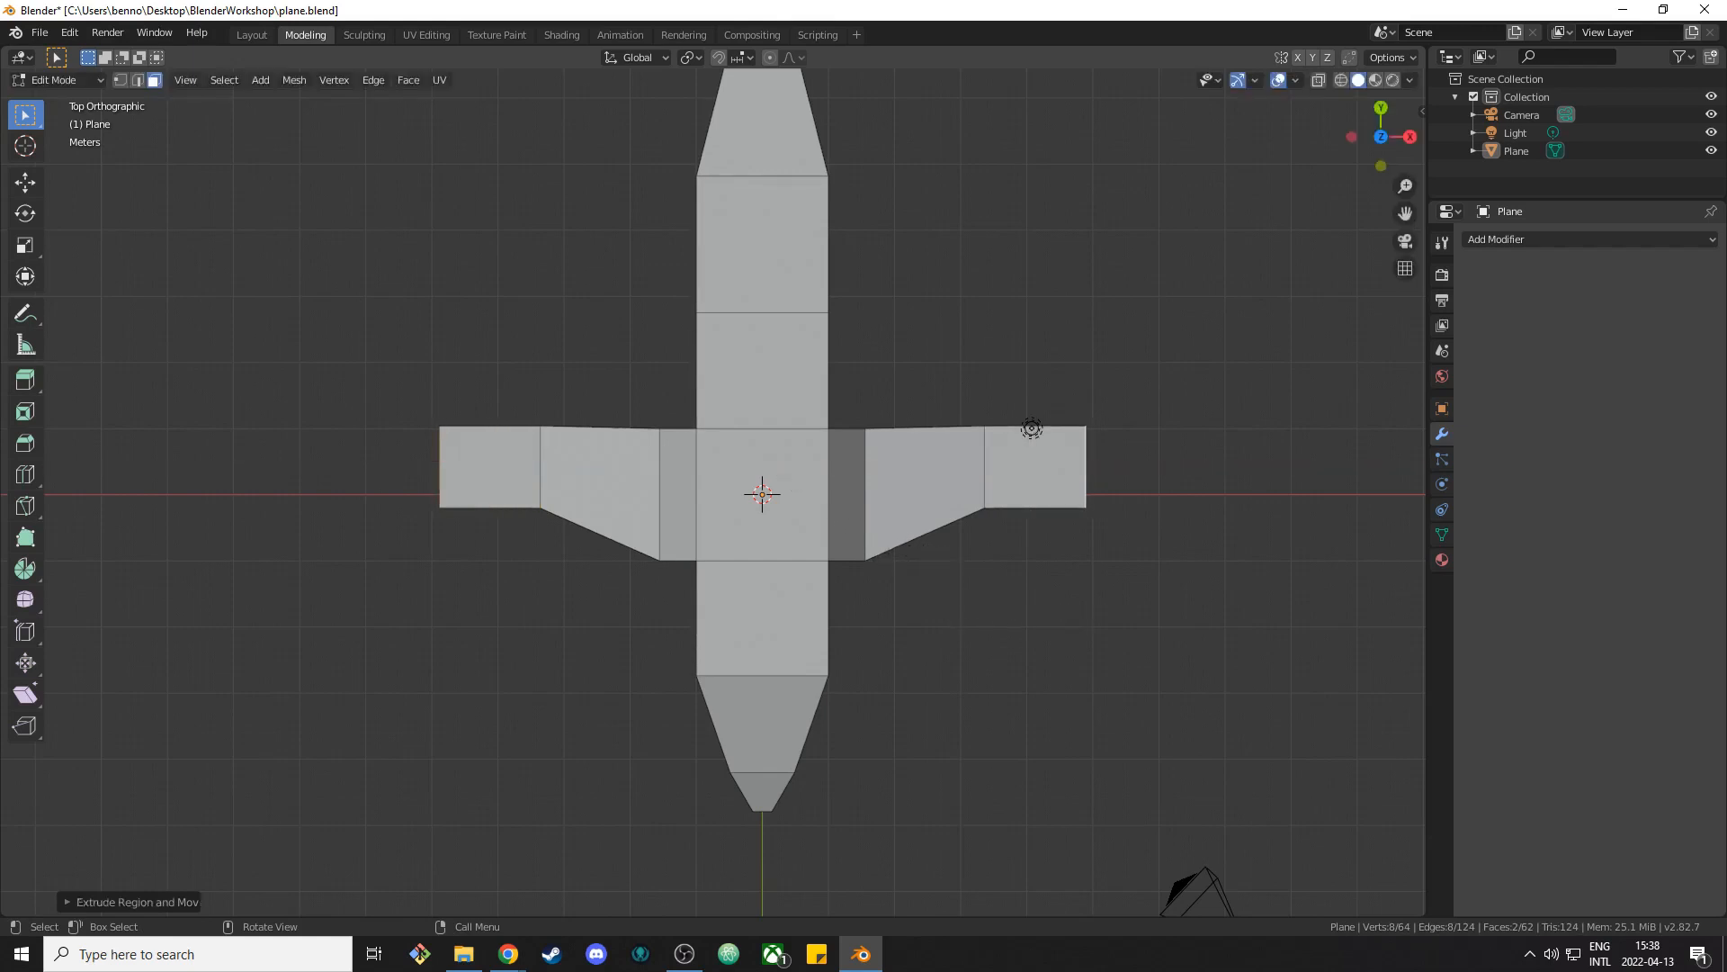
Narrow the new wing tip faces to about half along Y and move them about 0.48 m along Y toward the tail.
{"action": "key", "text": "s"}
{"action": "key", "text": "y"}
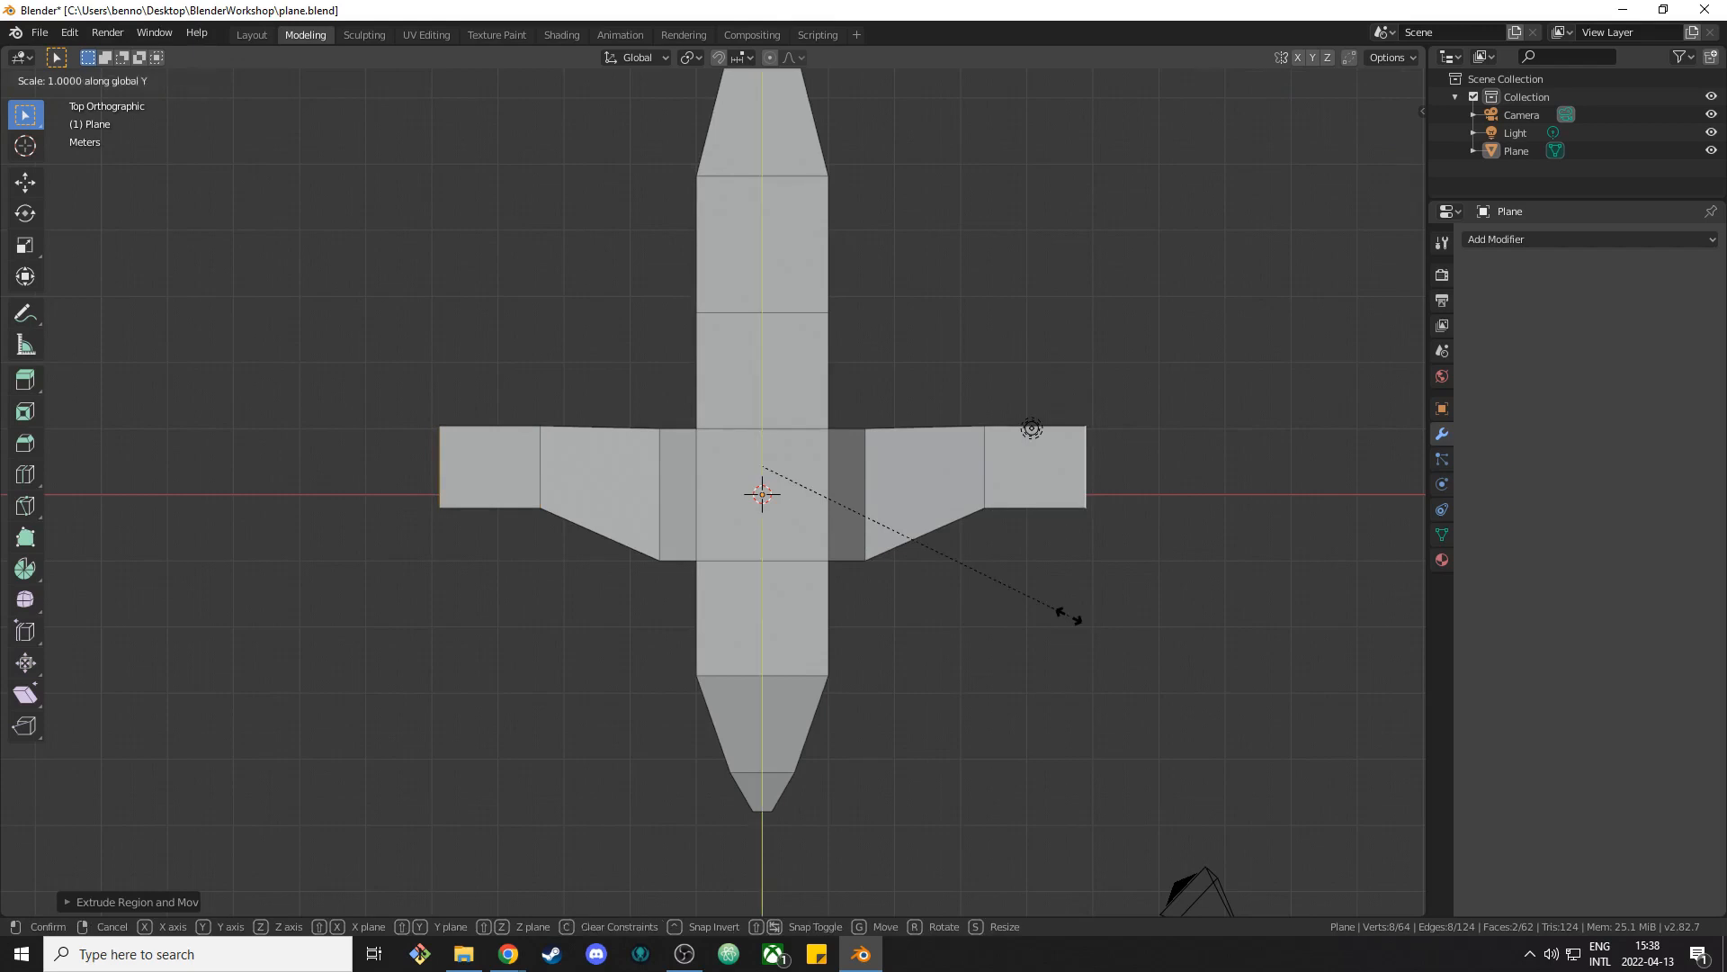
{"action": "left_click", "coordinate": [918, 542]}
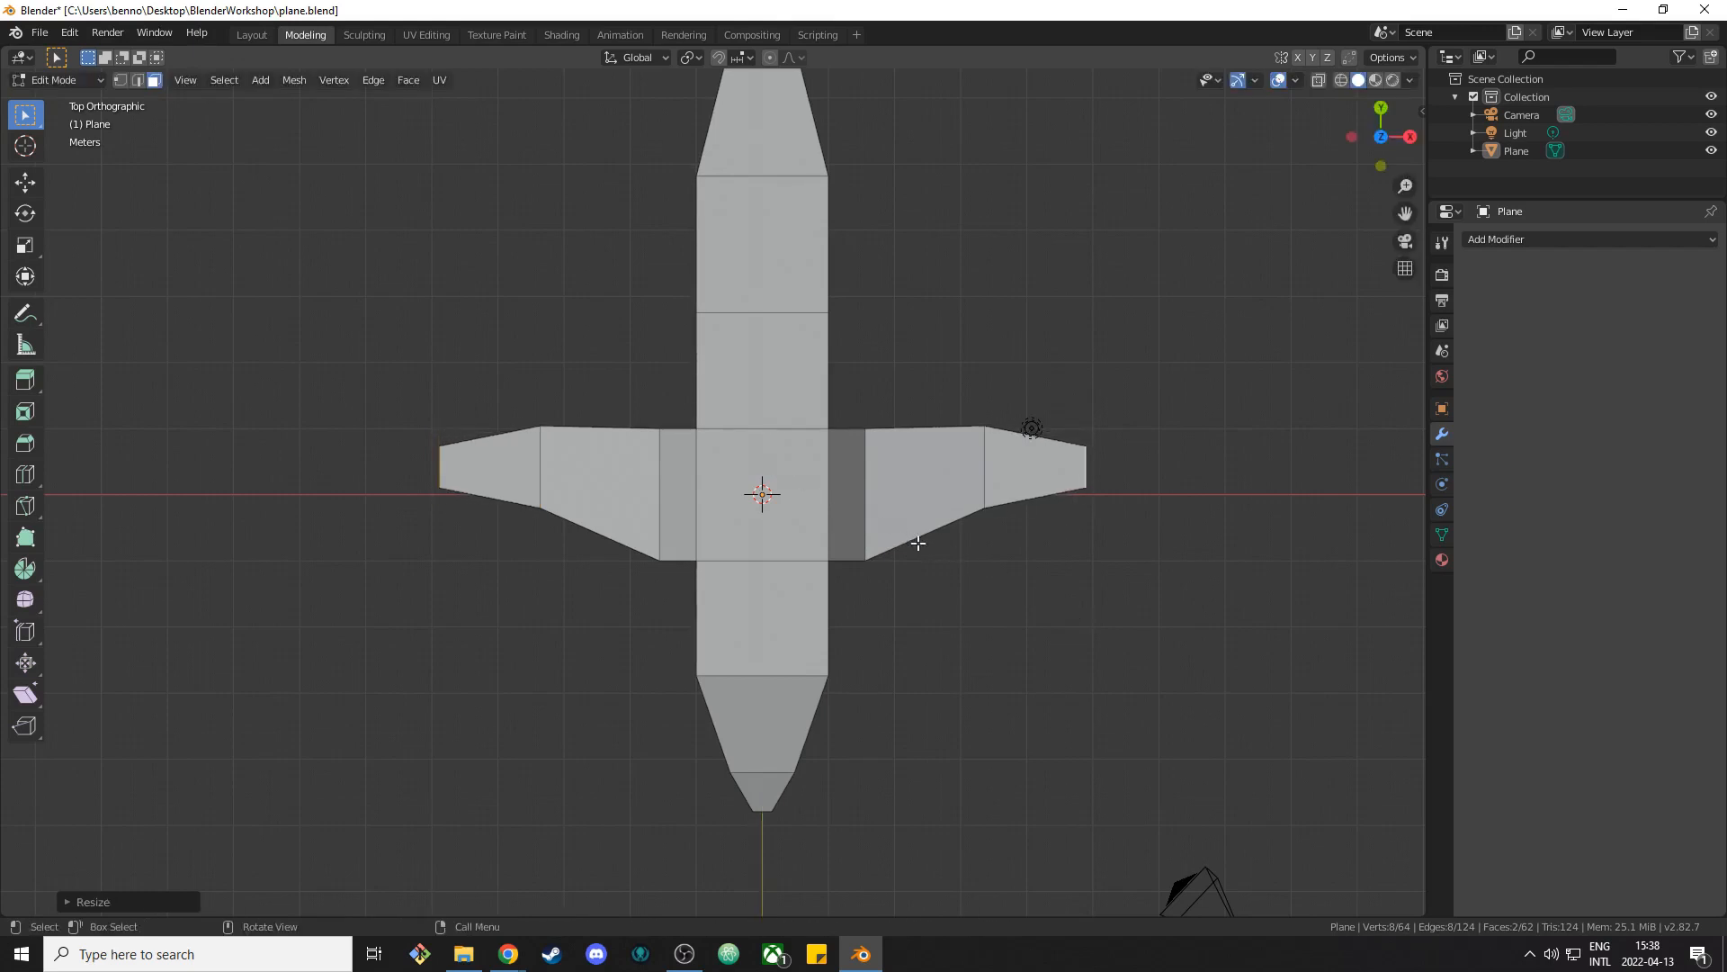
{"action": "key", "text": "g"}
{"action": "key", "text": "y"}
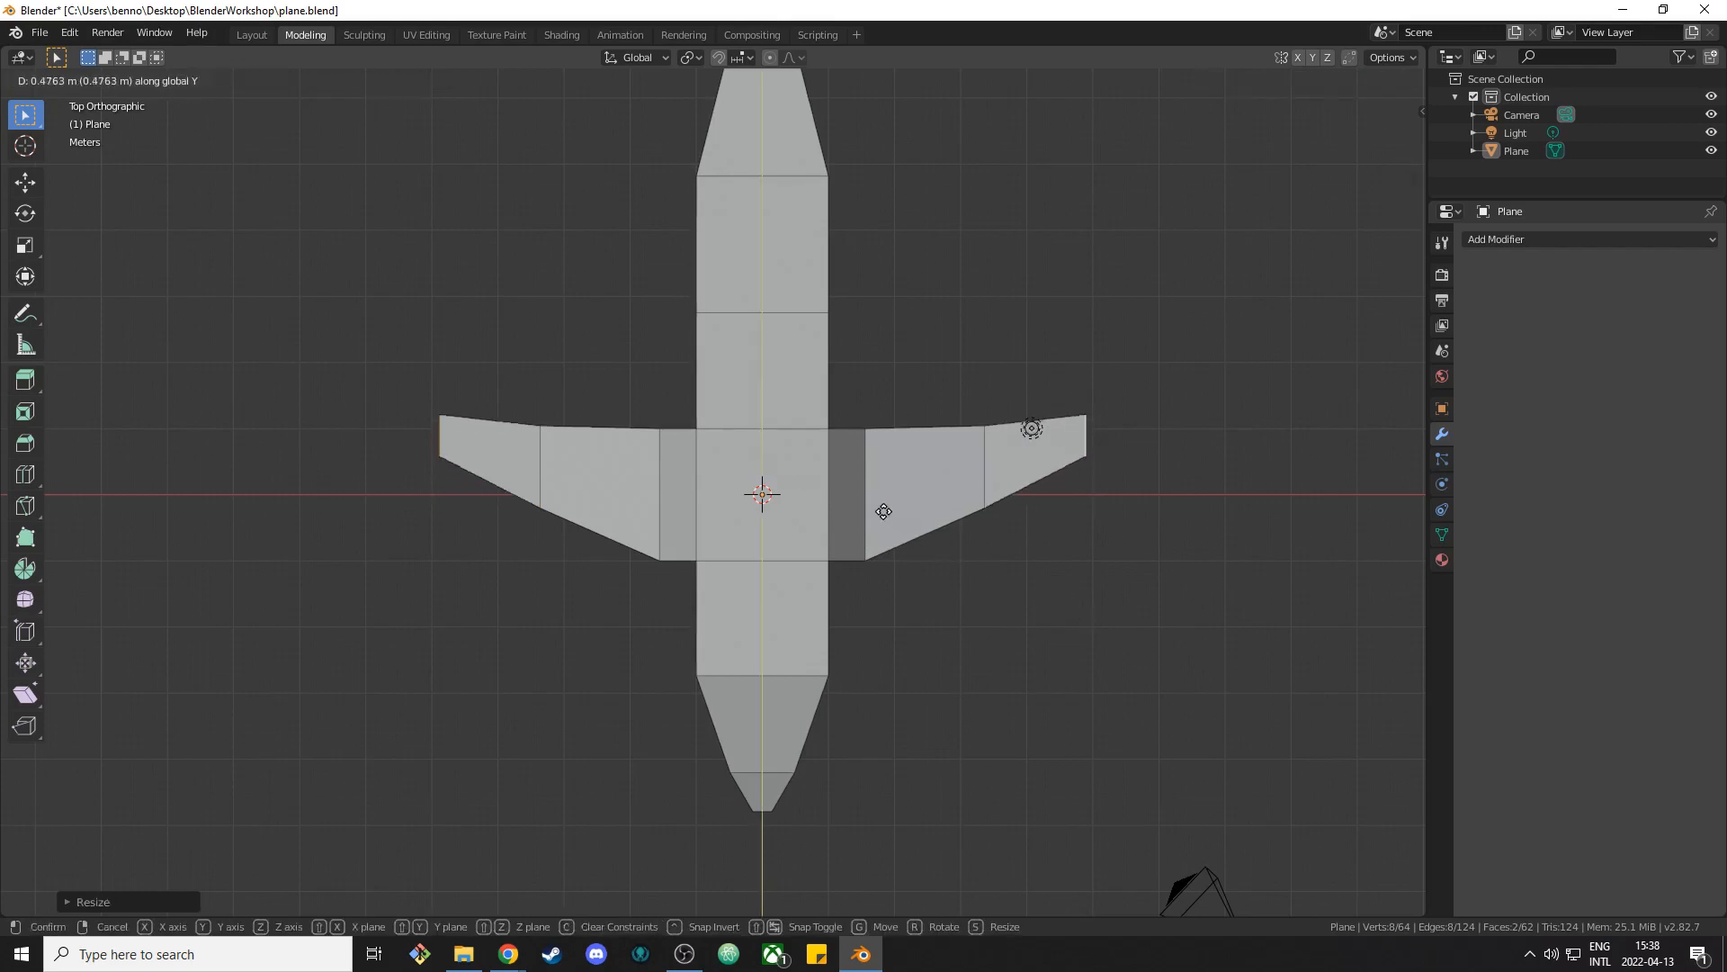
{"action": "left_click", "coordinate": [883, 511]}
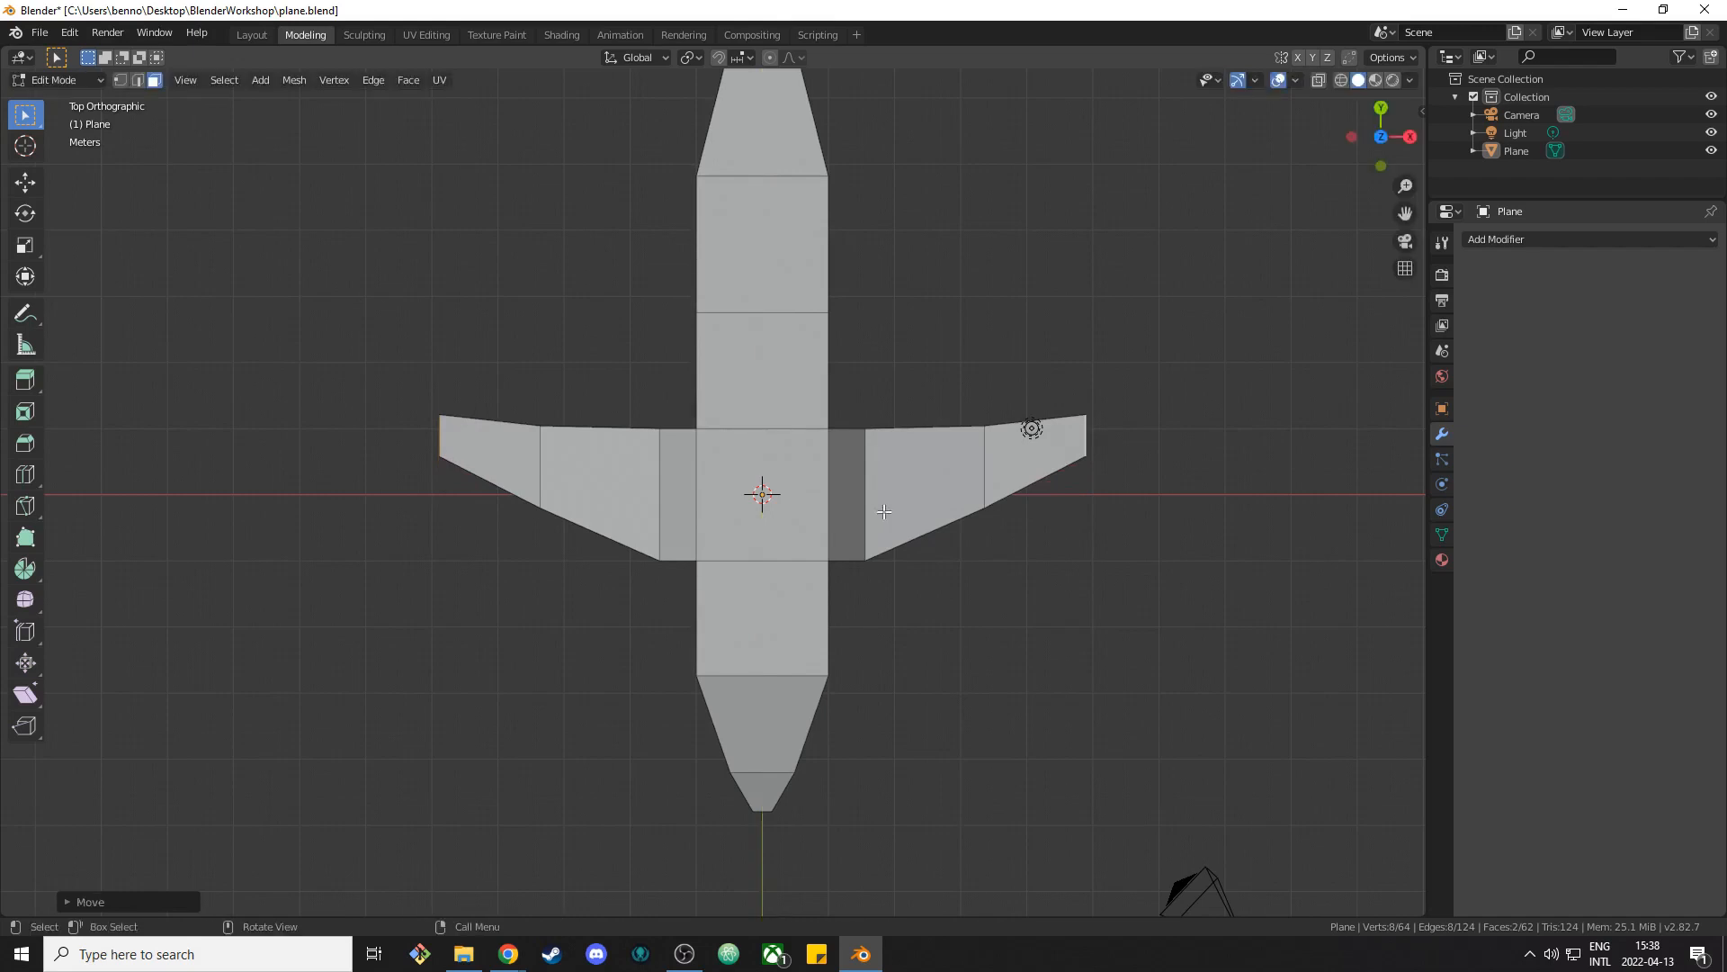
Extrude the narrowed wing tip faces again and scale them apart along X to about 1.24 times their distance.
{"action": "key", "text": "e"}
{"action": "key", "text": "s"}
{"action": "key", "text": "x"}
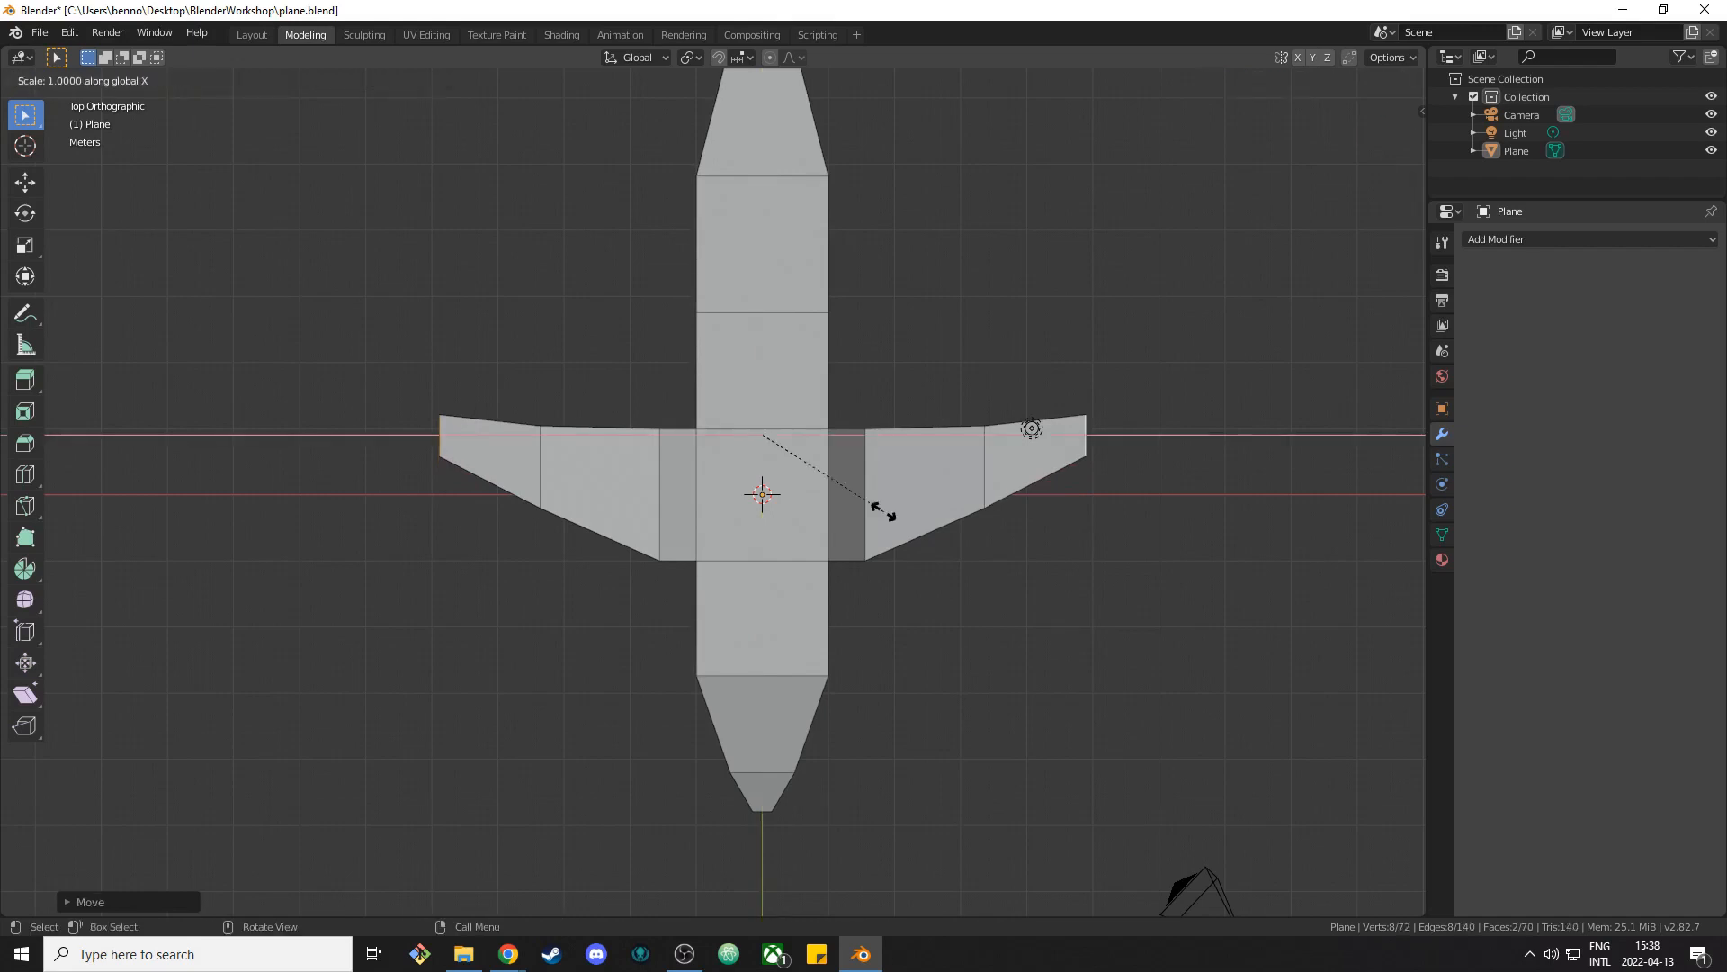
{"action": "left_click", "coordinate": [924, 509]}
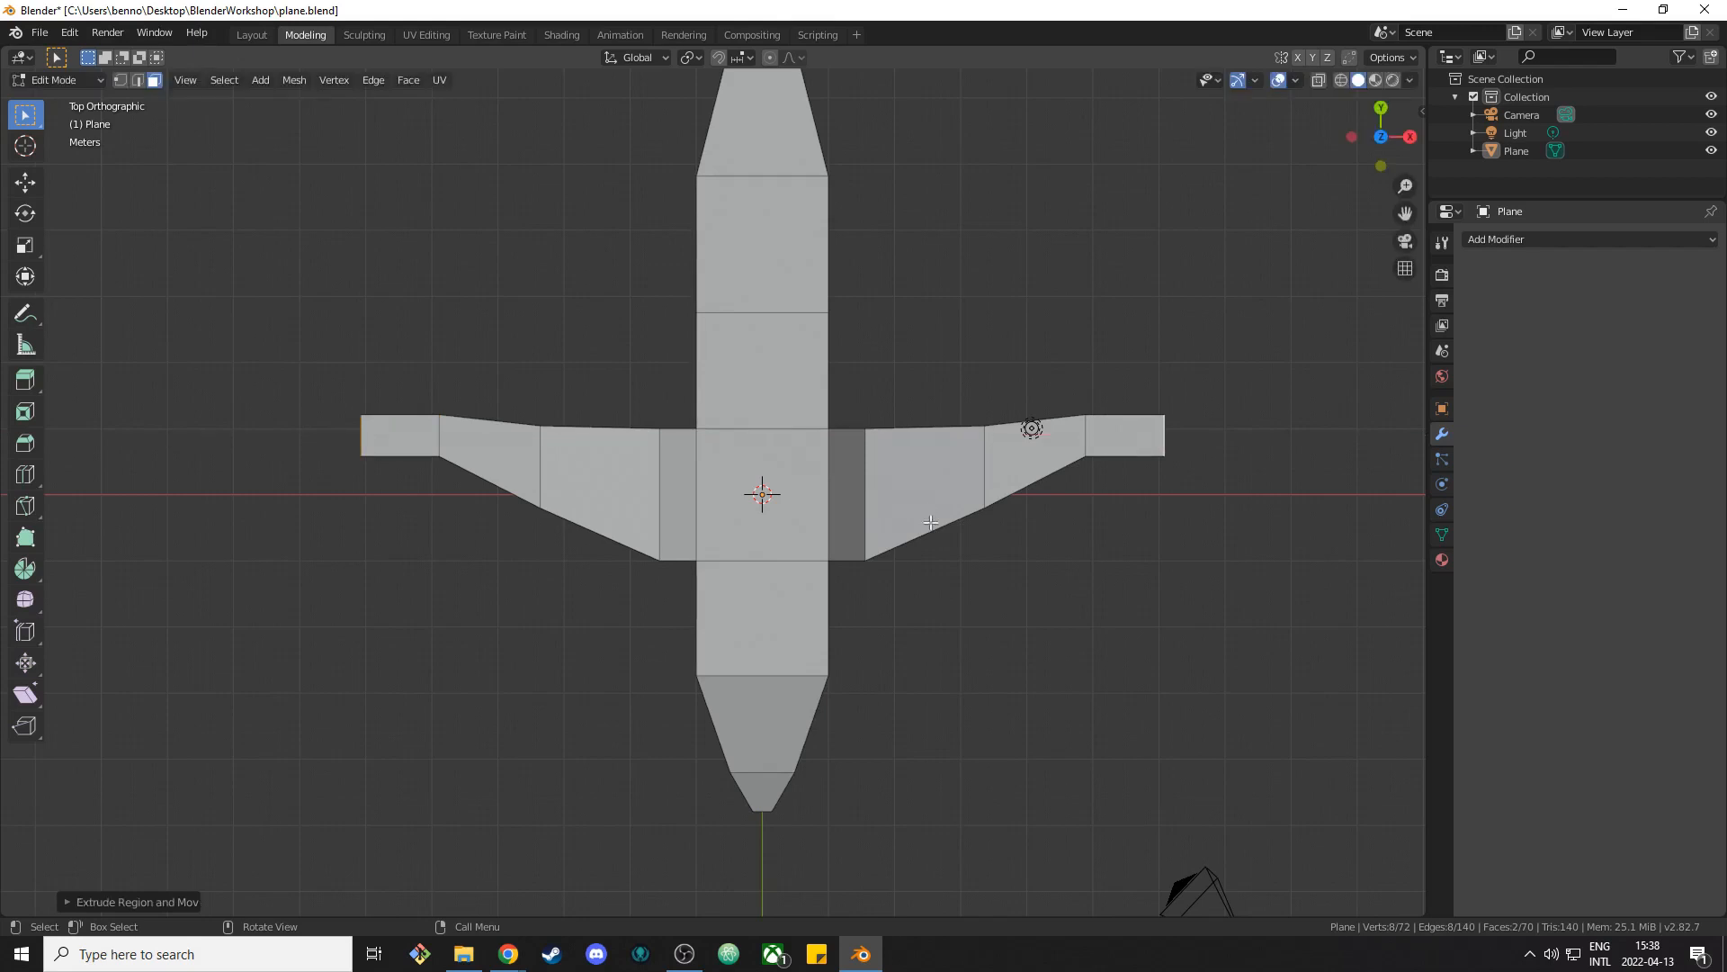
Scale the outermost wing tip faces to less than half along Y and sweep them about 0.5 m along Y toward the tail.
{"action": "key", "text": "s"}
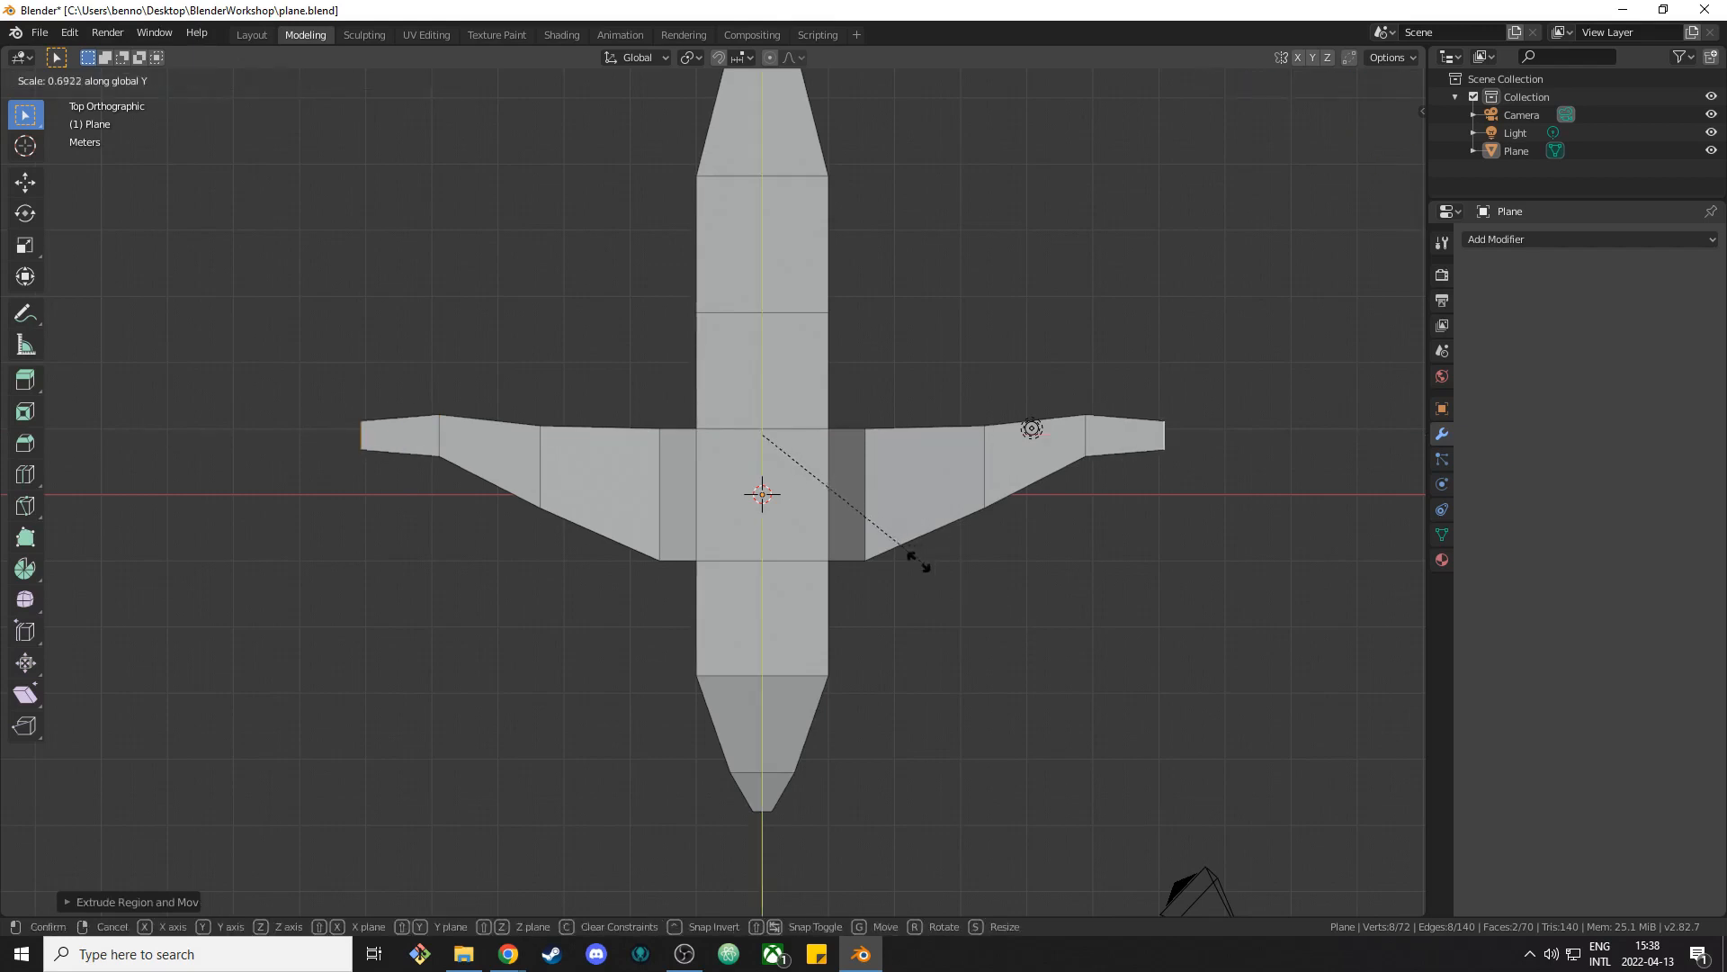
{"action": "left_click", "coordinate": [851, 537]}
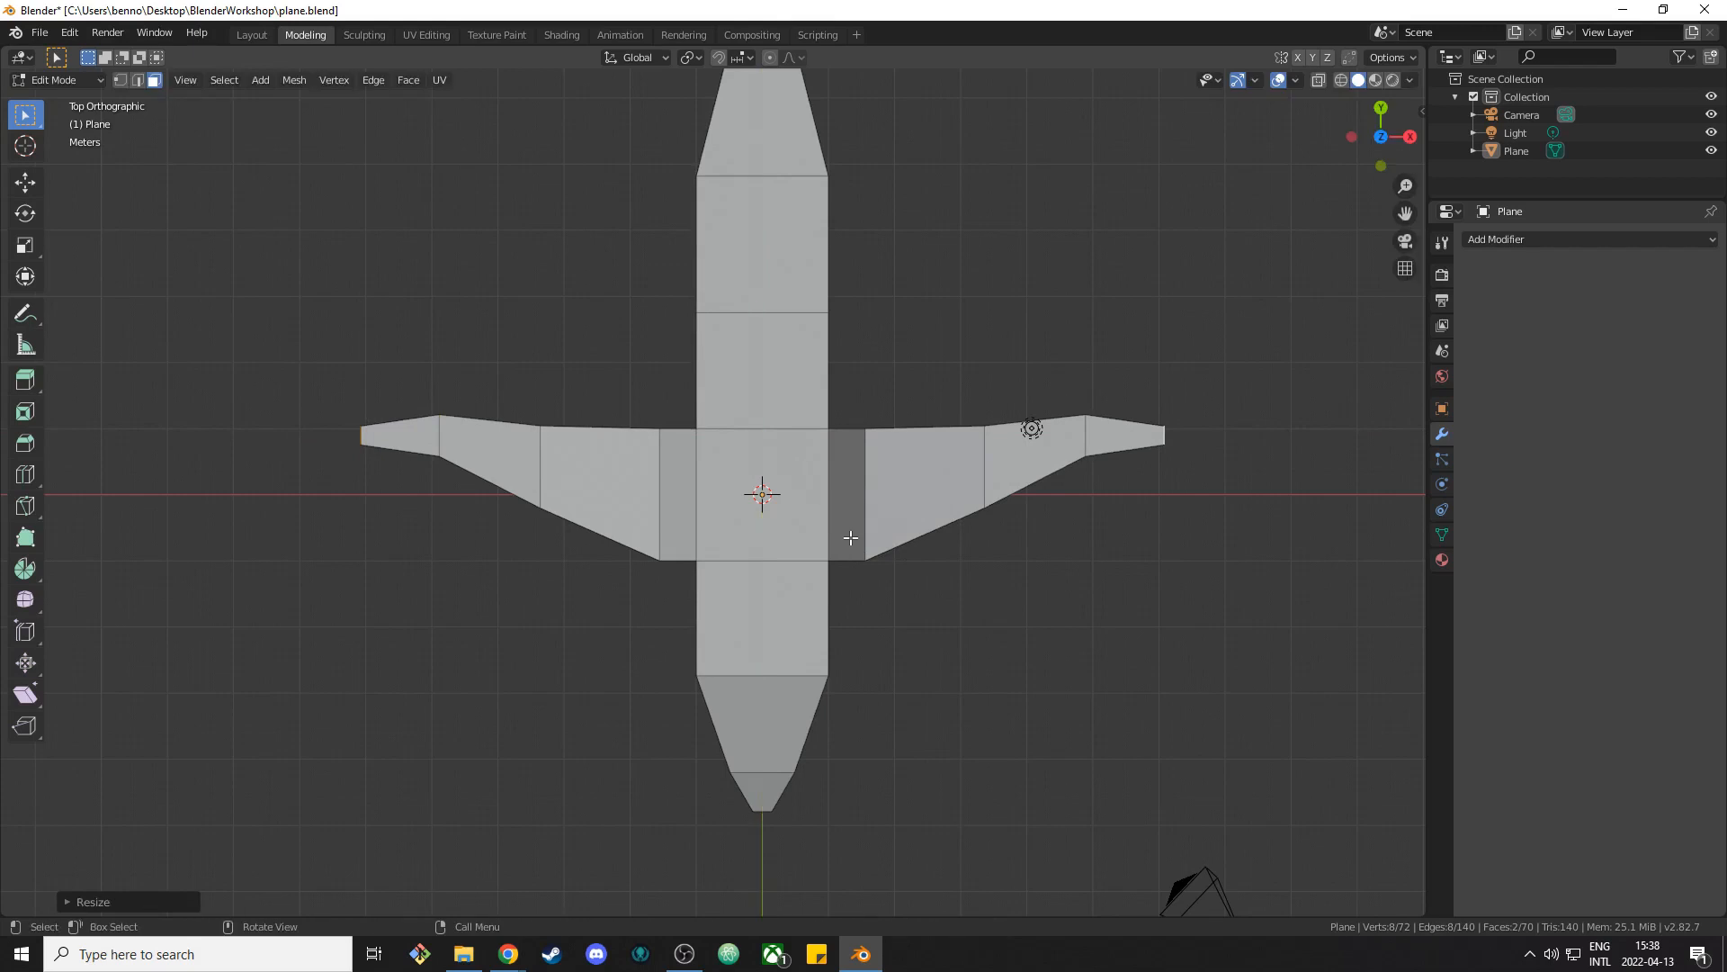
{"action": "key", "text": "g"}
{"action": "key", "text": "y"}
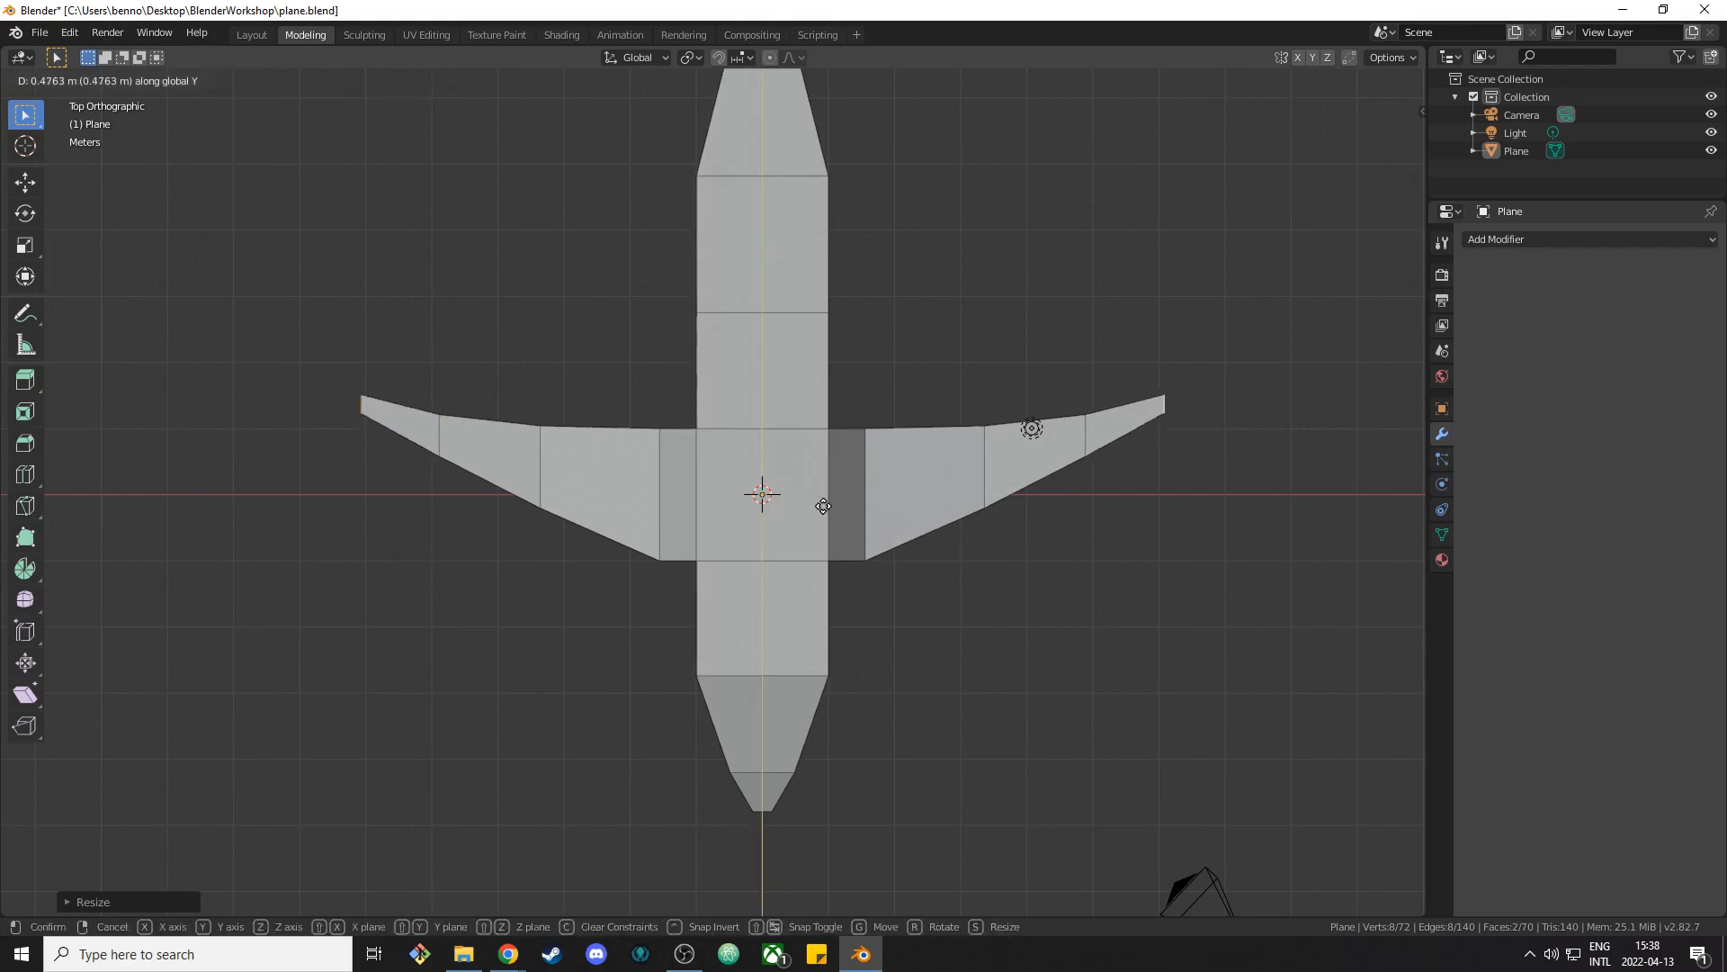
{"action": "left_click", "coordinate": [820, 504]}
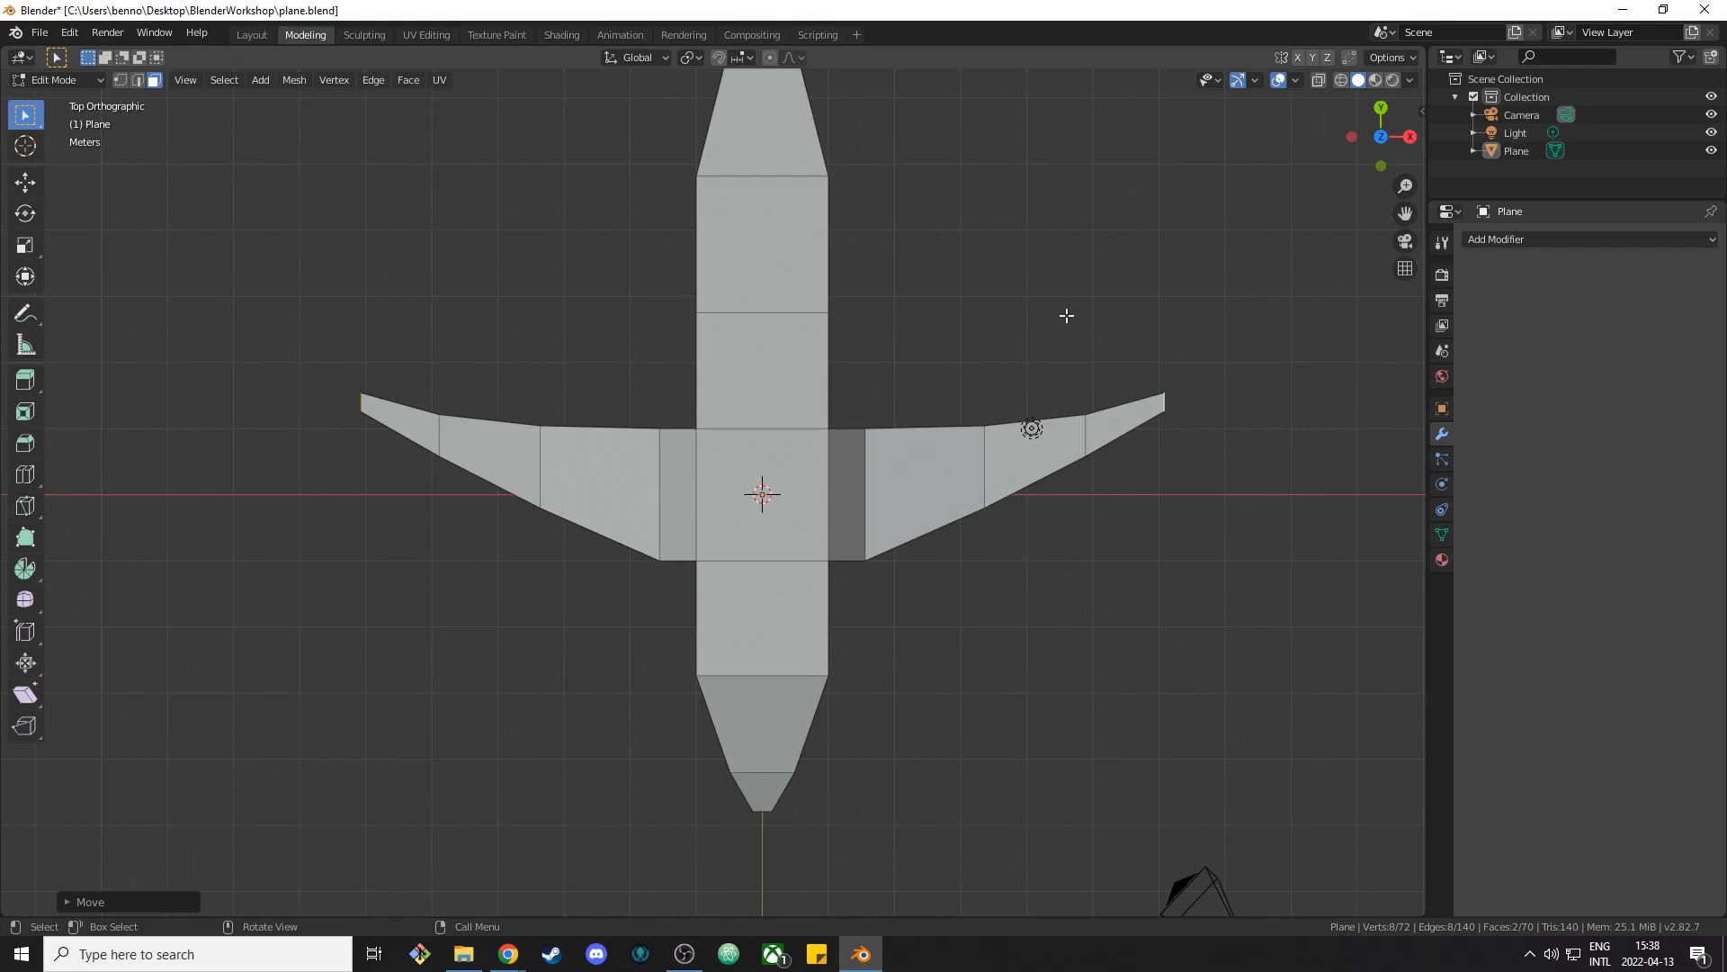
With X-ray on, select both wings and the adjoining fuselage section, move them about 0.55 m along Y toward the tail, and deselect.
{"action": "left_click", "coordinate": [1317, 81]}
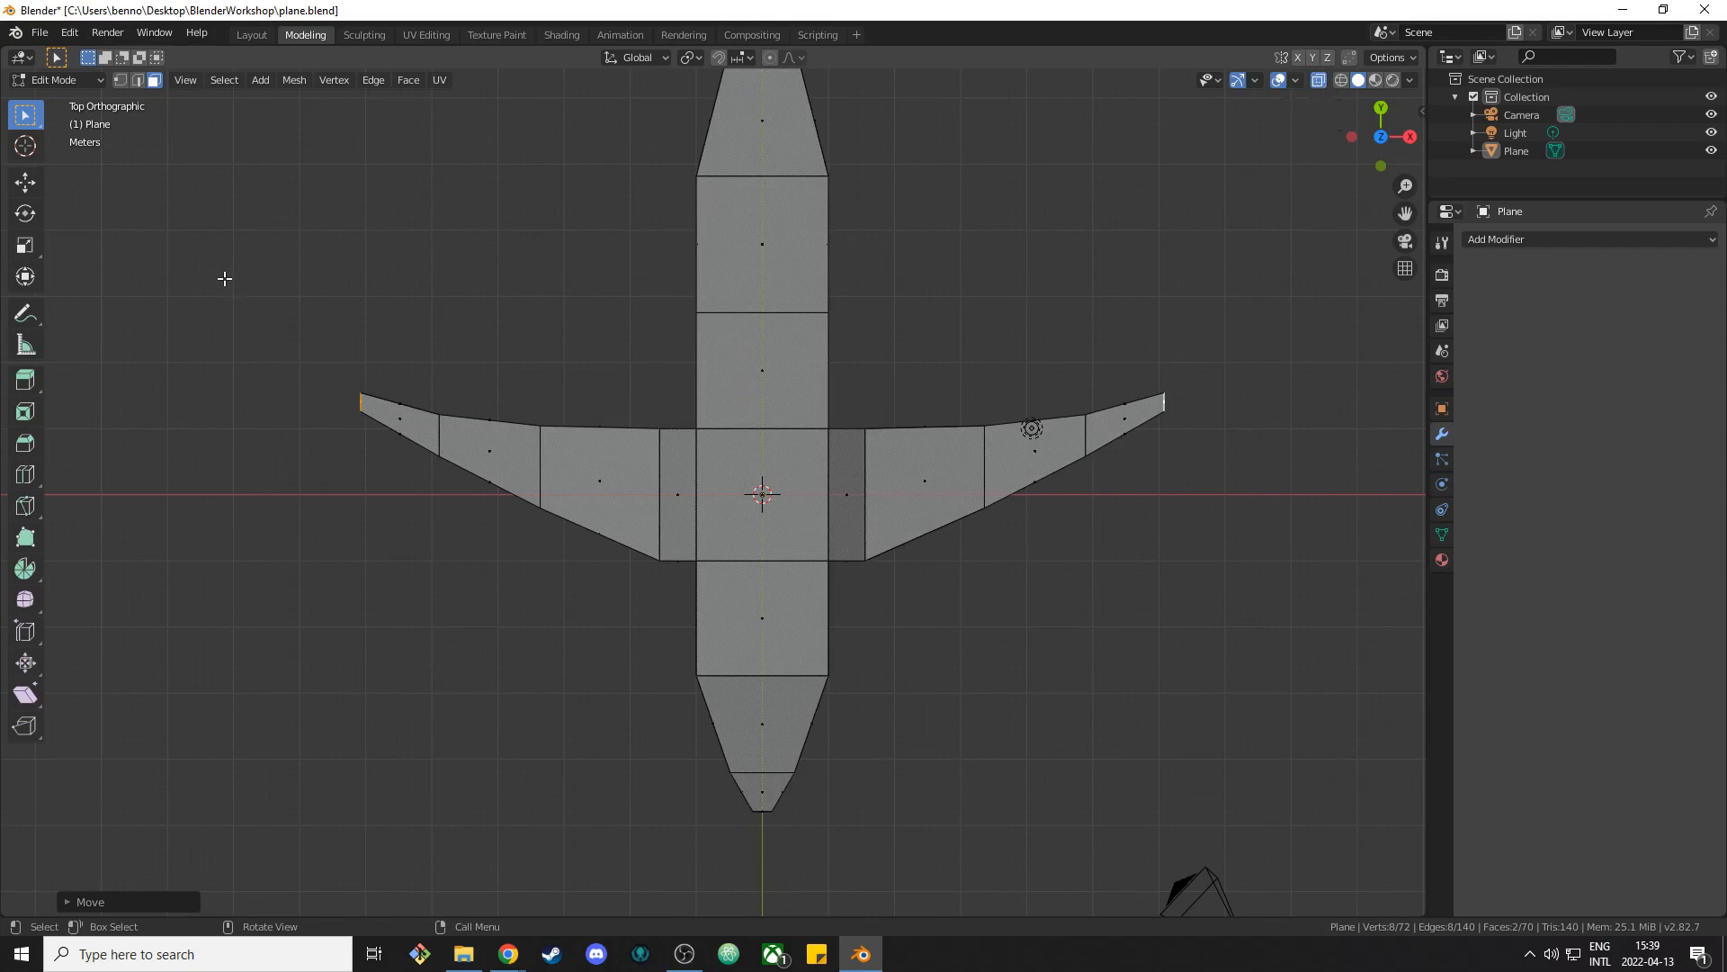
{"action": "left_click_drag", "start_coordinate": [223, 275], "coordinate": [1383, 579]}
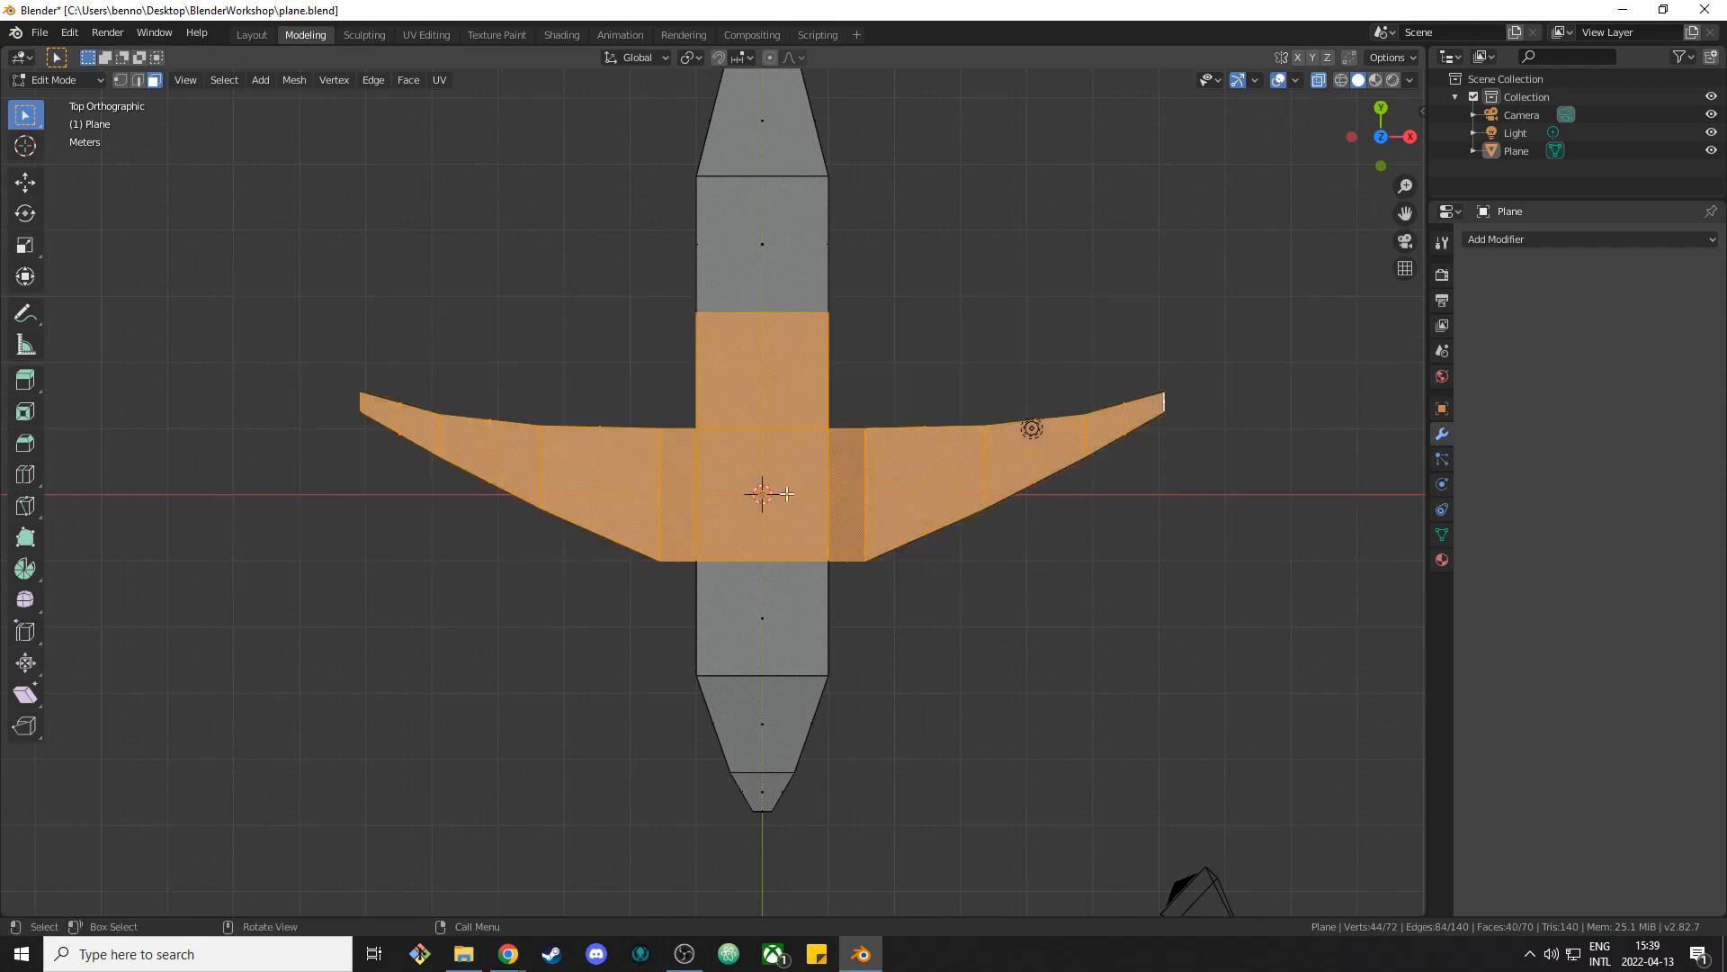
{"action": "key", "text": "g"}
{"action": "key", "text": "y"}
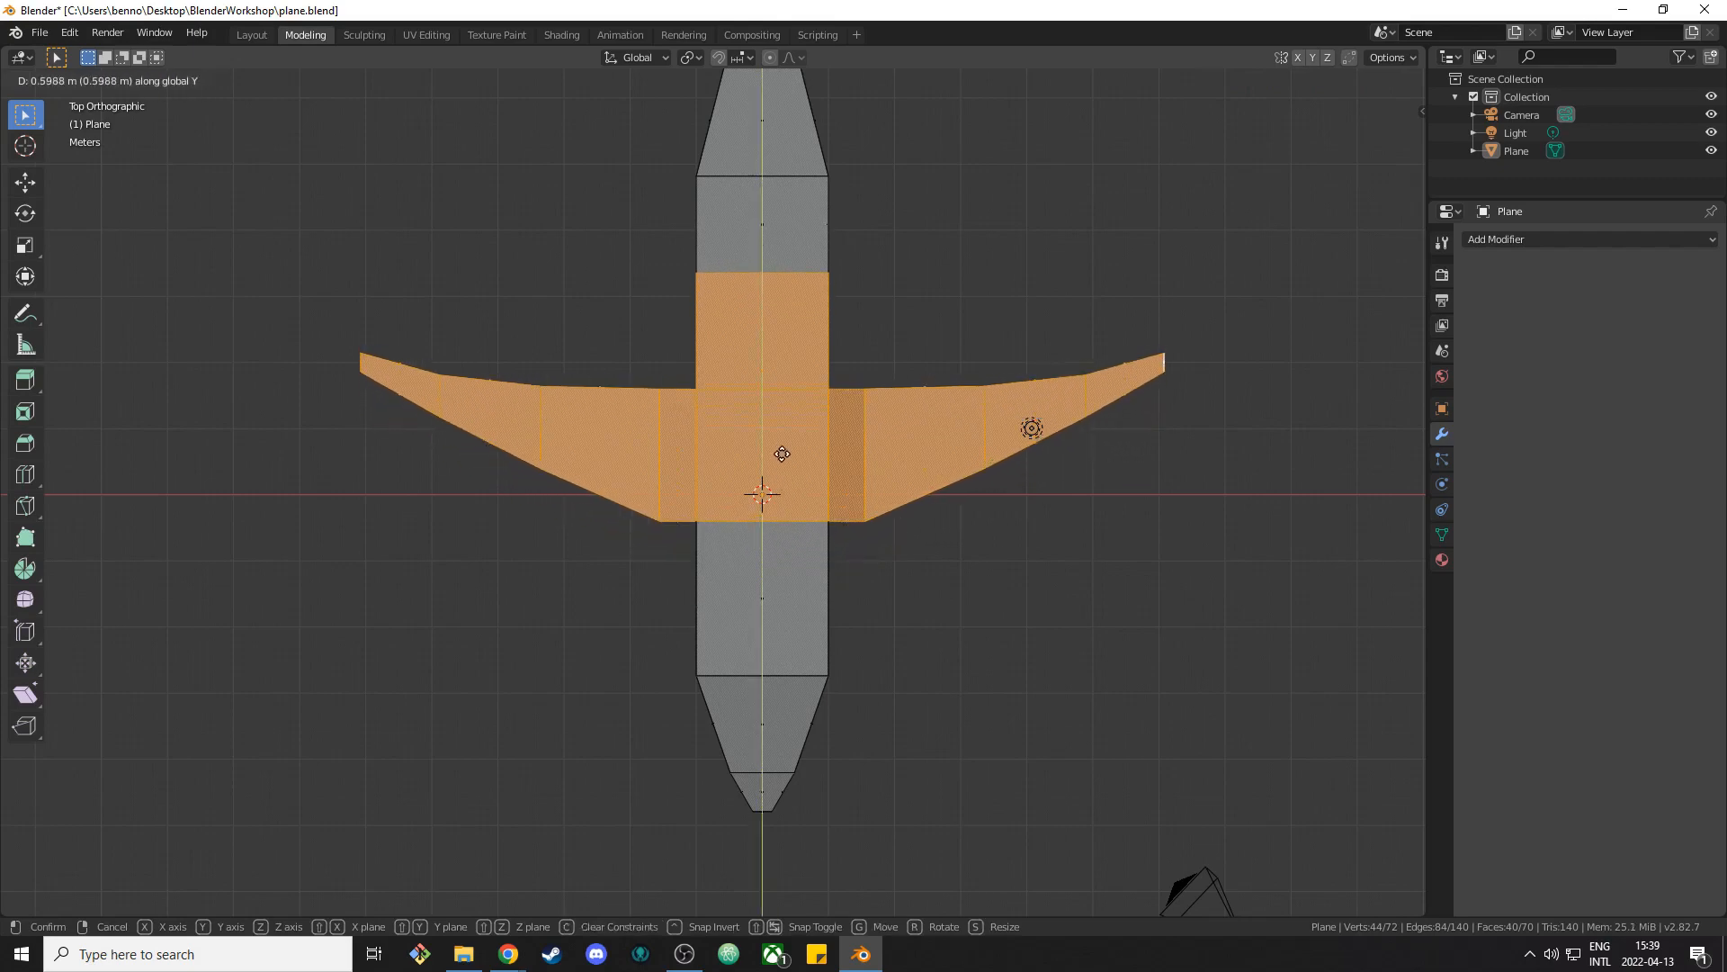
{"action": "left_click", "coordinate": [779, 457]}
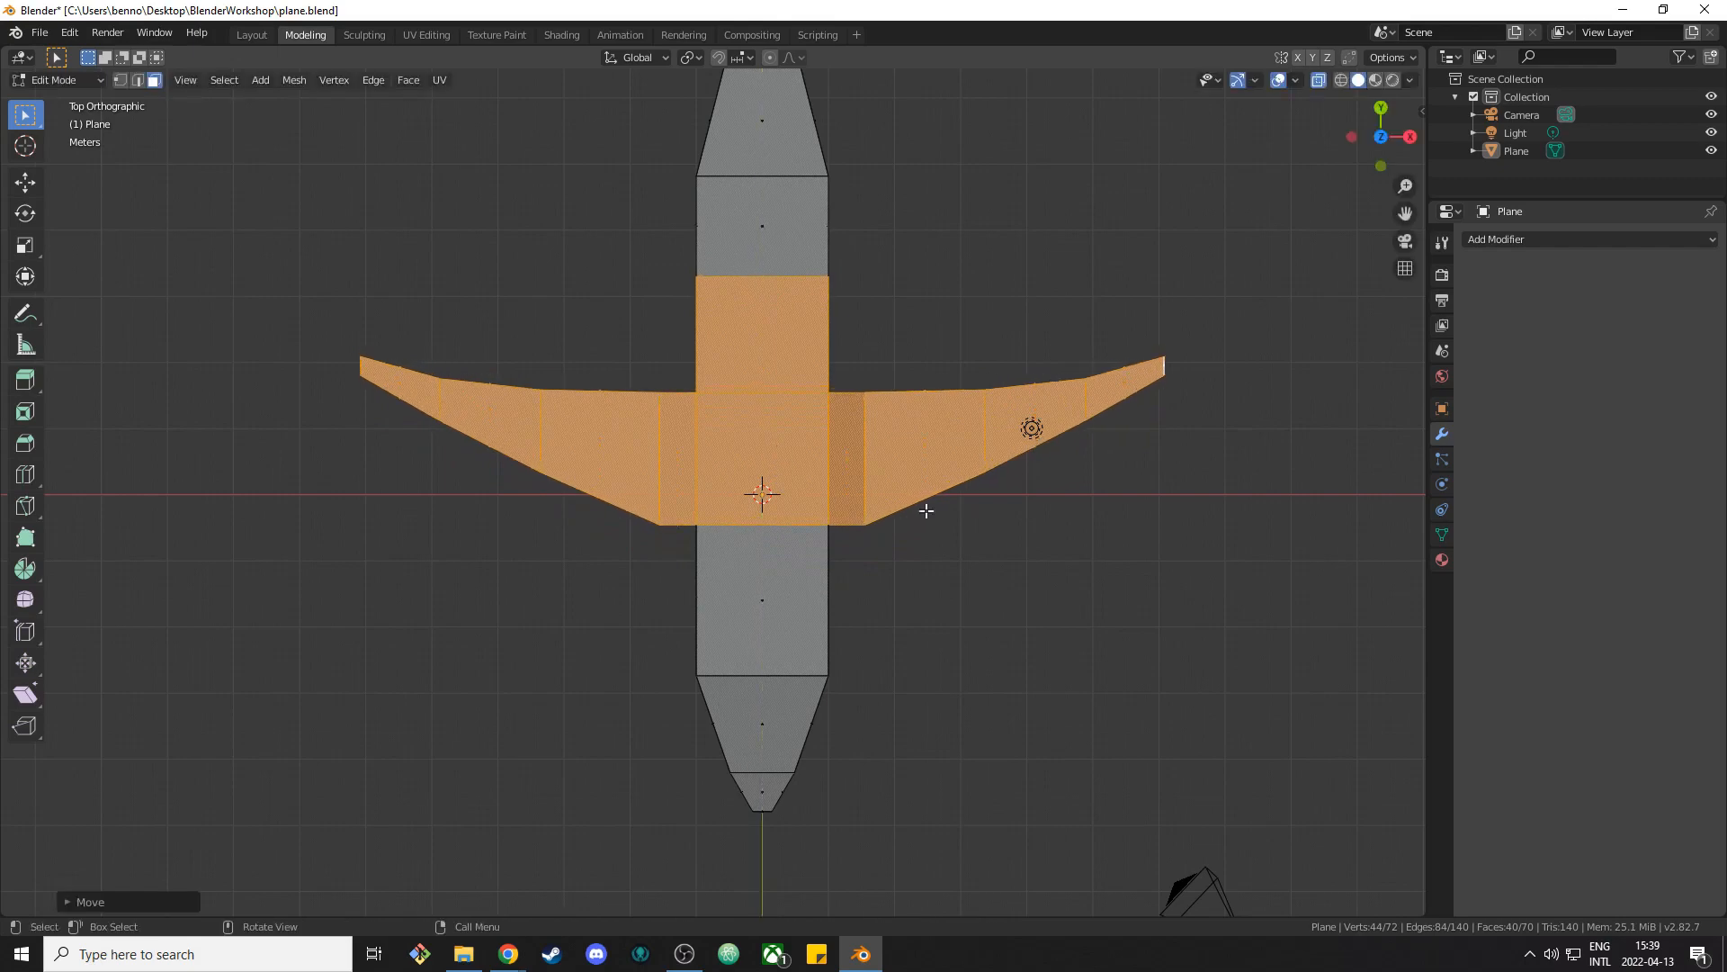
{"action": "left_click", "coordinate": [981, 599]}
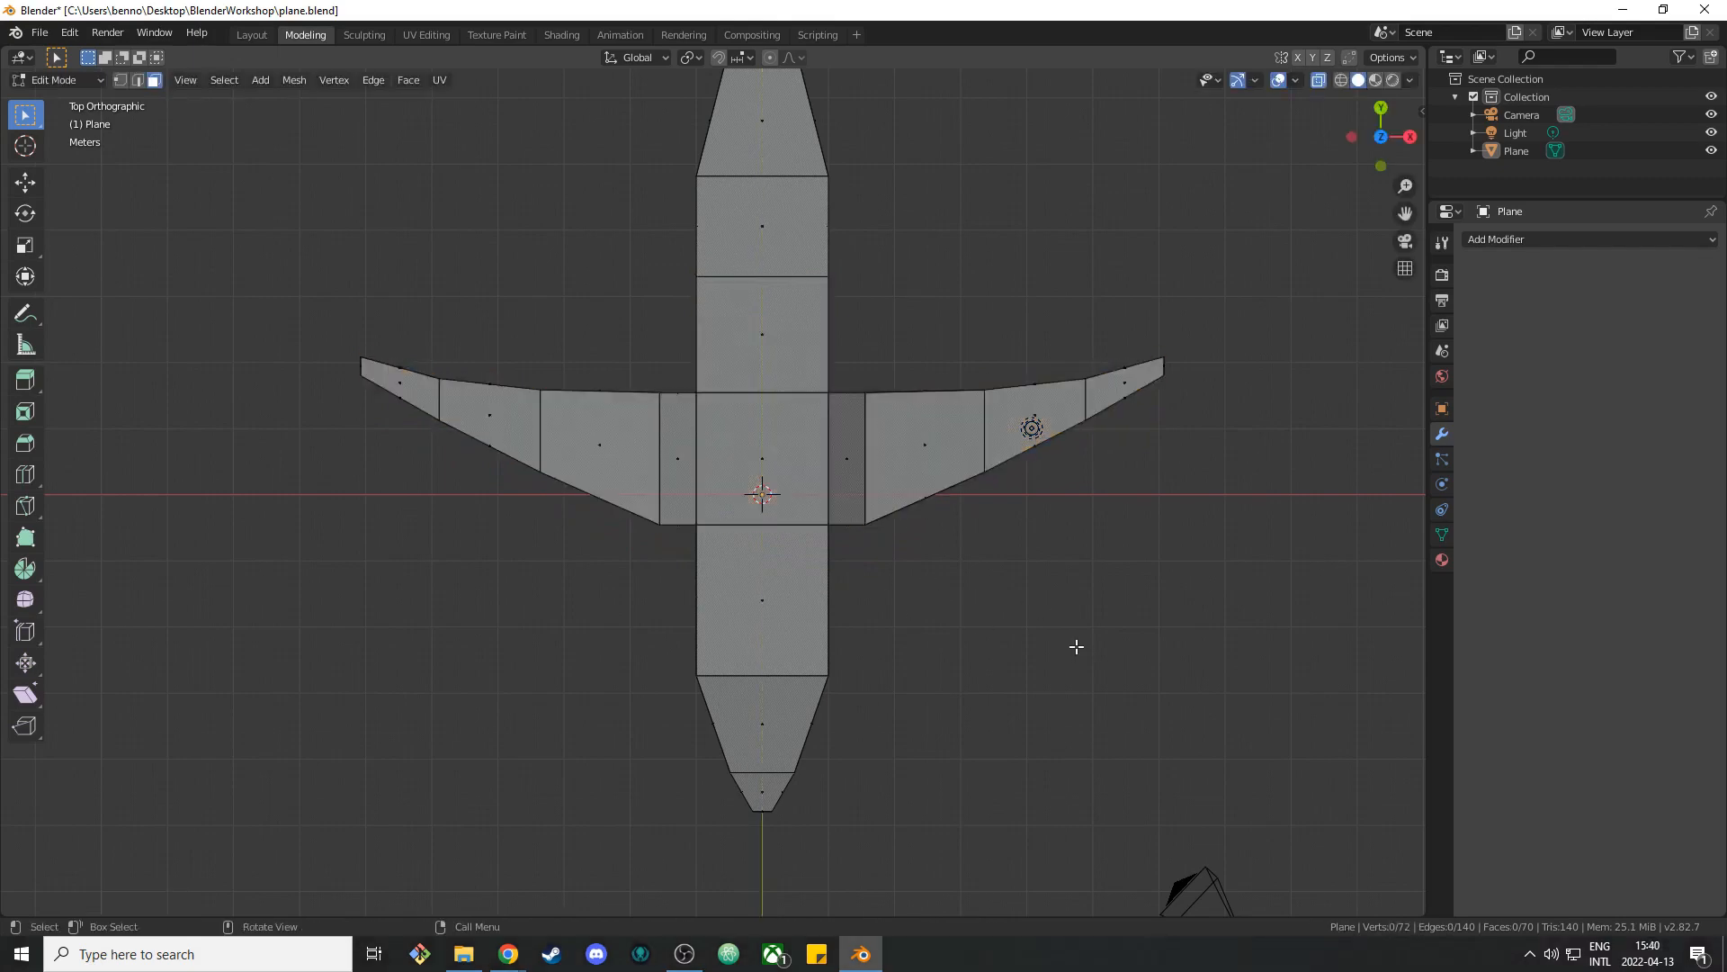
Turn off X-ray, extrude both side faces of the small tail-end block, and scale them apart along X to about 3.54 times their distance.
{"action": "middle_click_drag", "start_coordinate": [1076, 646], "coordinate": [1001, 581]}
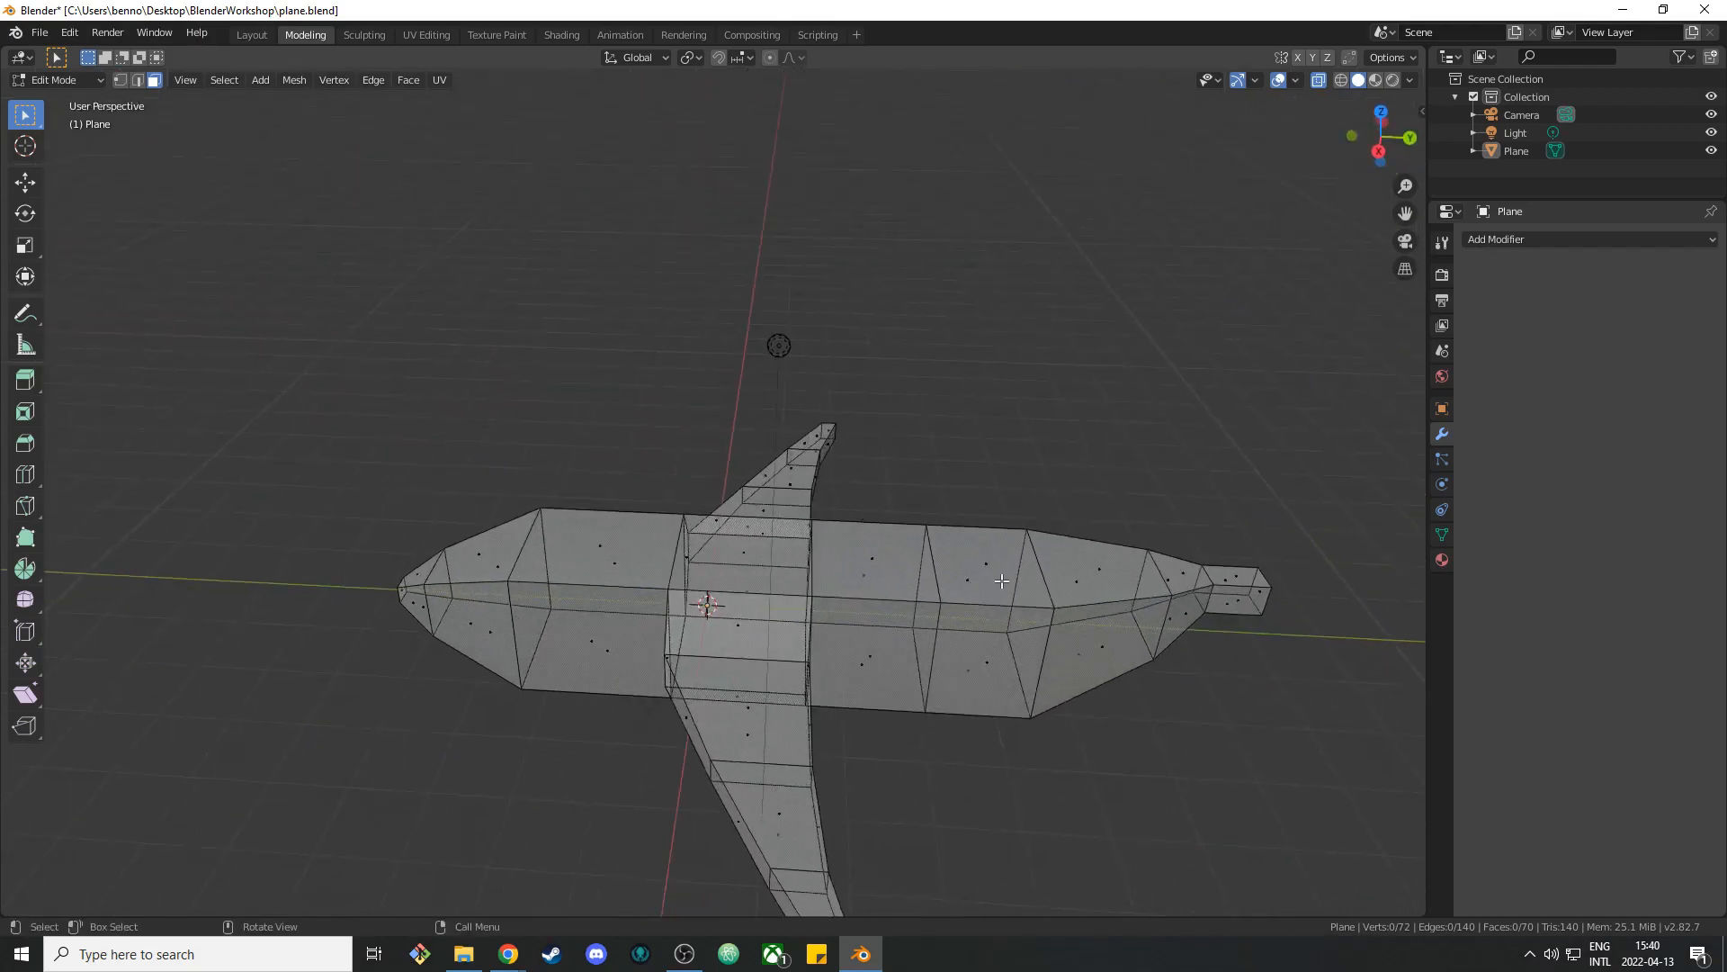
{"action": "left_click", "coordinate": [1320, 81]}
{"action": "left_click", "coordinate": [1223, 601]}
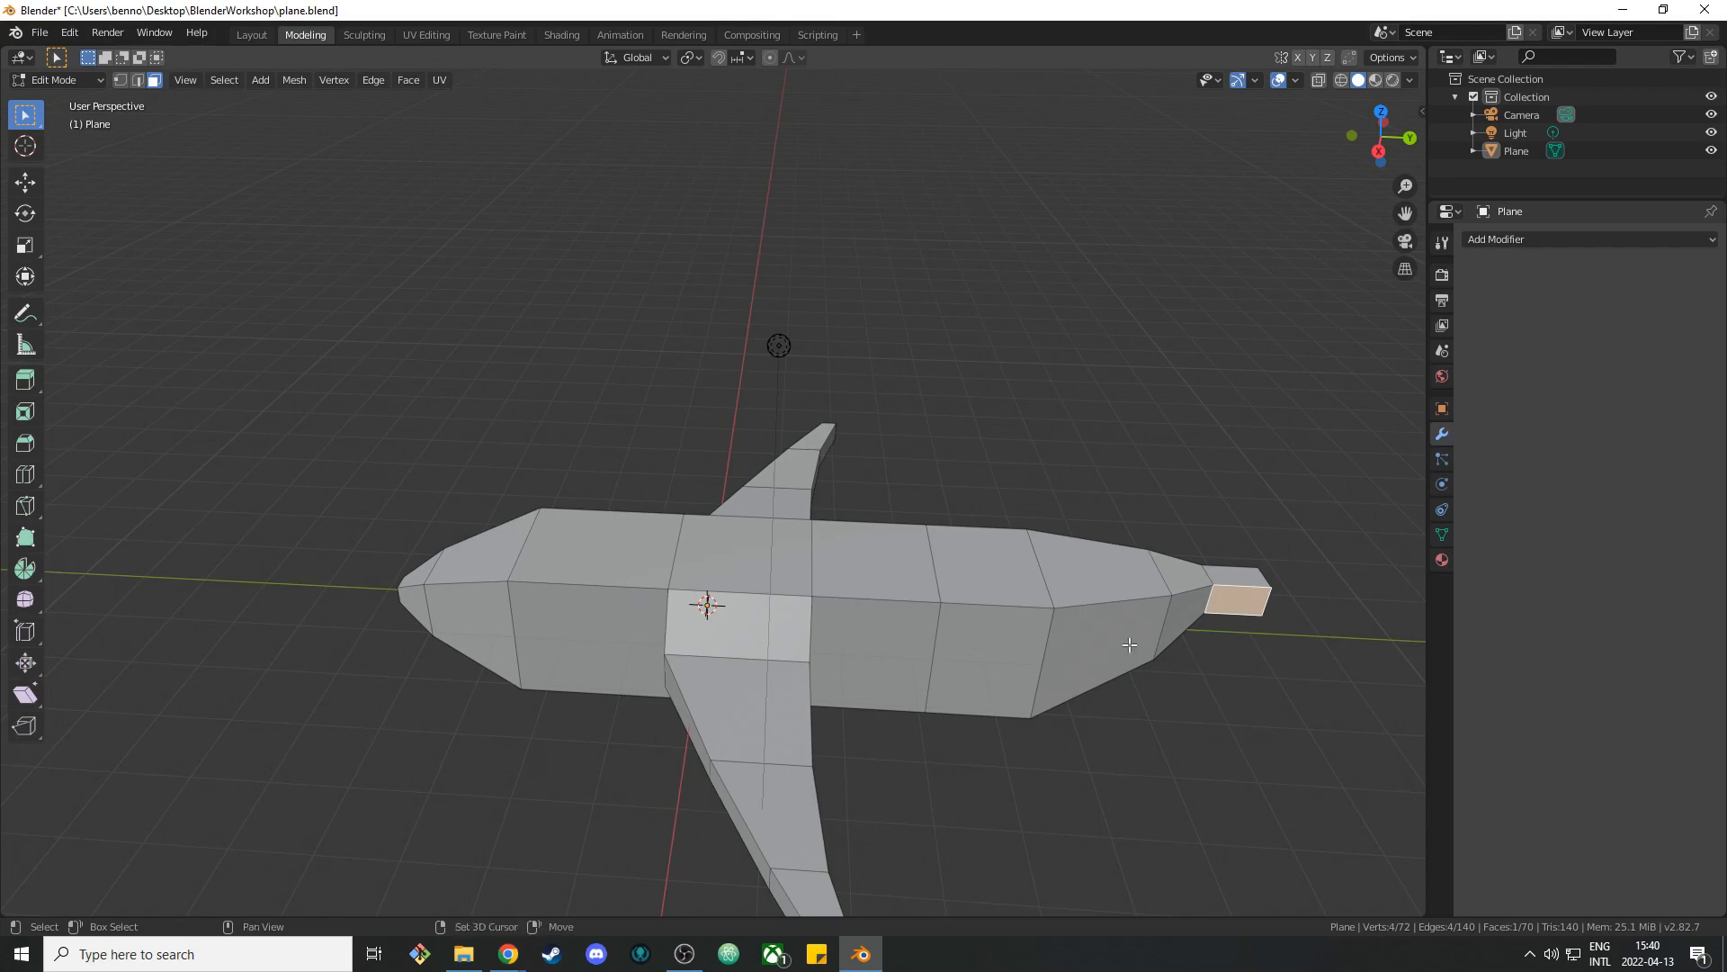
{"action": "middle_click_drag", "start_coordinate": [1129, 644], "coordinate": [728, 540], "text": "shift"}
{"action": "scroll", "coordinate": [728, 539], "scroll_direction": "up", "scroll_amount": 3}
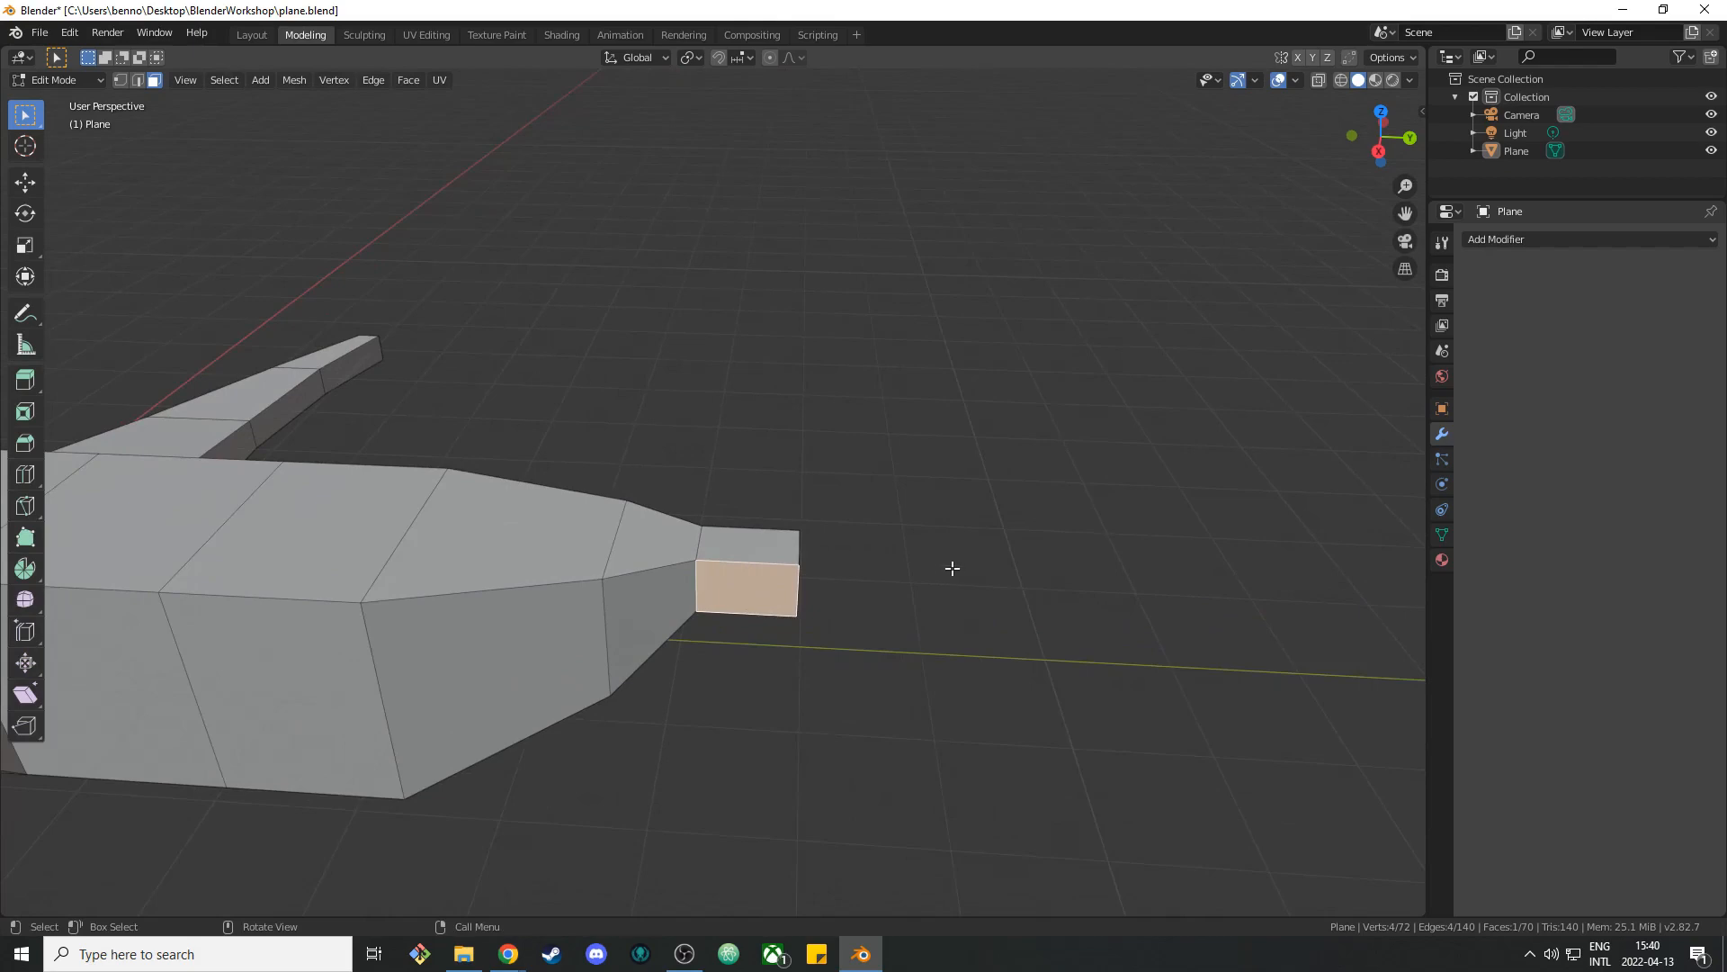
{"action": "middle_click_drag", "start_coordinate": [951, 571], "coordinate": [661, 588]}
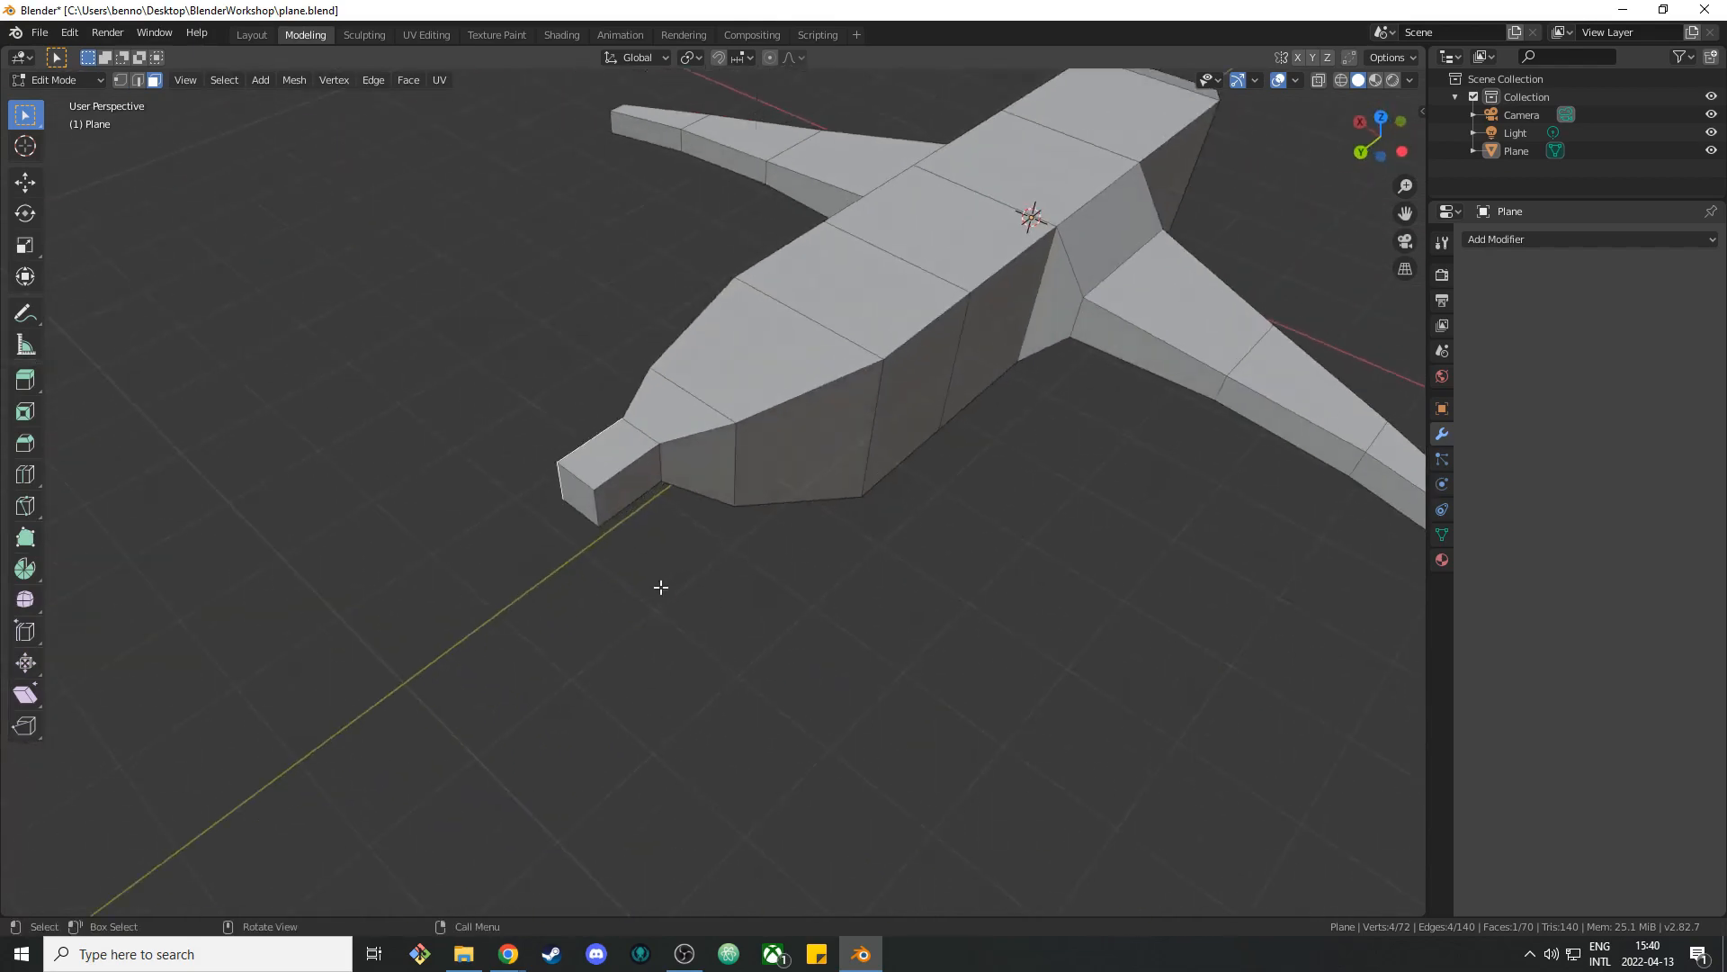
{"action": "left_click", "coordinate": [631, 489], "text": "shift"}
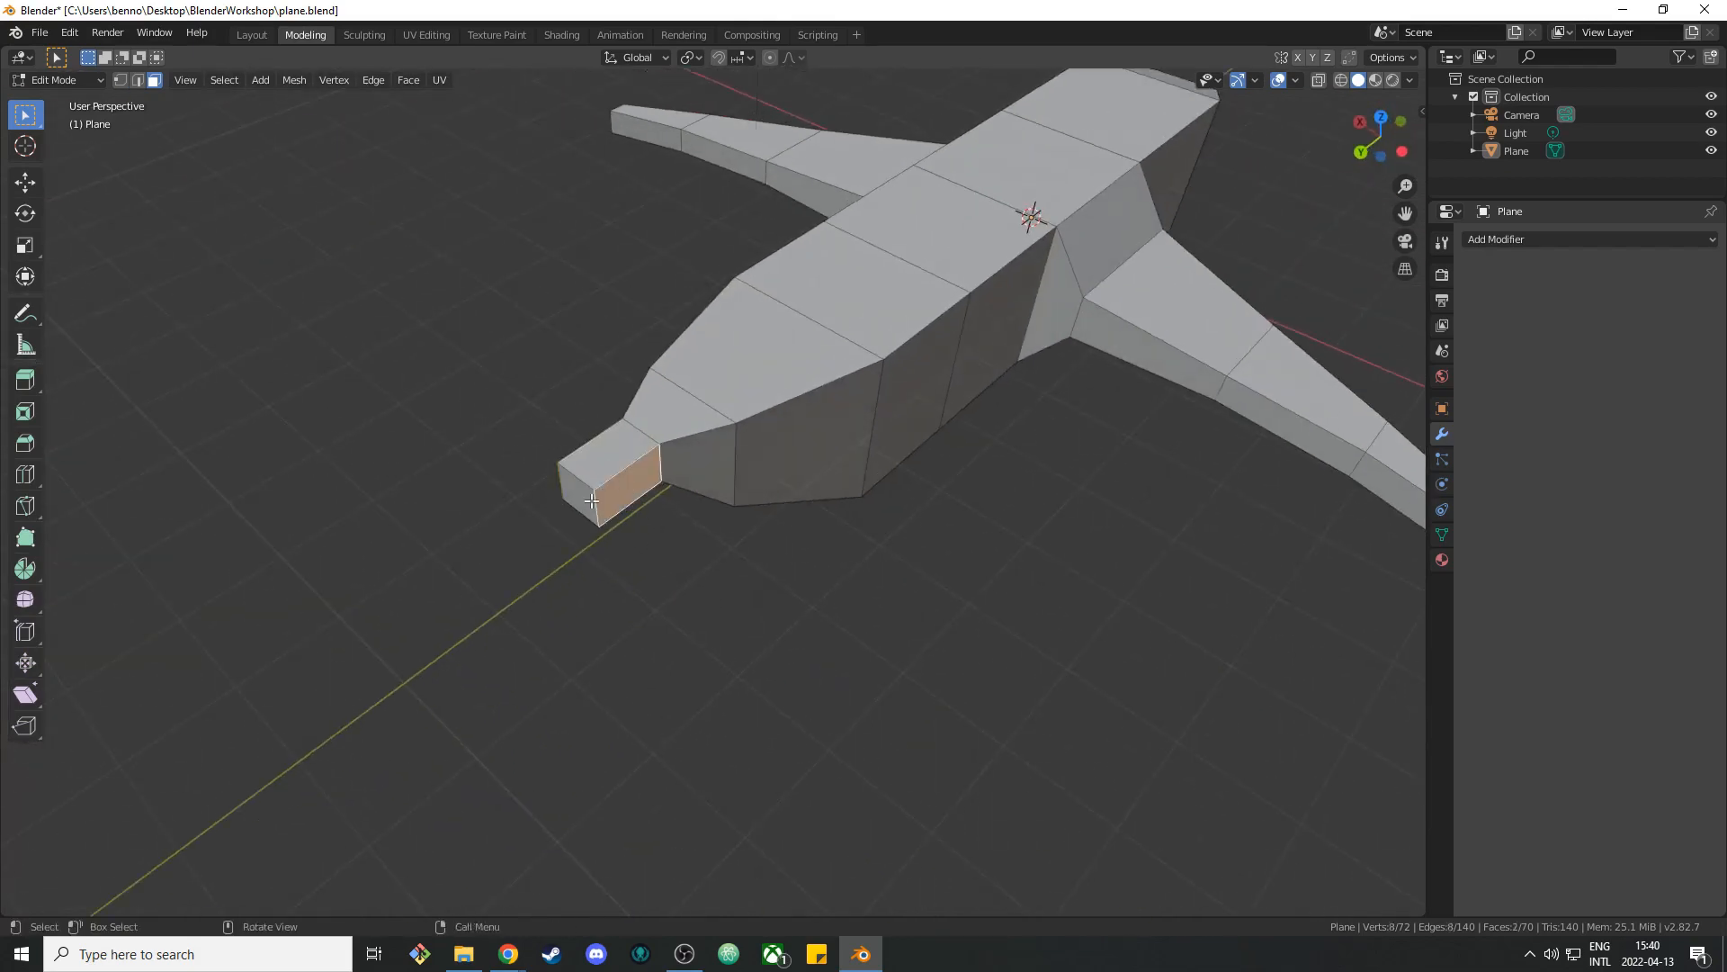
{"action": "middle_click_drag", "start_coordinate": [625, 647], "coordinate": [792, 646]}
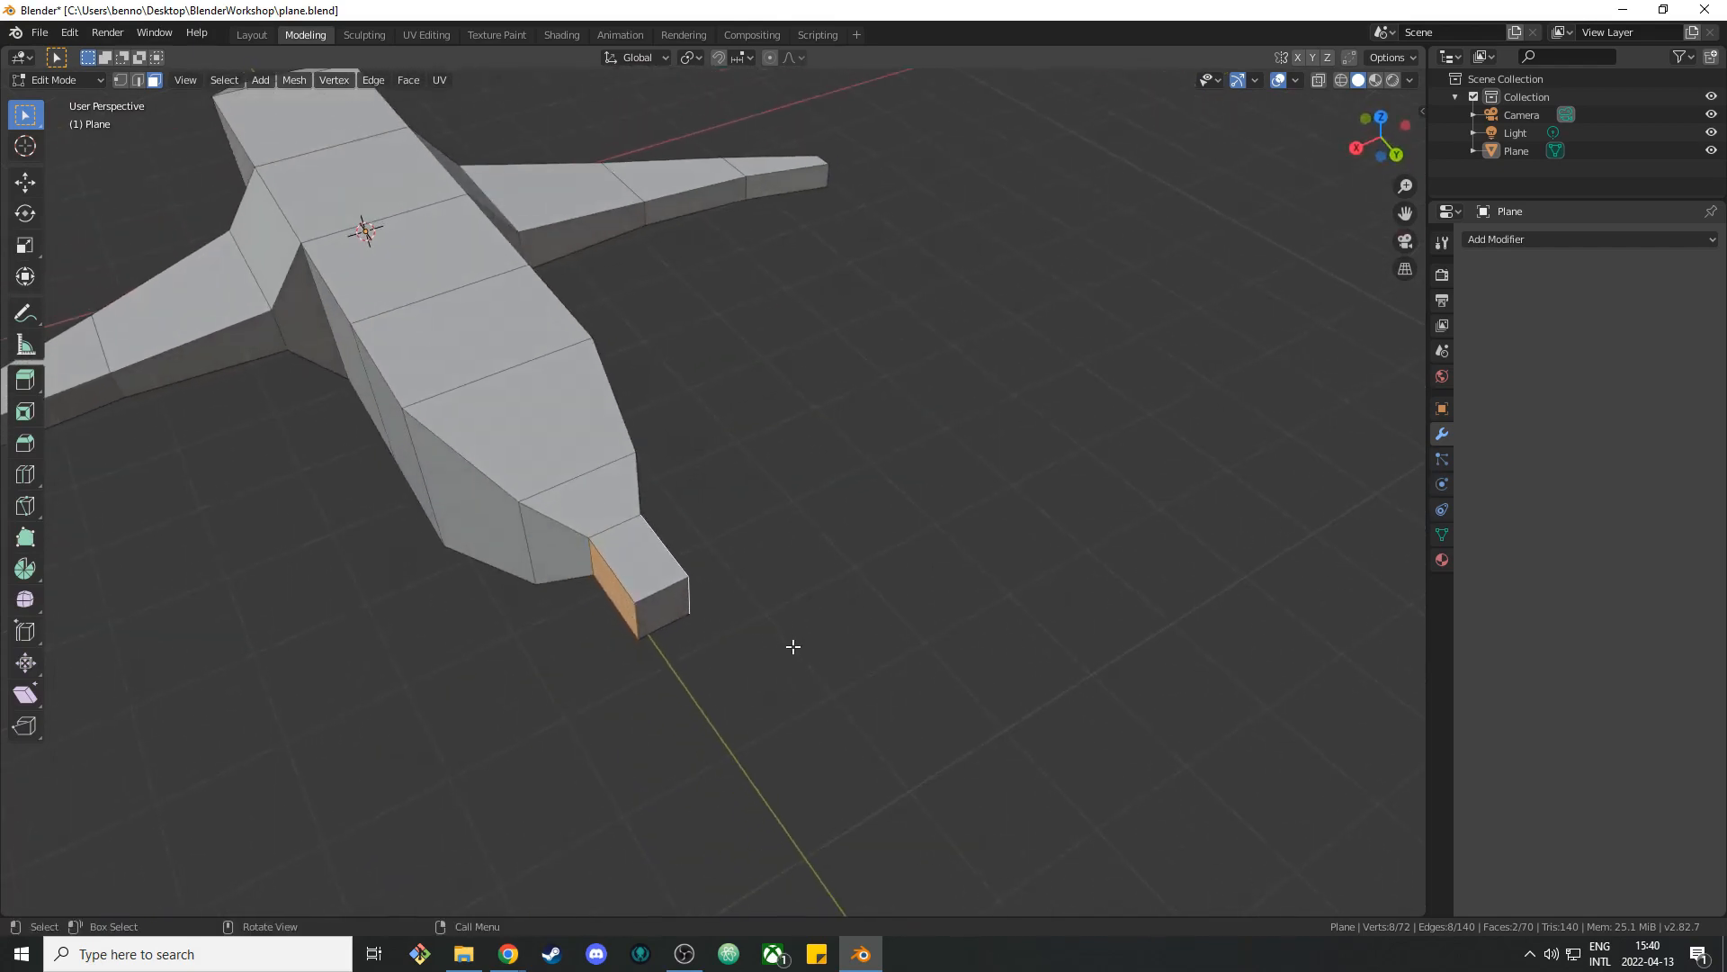
{"action": "key", "text": "e"}
{"action": "key", "text": "s"}
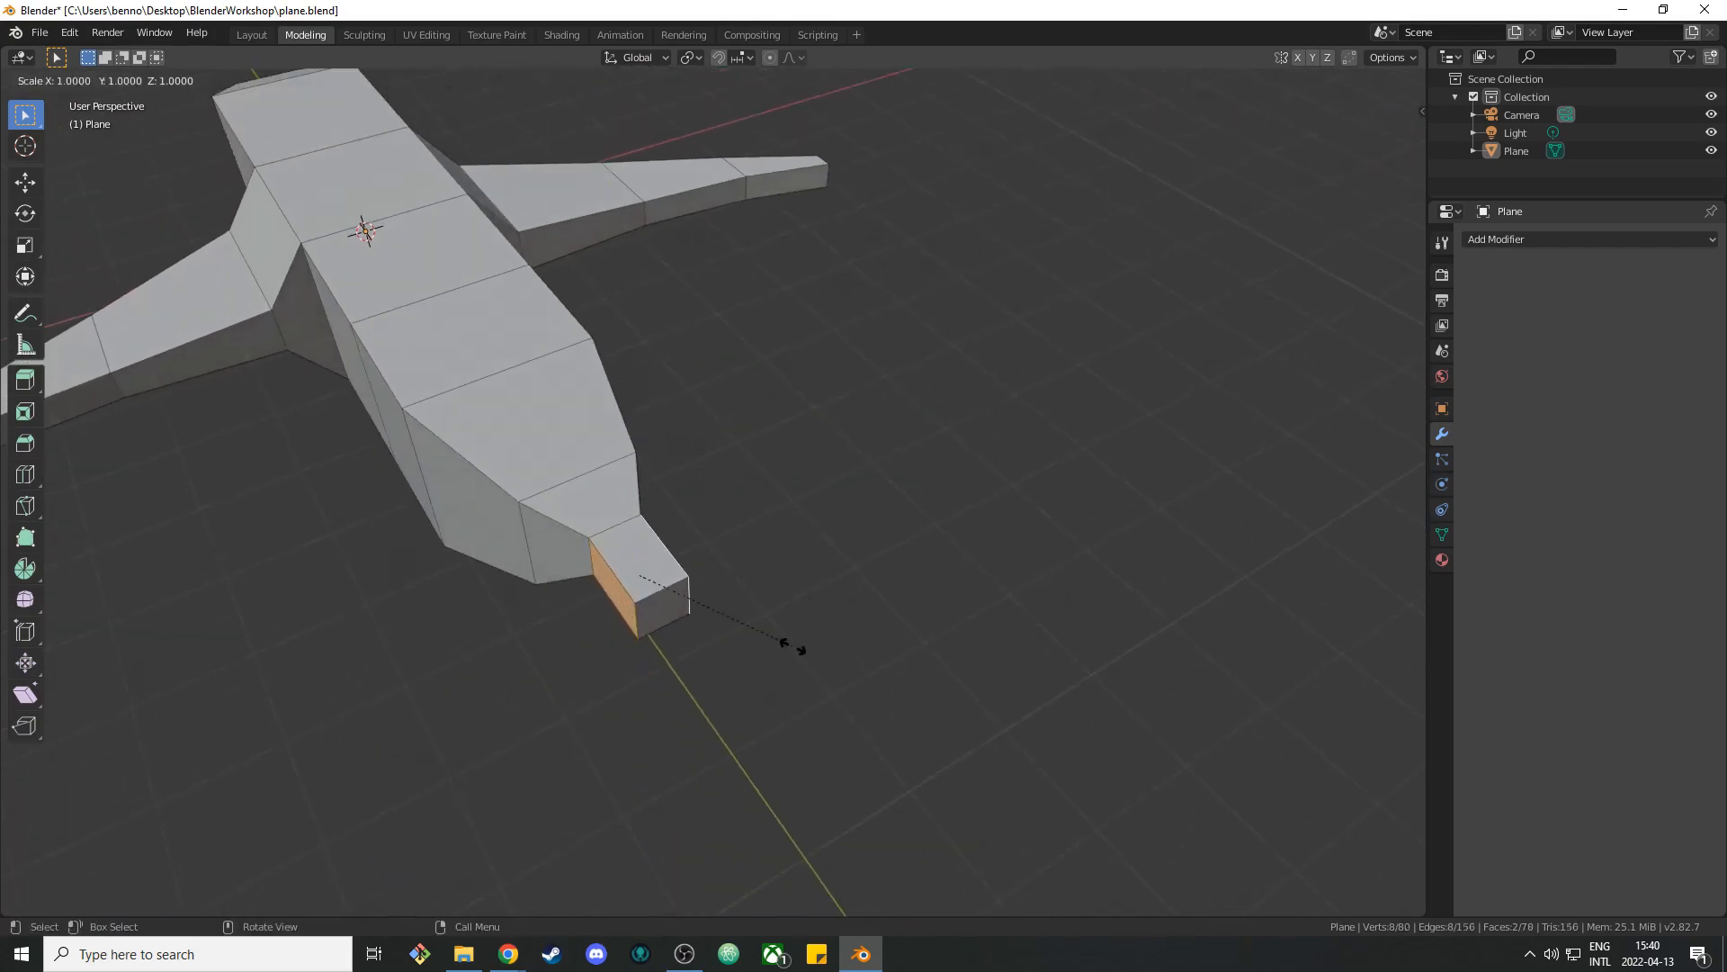
{"action": "key", "text": "x"}
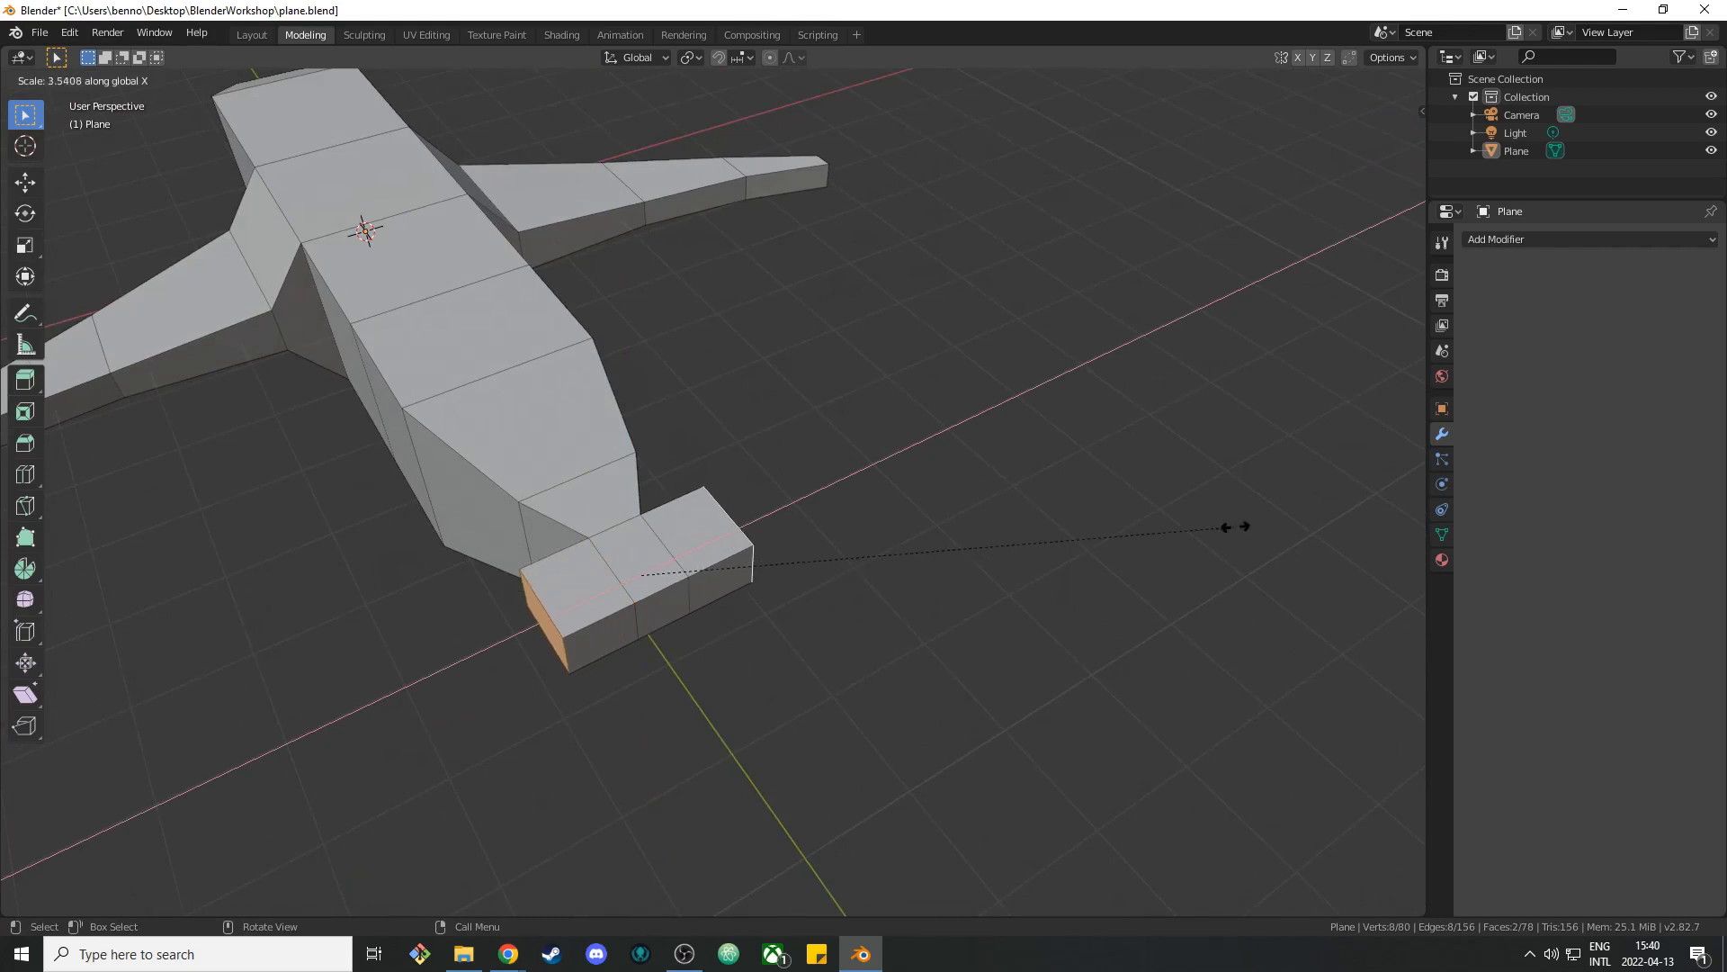
{"action": "key", "text": "Escape"}
Narrow both tailplane end faces to about two thirds along Y and move them about 0.24 m along Y toward the rear.
{"action": "key", "text": "s"}
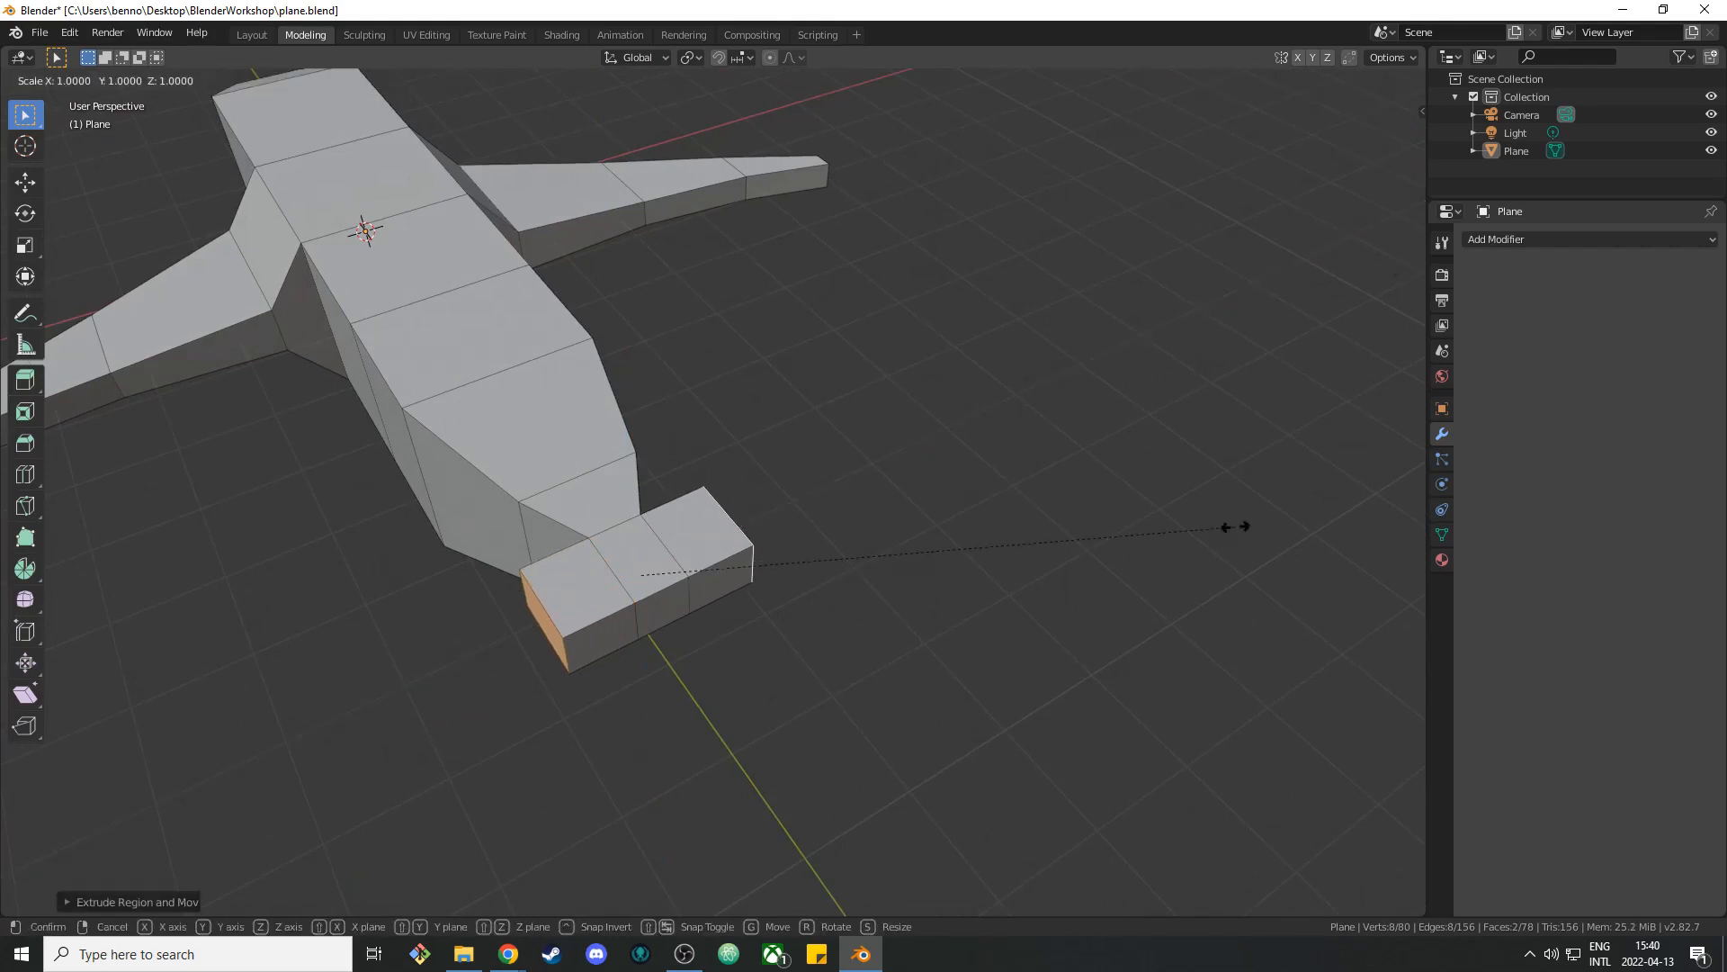
{"action": "key", "text": "y"}
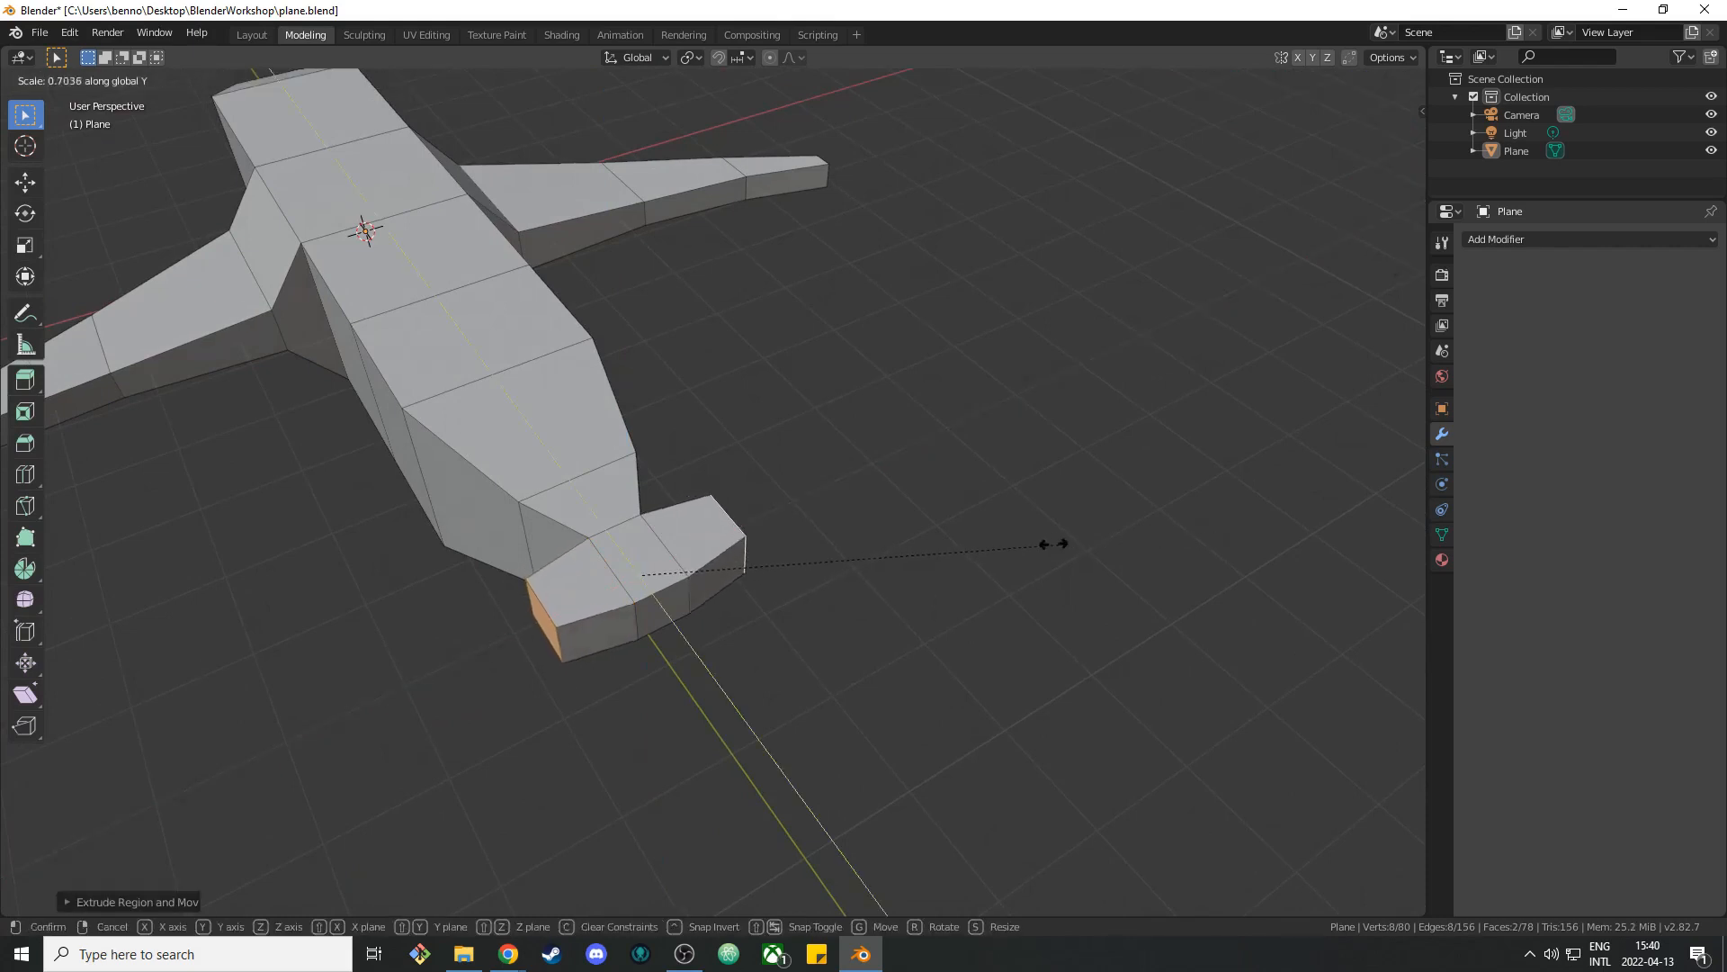
{"action": "left_click", "coordinate": [1022, 531]}
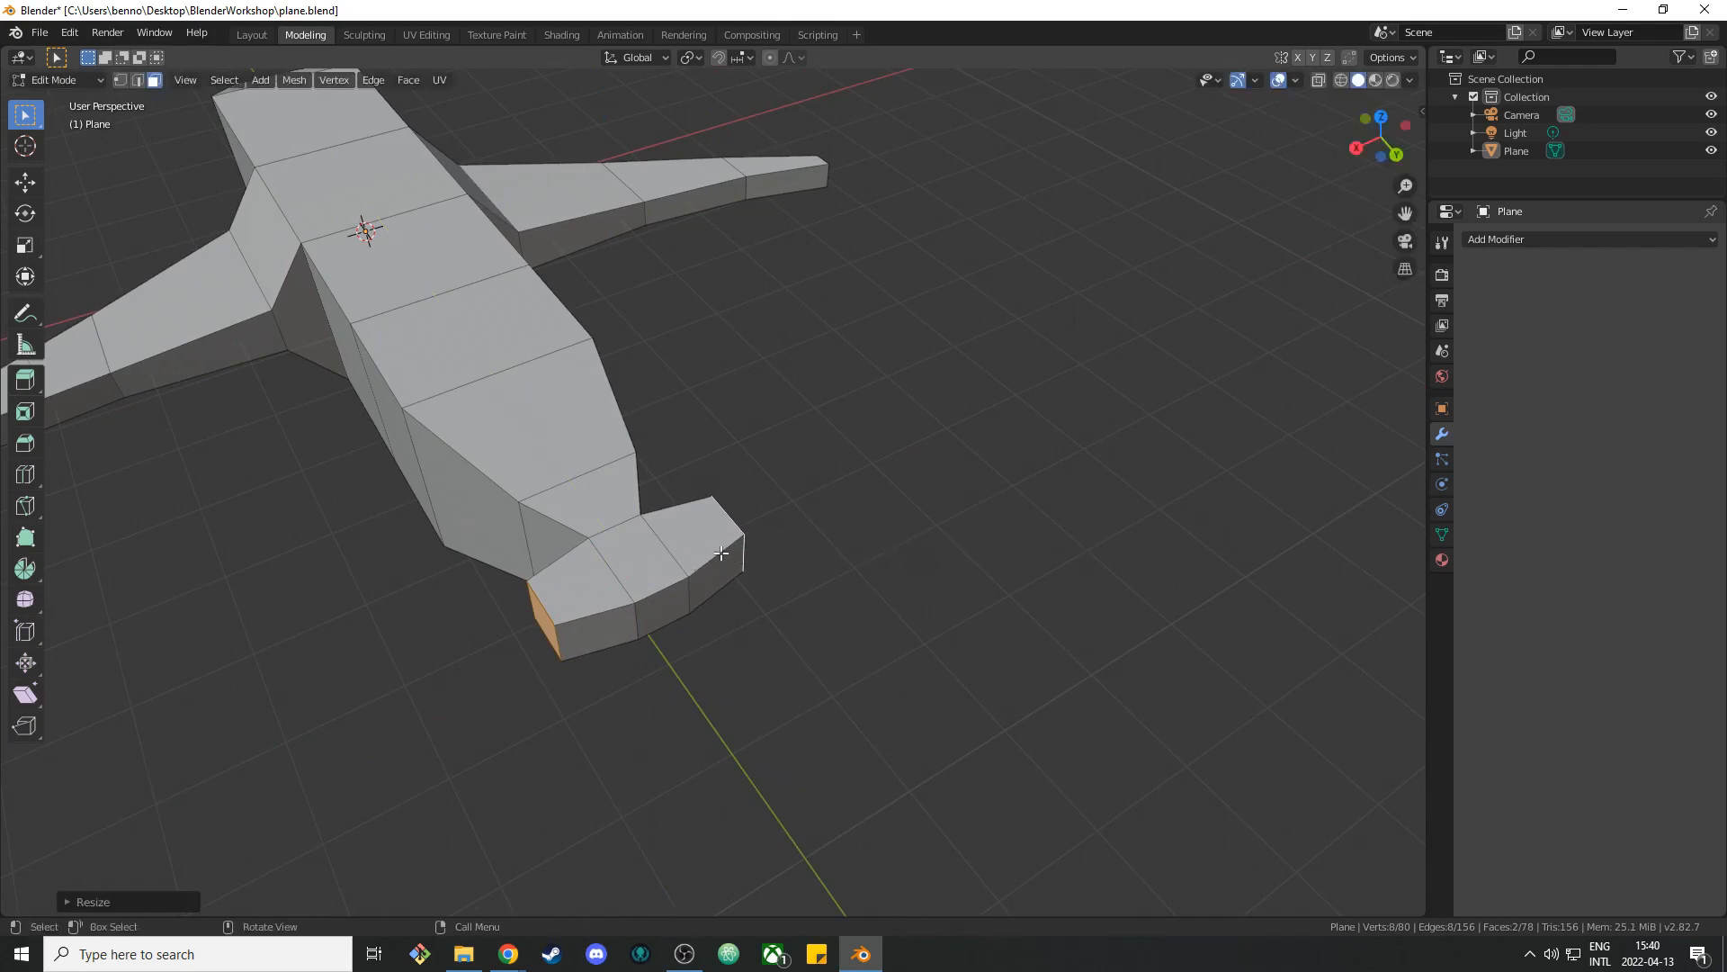
{"action": "key", "text": "g"}
{"action": "key", "text": "y"}
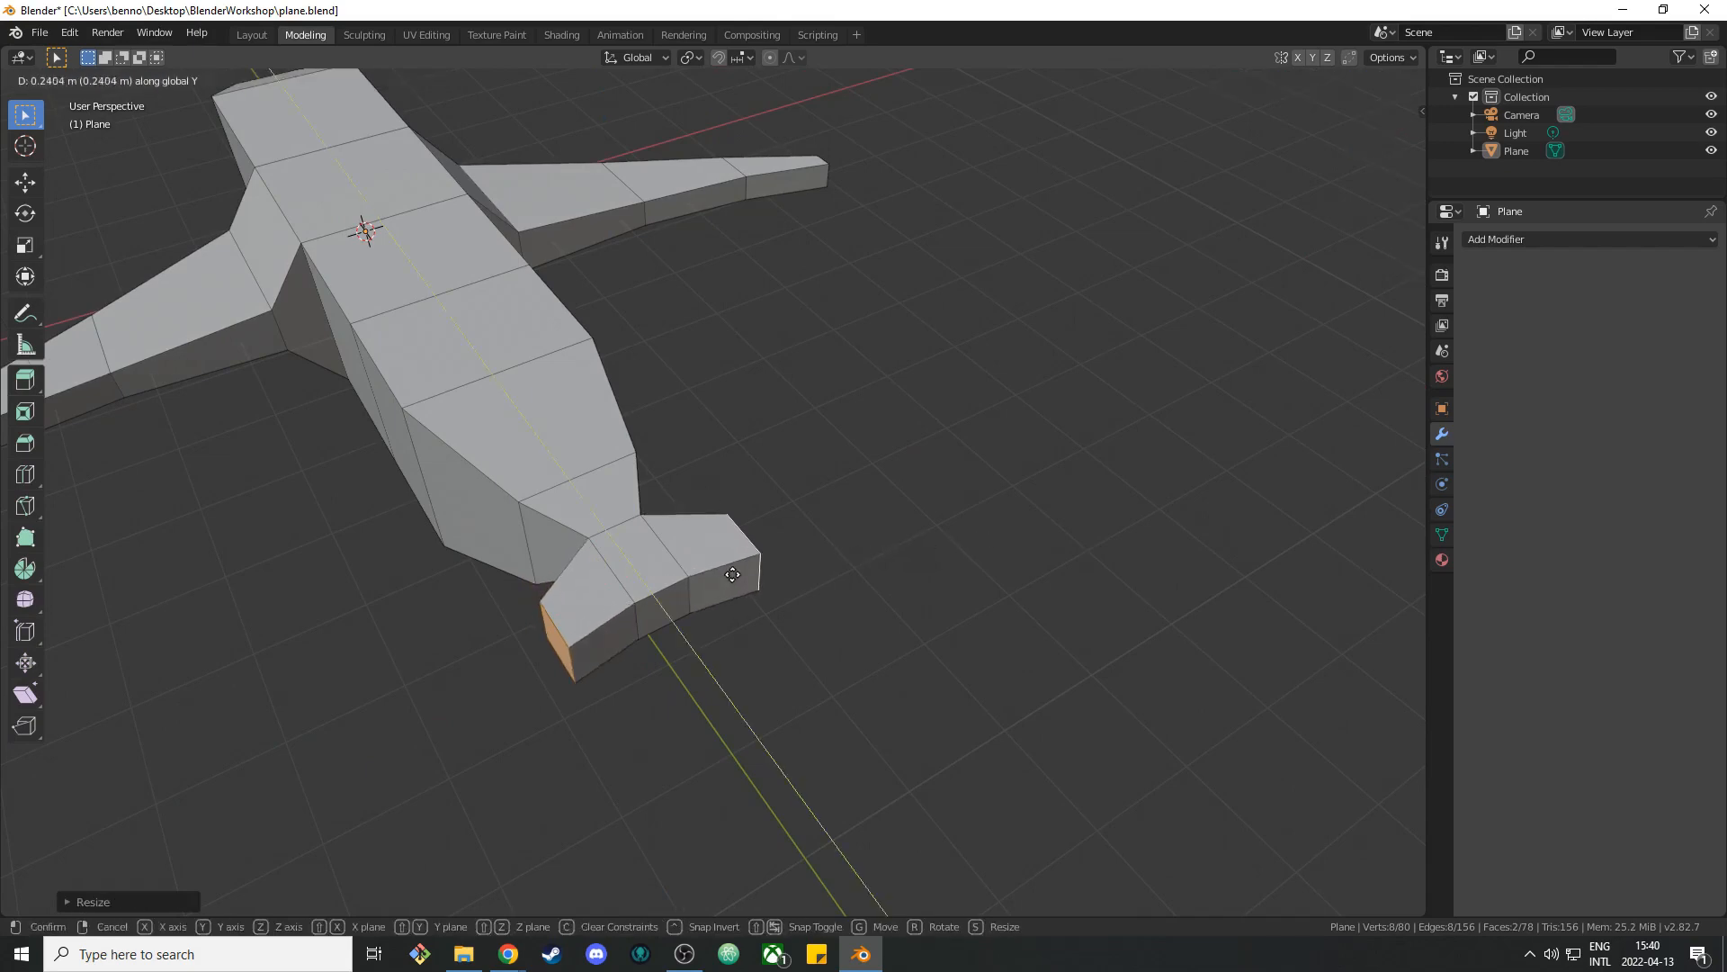
{"action": "left_click", "coordinate": [732, 574]}
Extrude both tailplane end faces again and scale the new faces apart along X to about 1.8 times their distance.
{"action": "key", "text": "e"}
{"action": "key", "text": "s"}
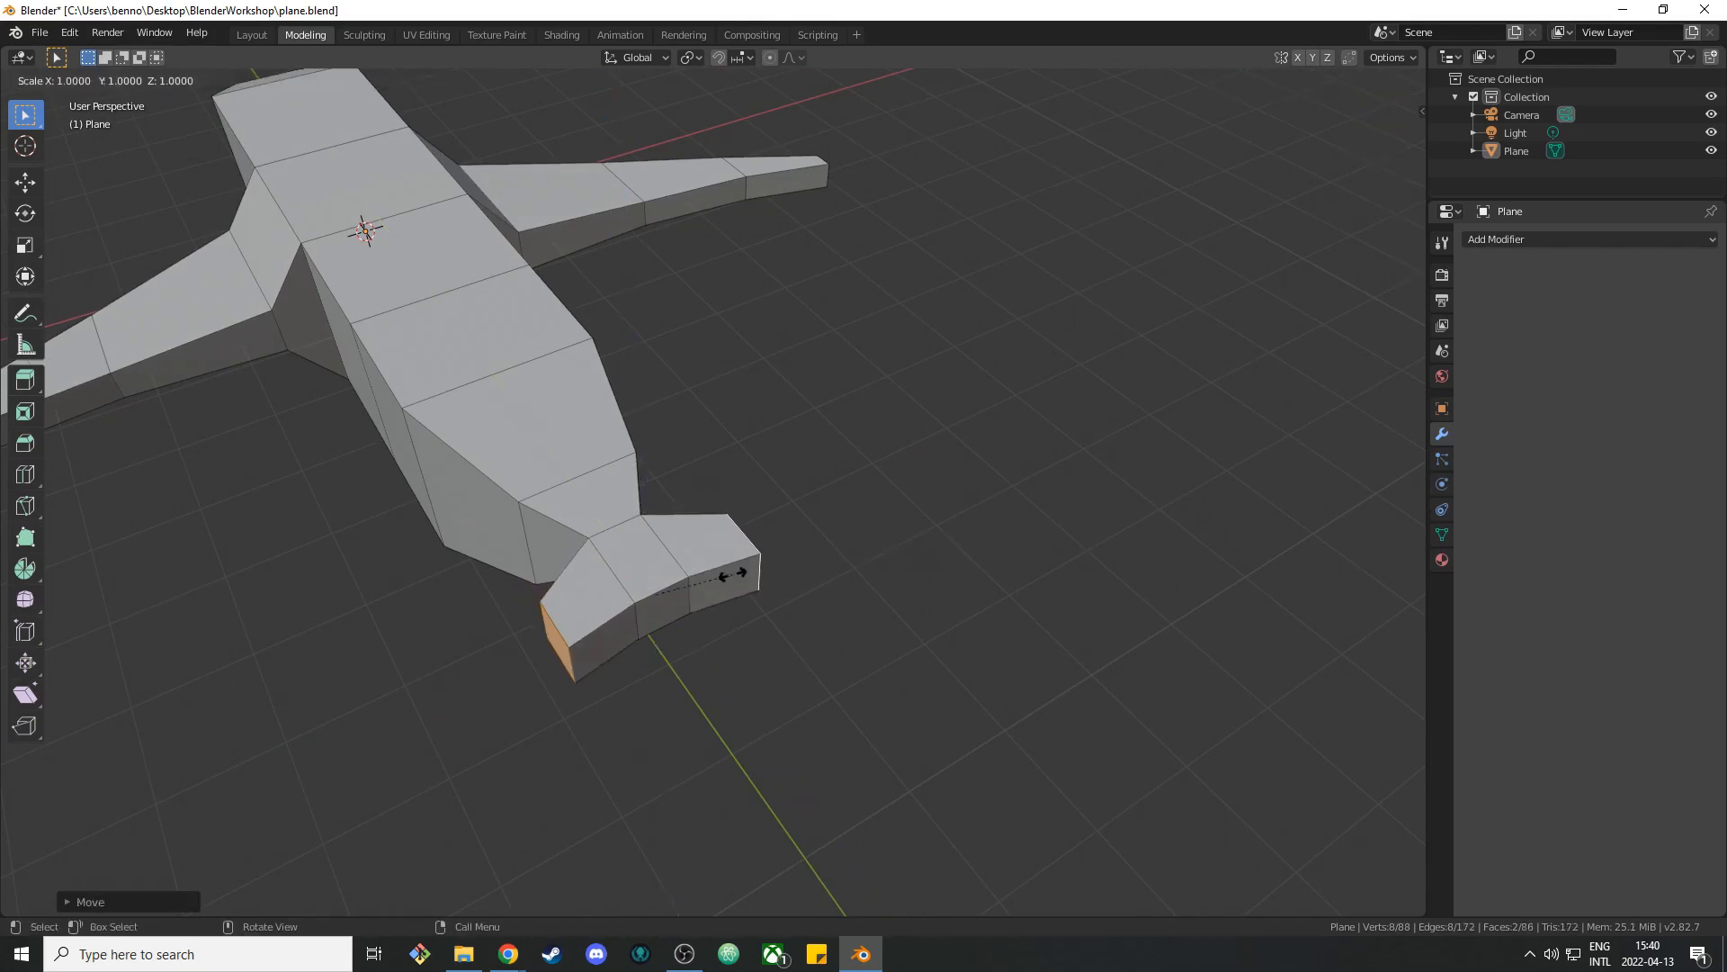
{"action": "key", "text": "x"}
{"action": "left_click", "coordinate": [801, 563]}
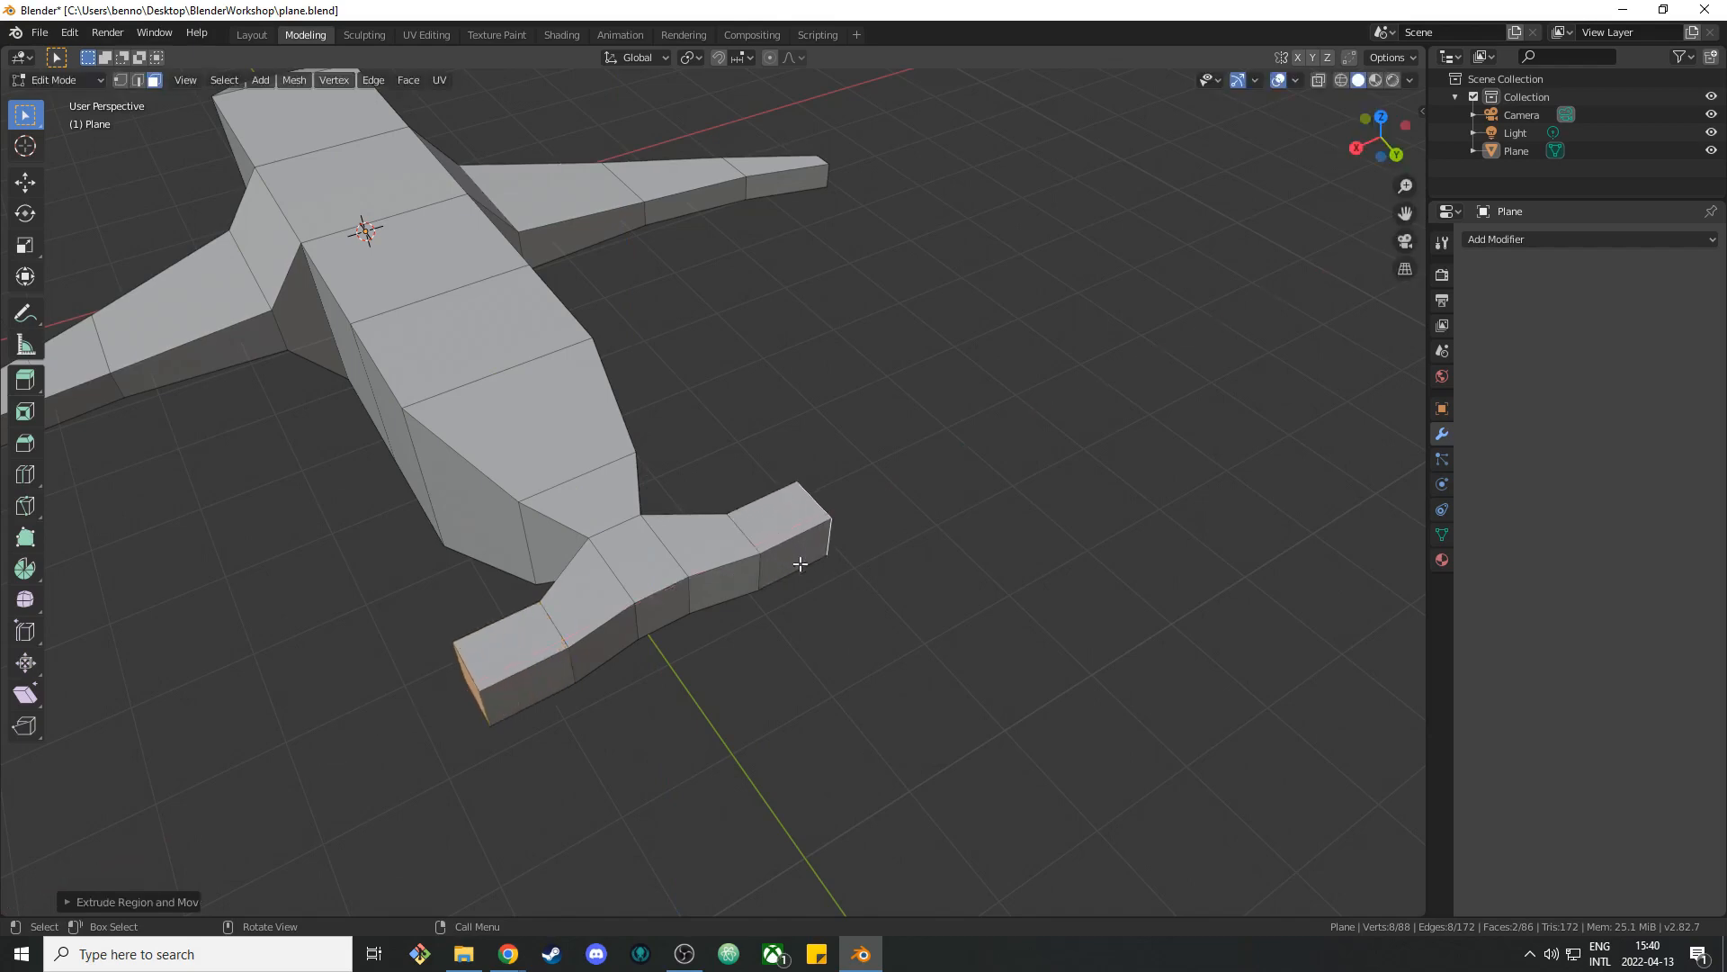
Scale both tailplane end faces to about 0.63 along Y and to about 0.43 along Z.
{"action": "key", "text": "s"}
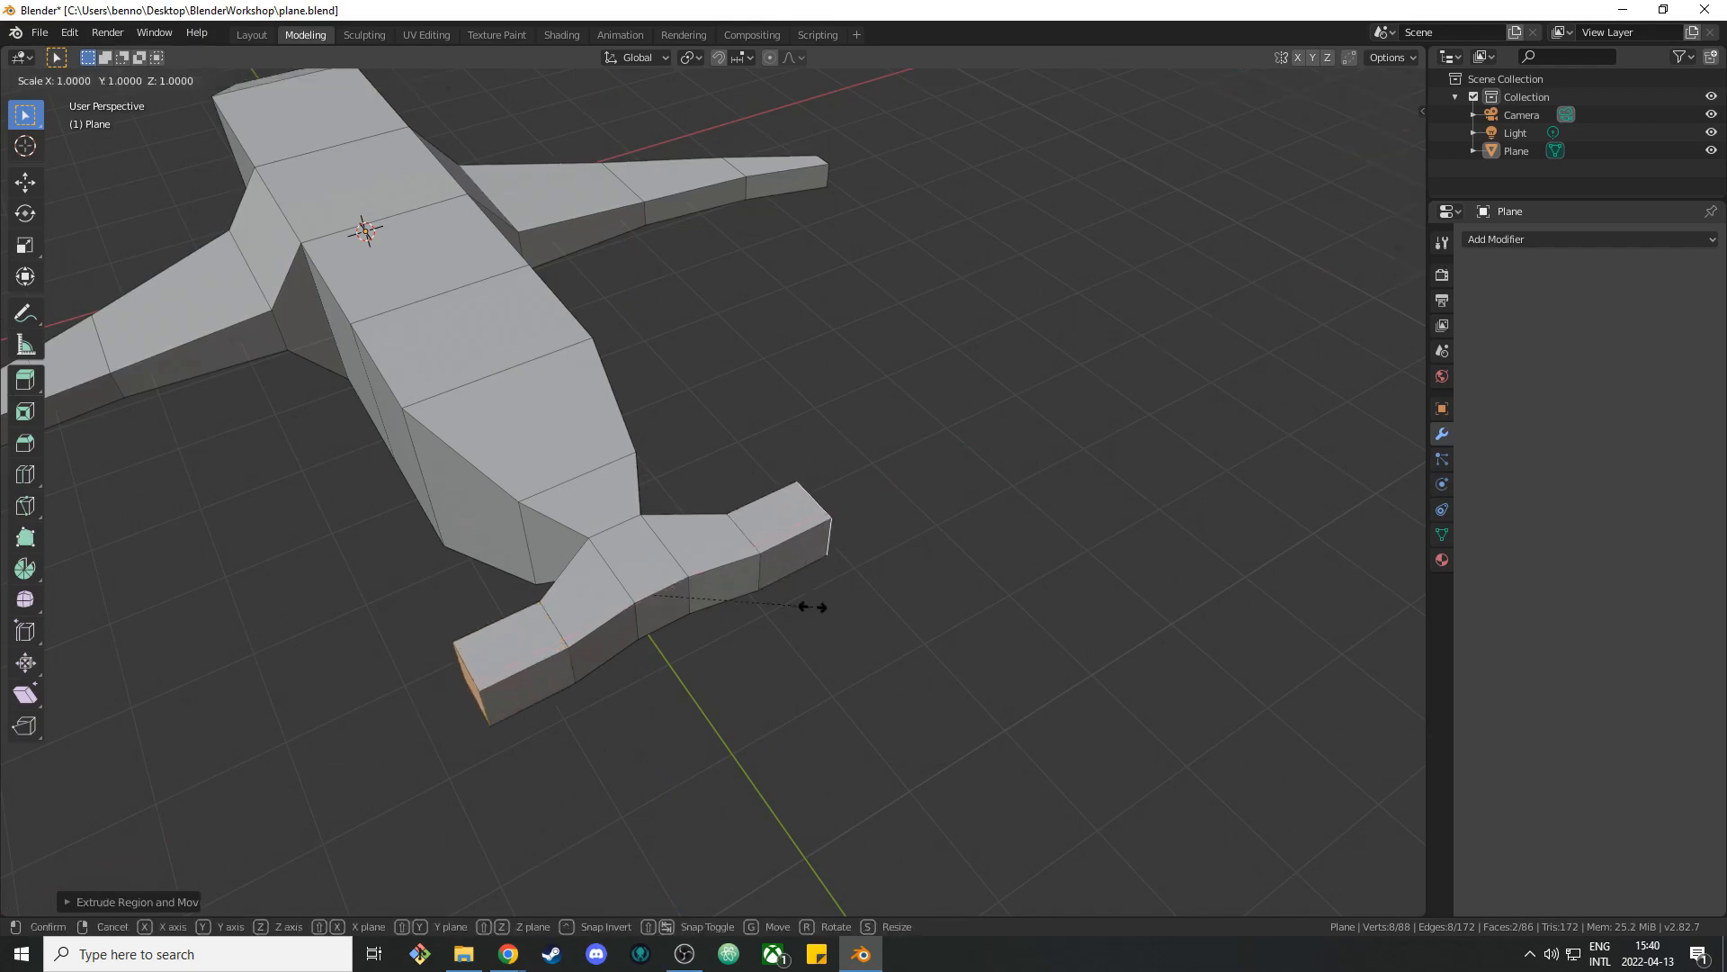
{"action": "key", "text": "y"}
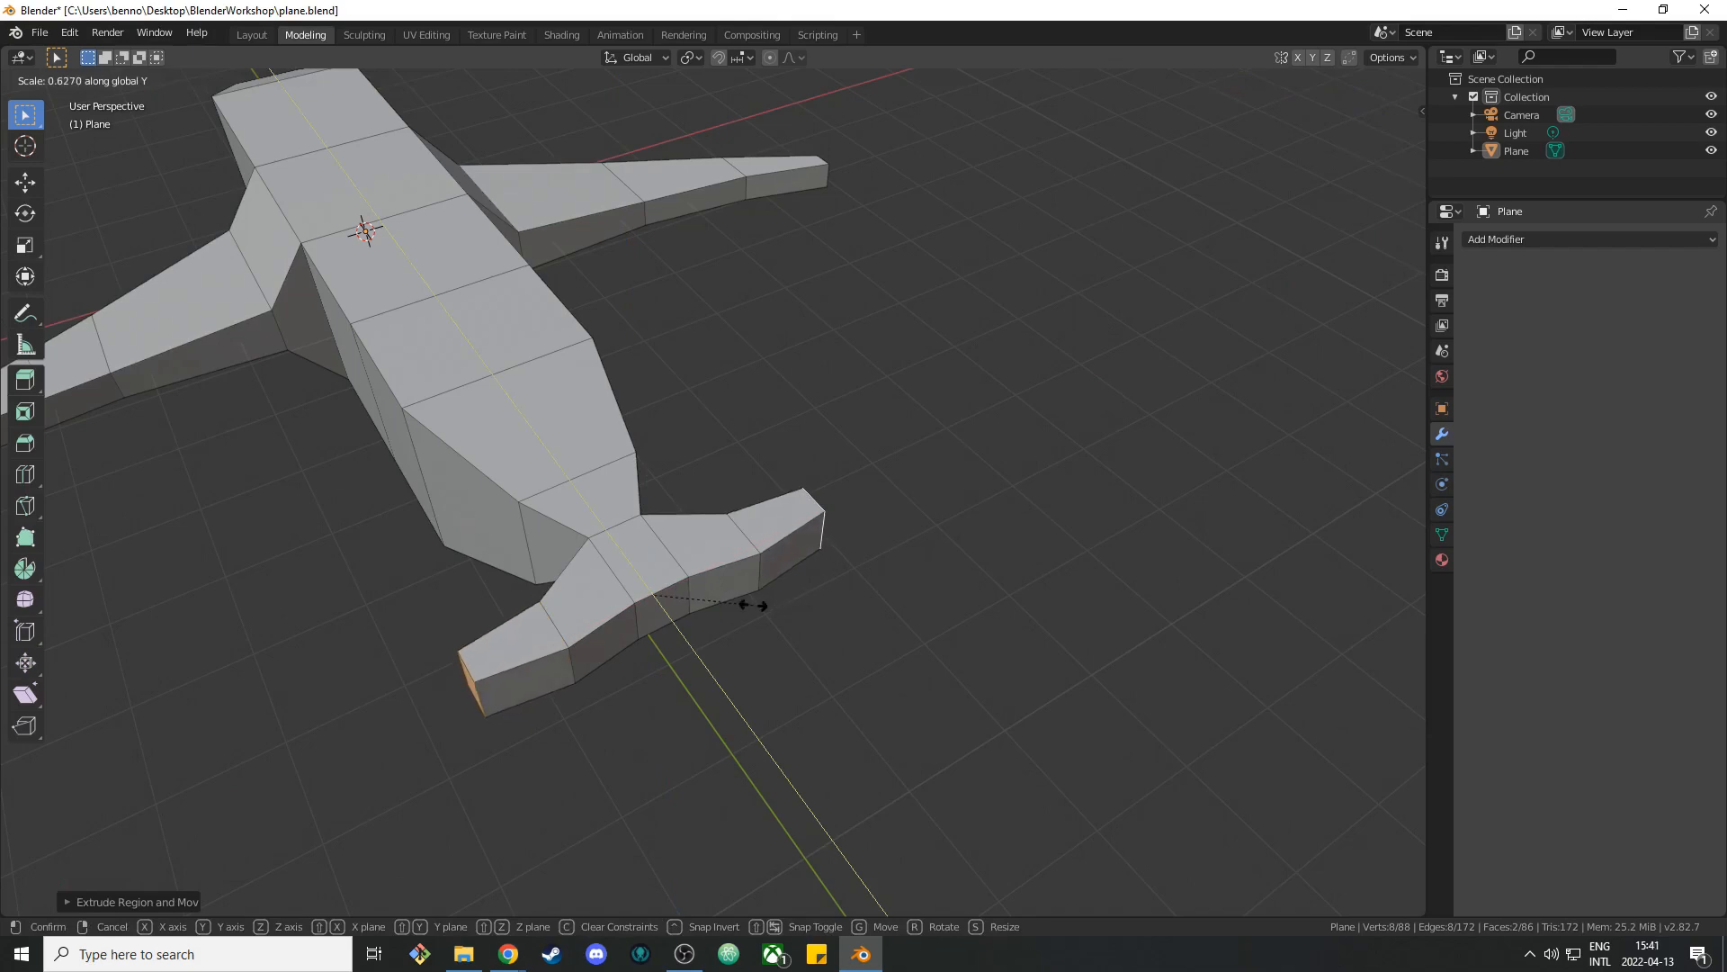
{"action": "left_click", "coordinate": [749, 603]}
{"action": "key", "text": "s"}
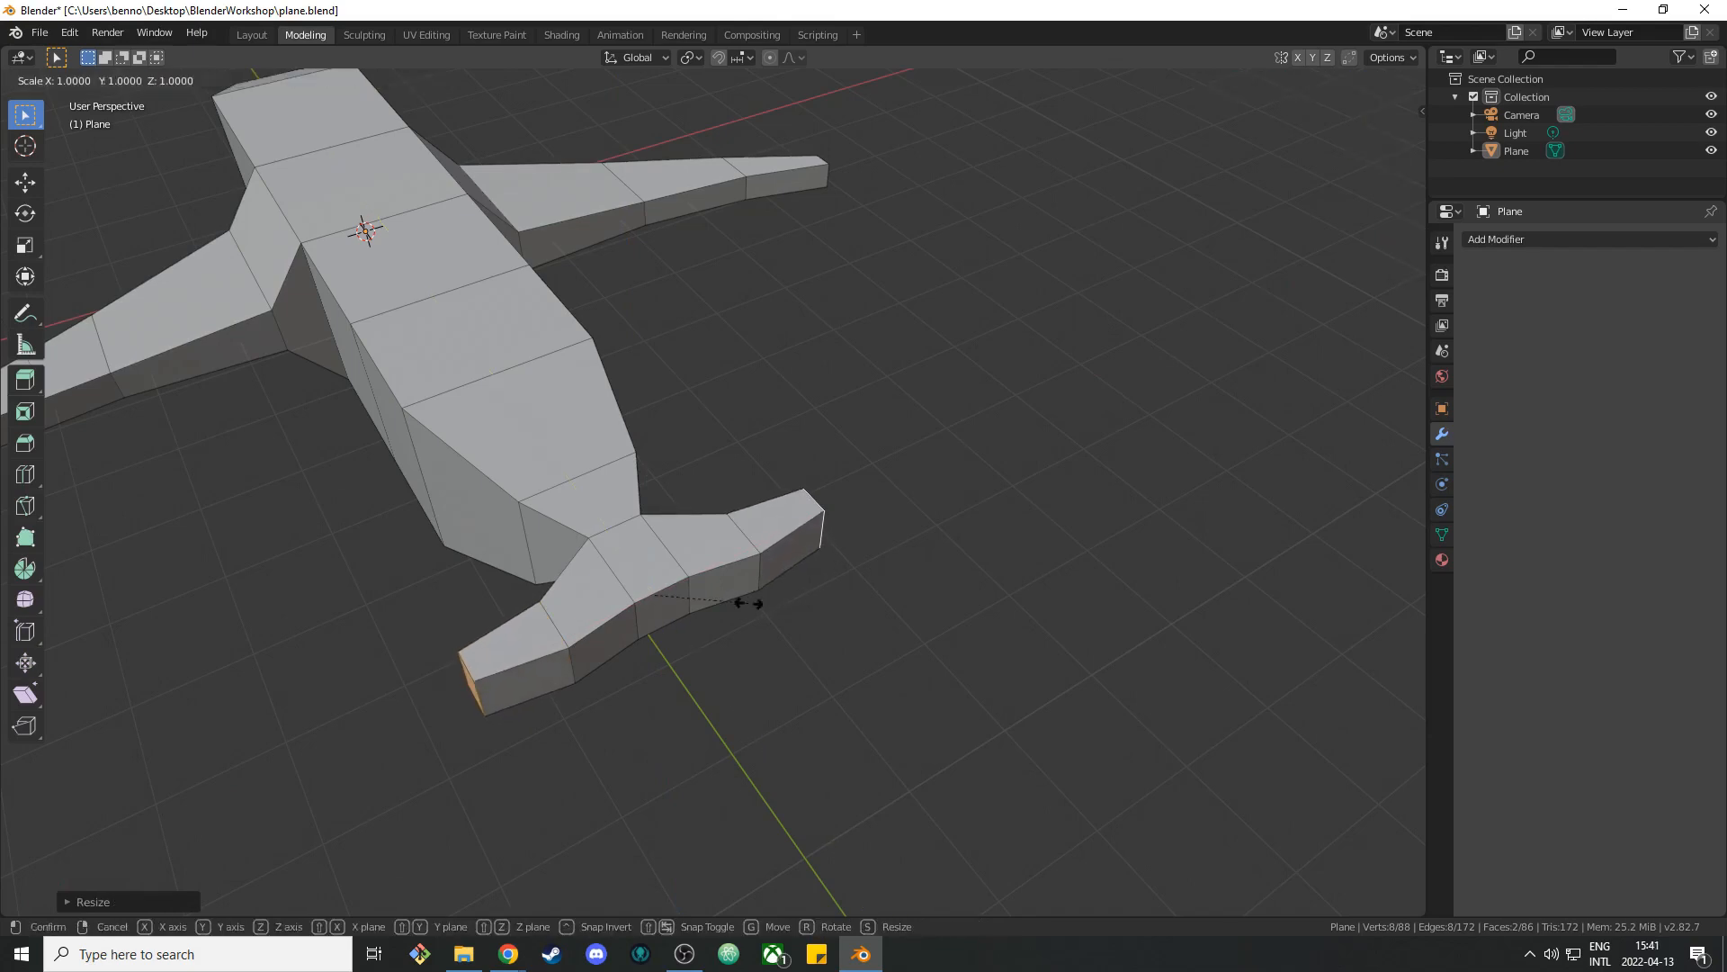
{"action": "key", "text": "z"}
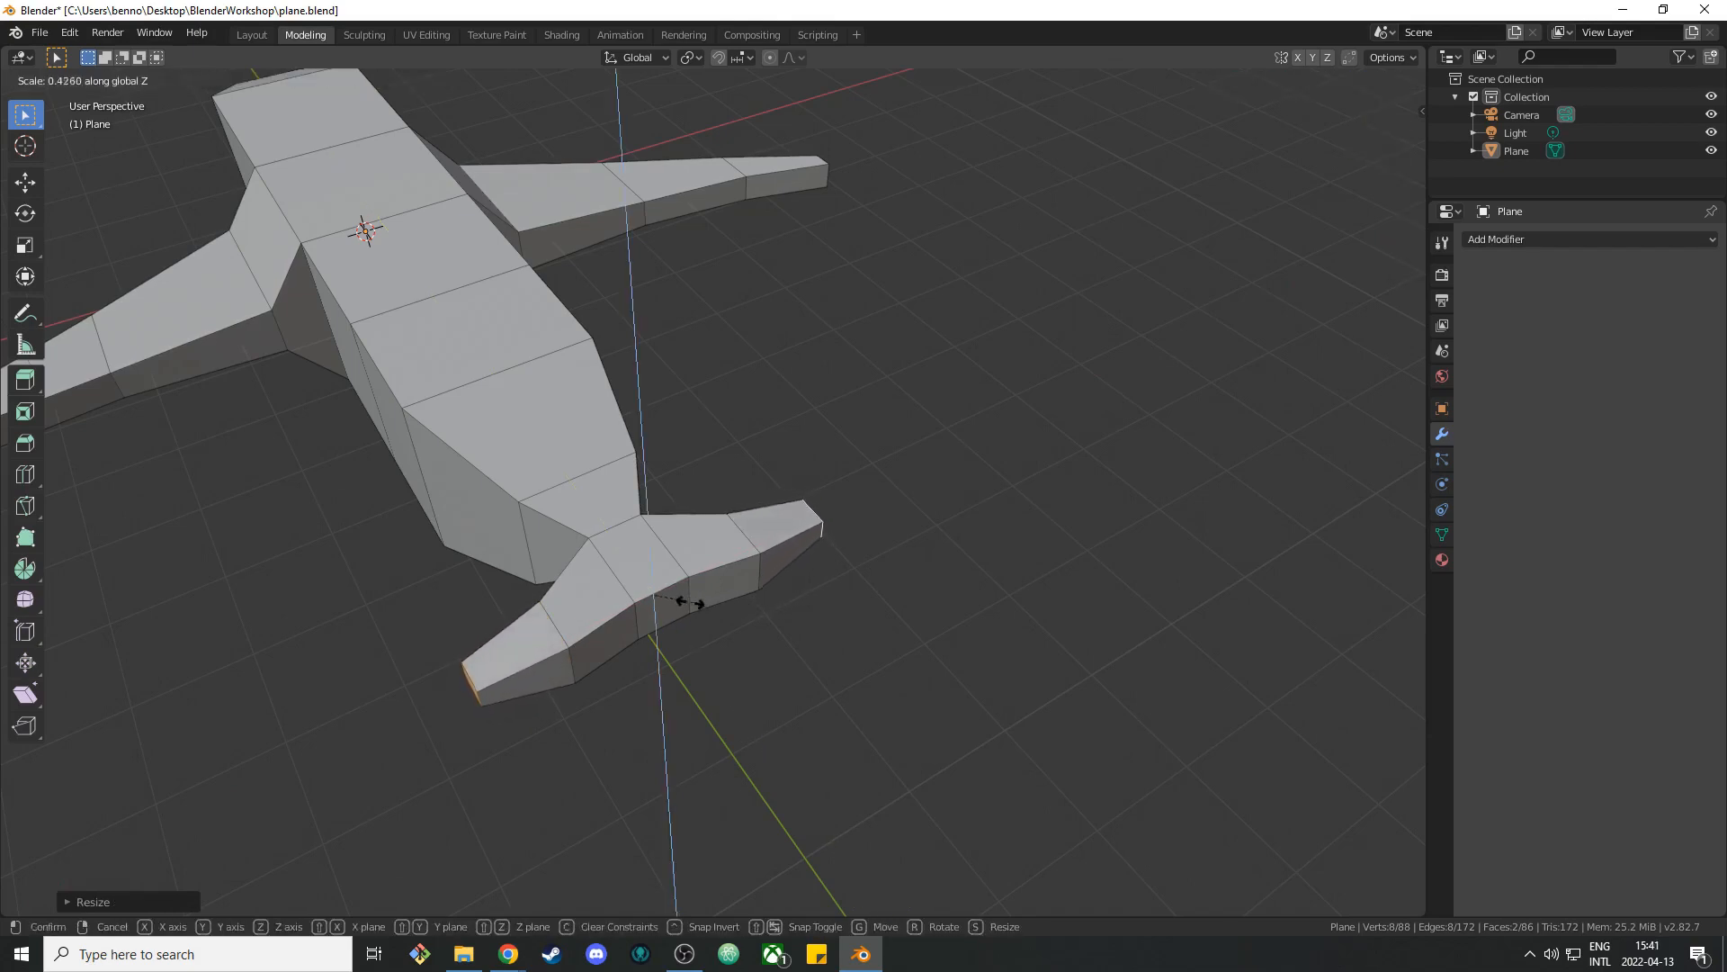
{"action": "left_click", "coordinate": [691, 601]}
Move both tailplane end faces along Y toward the rear to sweep the tips back, and deselect them.
{"action": "key", "text": "g"}
{"action": "key", "text": "y"}
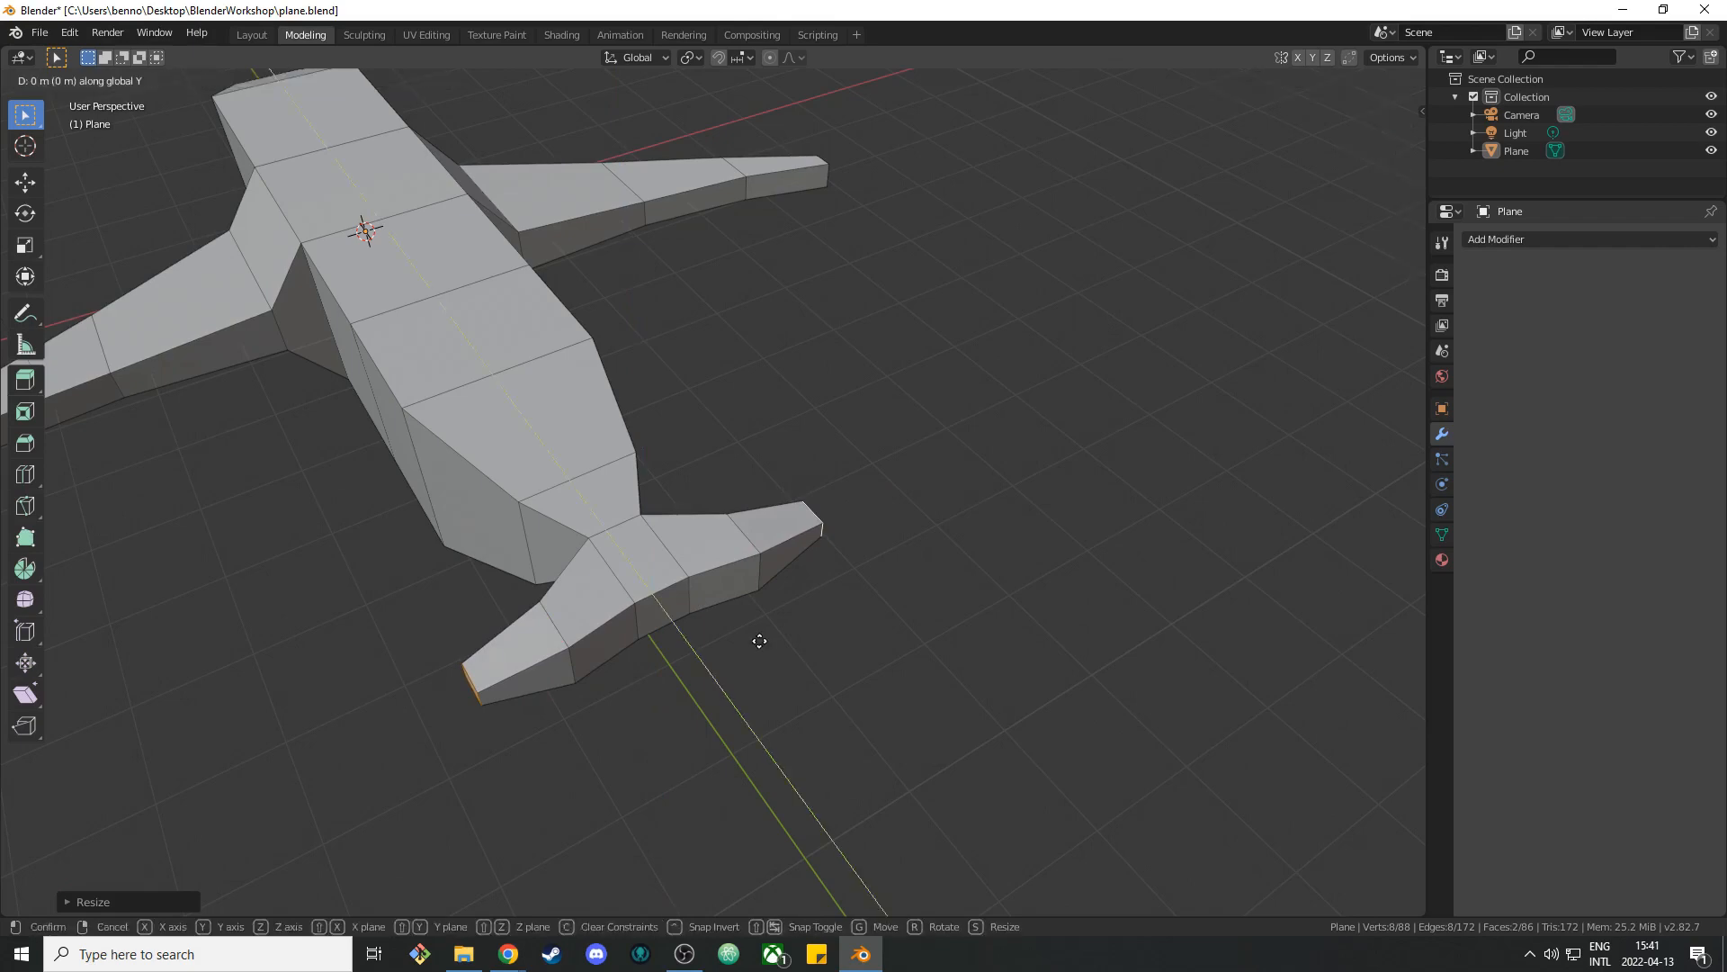
{"action": "left_click", "coordinate": [780, 673]}
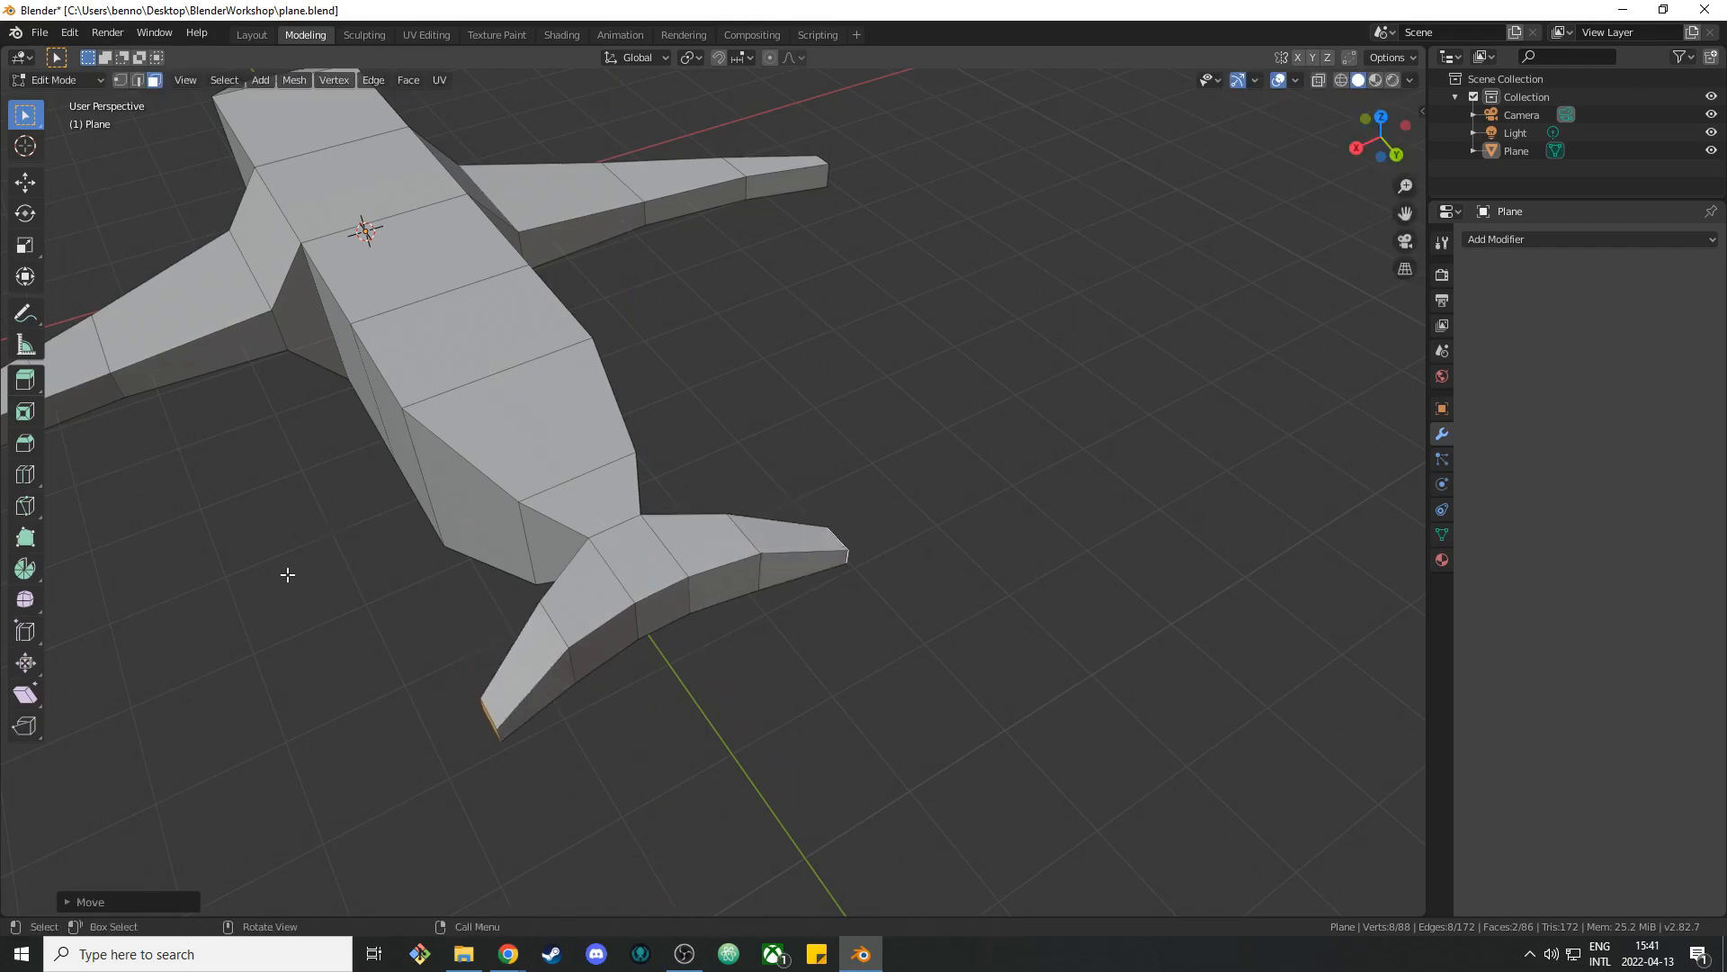
{"action": "middle_click_drag", "start_coordinate": [289, 575], "coordinate": [584, 630]}
{"action": "scroll", "coordinate": [584, 630], "scroll_direction": "down", "scroll_amount": 5}
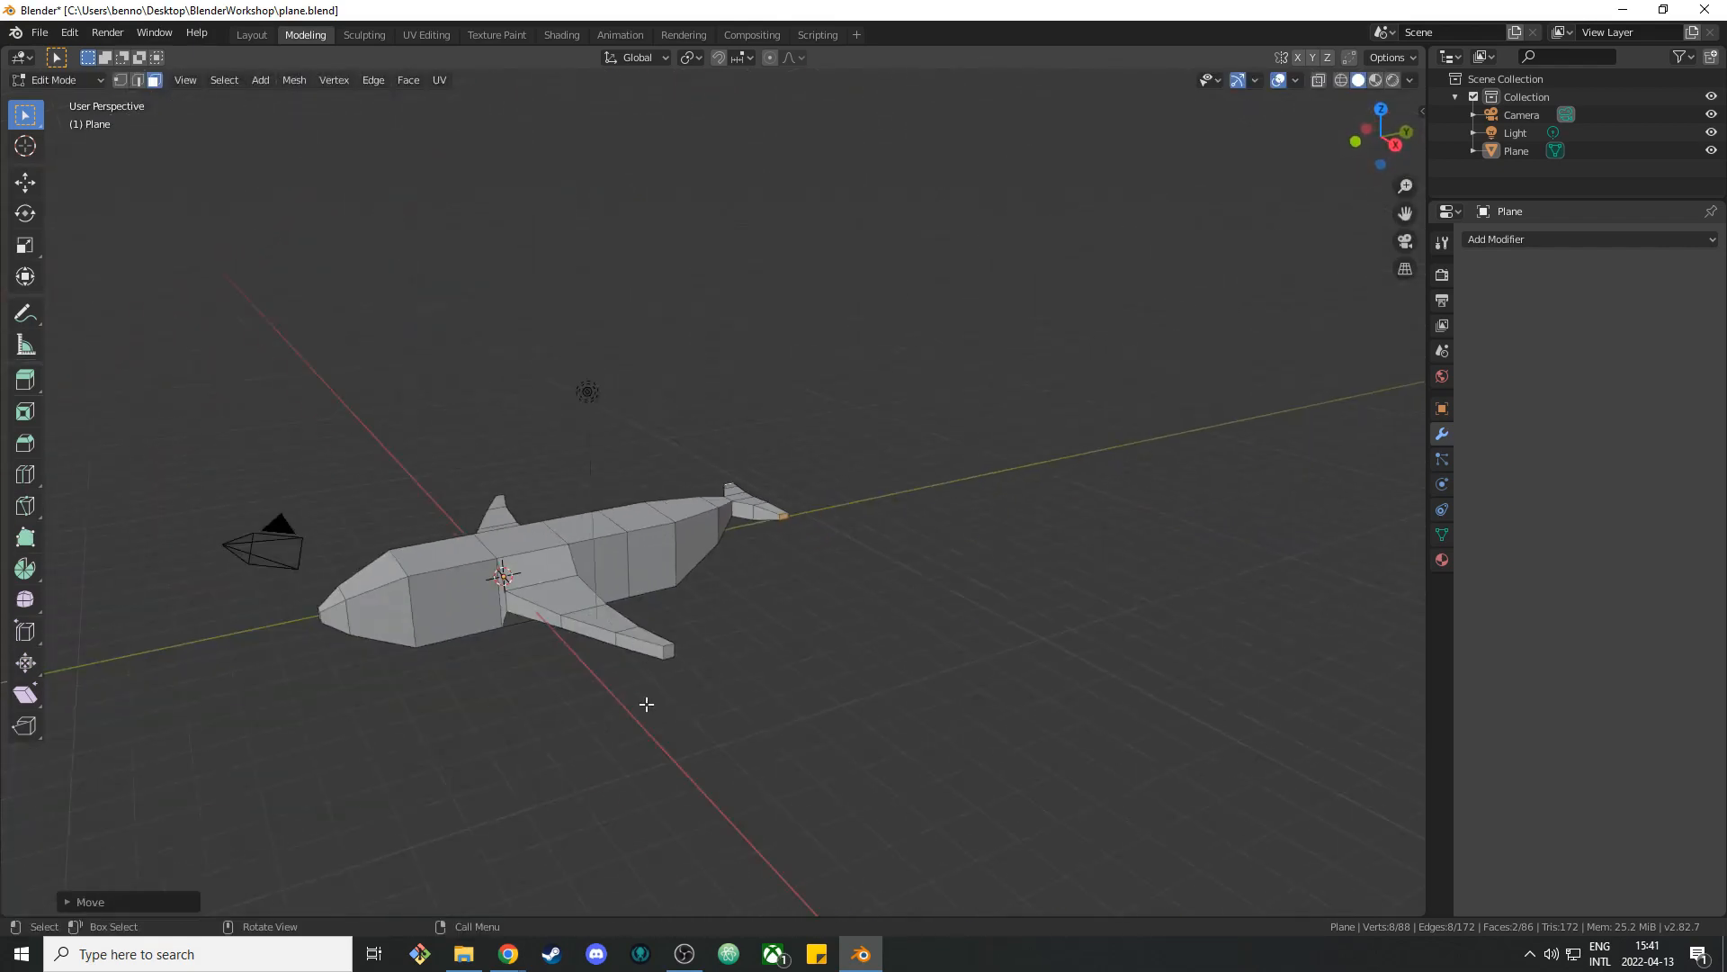
{"action": "middle_click_drag", "start_coordinate": [648, 698], "coordinate": [472, 519]}
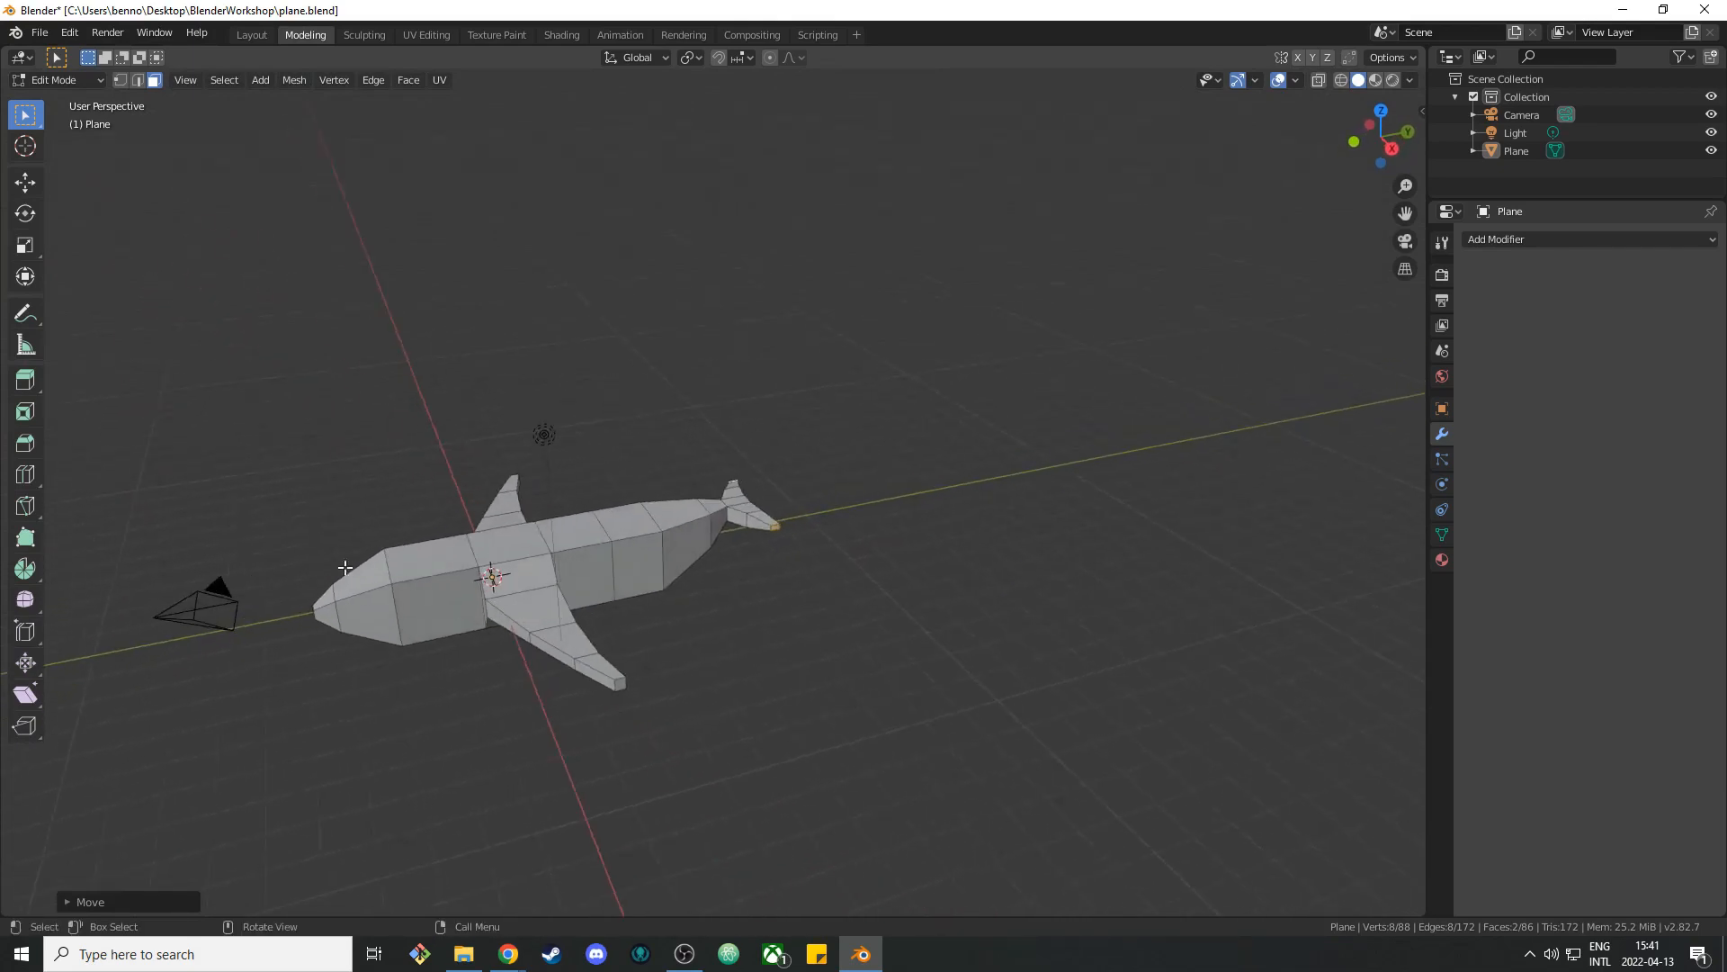
{"action": "scroll", "coordinate": [519, 591], "scroll_direction": "up", "scroll_amount": 3}
{"action": "scroll", "coordinate": [504, 680], "scroll_direction": "down", "scroll_amount": 2}
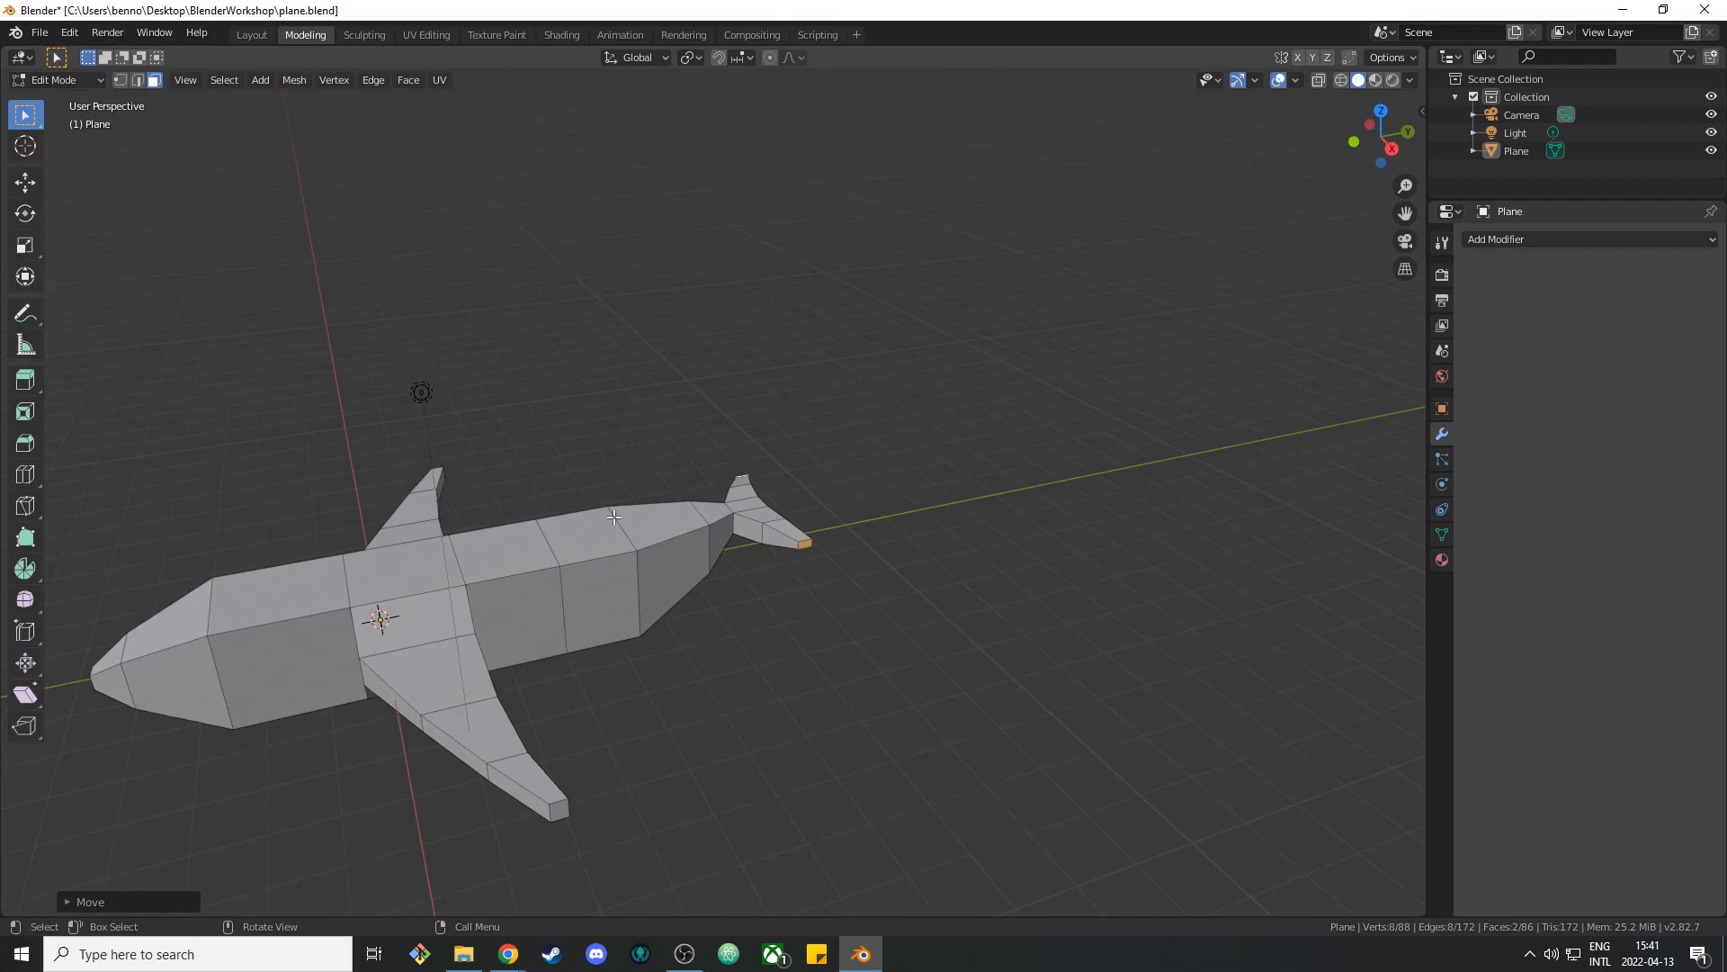
{"action": "left_click", "coordinate": [761, 689]}
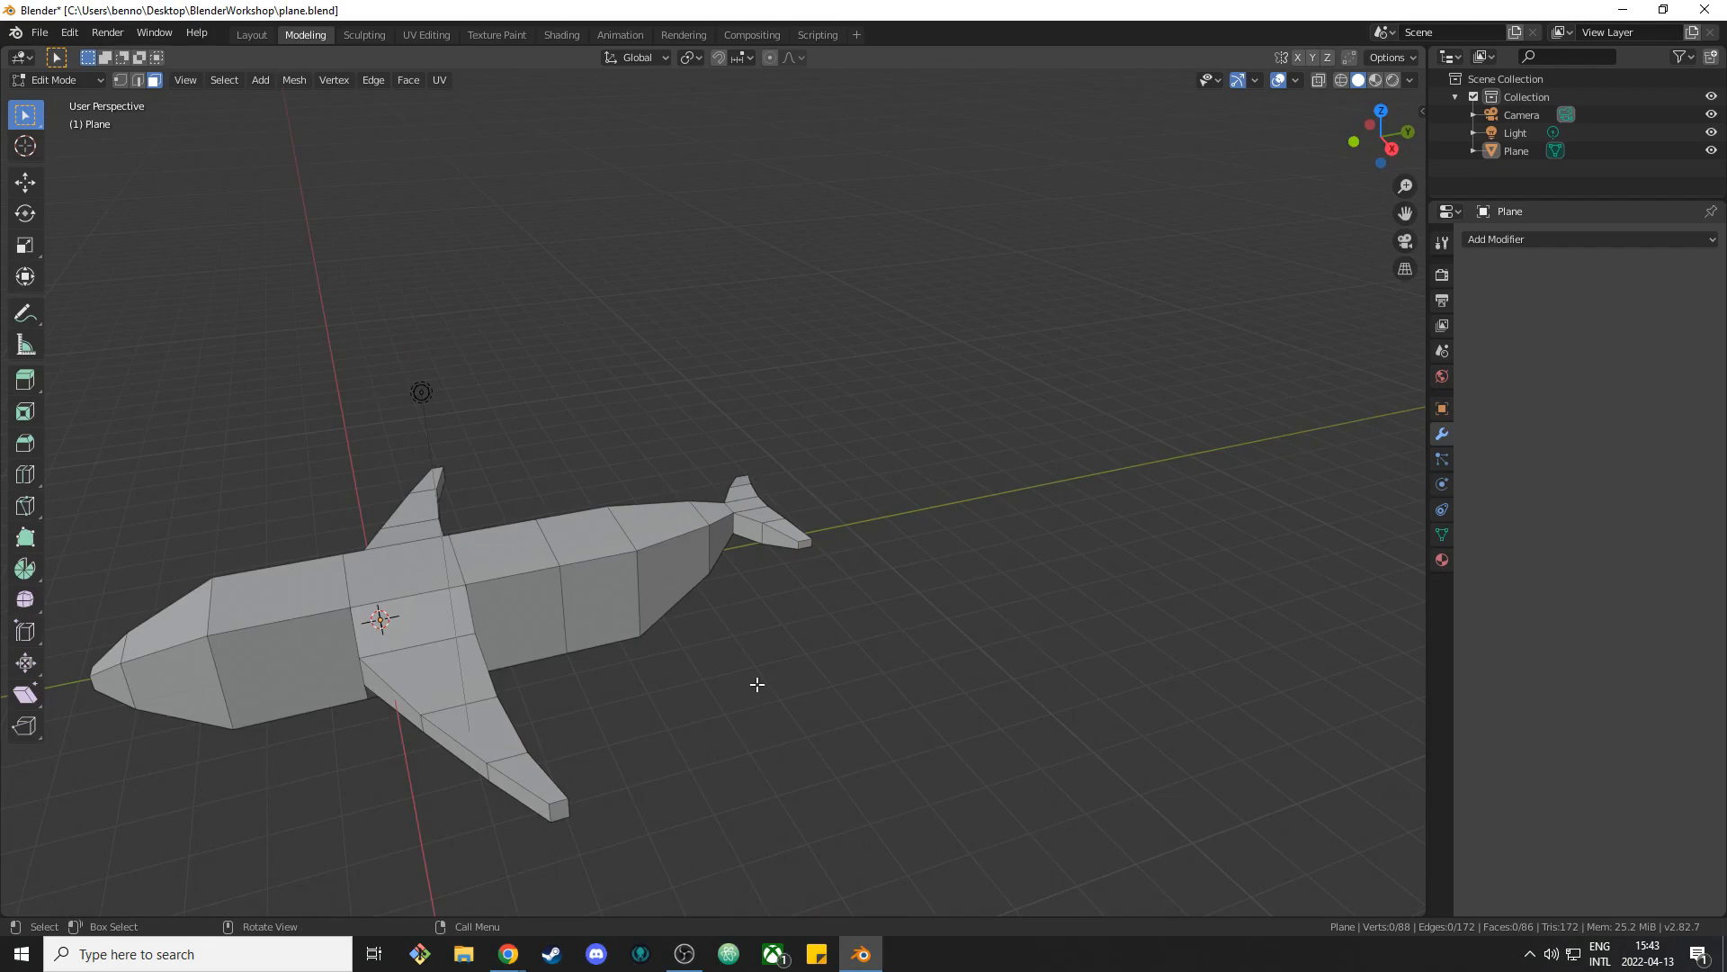
Enable mesh mirror editing across the X axis.
{"action": "middle_click_drag", "start_coordinate": [756, 663], "coordinate": [710, 732]}
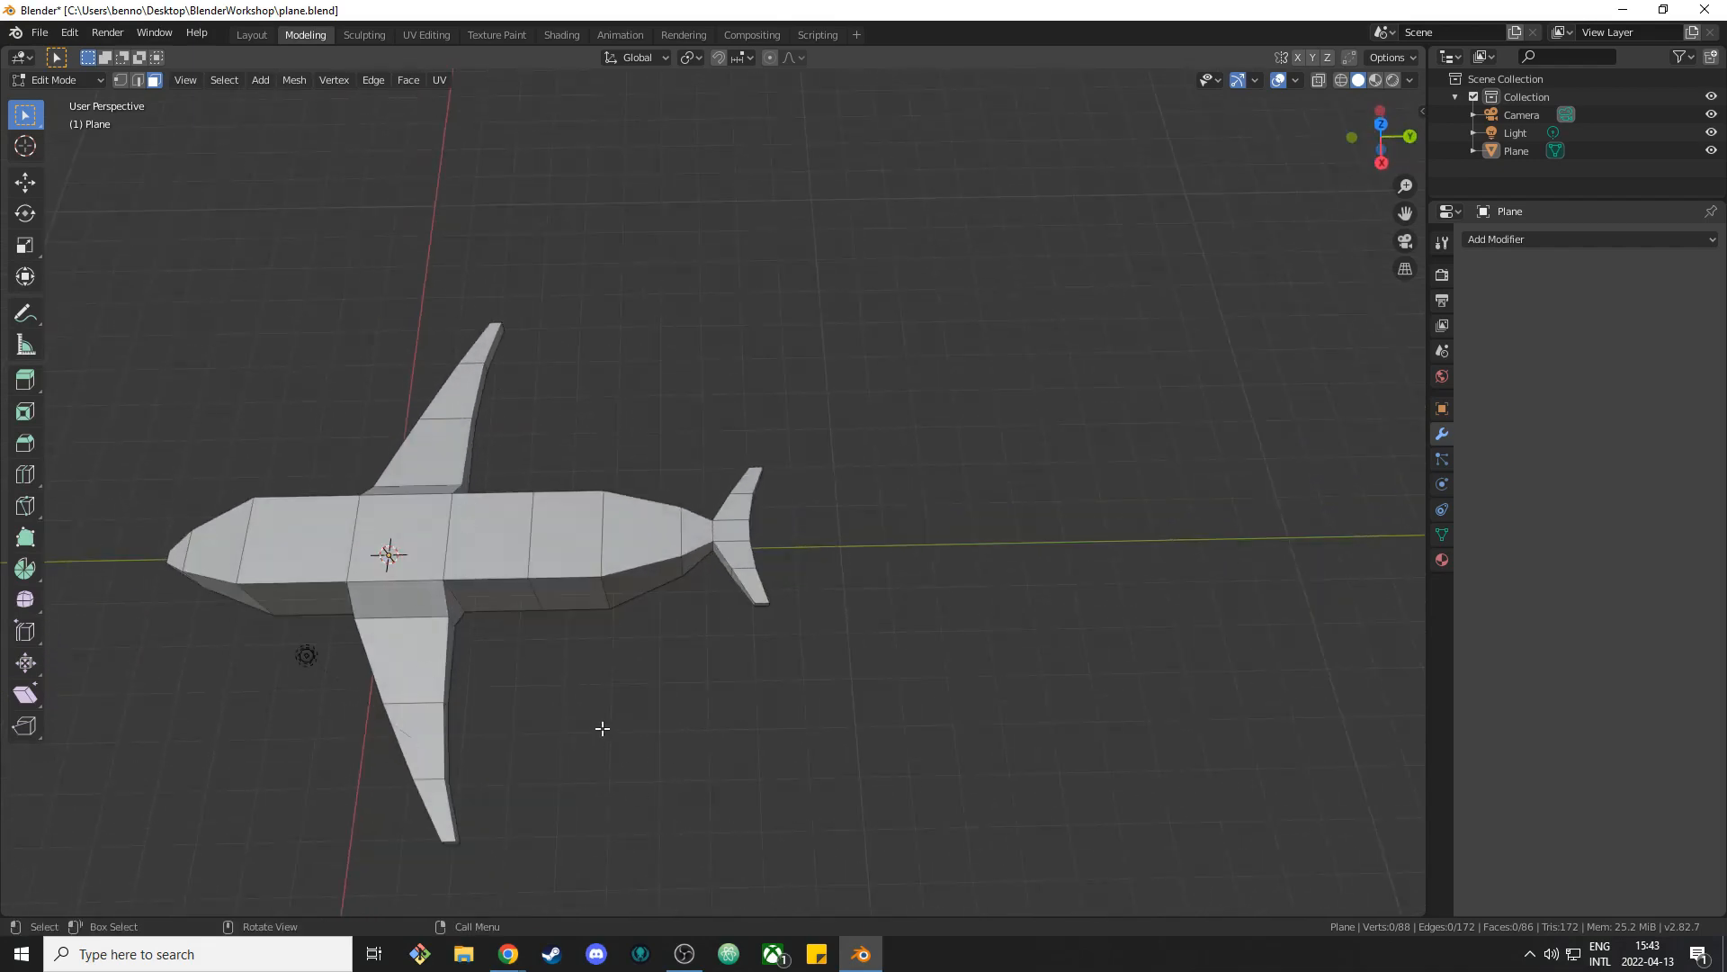
{"action": "middle_click_drag", "start_coordinate": [590, 710], "coordinate": [645, 616]}
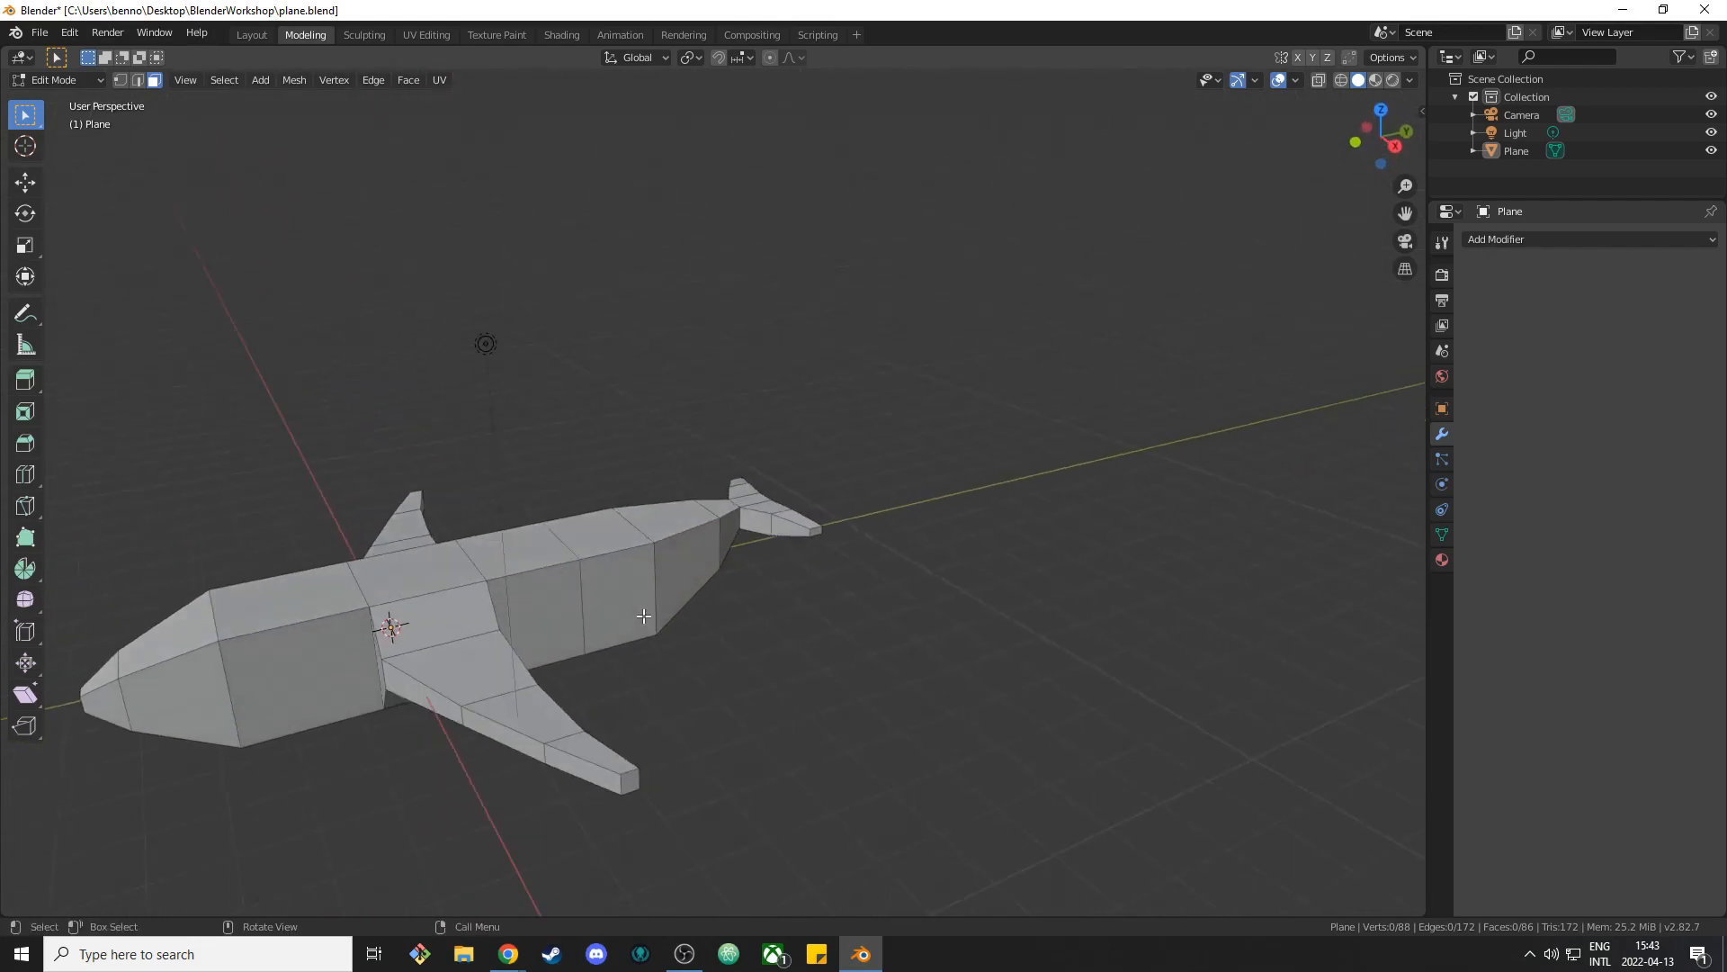
{"action": "left_click", "coordinate": [1299, 57]}
{"action": "scroll", "coordinate": [720, 400], "scroll_direction": "up", "scroll_amount": 2}
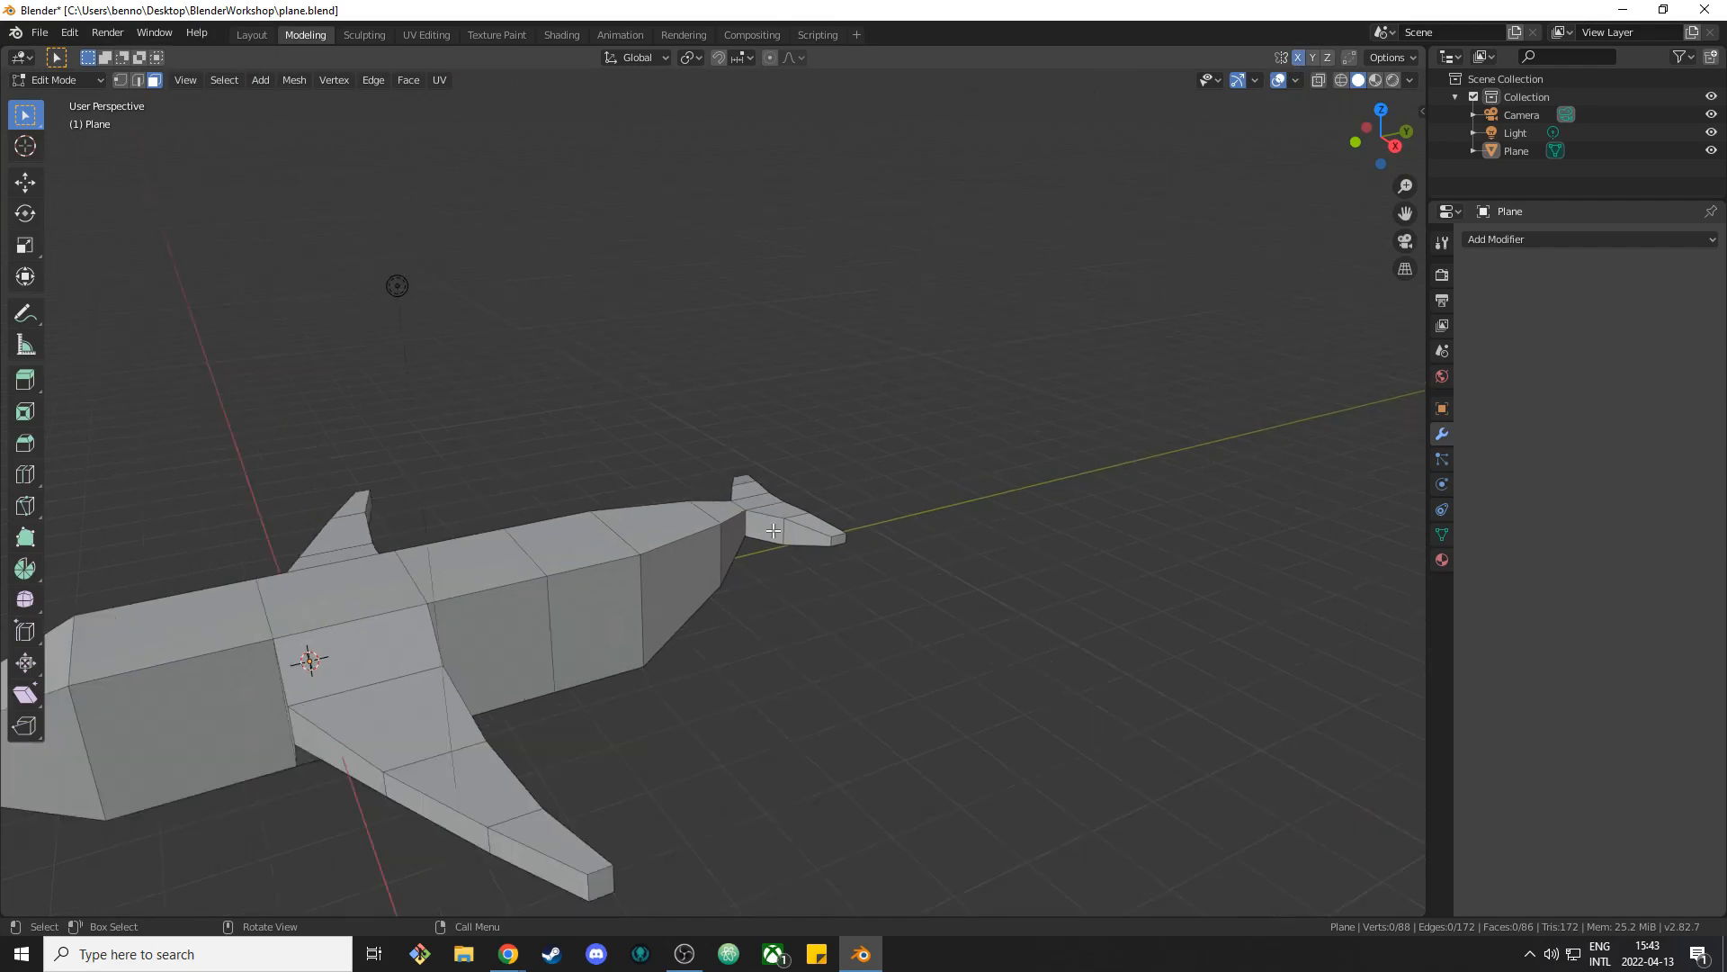
Try moving one tailplane end face freely with X mirroring on, and cancel the move.
{"action": "left_click", "coordinate": [841, 537]}
{"action": "key", "text": "g"}
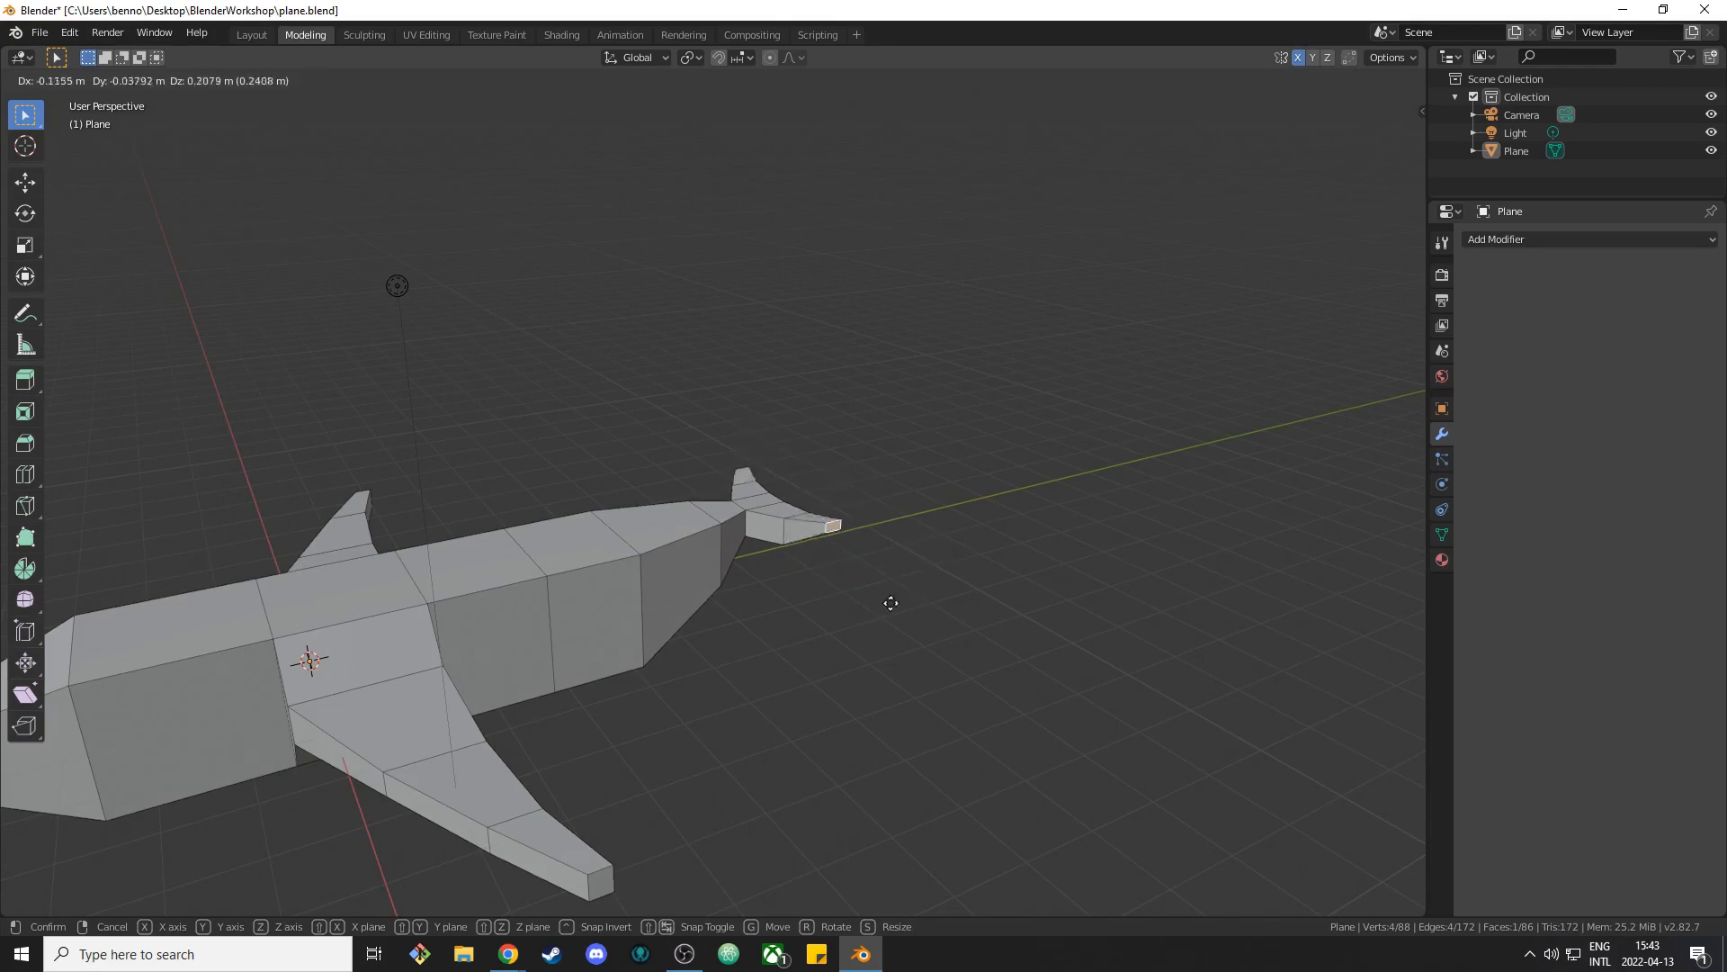
{"action": "right_click", "coordinate": [938, 592]}
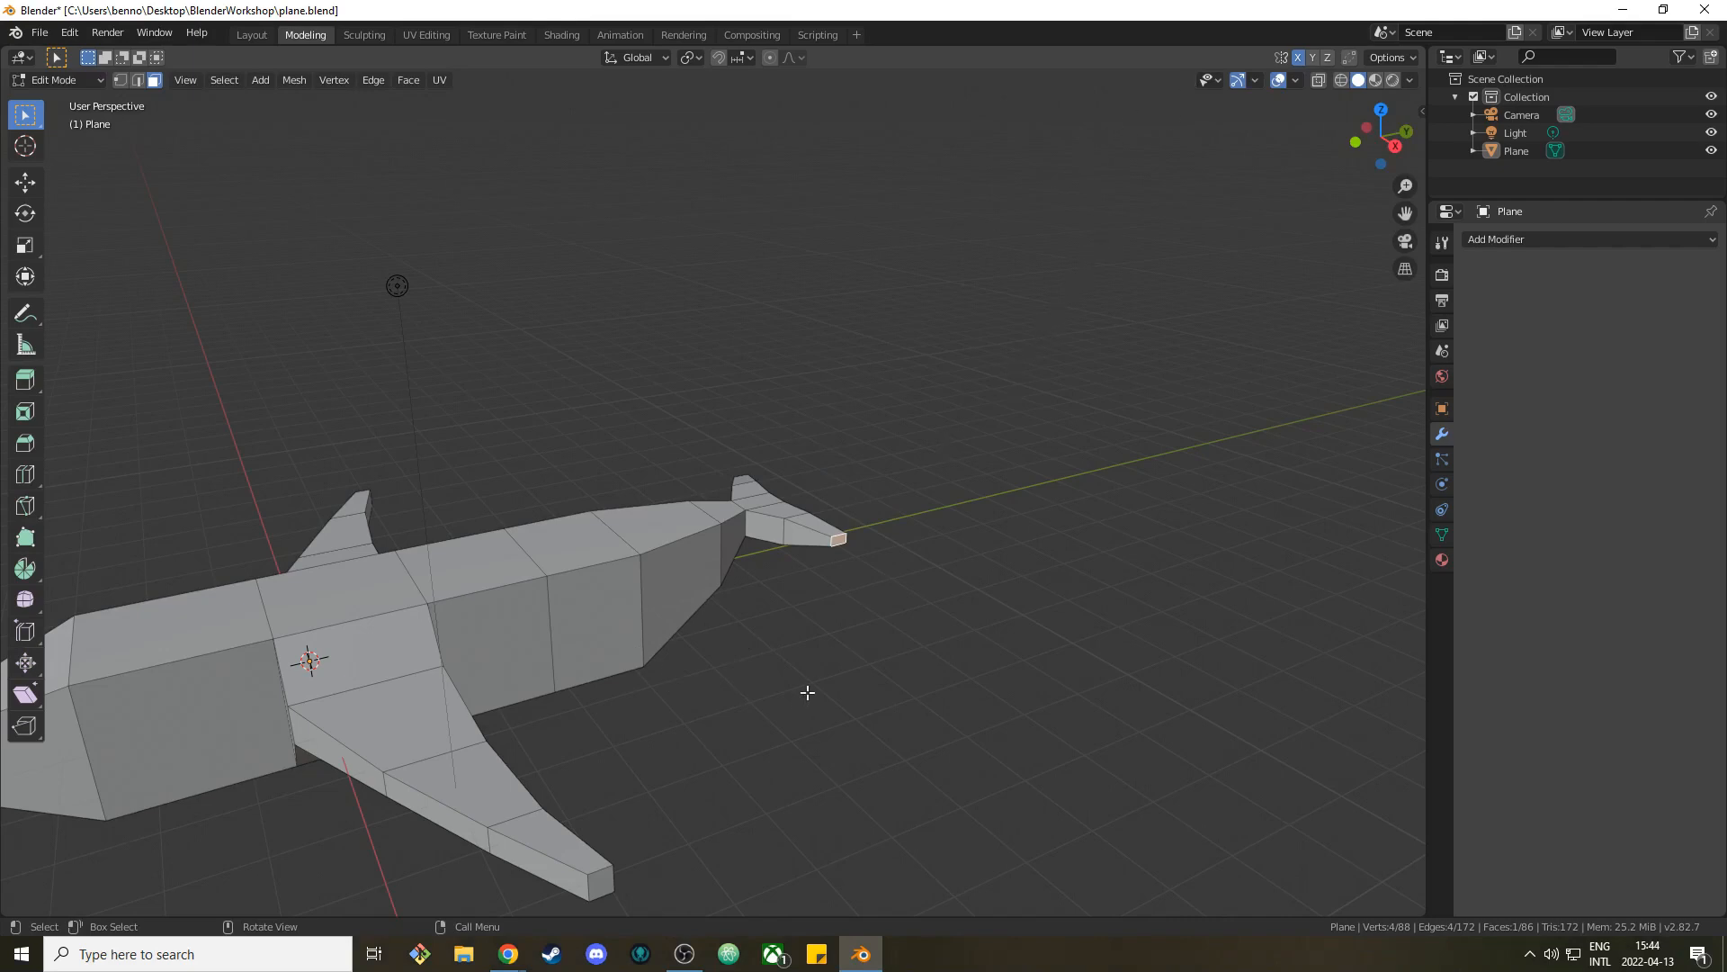
Try extruding a rear fuselage side face about 2.42 m outward with X mirroring on, undo the extrusion, and deselect.
{"action": "left_click", "coordinate": [605, 627]}
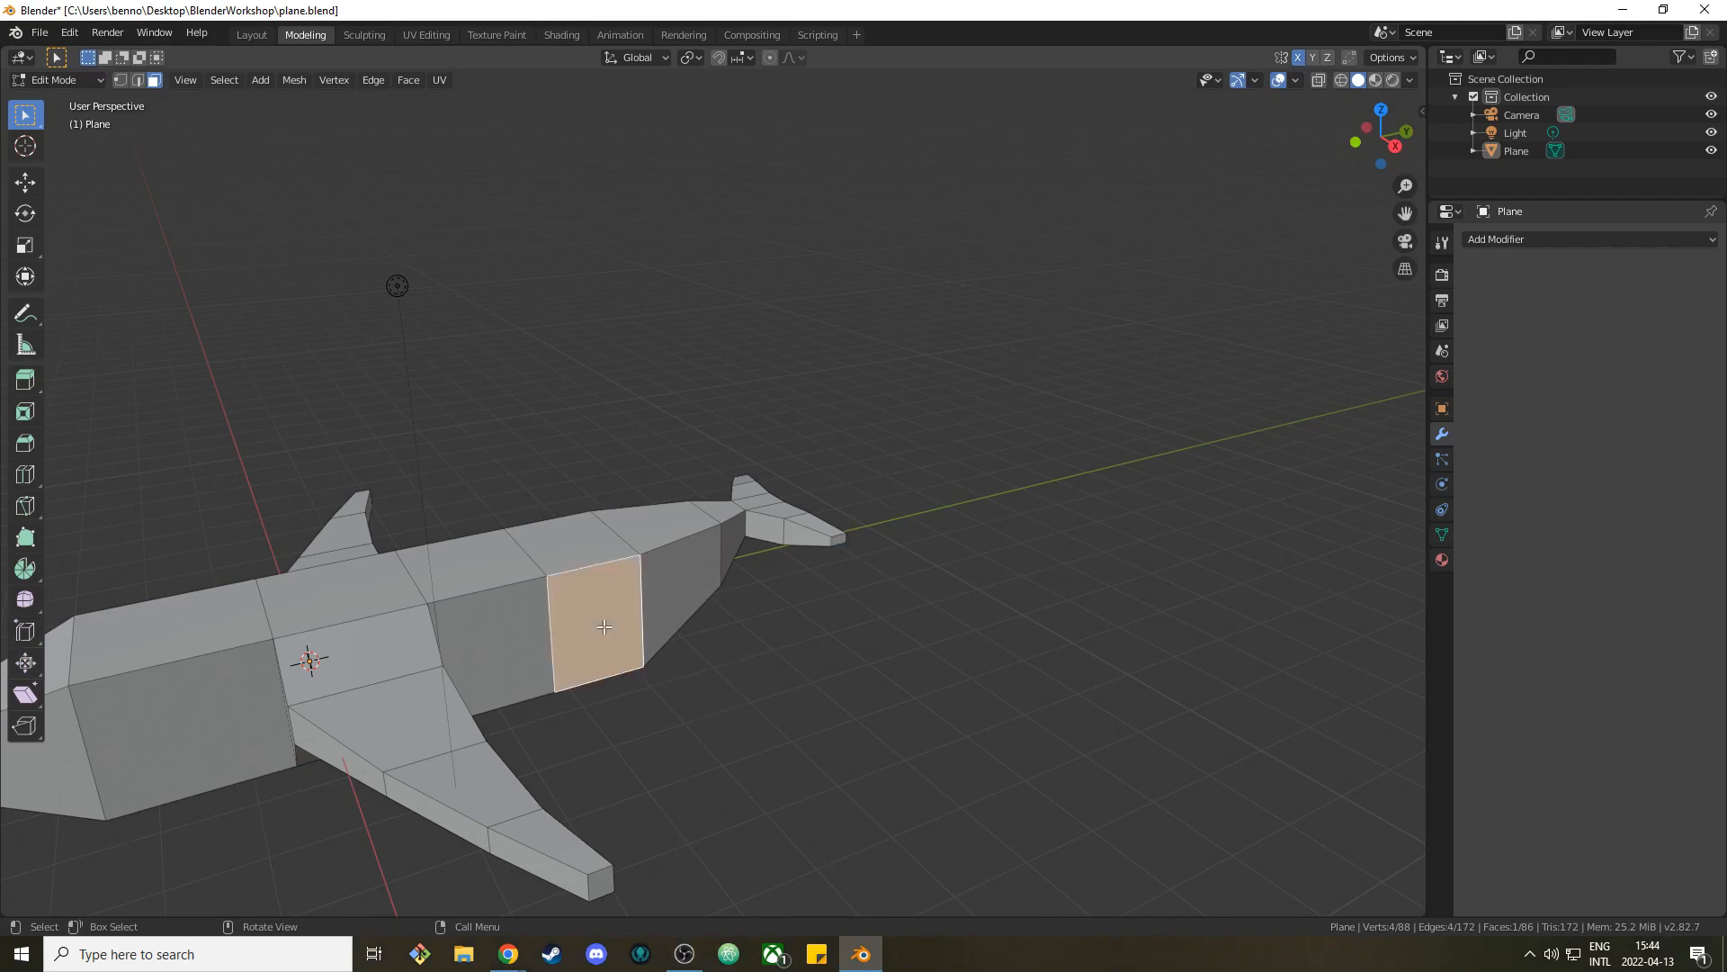
{"action": "key", "text": "e"}
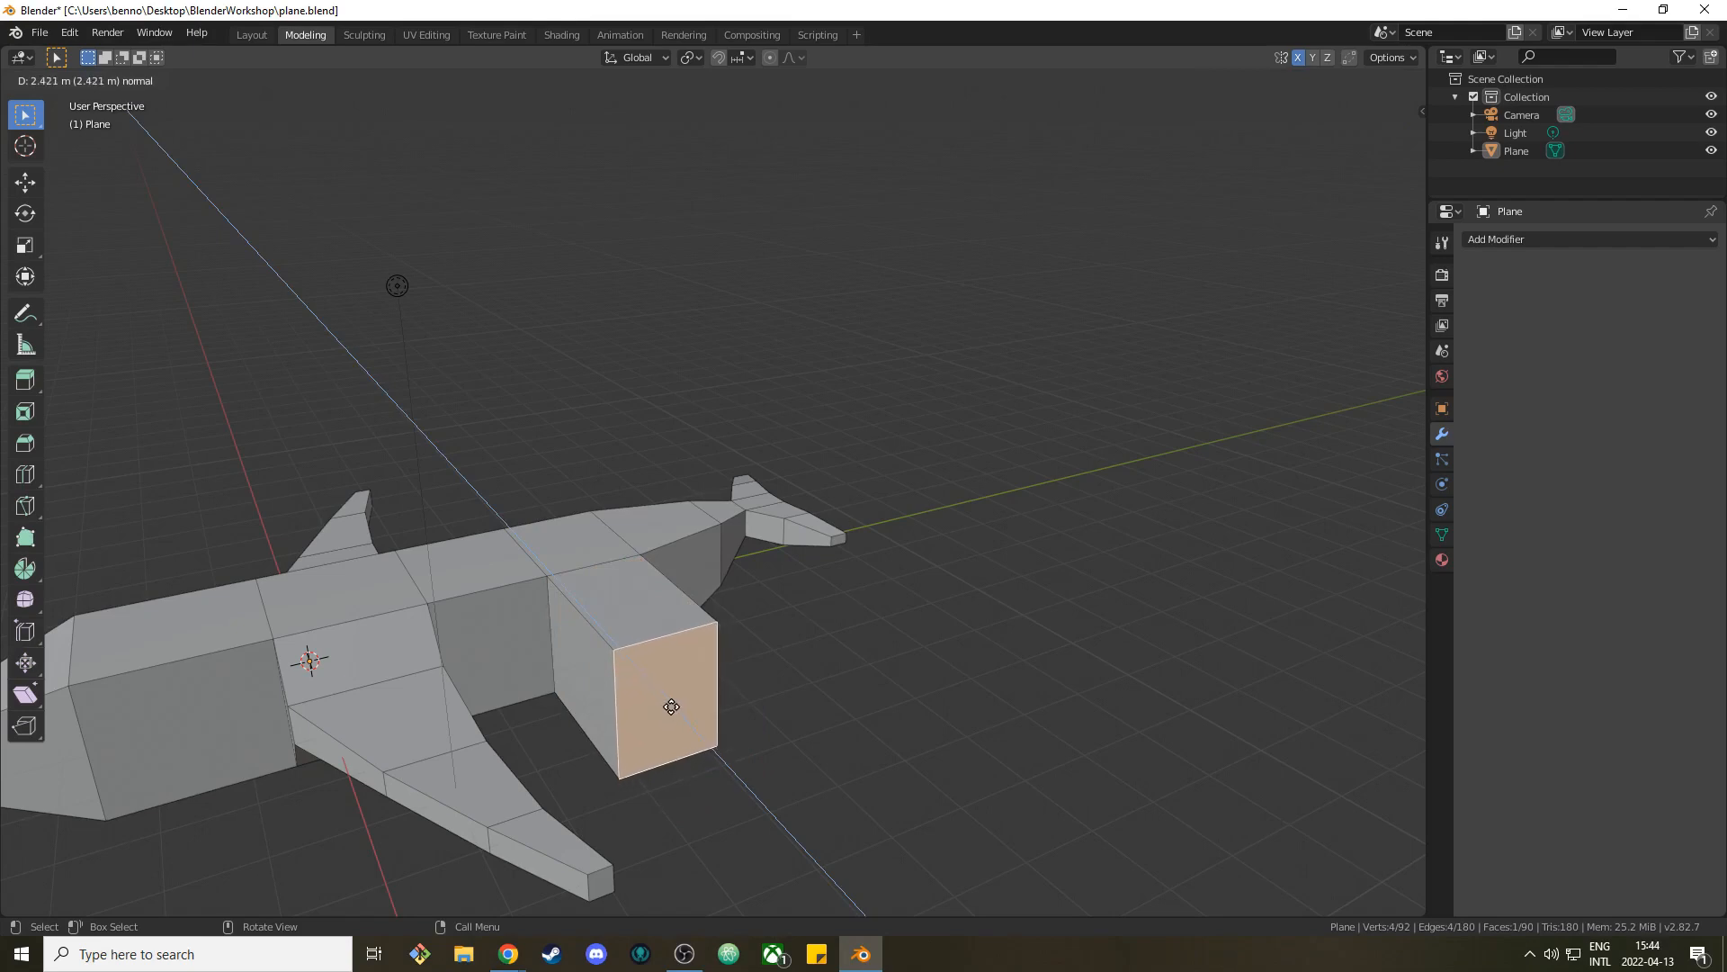
{"action": "left_click", "coordinate": [671, 706]}
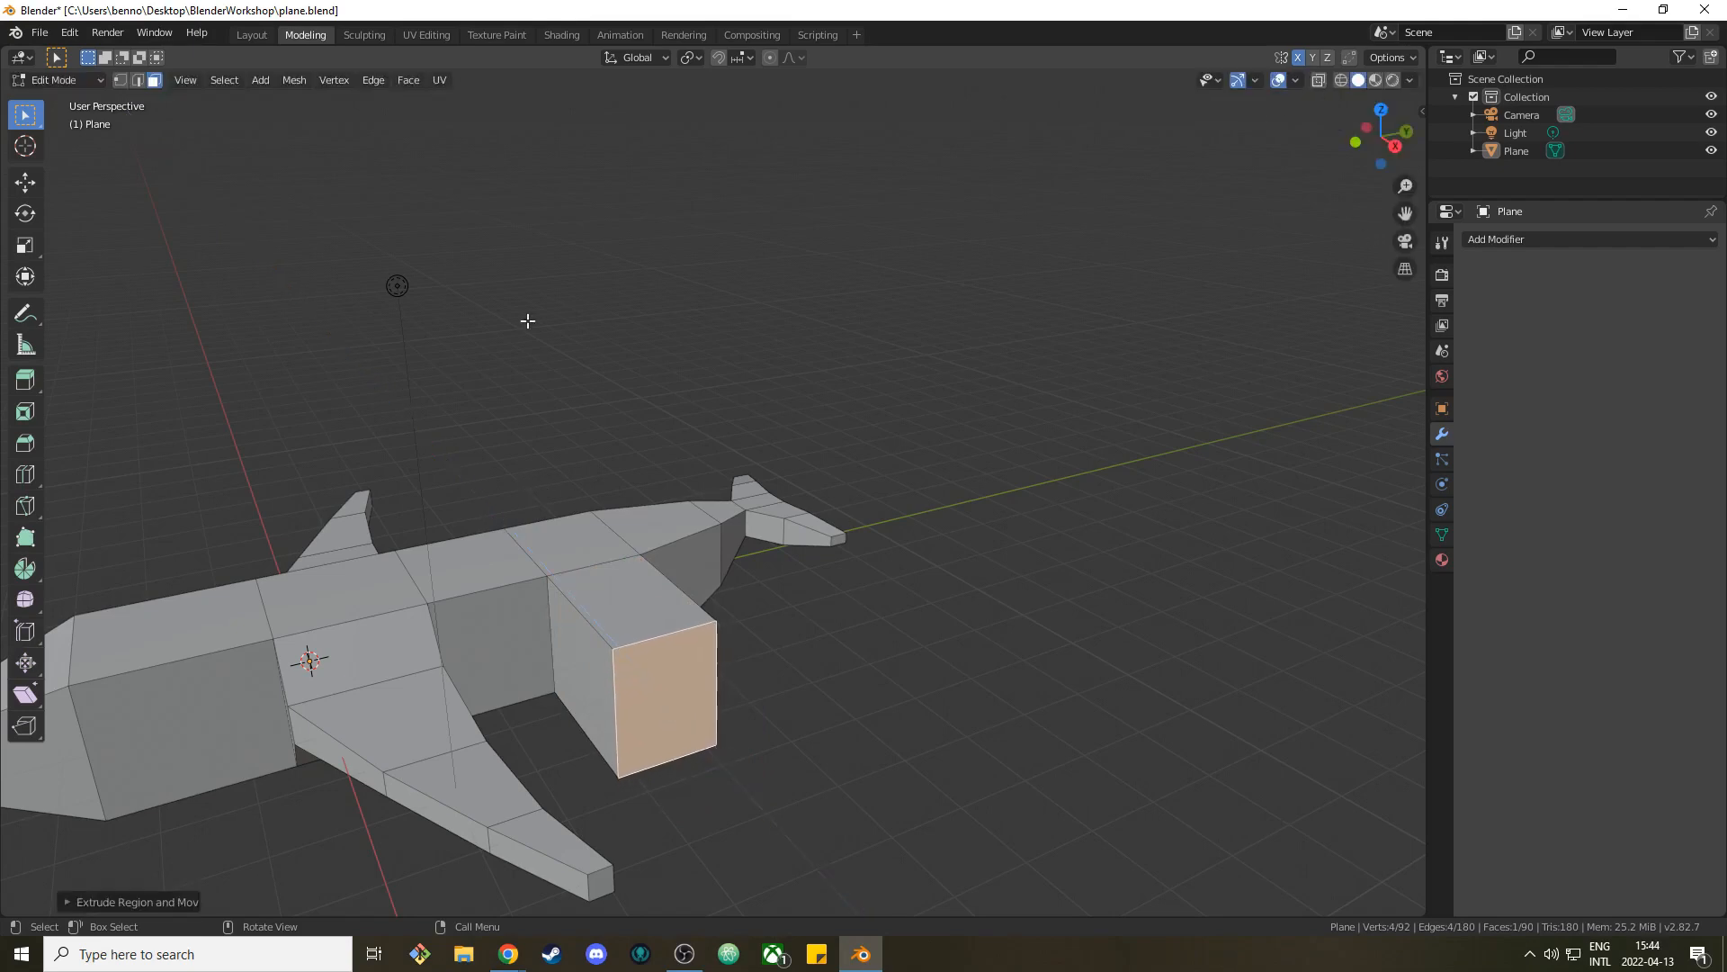
{"action": "key", "text": "ctrl+z"}
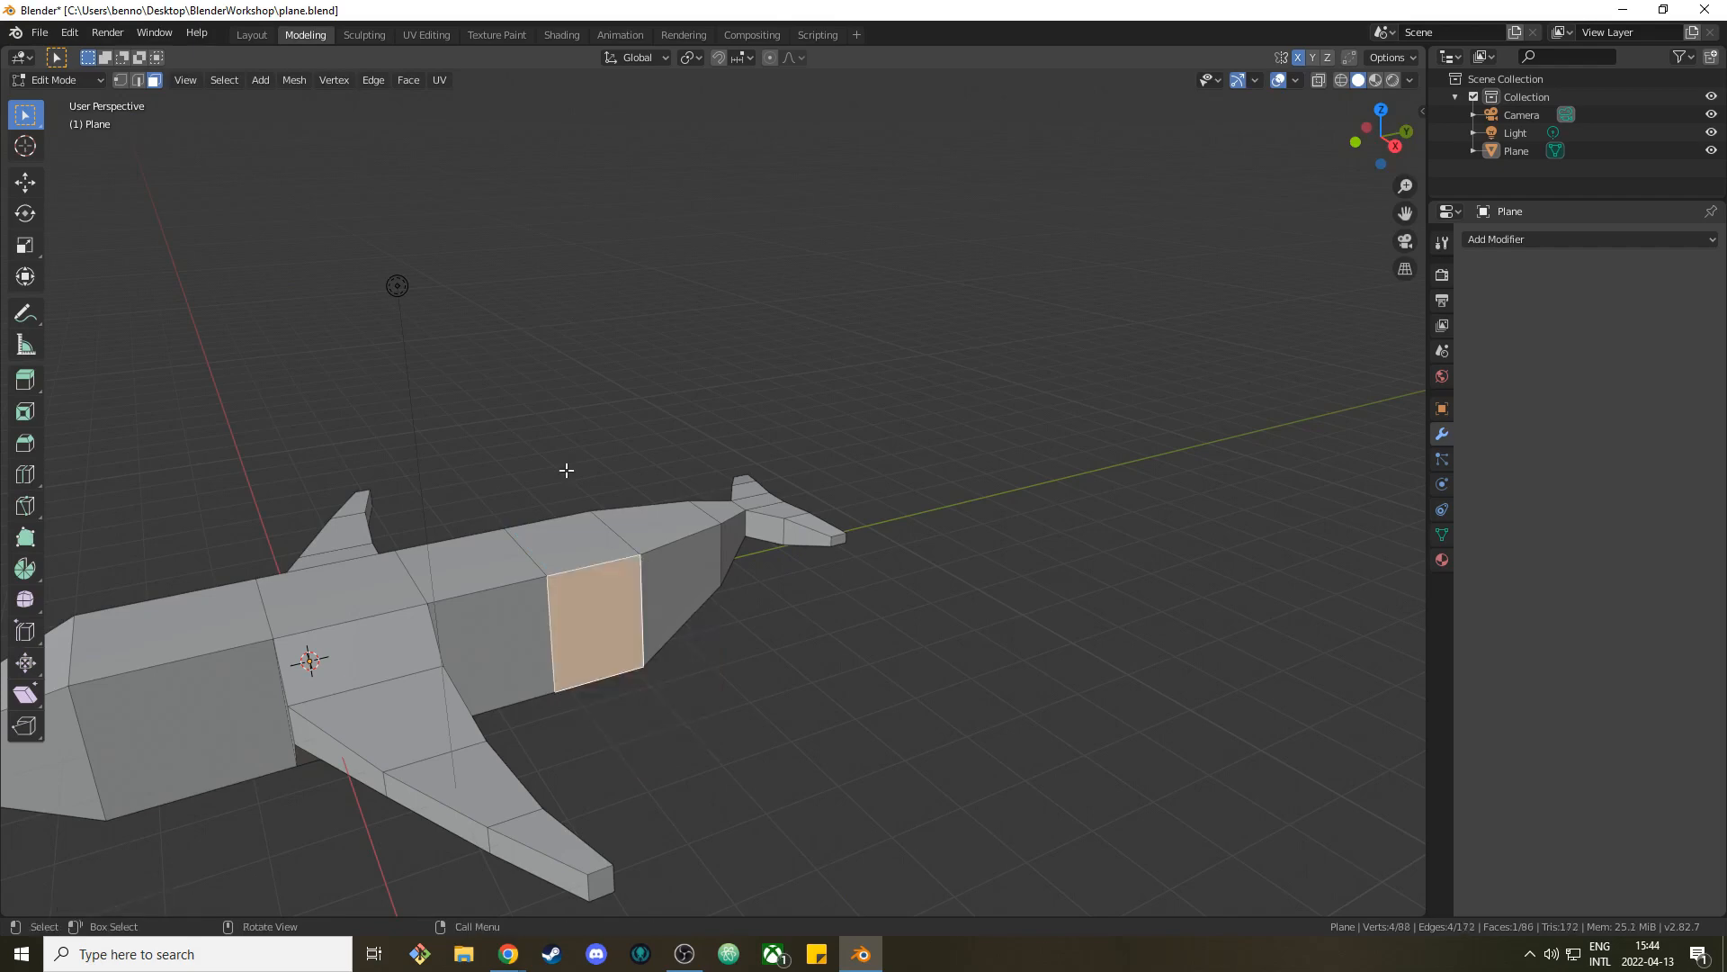
{"action": "key", "text": "alt+a"}
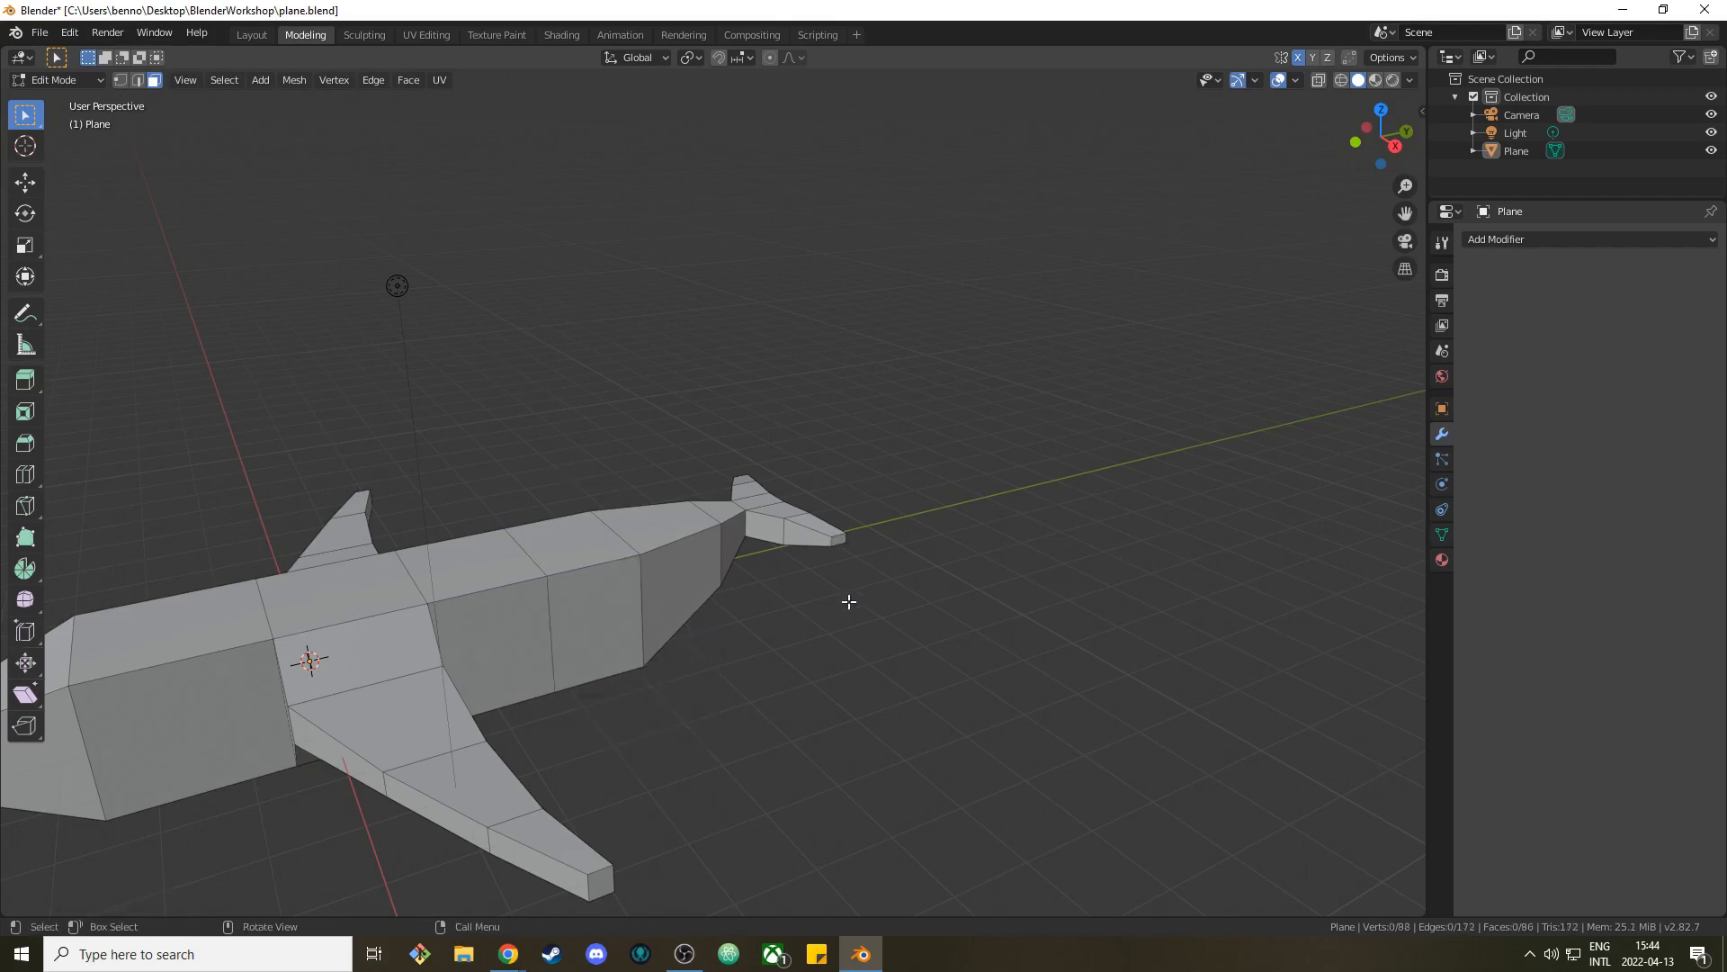